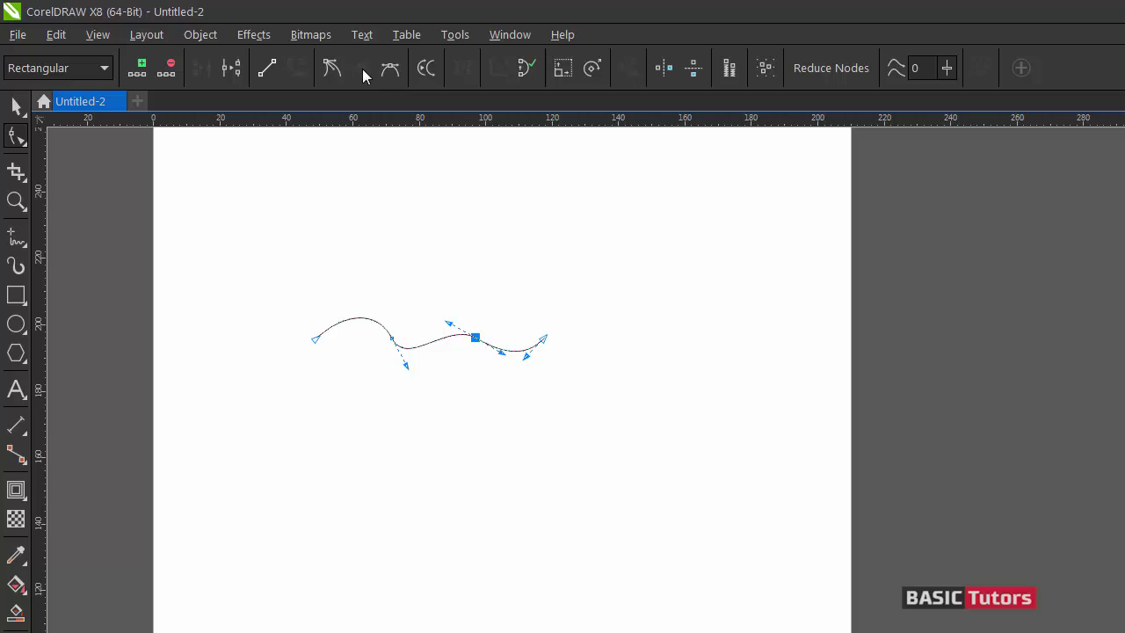
- Reshape the wavy curve by bending its first crest and the two troughs into smoother waves
mouse_move(504, 353)
left_mouse_down()
mouse_move(507, 334)
mouse_move(515, 353)
left_mouse_up()
left_click(510, 356)
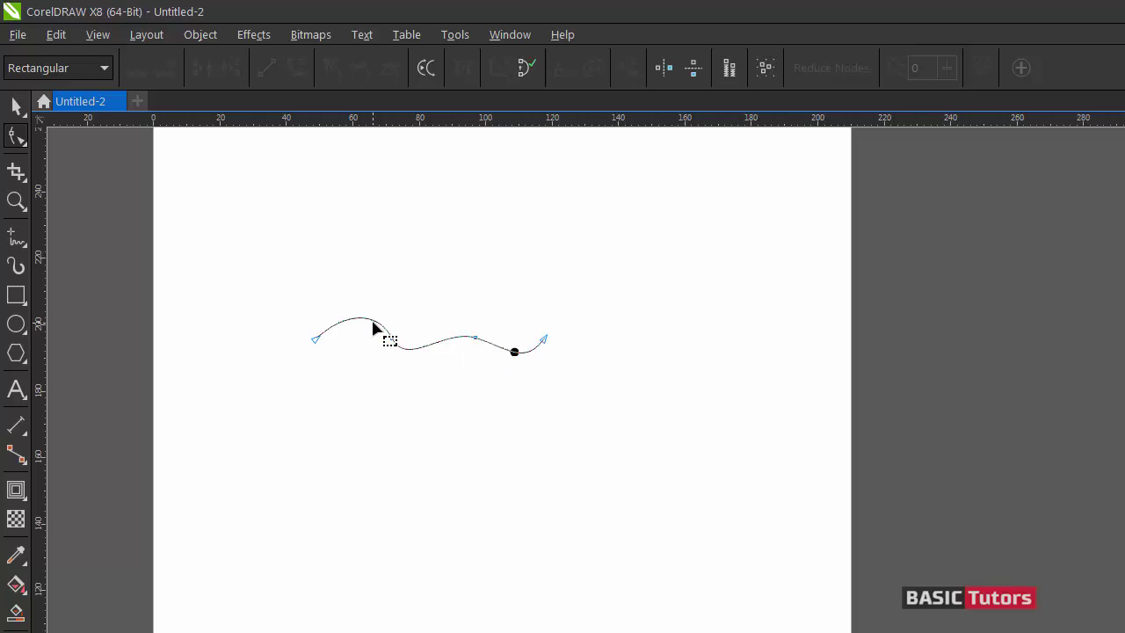
left_click_drag(370, 324, 367, 323)
left_click_drag(417, 348, 425, 351)
key("space")
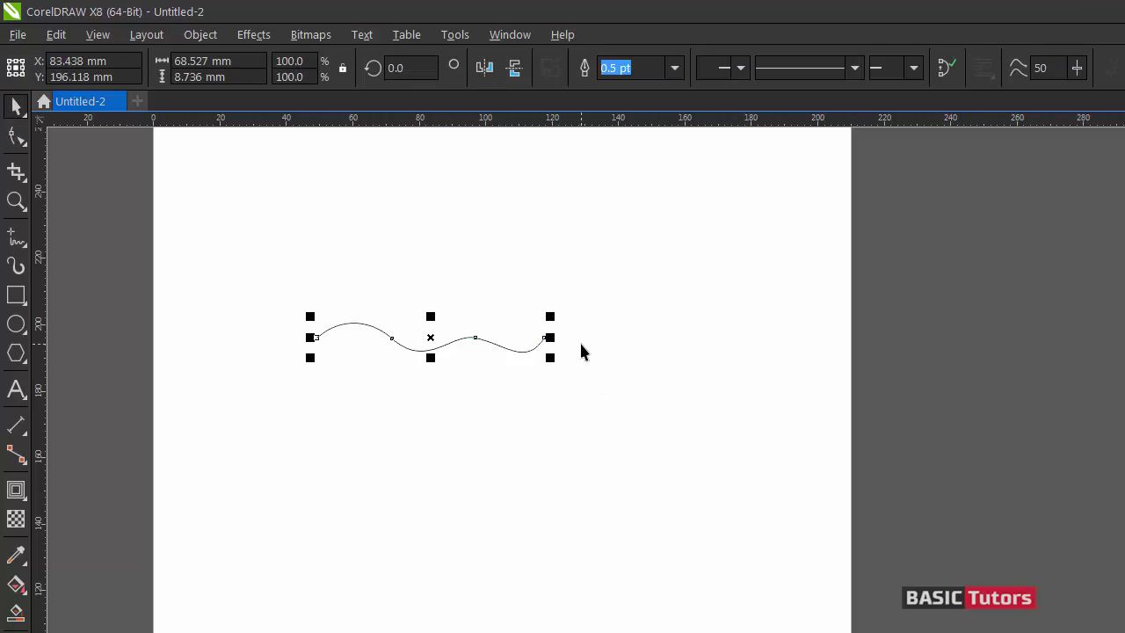
scroll(582, 352, "down", 2)
left_click(582, 351)
- Rotate the wavy curve 30 degrees clockwise about its centre so it slopes downward
scroll(582, 351, "up", 1)
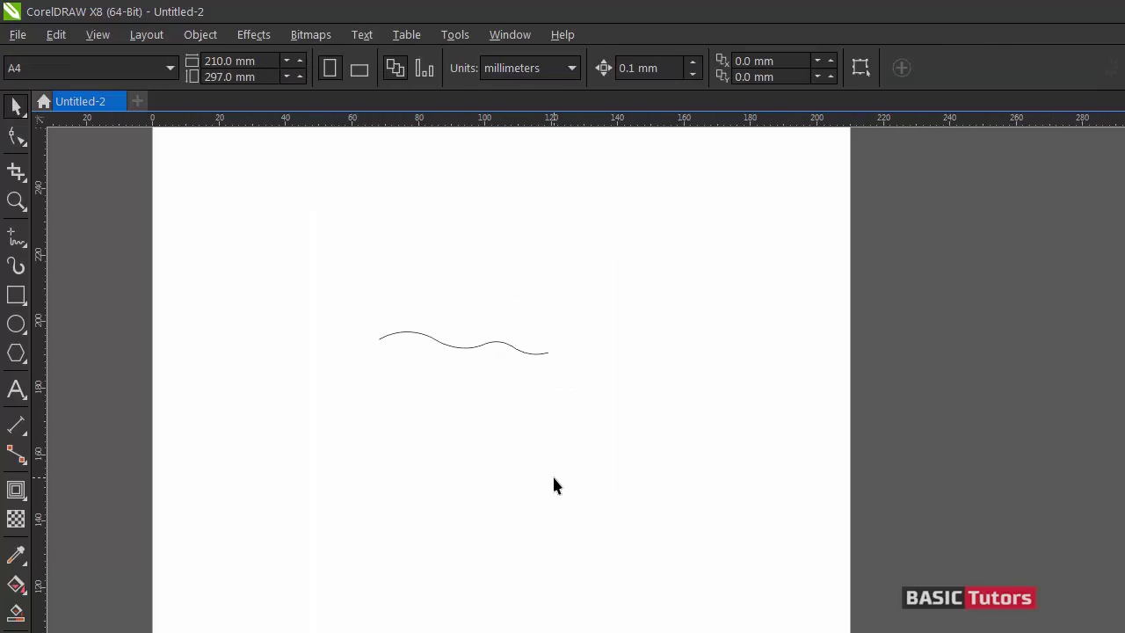
scroll(552, 479, "up", 2)
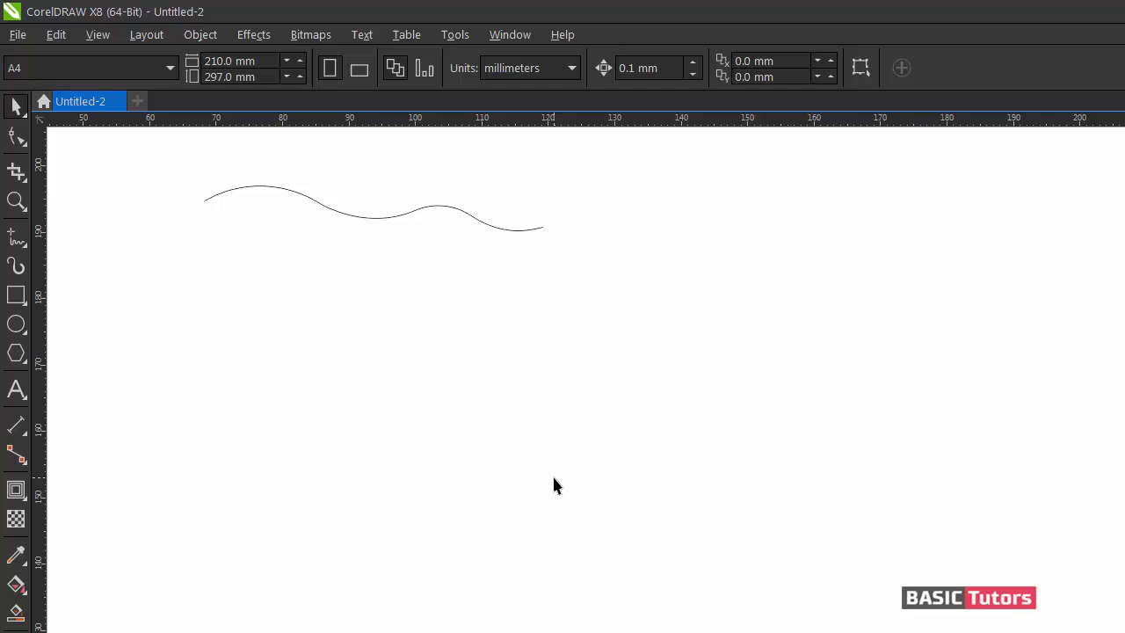
left_click(342, 220)
left_click(372, 207)
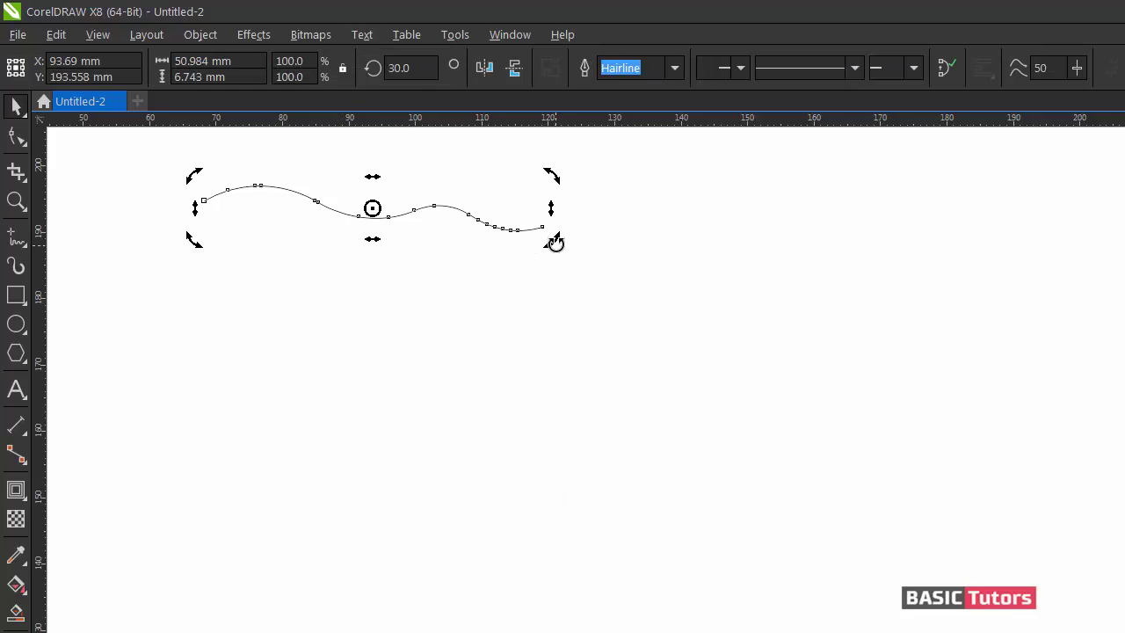
left_click_drag(554, 243, 524, 320)
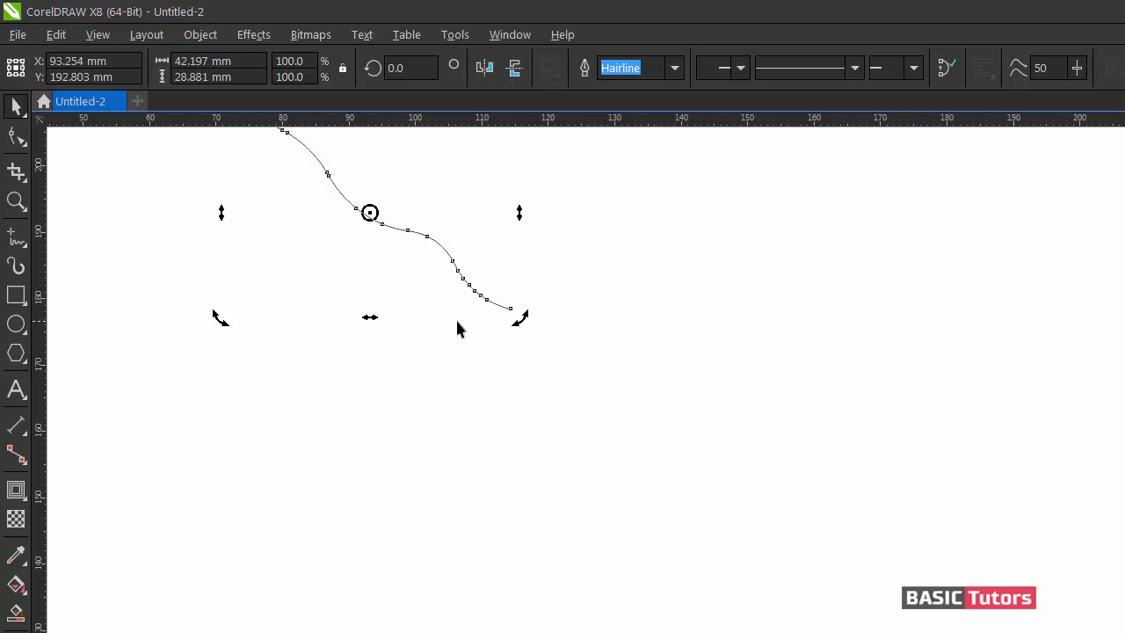
- Move the sloping wavy curve so its centre sits at about X 121.8 mm, Y 185.4 mm
key("F10")
scroll(366, 288, "down", 2)
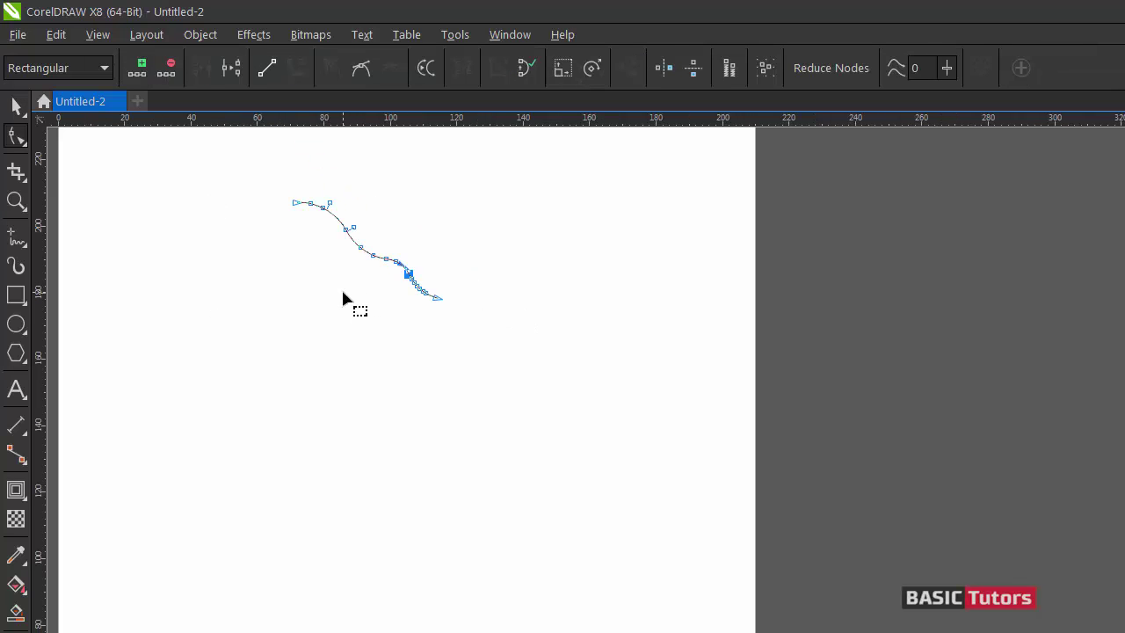
key("space")
left_click_drag(371, 256, 468, 281)
left_click(360, 349)
left_click(470, 283)
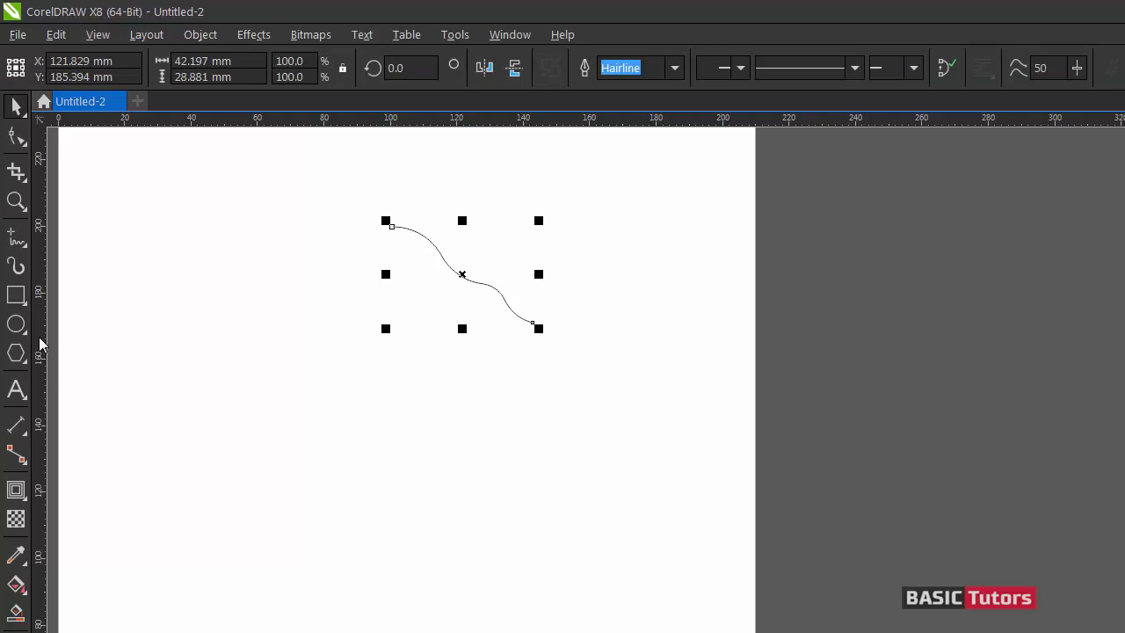
- Draw a rectangle on the page and set its size to 84.176 mm wide by 77.707 mm high
left_click(25, 297)
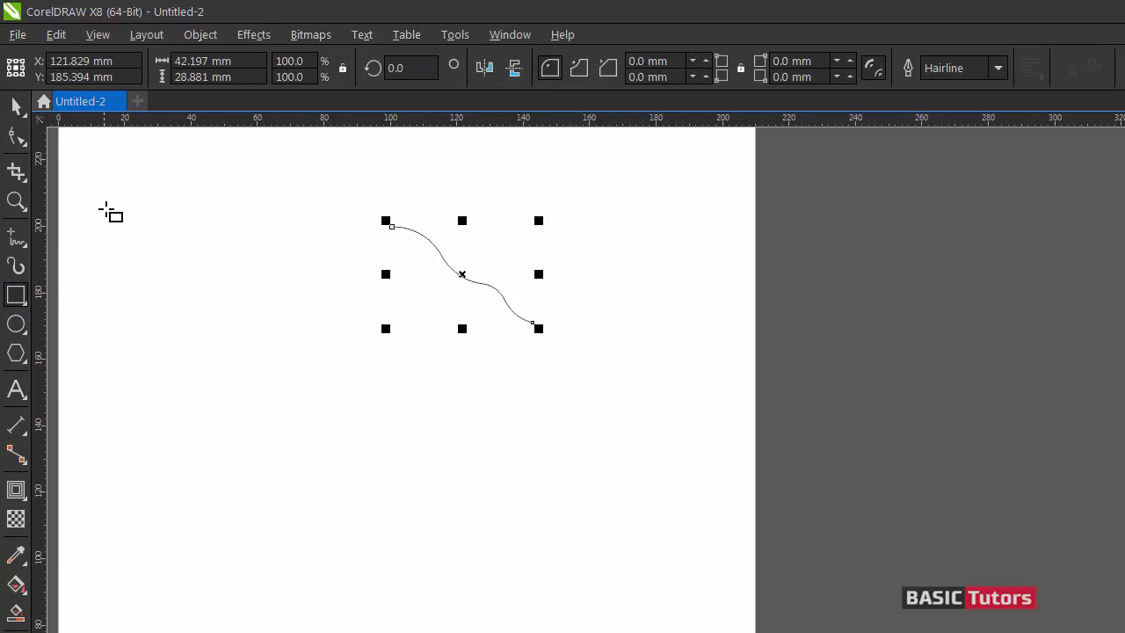
left_click_drag(140, 209, 424, 492)
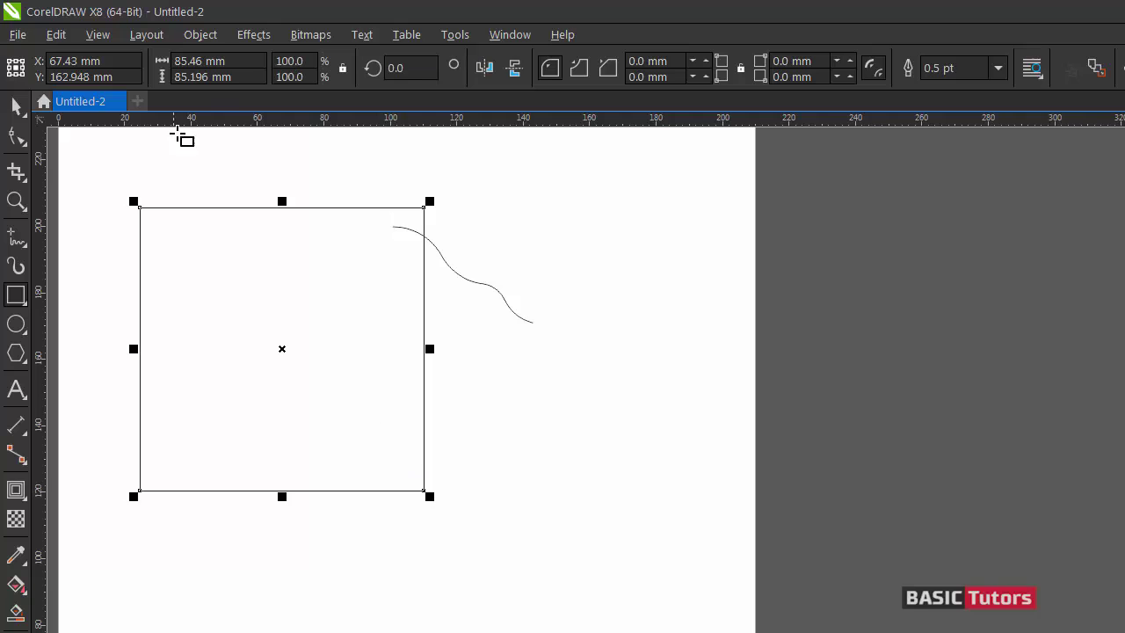
left_click(200, 61)
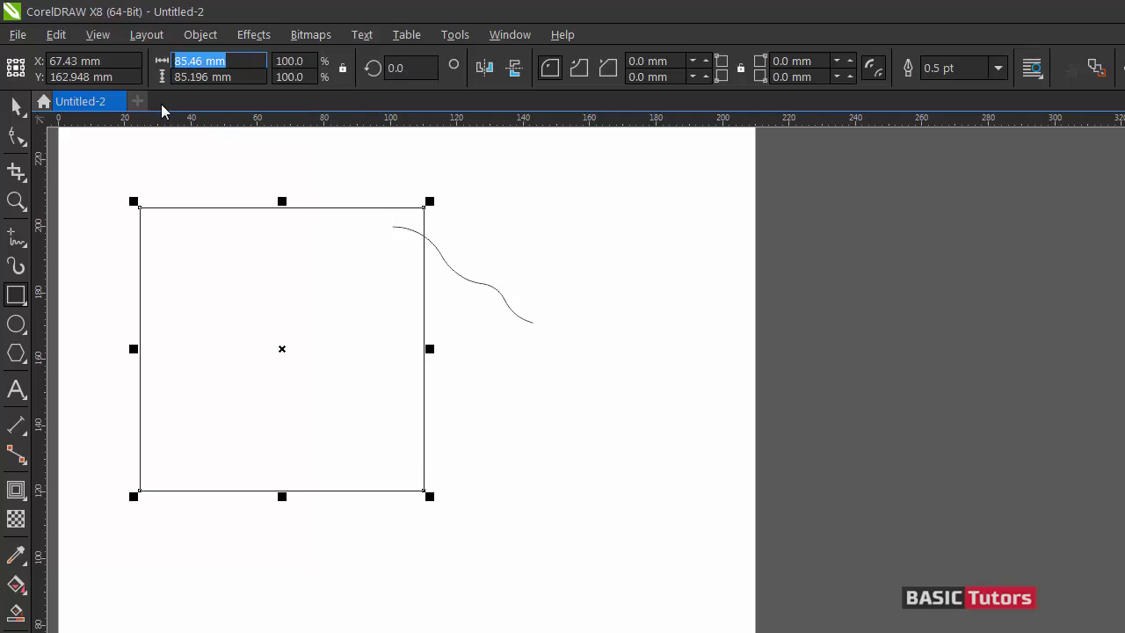
type("84.176")
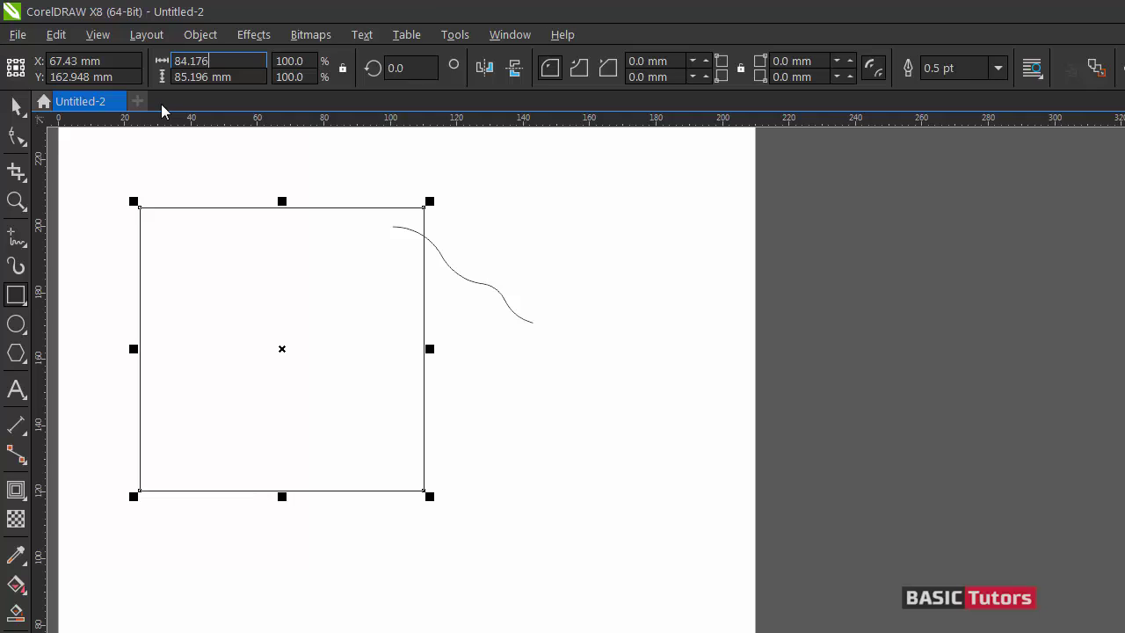
key("Tab")
type("77")
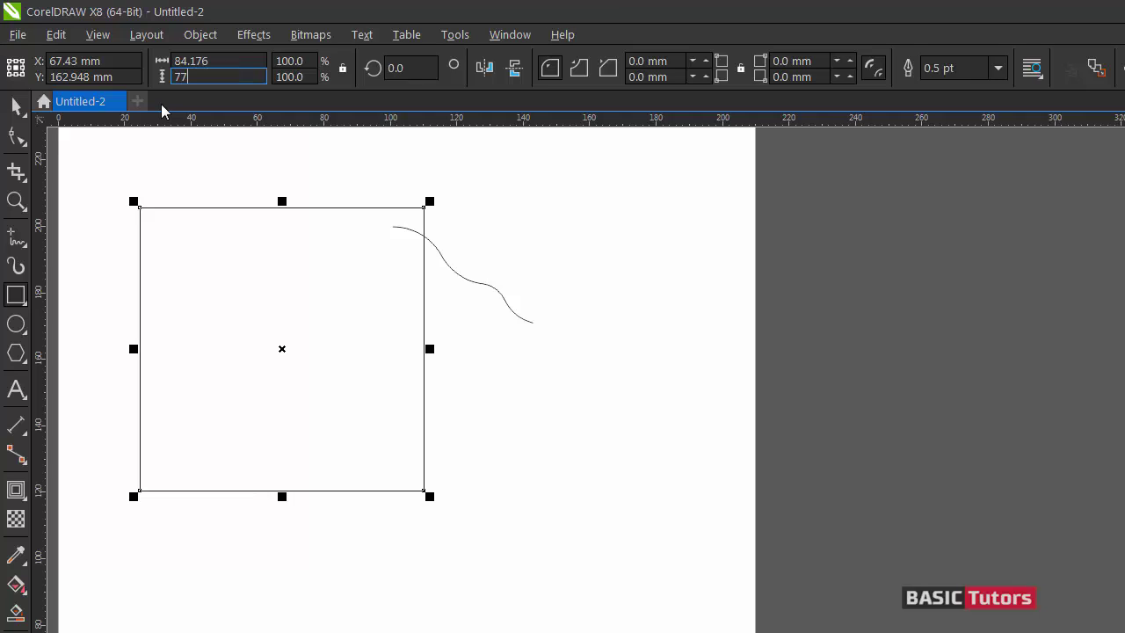
type(".707")
key("Return")
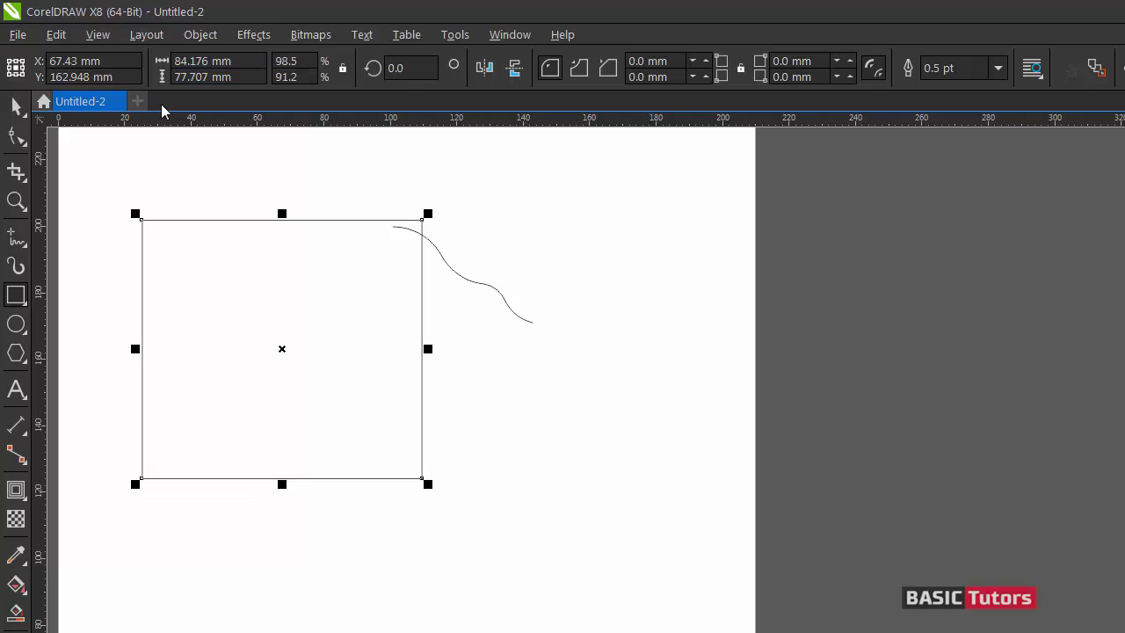
- Convert the rectangle to curves
left_click(16, 106)
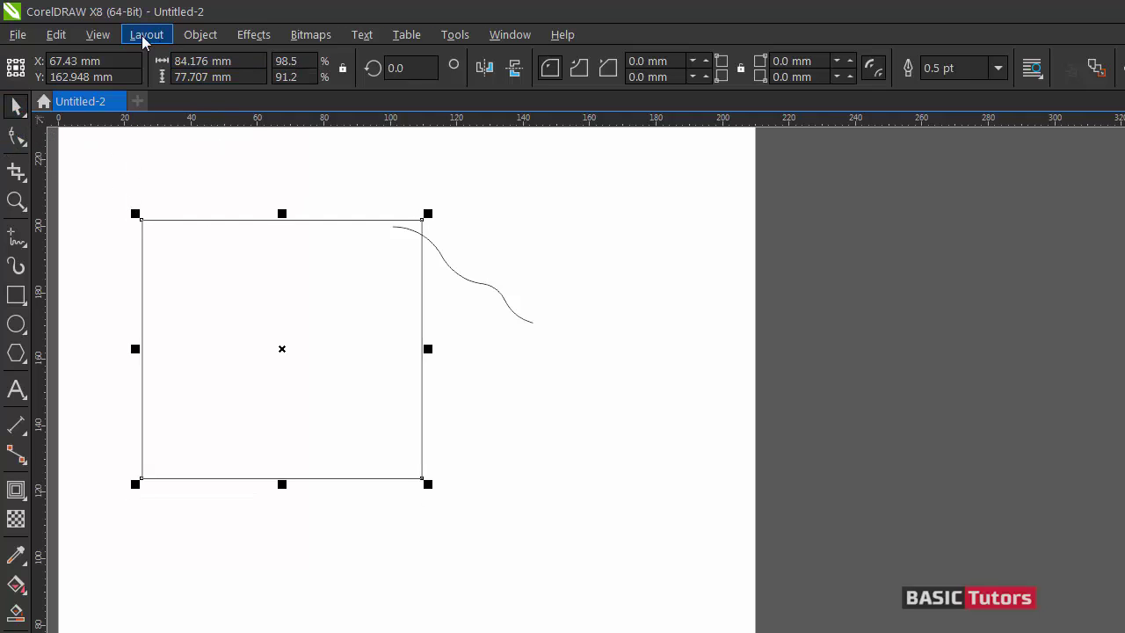
left_click(200, 34)
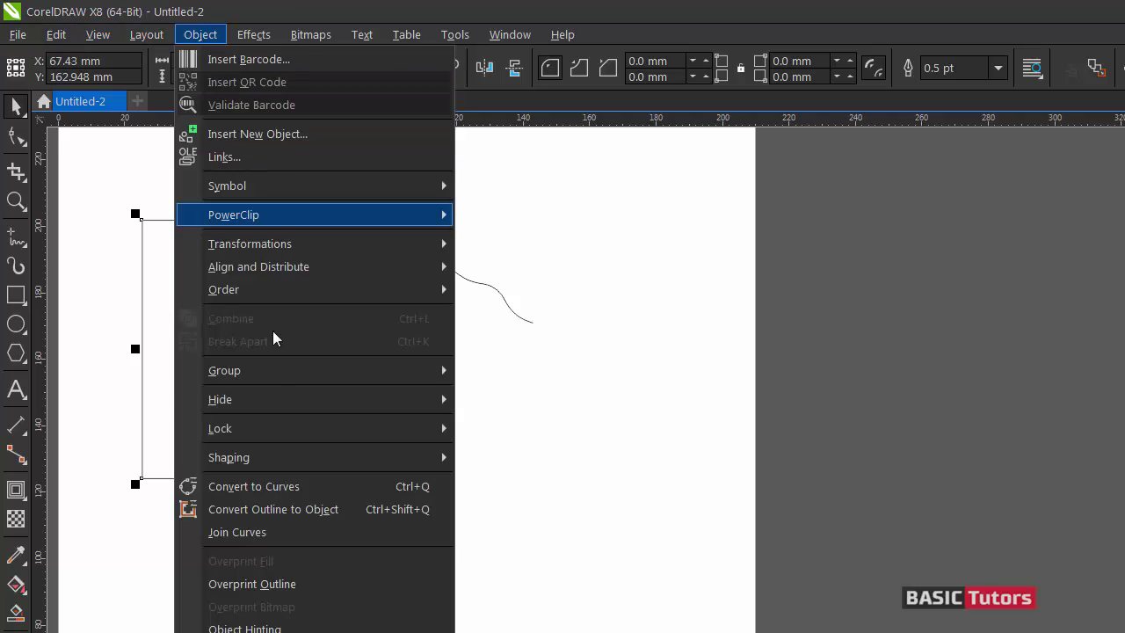
left_click(264, 488)
- Break the rectangle's outline at all four corner nodes and break it apart into separate lines
double_click(262, 222)
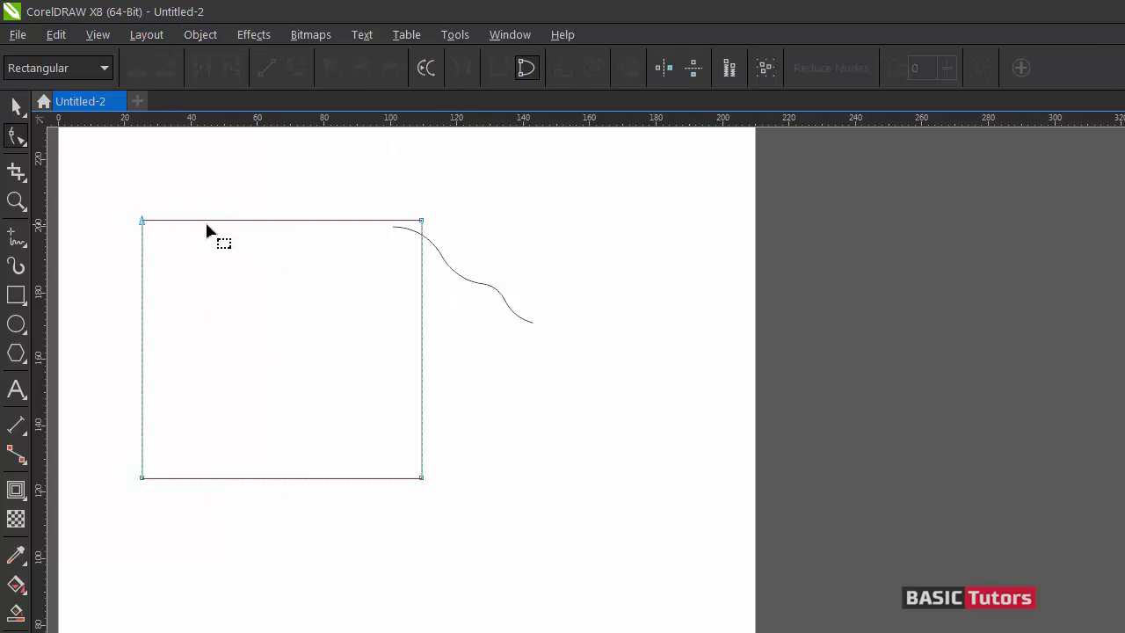
left_click_drag(130, 207, 166, 236)
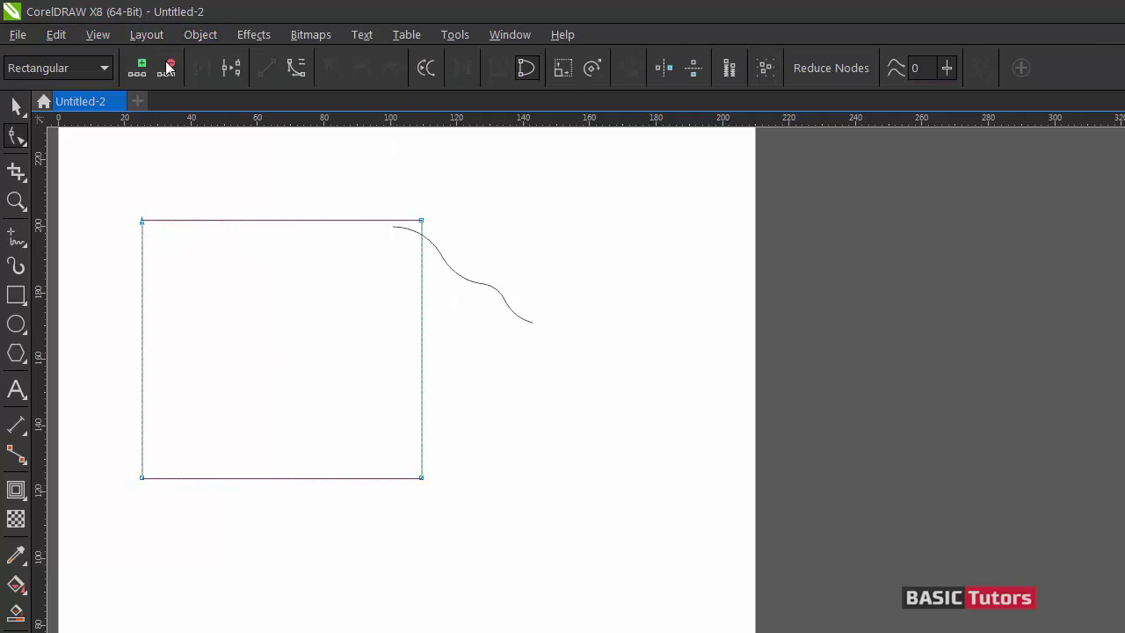
left_click(231, 68)
left_click(422, 220)
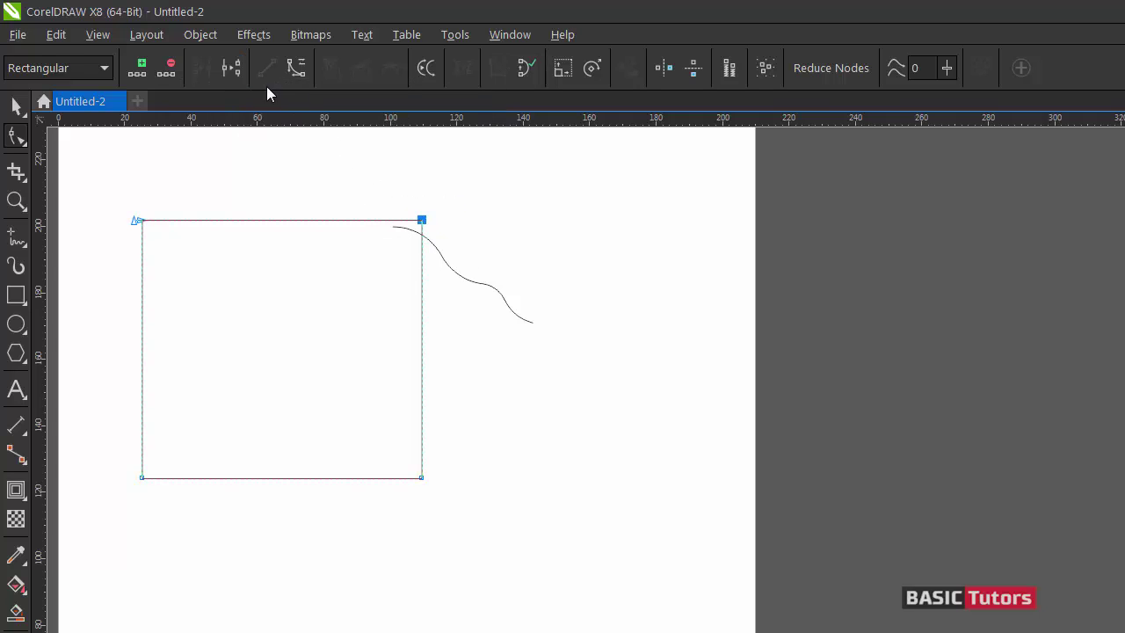
left_click(231, 69)
left_click_drag(112, 453, 159, 484)
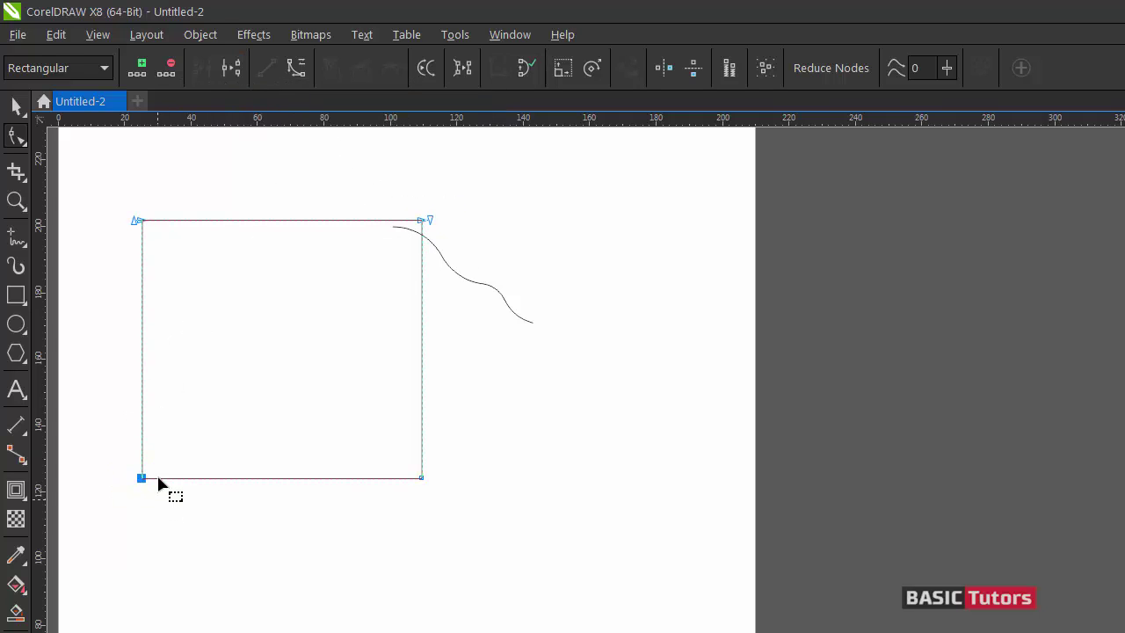
left_click(231, 68)
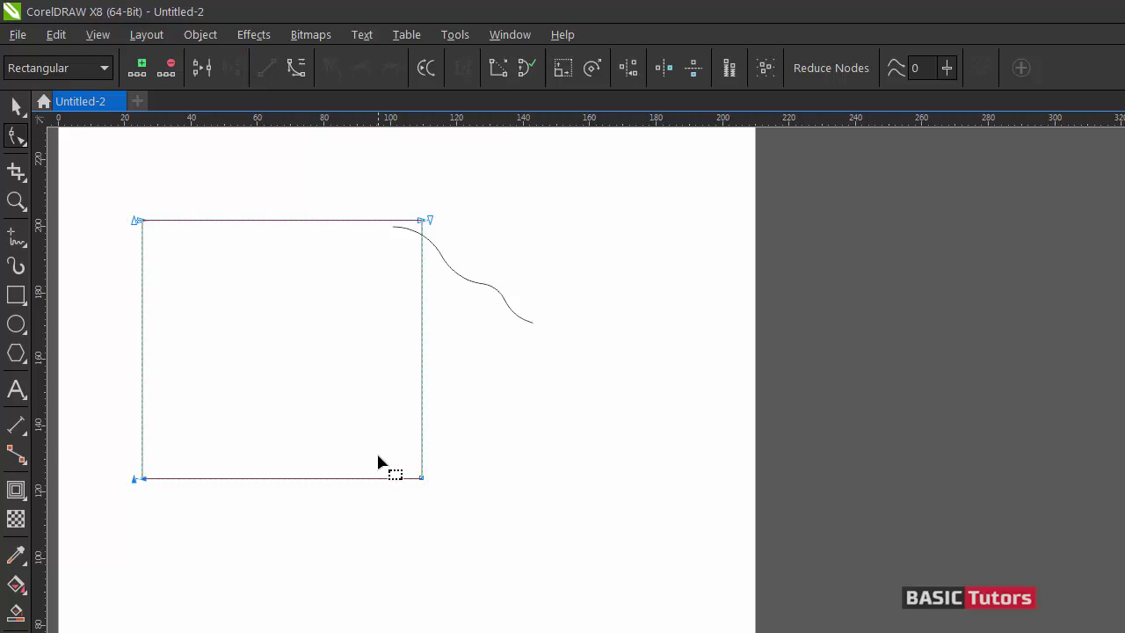
left_click_drag(464, 522, 466, 523)
left_click(232, 69)
key("space")
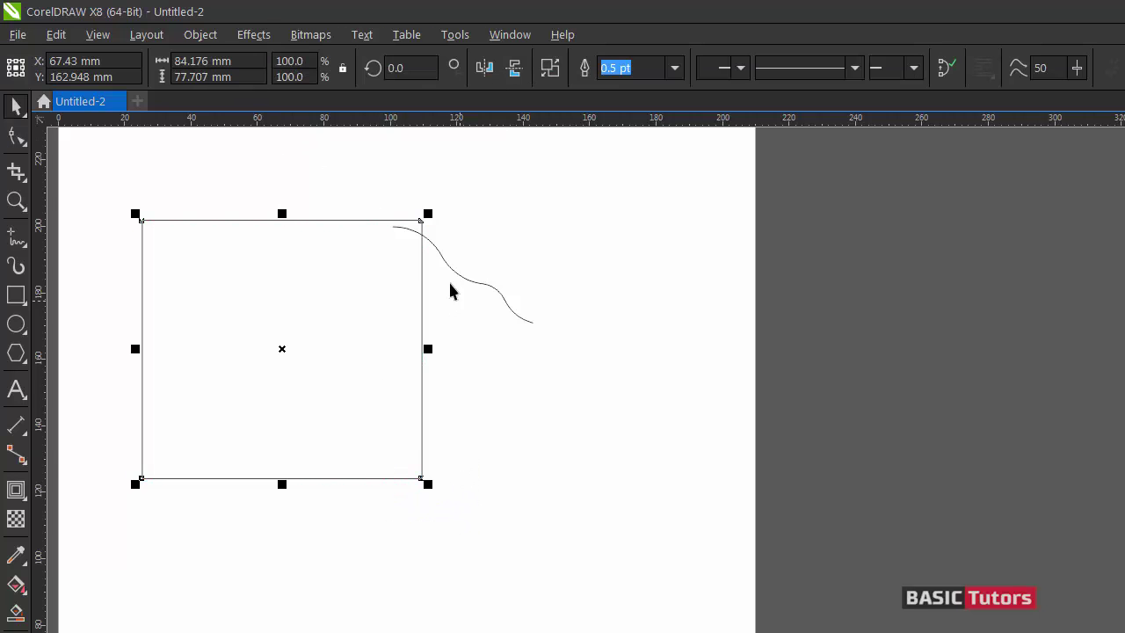
left_click(546, 73)
left_click(534, 207)
- Delete the upper and lower horizontal lines of the former rectangle, keeping the two vertical ones
left_click(391, 220)
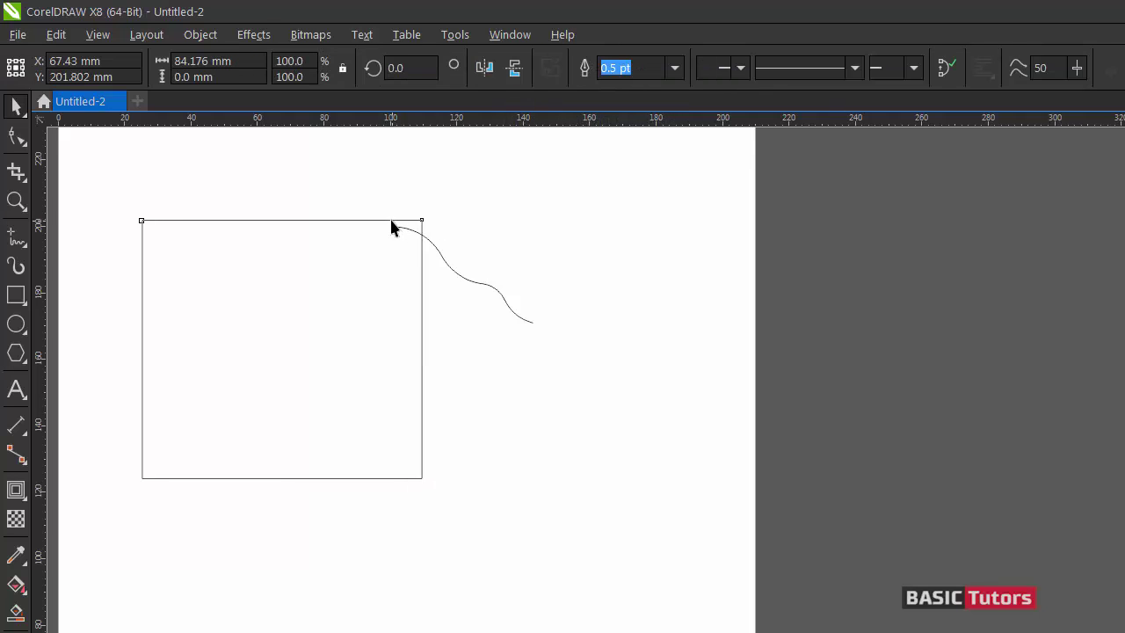
key("Delete")
left_click(343, 417)
left_click(318, 478)
key("Delete")
- Move the wavy curve so its lower end meets the upper end of the right vertical line
left_click(468, 280)
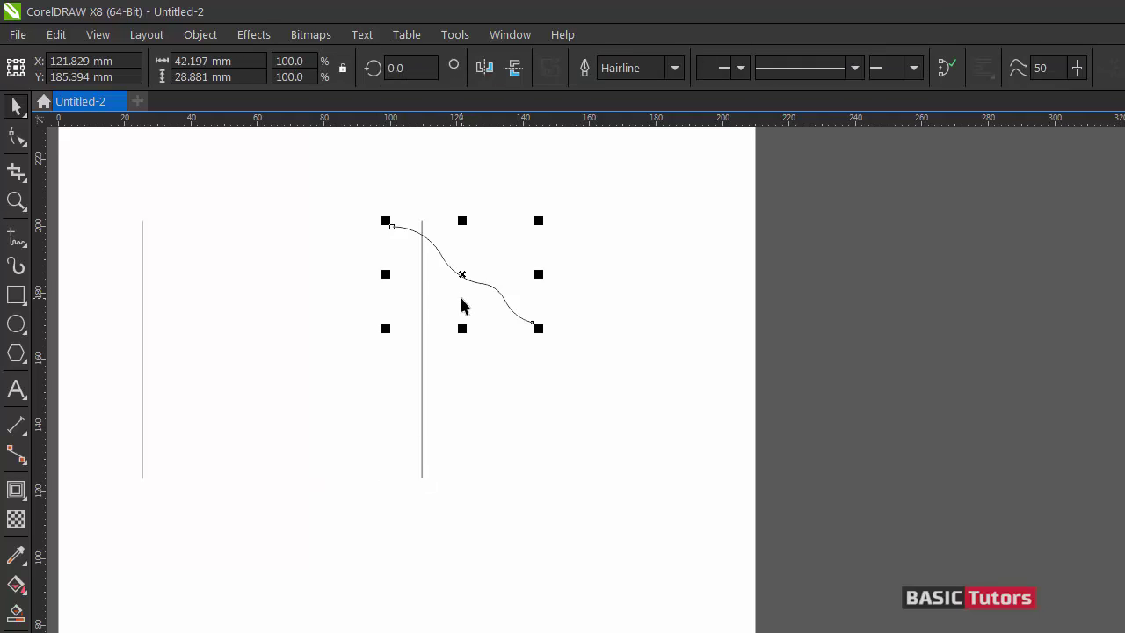
scroll(460, 294, "down", 2)
left_click_drag(463, 286, 498, 307)
left_click(484, 234)
- Fine-position the wavy curve's lower end node on the right line's upper endpoint, centring the curve at X 88.427 mm, Y 216.245 mm
key("F2")
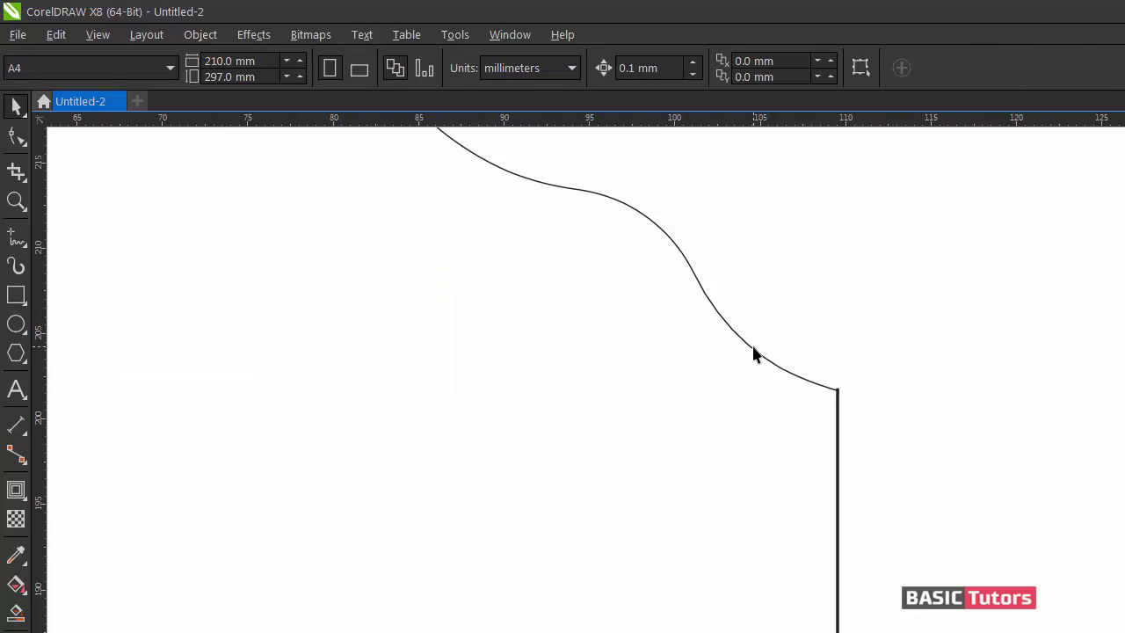
left_click_drag(754, 348, 841, 423)
key("F2")
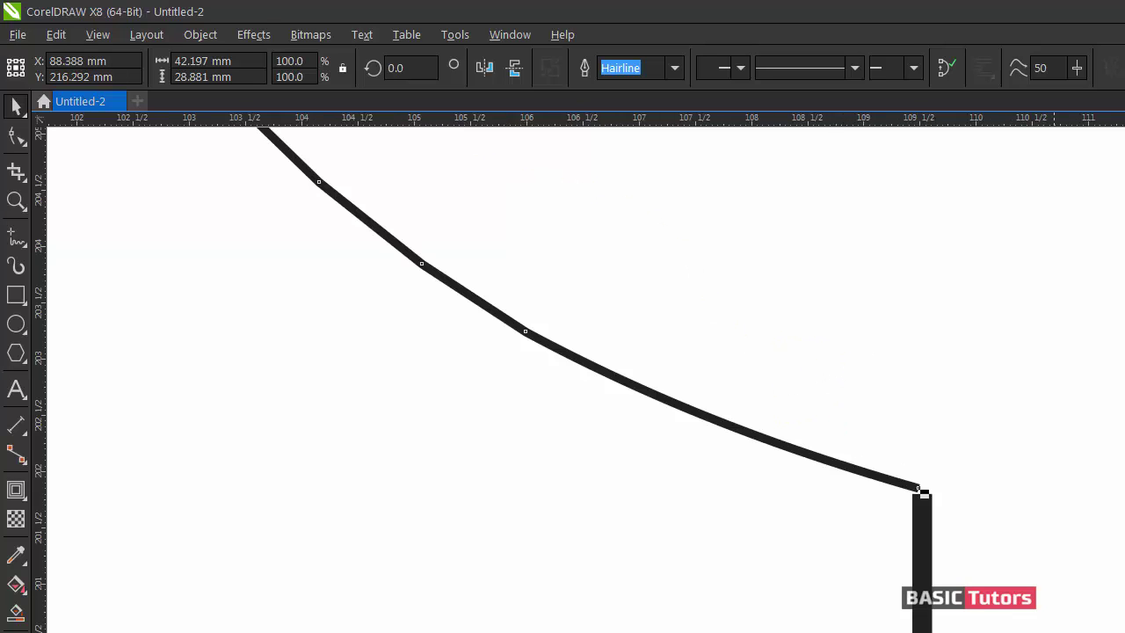
key("alt+Right")
key("alt+Down")
key("alt+Down")
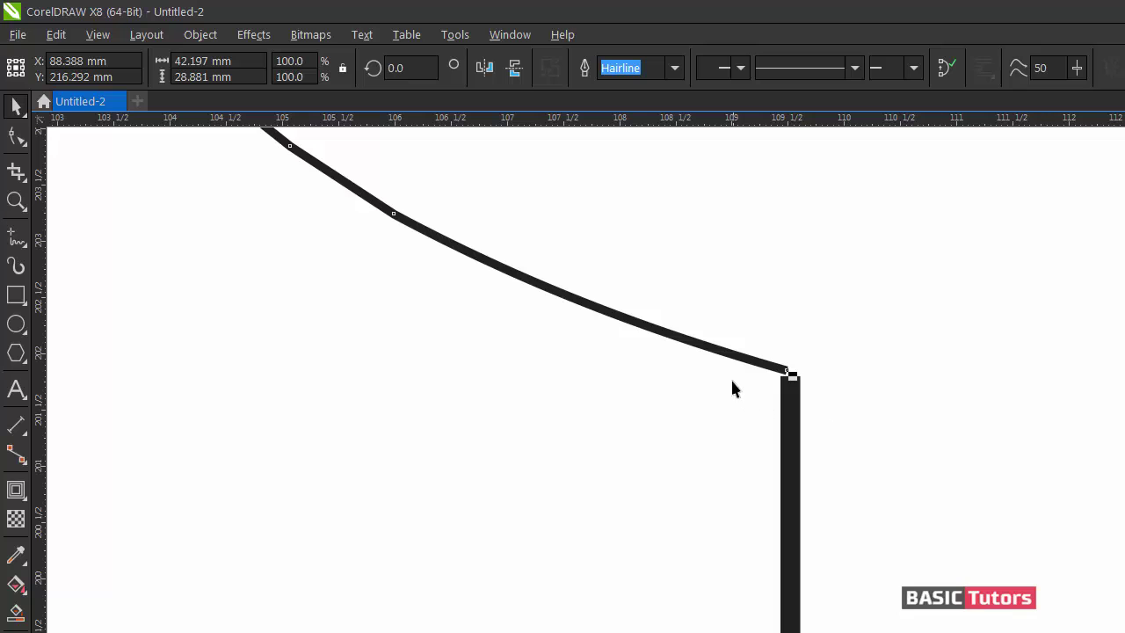
left_click_drag(736, 360, 742, 365)
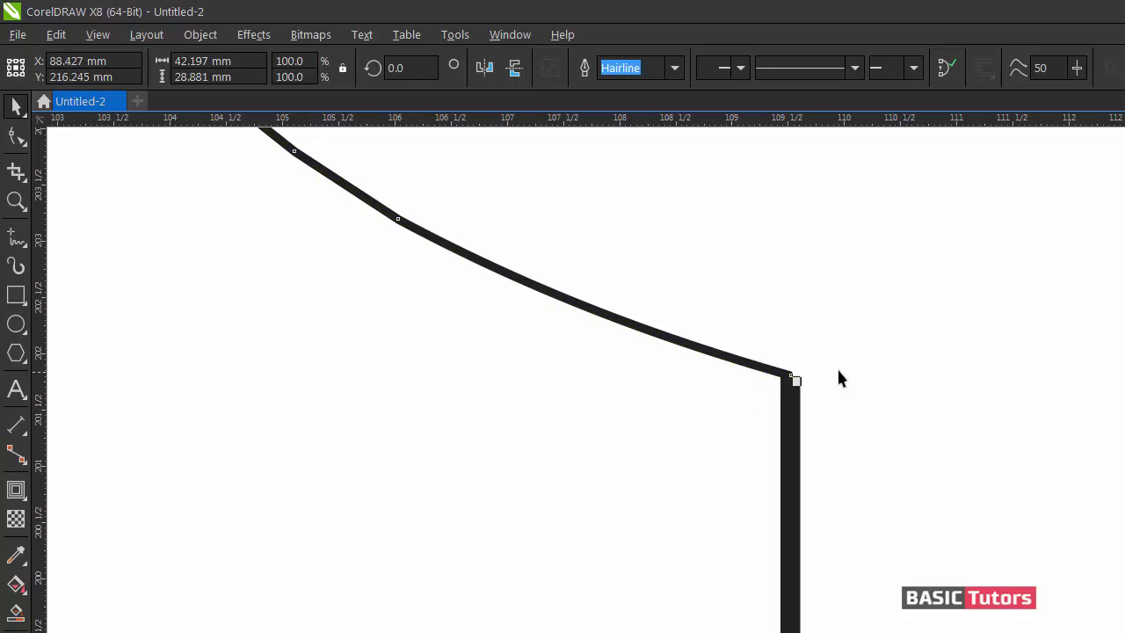
left_click(872, 349)
- Create a horizontally mirrored copy of the wavy curve extending from its upper end to the left vertical line's upper end
scroll(873, 357, "down", 8)
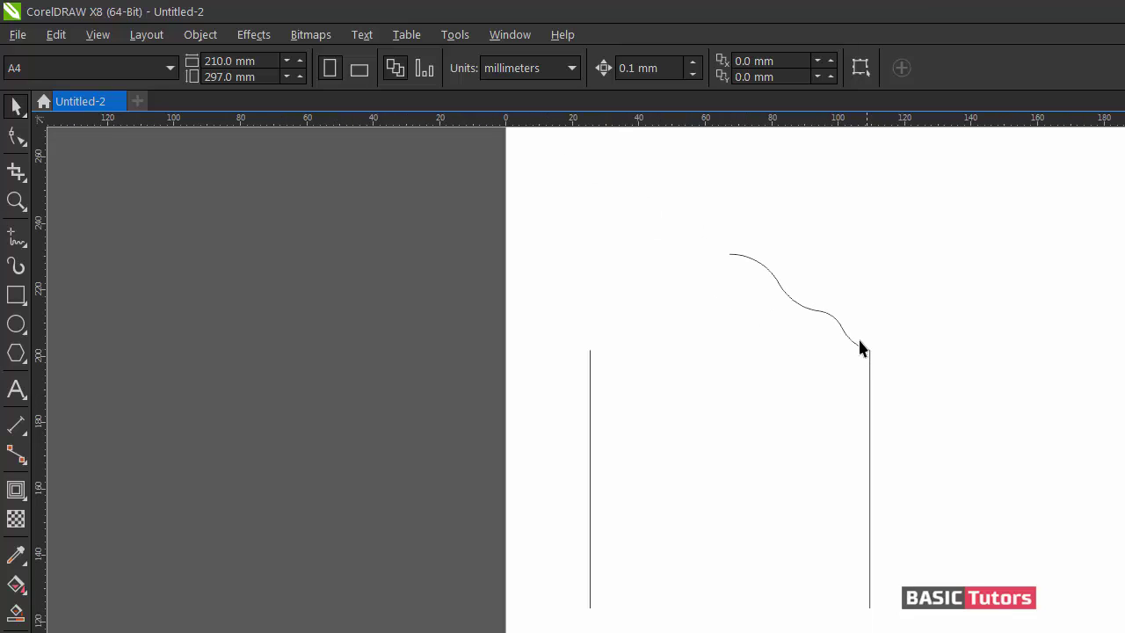
left_click(844, 340)
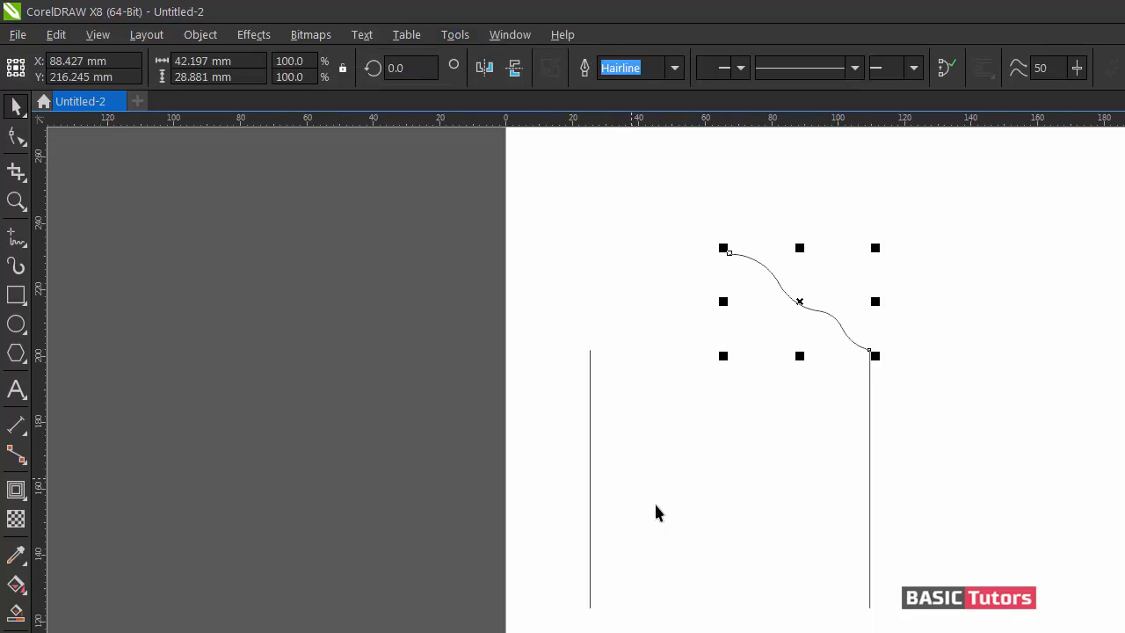
left_click_drag(940, 632, 983, 632)
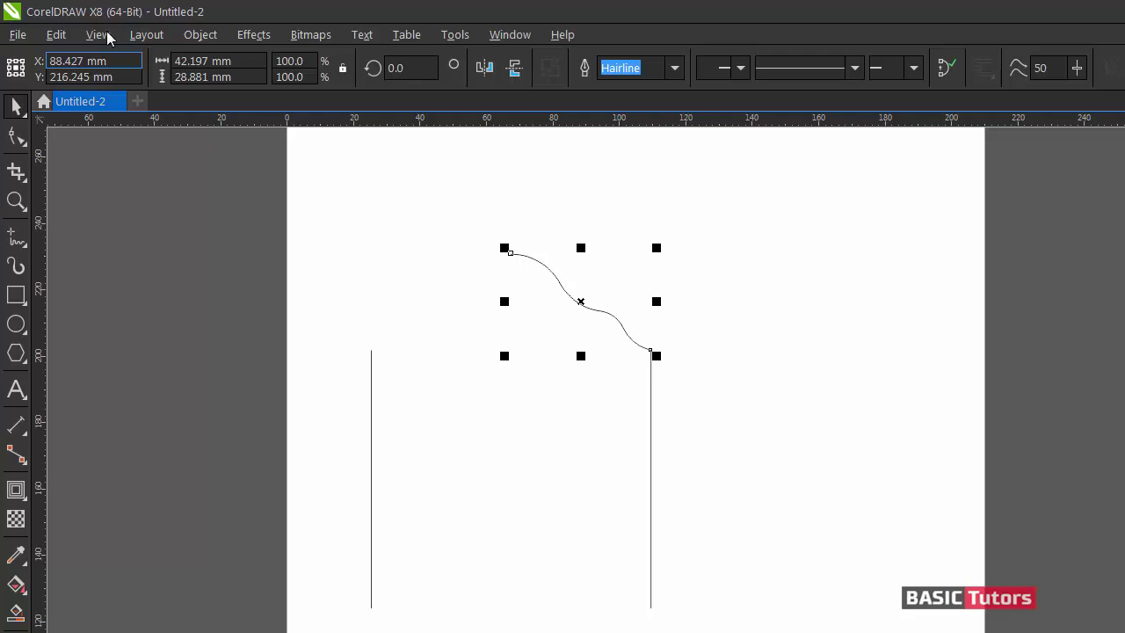
left_click(66, 37)
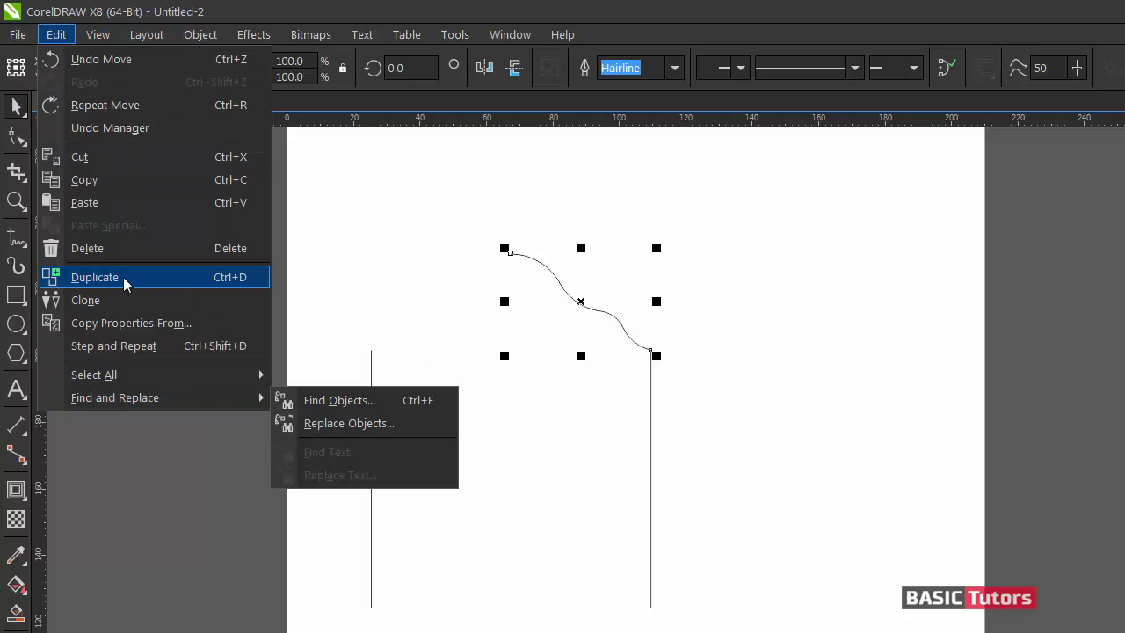
left_click(272, 256)
left_click(526, 257)
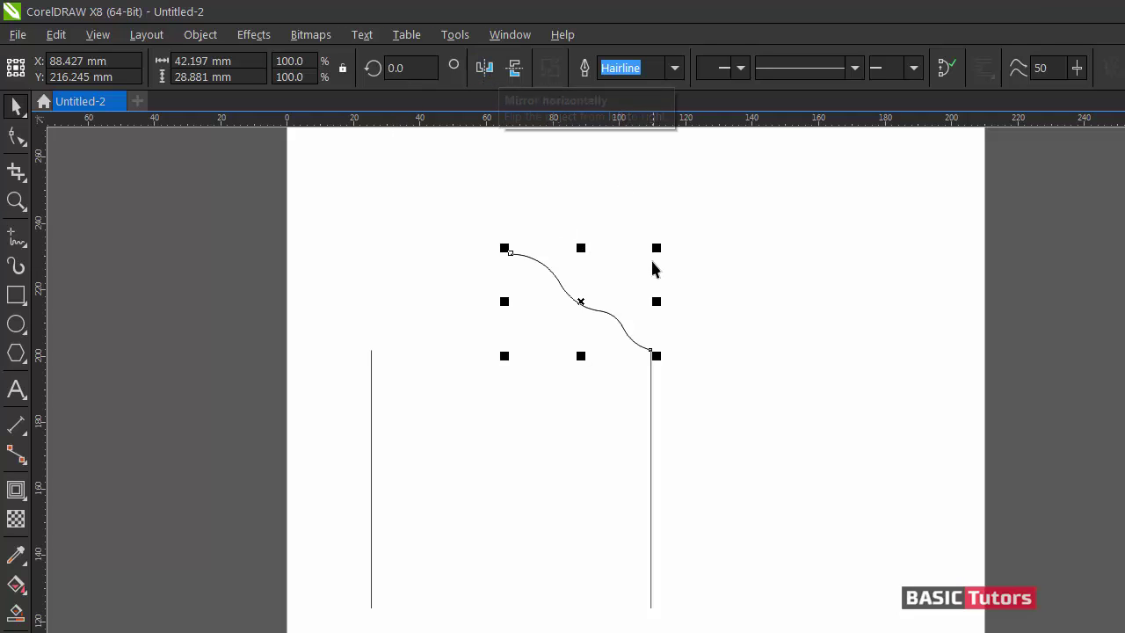
left_click_drag(659, 309, 659, 304)
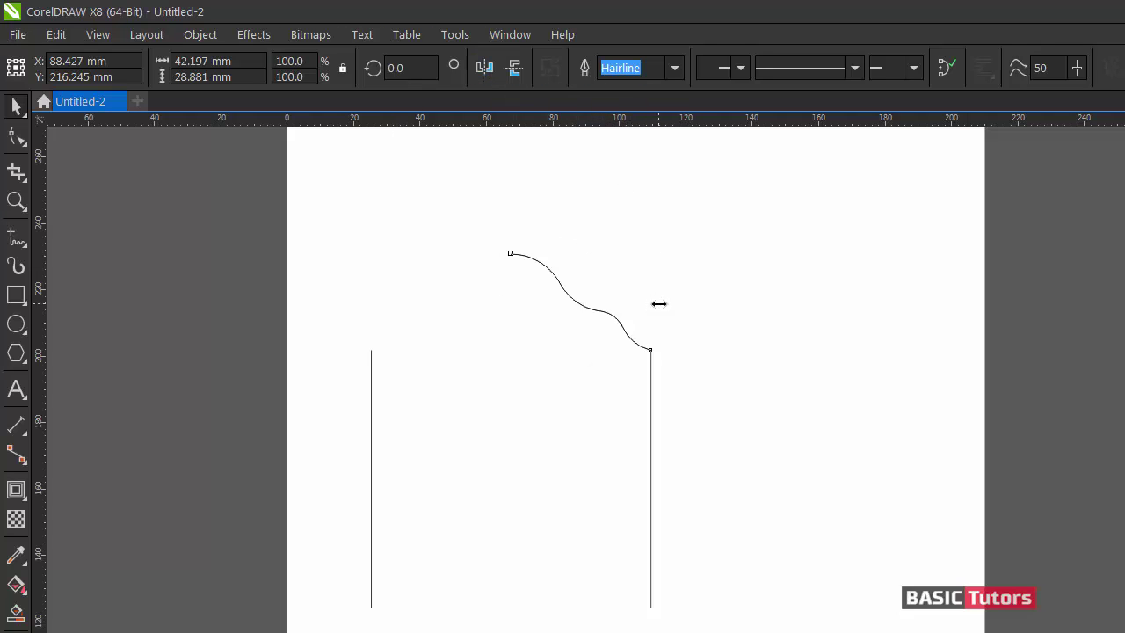
left_click_drag(514, 286, 492, 284)
right_click(492, 284)
left_click(290, 204)
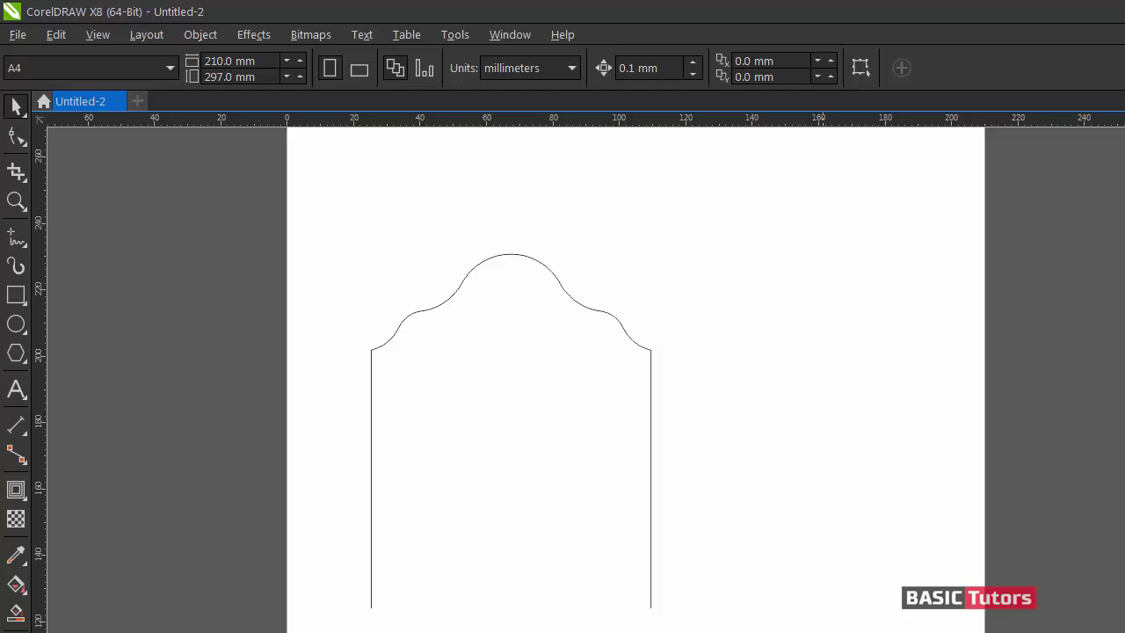
- Select both halves of the upper wavy curve, duplicate them, and mirror the copy vertically below the original
left_click(413, 306)
left_click(548, 301, "shift")
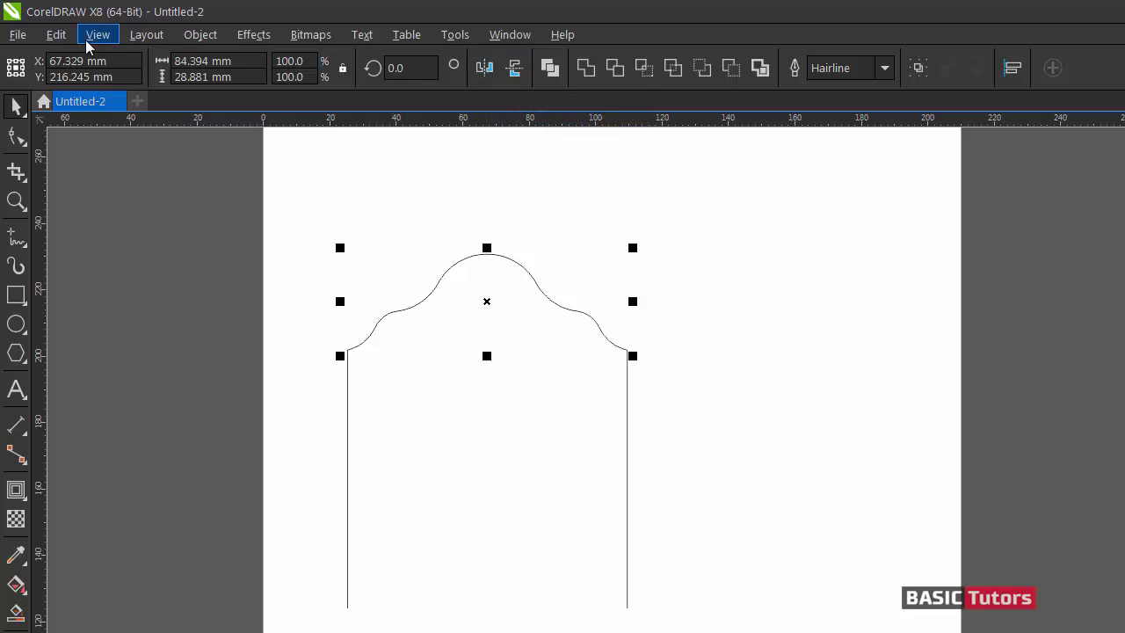
left_click(53, 35)
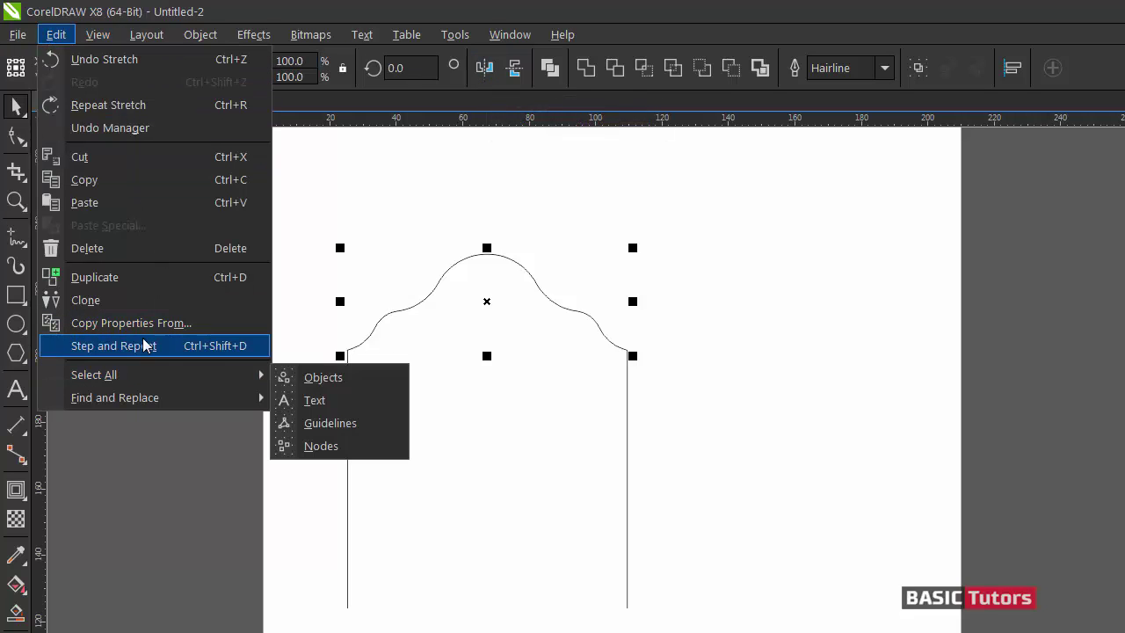
left_click(167, 280)
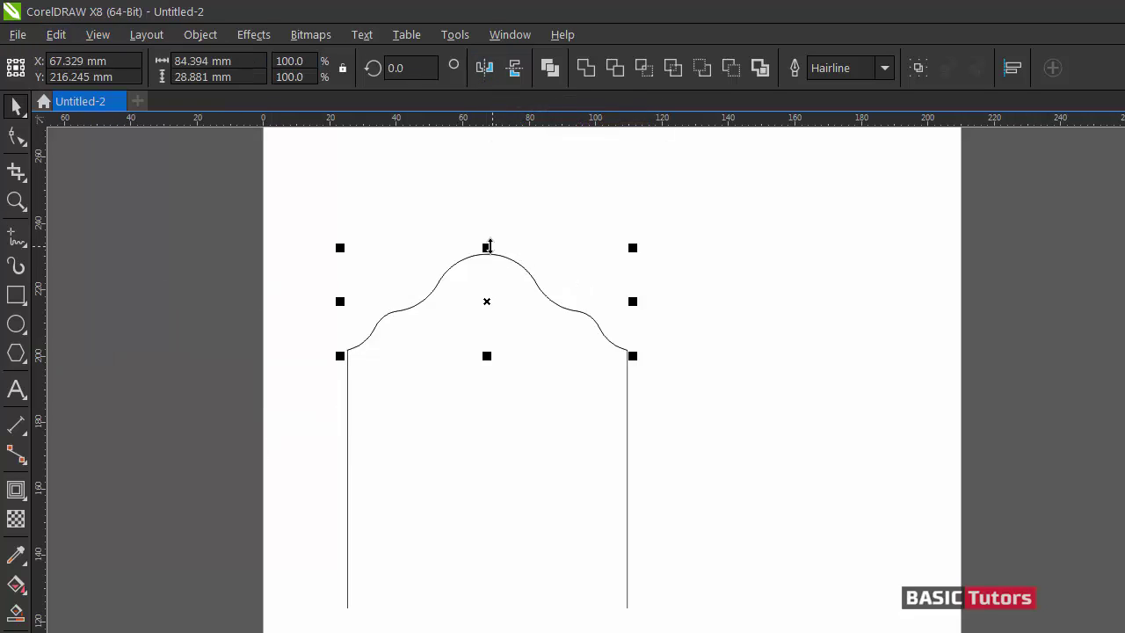
left_click_drag(488, 247, 486, 356)
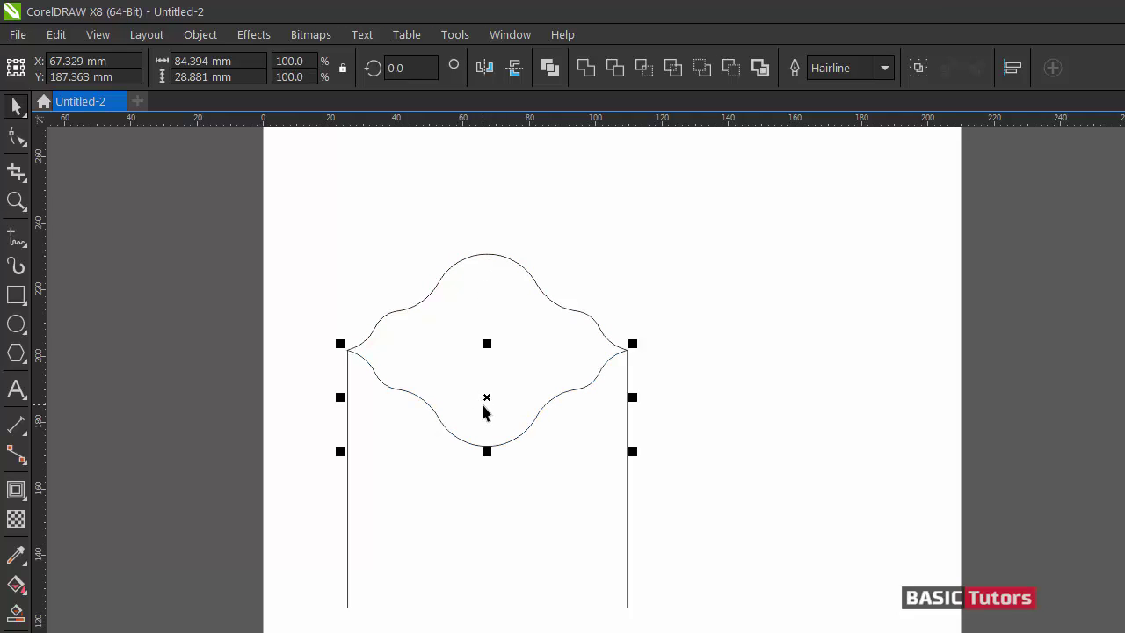
- Move the mirrored curves down to the lower ends of the vertical lines, centring them at X 67.429 mm, Y 109.64 mm
scroll(630, 324, "down", 3)
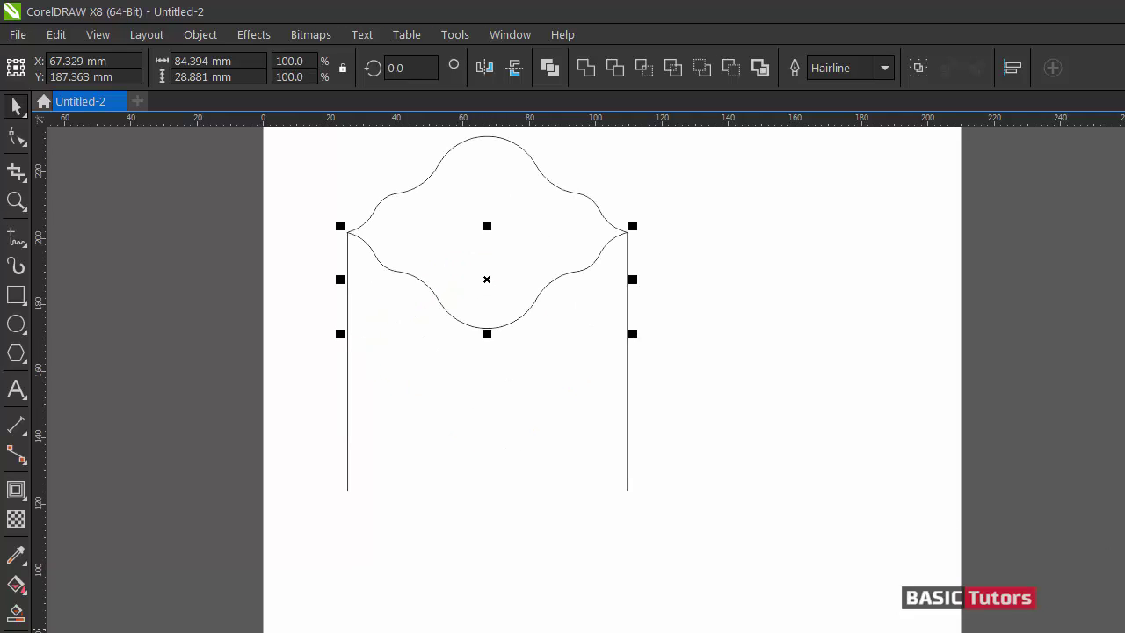
left_click_drag(487, 226, 485, 484)
key("z")
left_click_drag(320, 402, 369, 459)
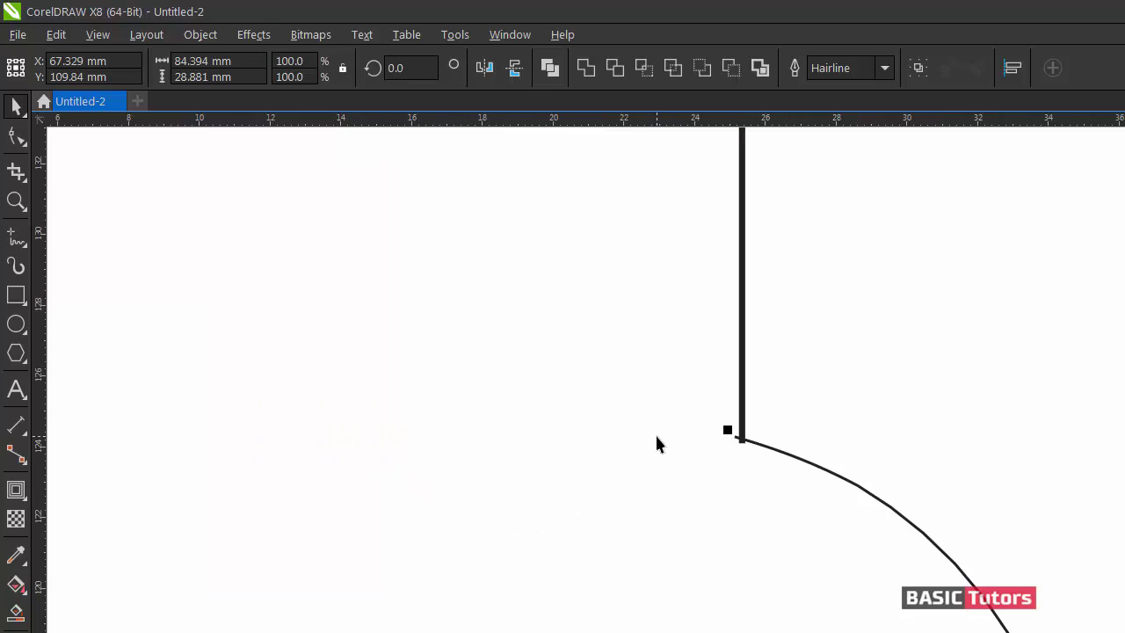
key("Down")
key("Right")
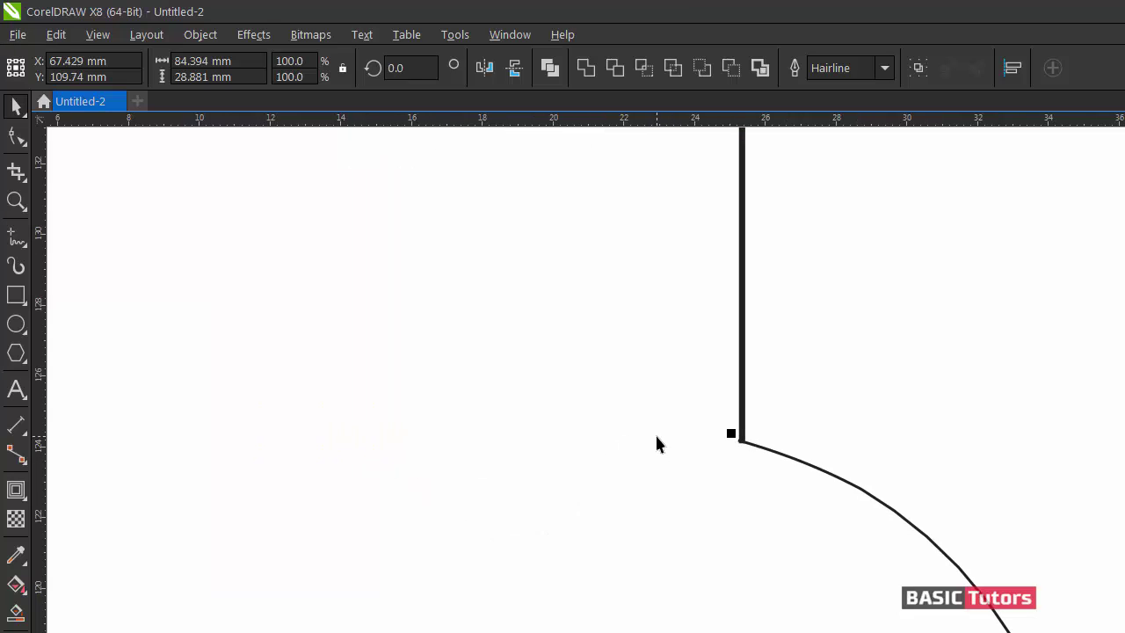
key("Down")
key("Right")
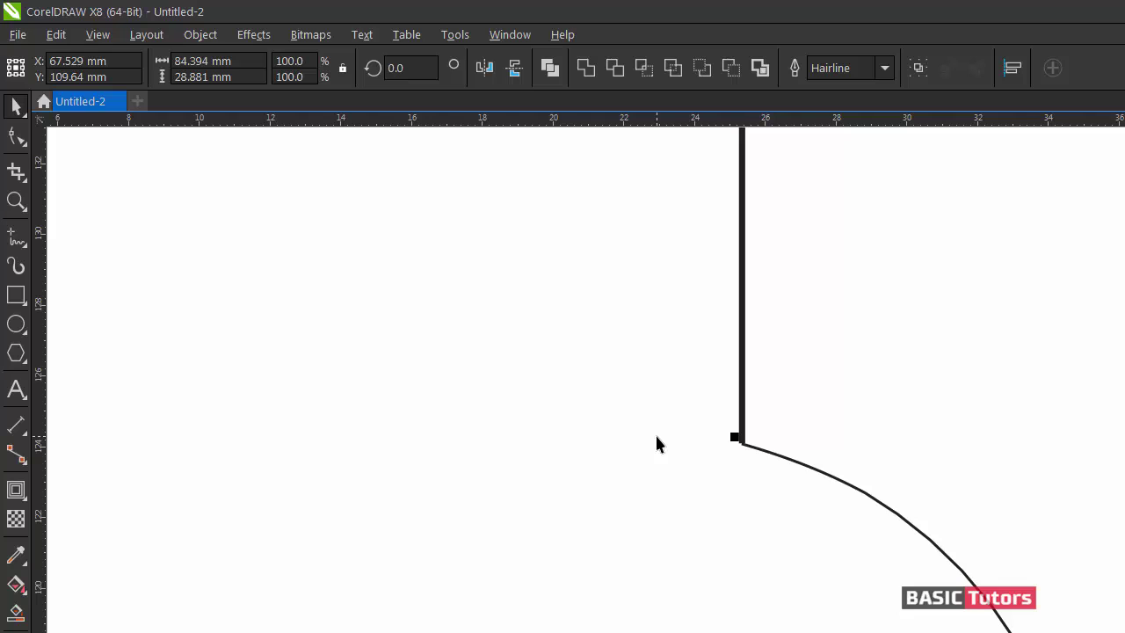
scroll(656, 433, "down", 4)
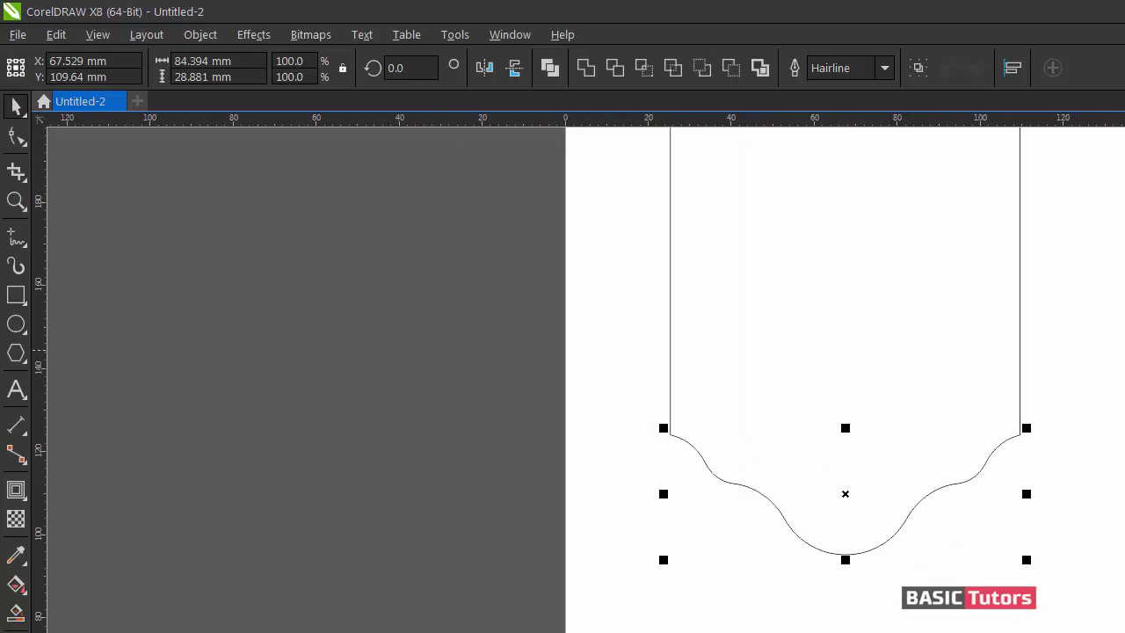
key("Left")
- Nudge the two upper wavy curves 0.1 mm right to centre them at X 67.429 mm, aligned with the lower curves
scroll(845, 350, "up", 4)
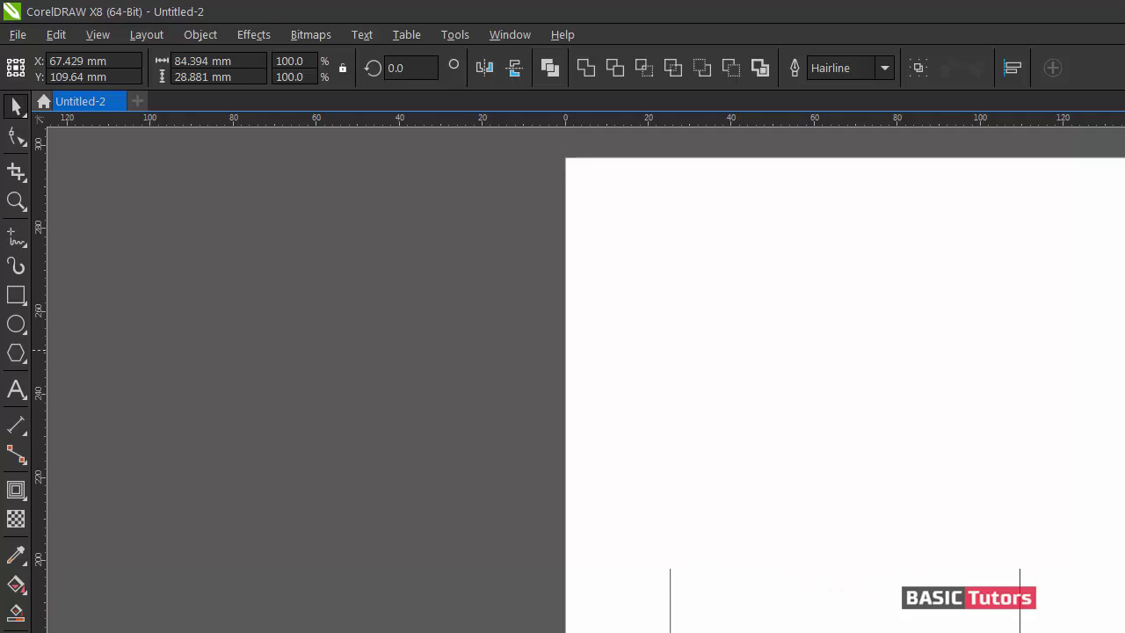
key("z")
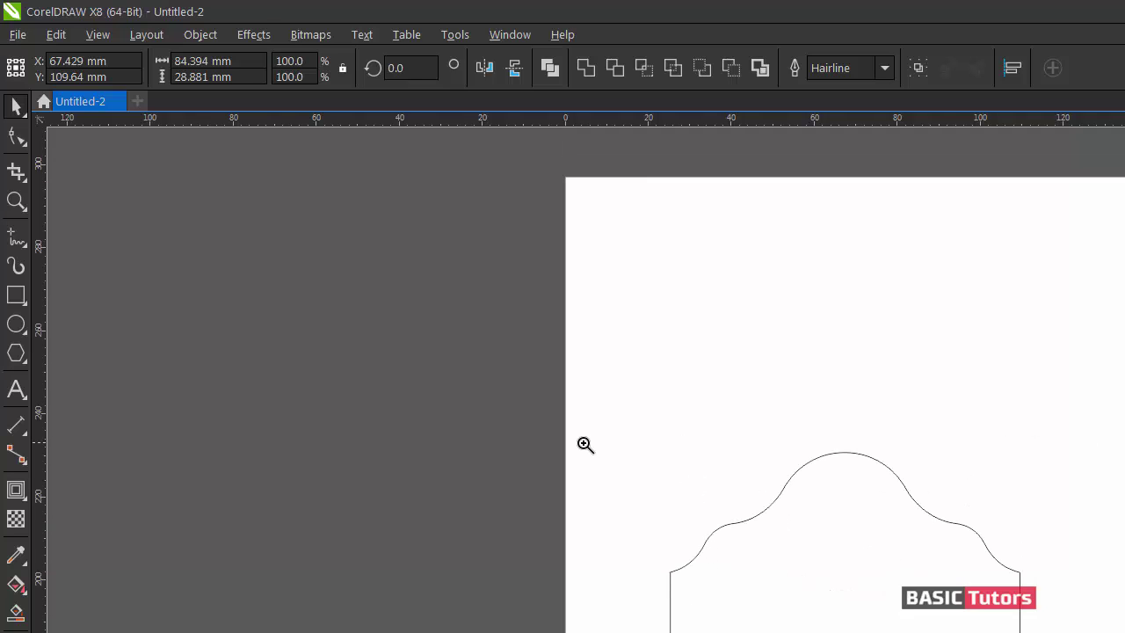
left_click_drag(584, 442, 1094, 618)
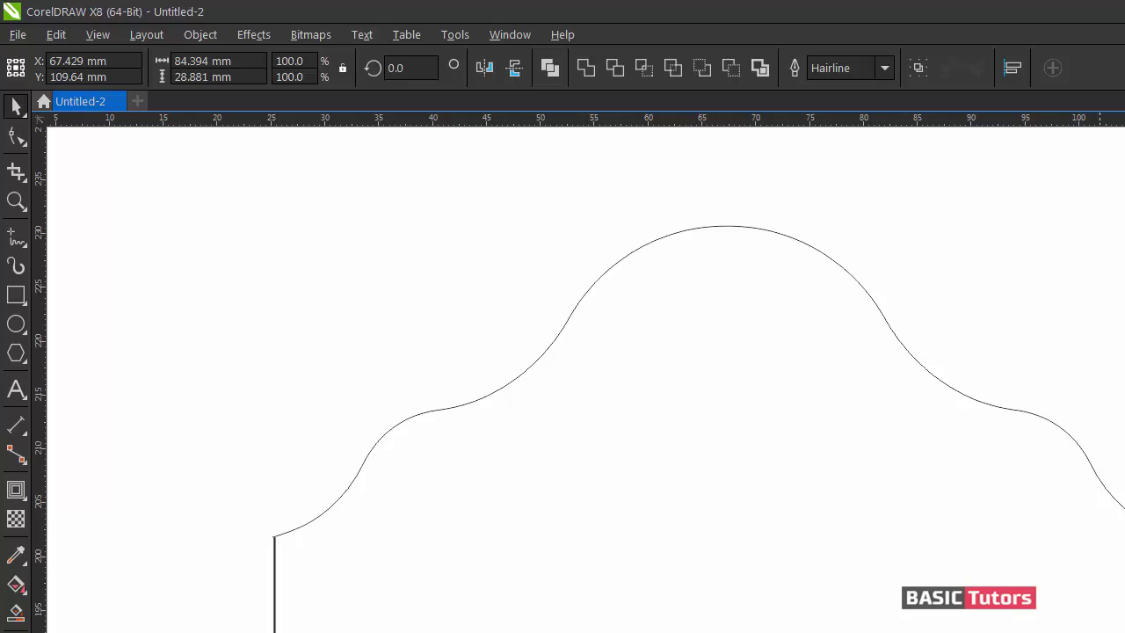
scroll(584, 378, "down", 2)
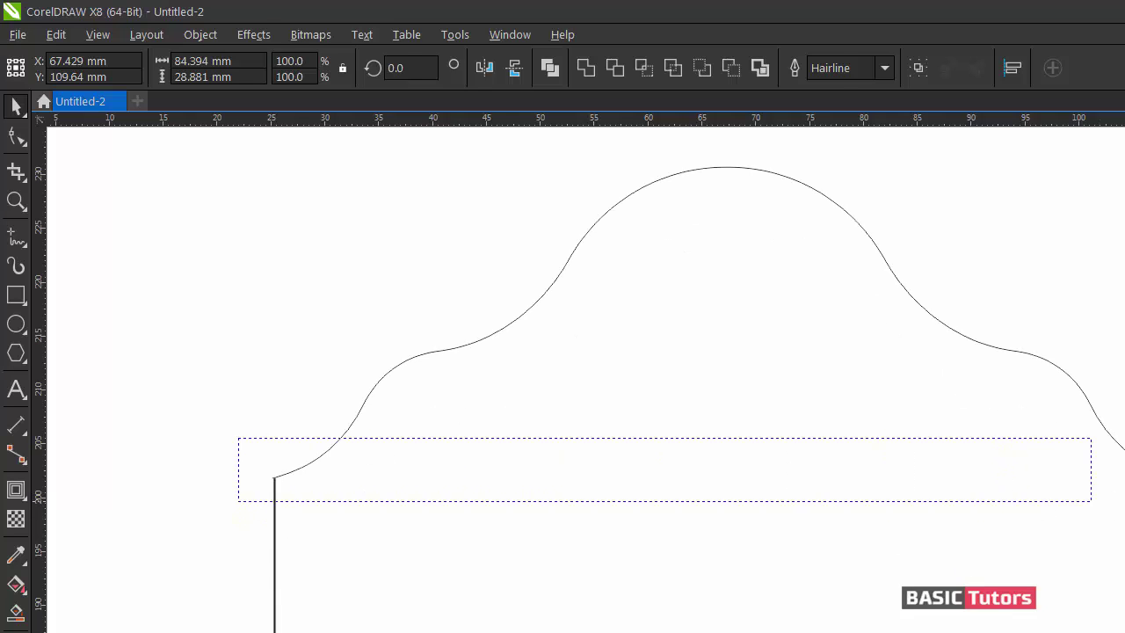
left_click(248, 229)
left_click_drag(138, 148, 1124, 543)
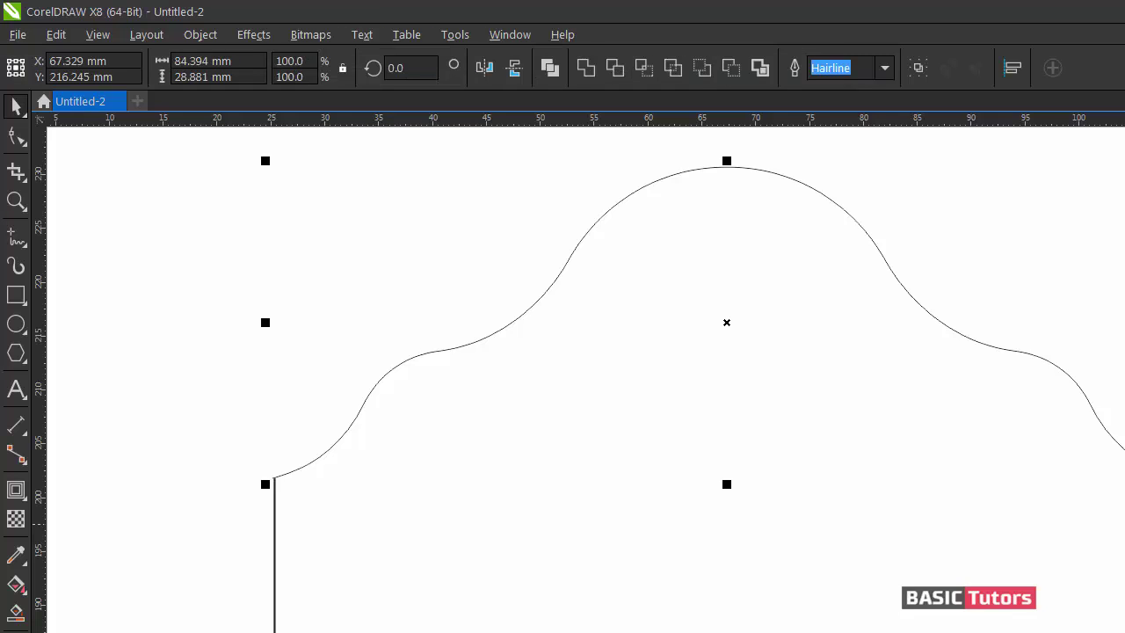
key("Right")
scroll(1124, 524, "down", 3)
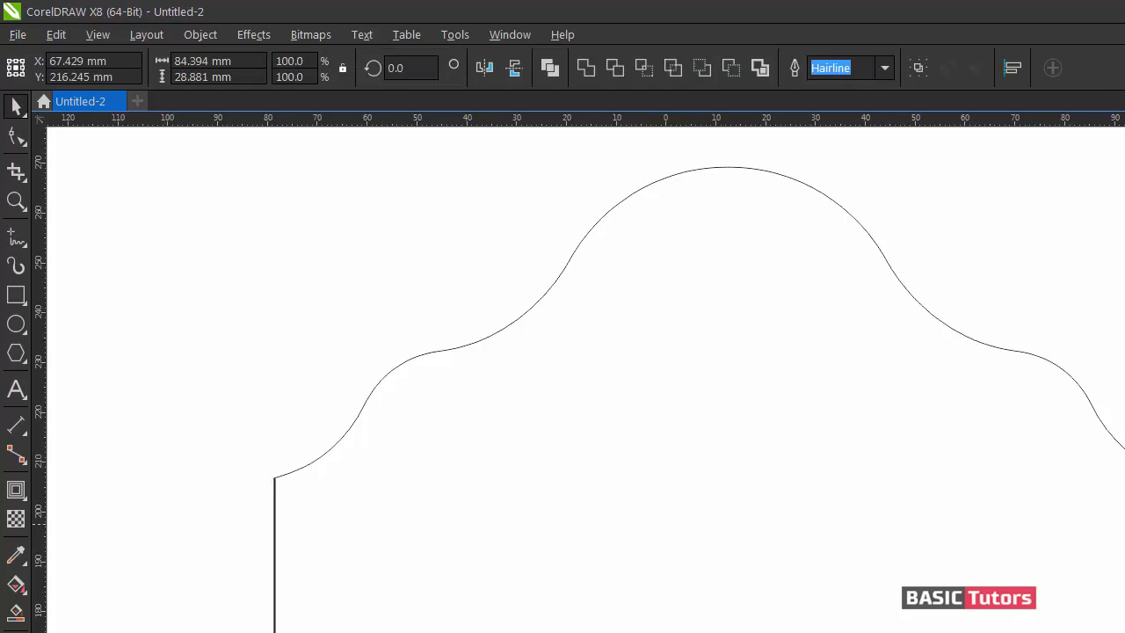
key("F4")
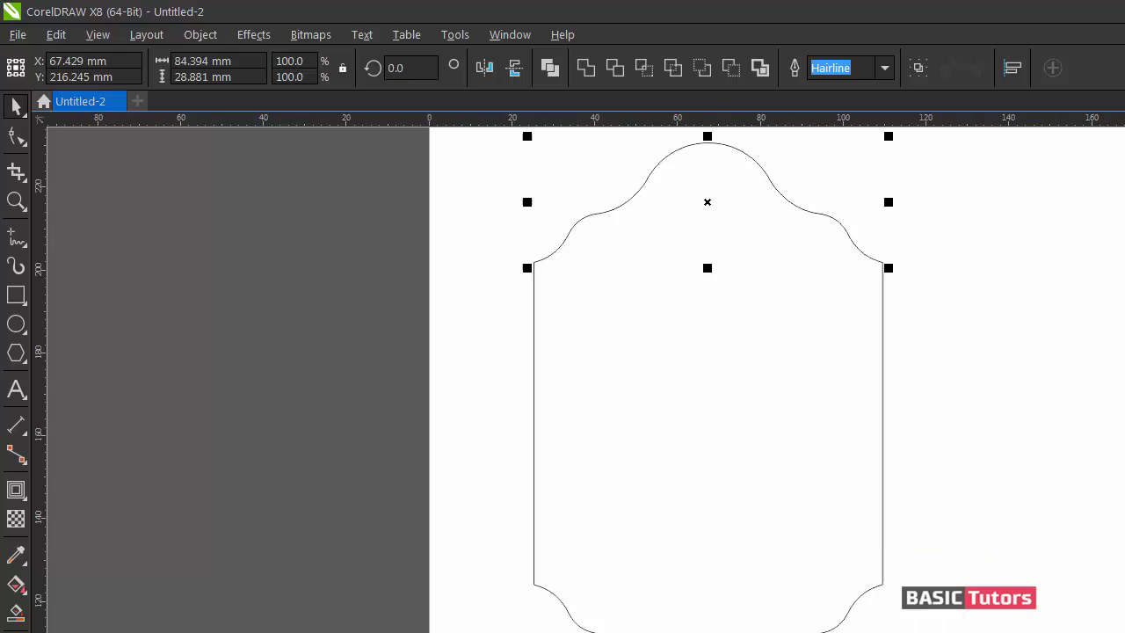
left_click(1035, 498)
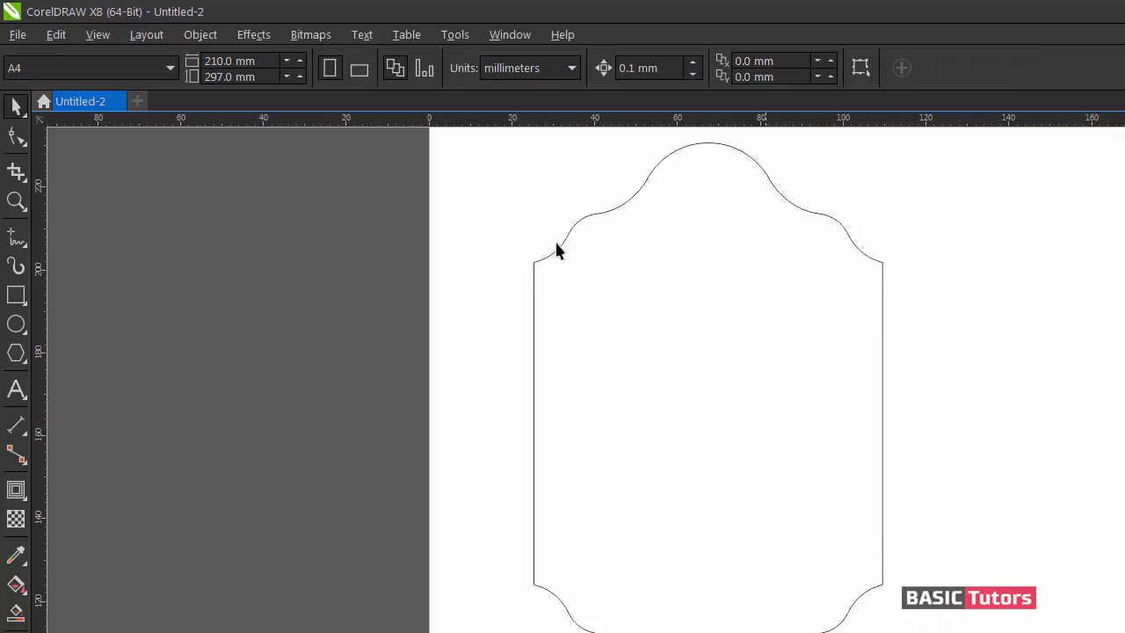
- Select all the curves and lines of the frame outline and combine them into one curve object
scroll(521, 233, "down", 2)
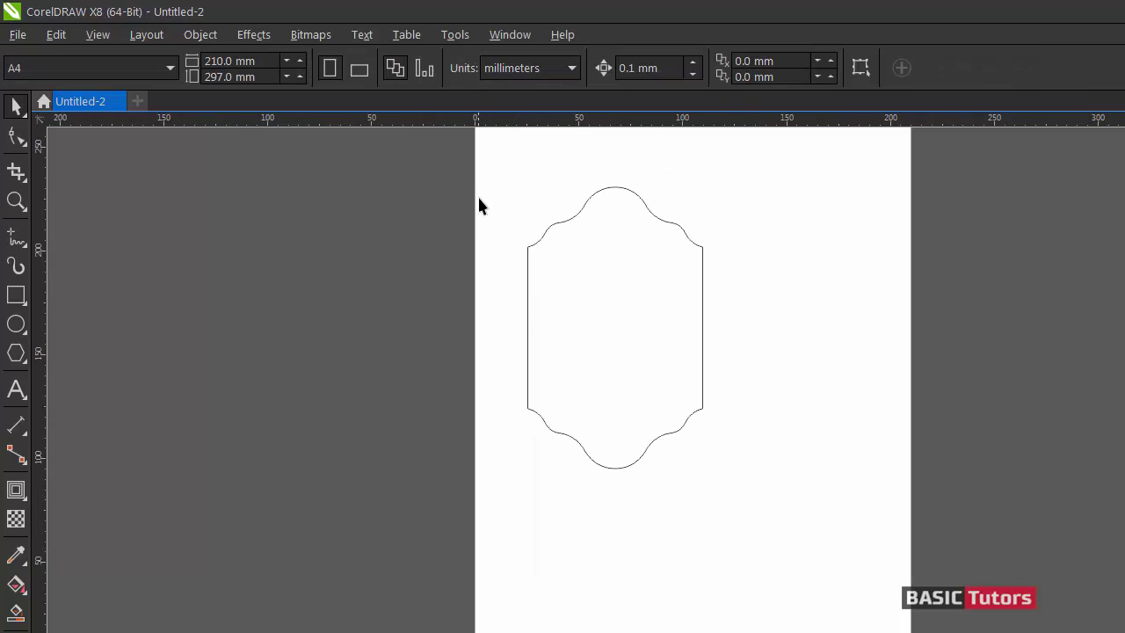
left_click_drag(497, 163, 806, 485)
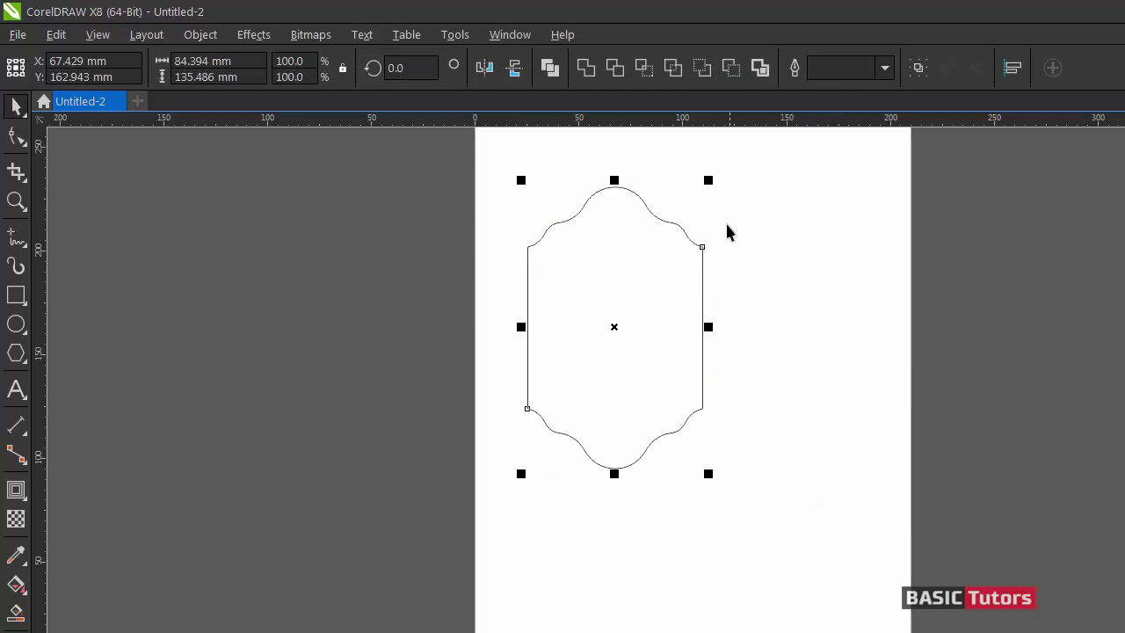
scroll(774, 377, "right", 2)
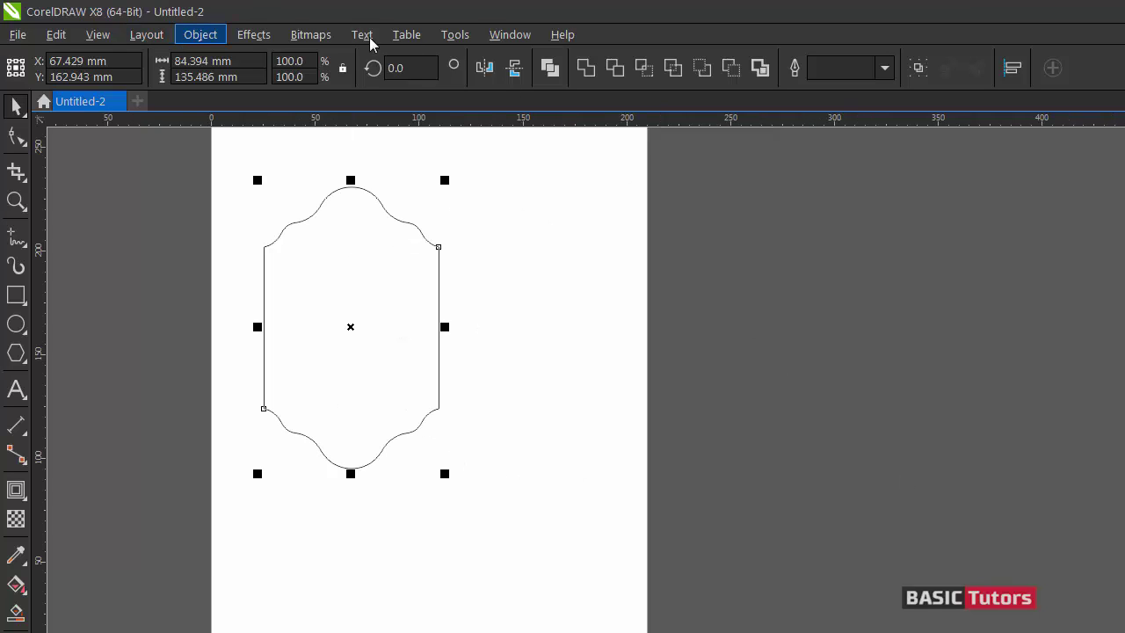
left_click(550, 68)
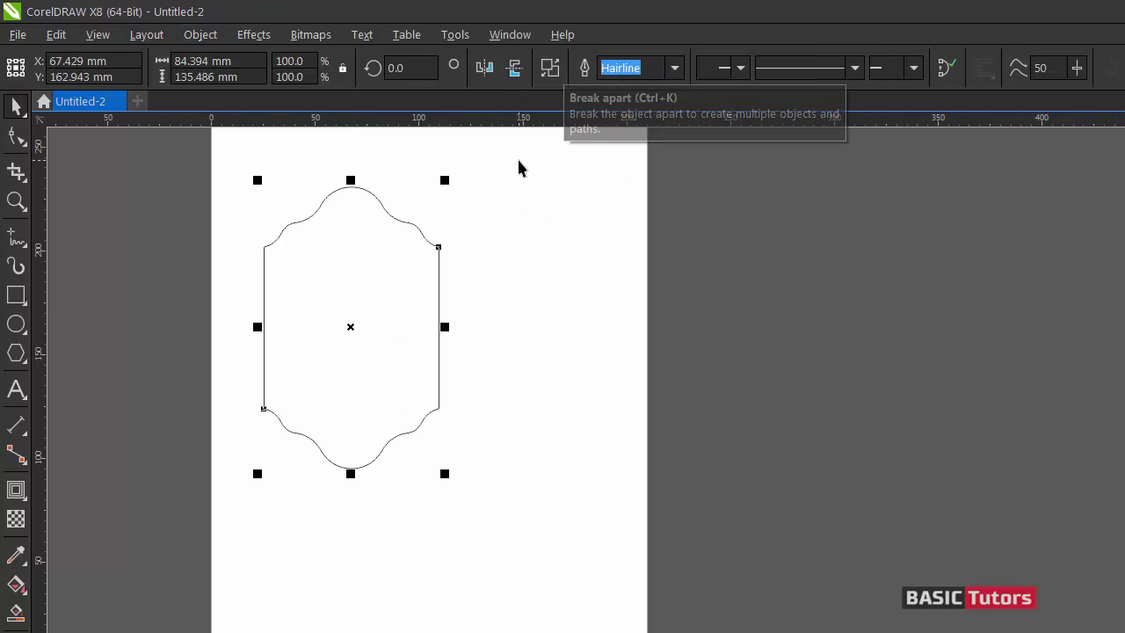
- Join the two end nodes where the upper wavy curve meets the right vertical line
left_click(492, 231)
left_click(421, 241)
key("F10")
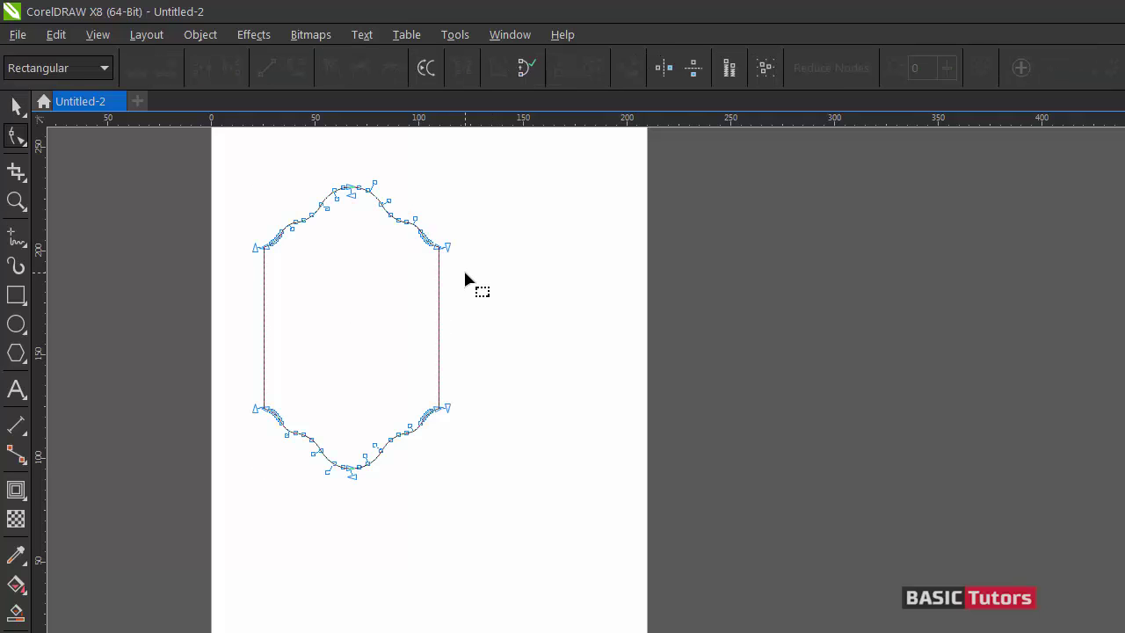
key("F2")
left_click_drag(381, 181, 492, 308)
left_click_drag(619, 425, 589, 375)
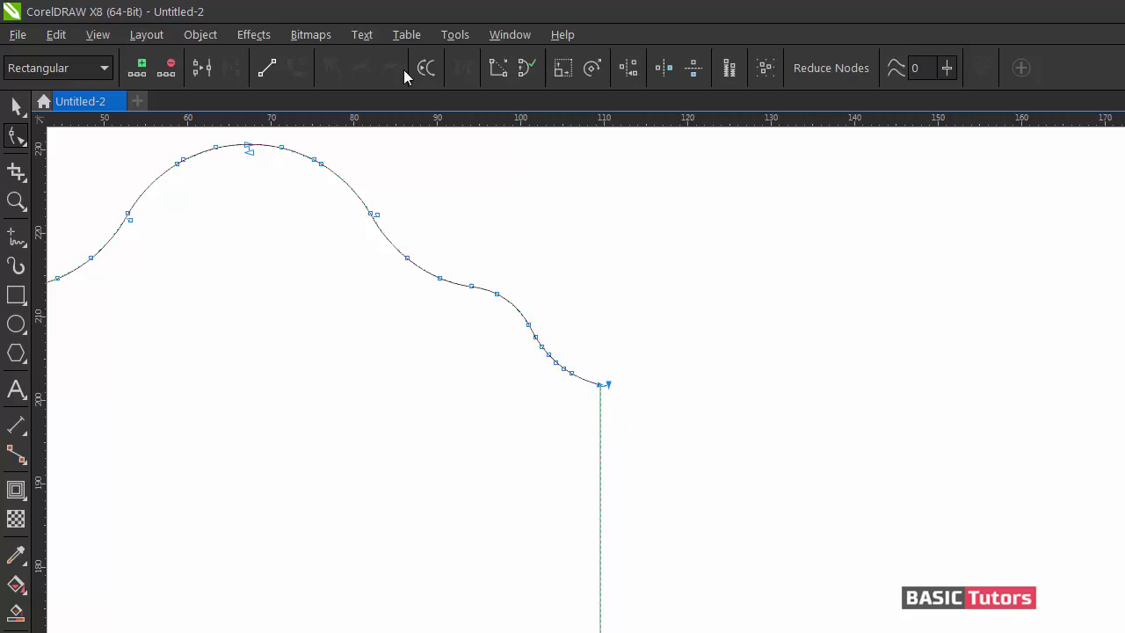
left_click(203, 69)
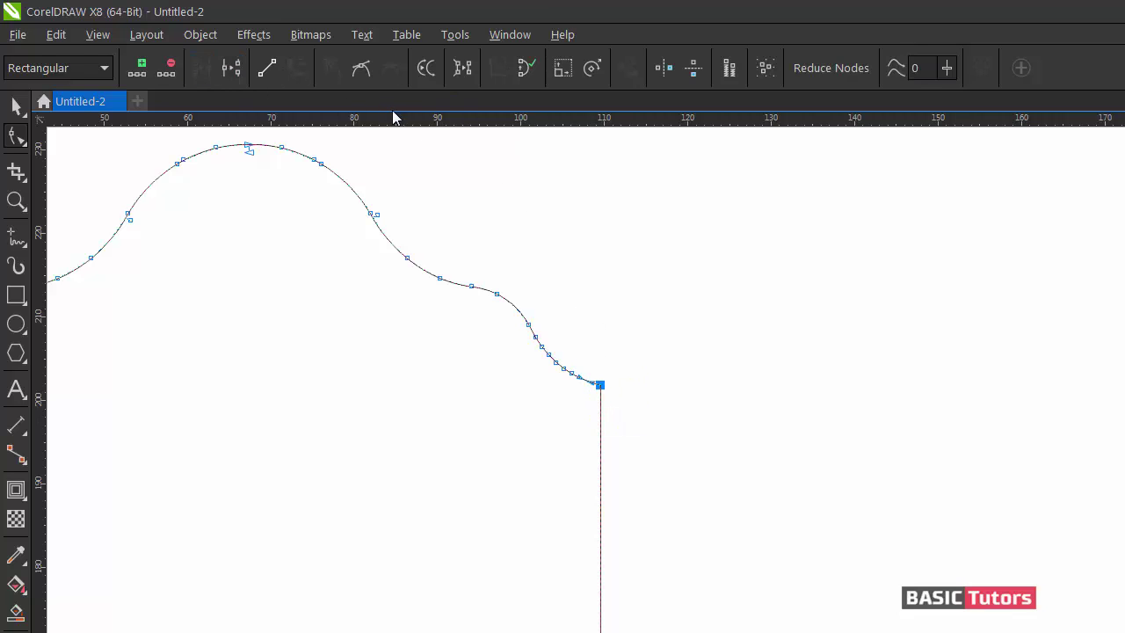
- Join the two end nodes at the outline's top centre and make the joined node smooth
left_click_drag(238, 140, 259, 158)
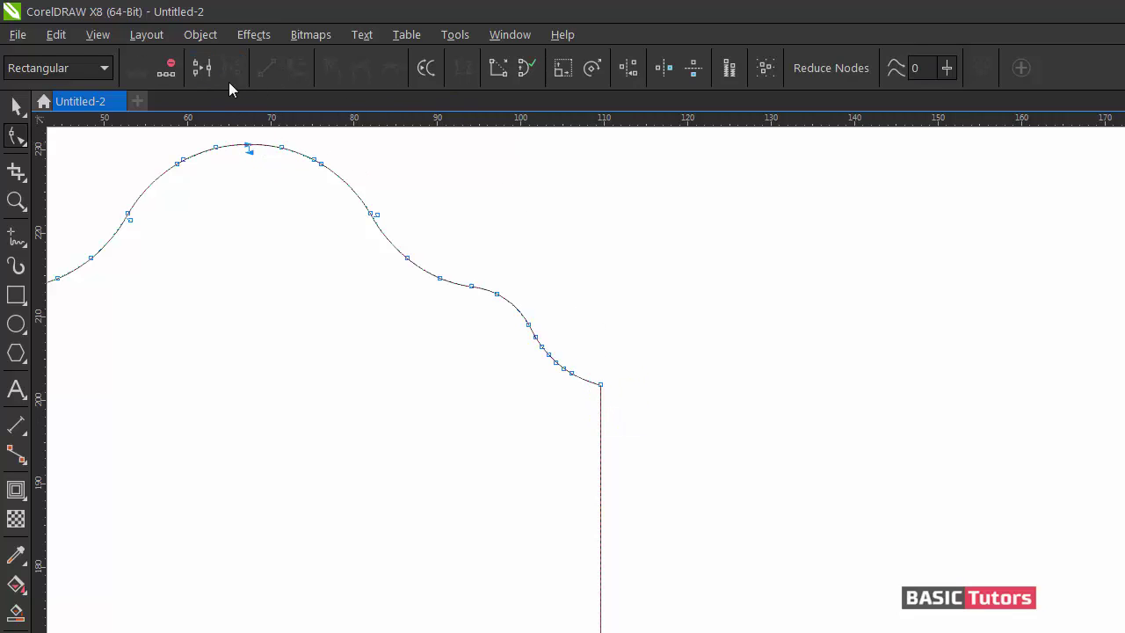
left_click(214, 69)
scroll(712, 333, "down", 2)
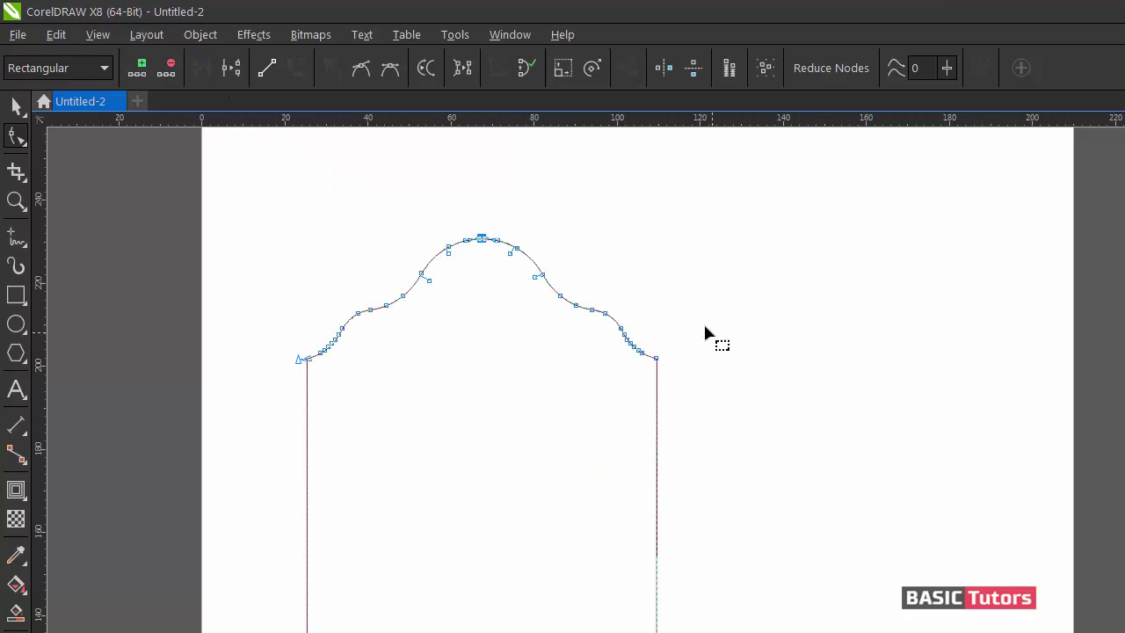
left_click(371, 74)
- Join the two end nodes where the upper wavy curve meets the left vertical line
left_click_drag(241, 331, 398, 433)
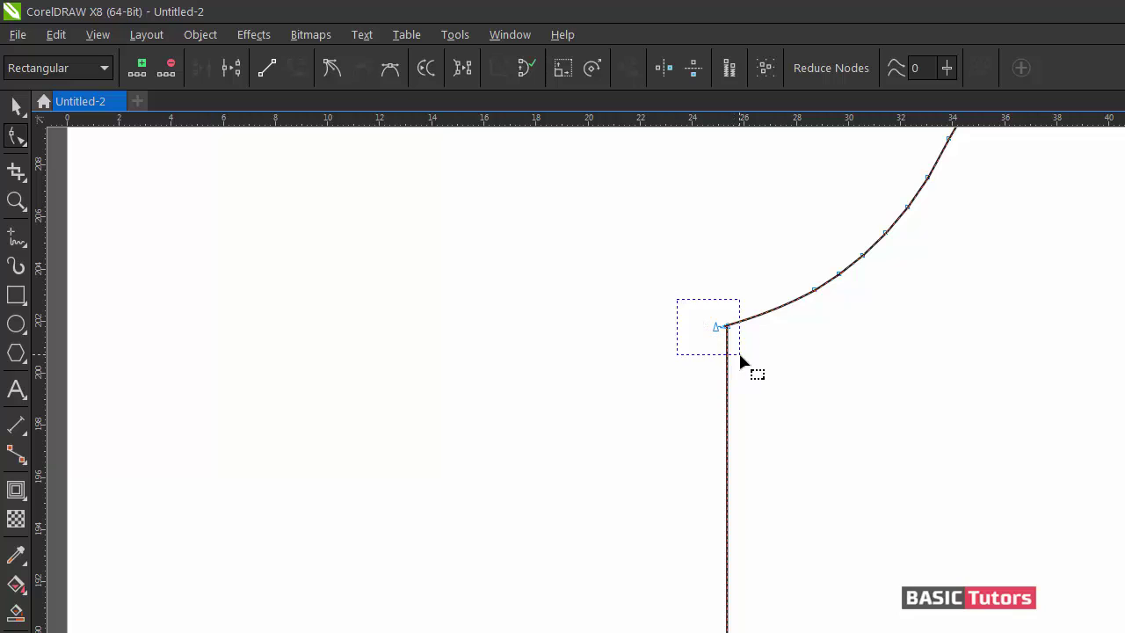
left_click_drag(739, 355, 740, 355)
left_click(198, 70)
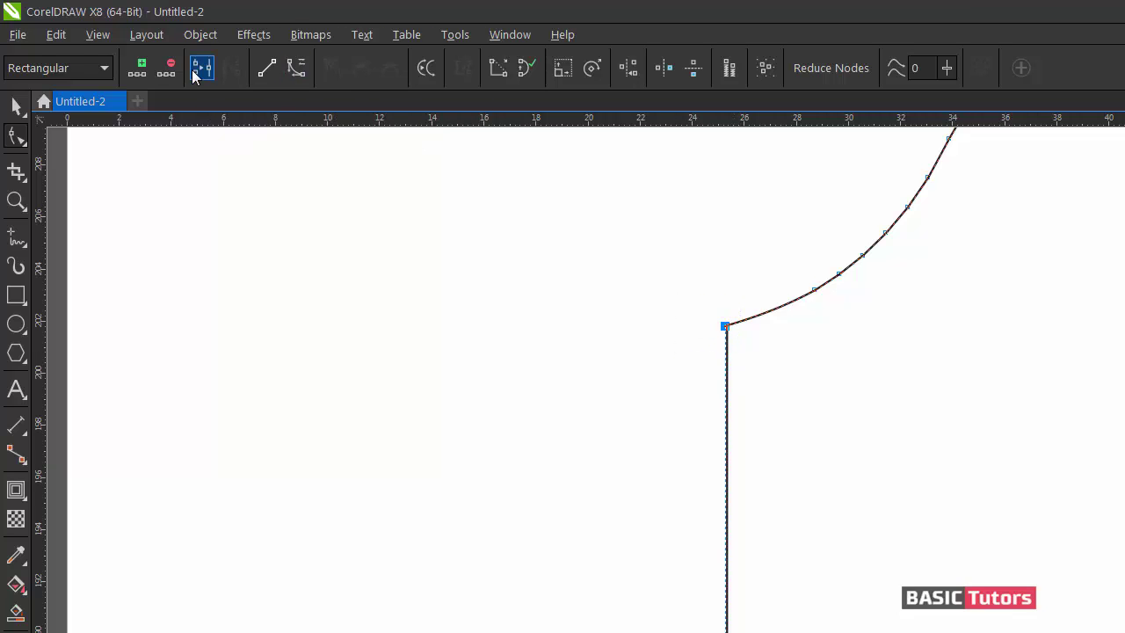
- Join the two end nodes at the outline's bottom centre and make the joined node smooth
key("F3")
key("F3")
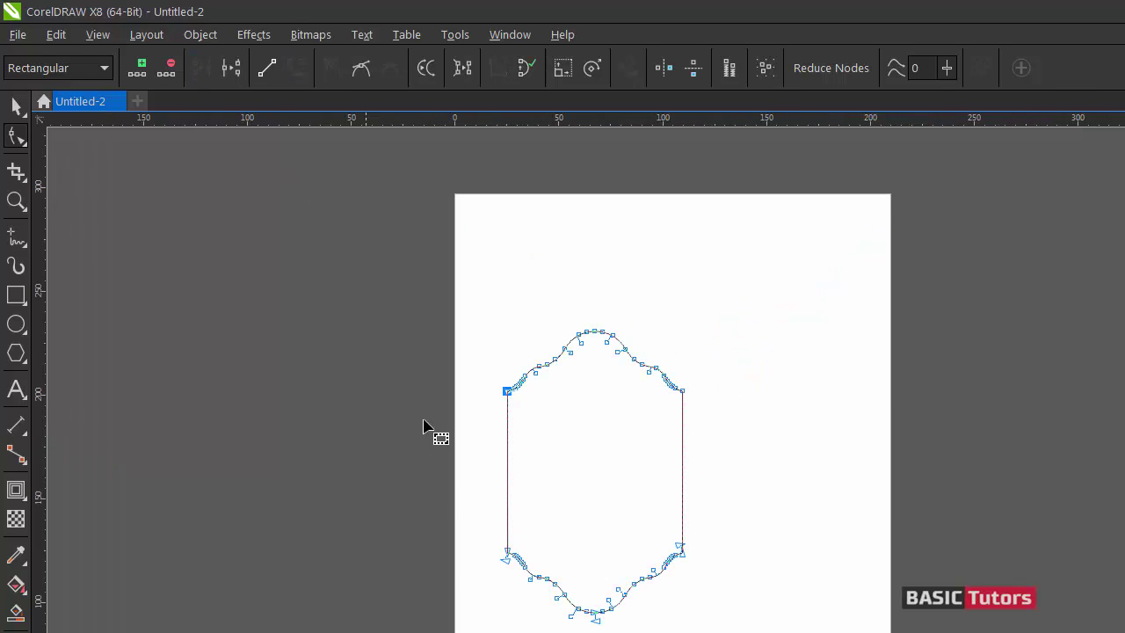
key("z")
left_click_drag(464, 528, 681, 626)
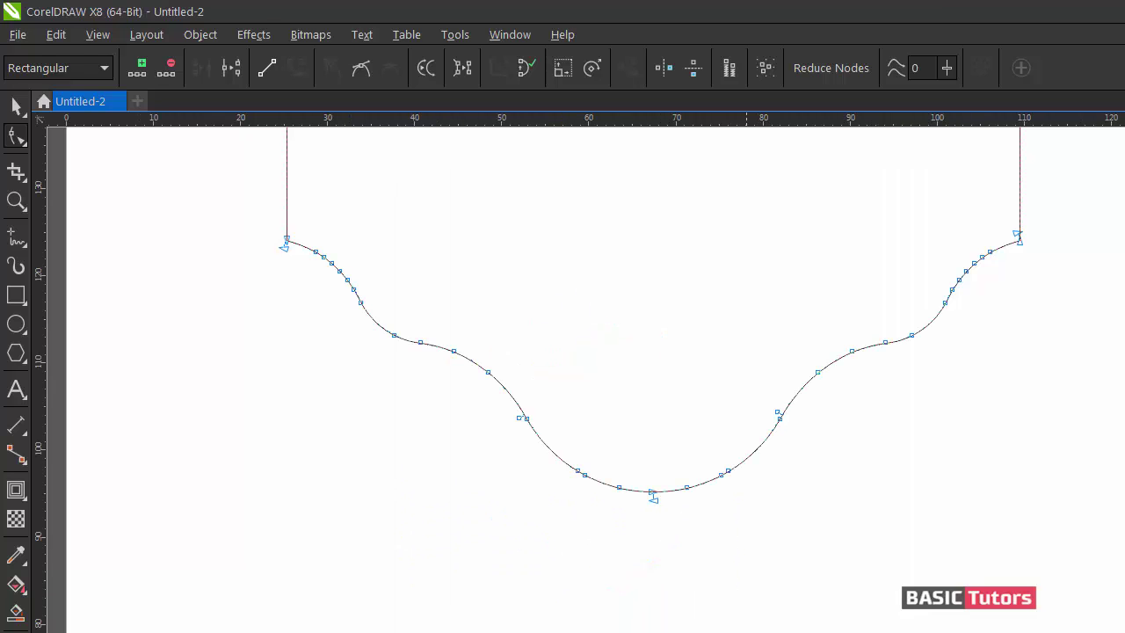
left_click_drag(666, 522, 666, 522)
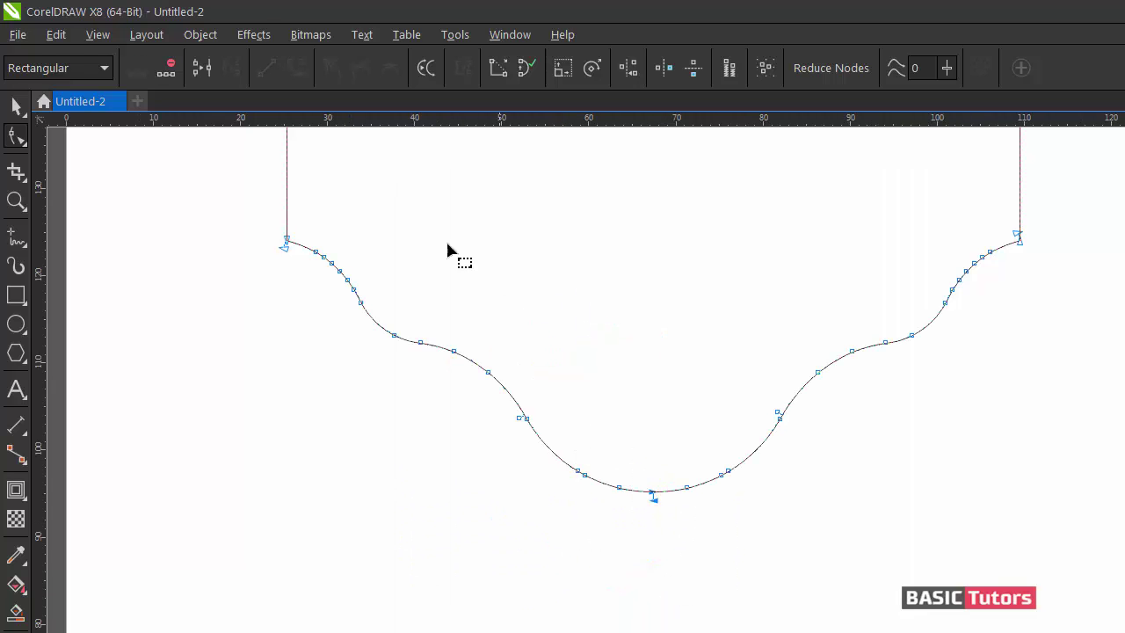
left_click(201, 69)
left_click(357, 74)
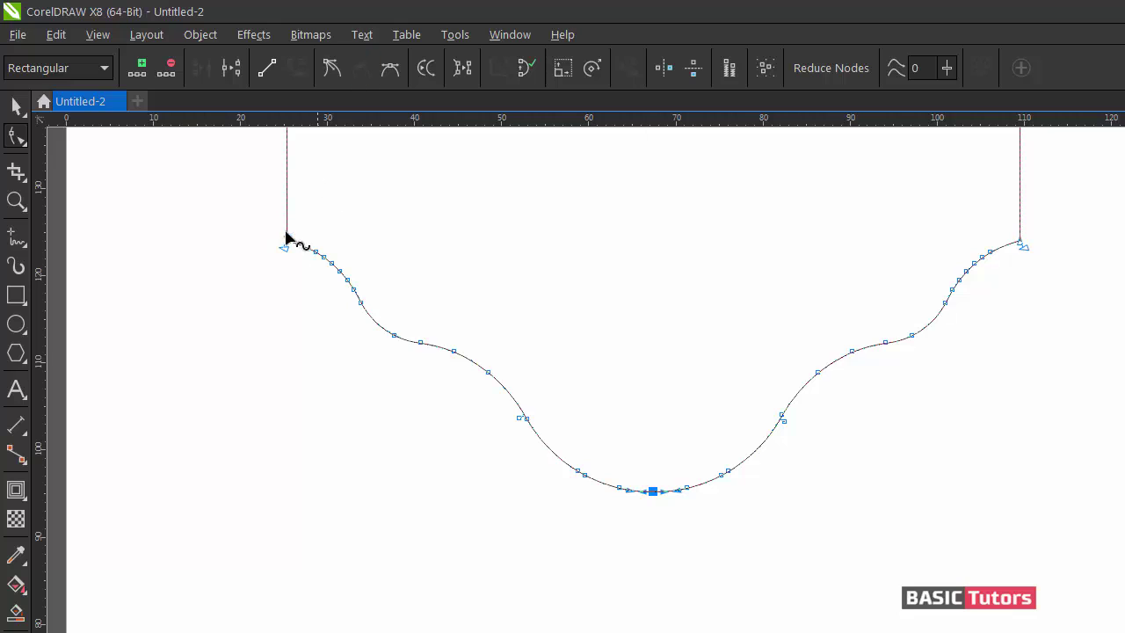
- Join the end nodes at the lower left and lower right corners to close the outline
left_click_drag(290, 251, 290, 250)
left_click(208, 76)
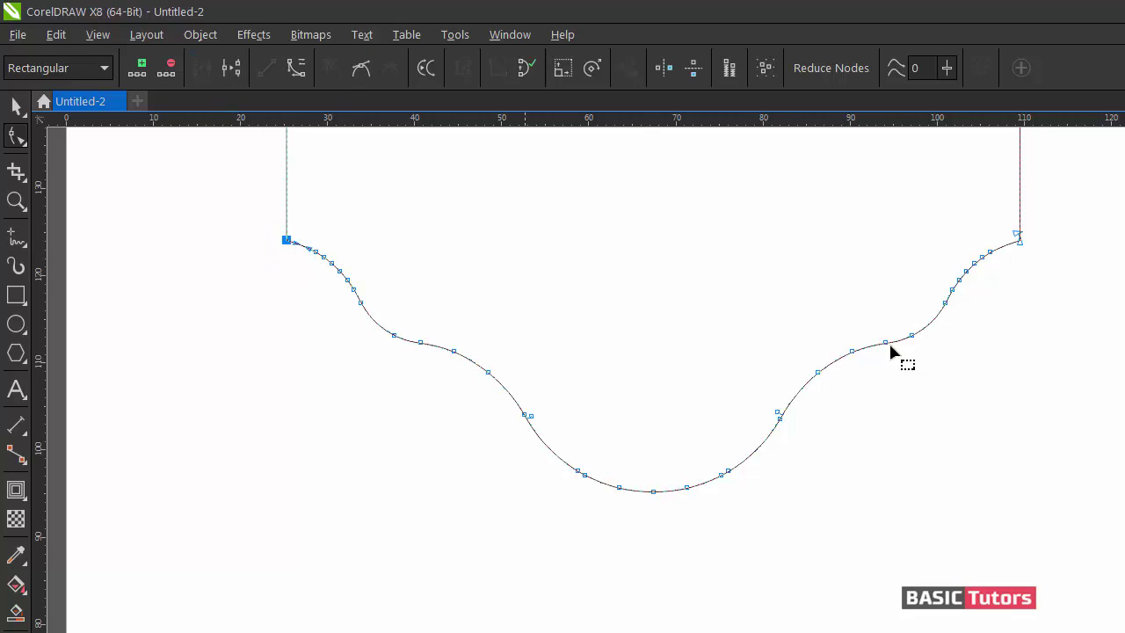
left_click_drag(1009, 220, 1035, 262)
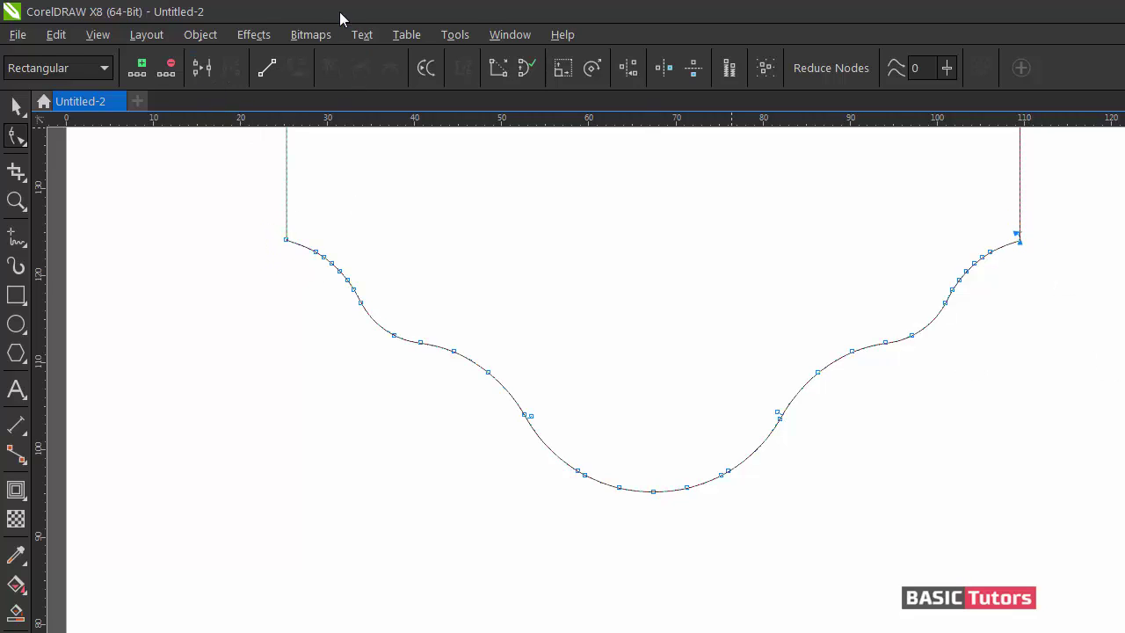
left_click(202, 68)
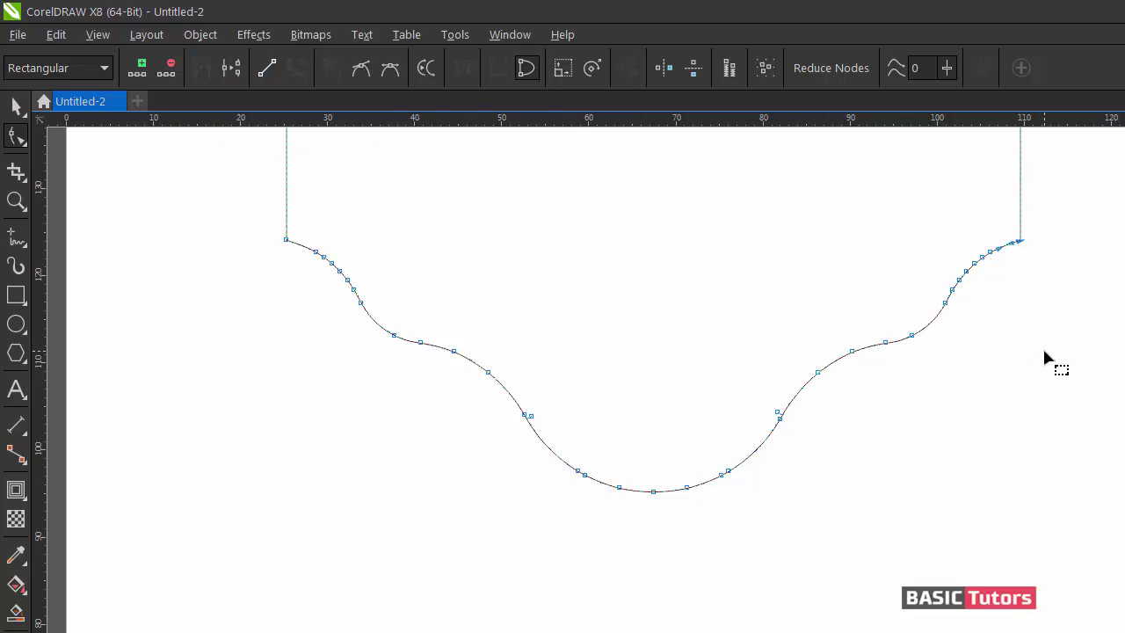
- Select the closed frame outline and centre it on the page
scroll(1042, 346, "down", 2)
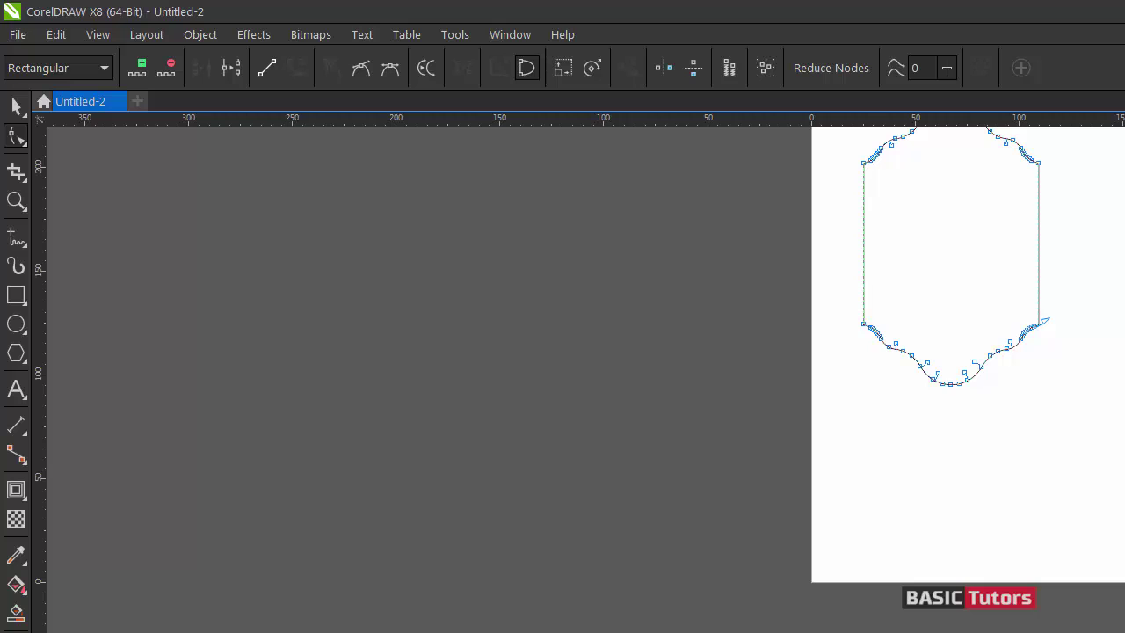
scroll(586, 380, "right", 3)
scroll(563, 352, "up", 3)
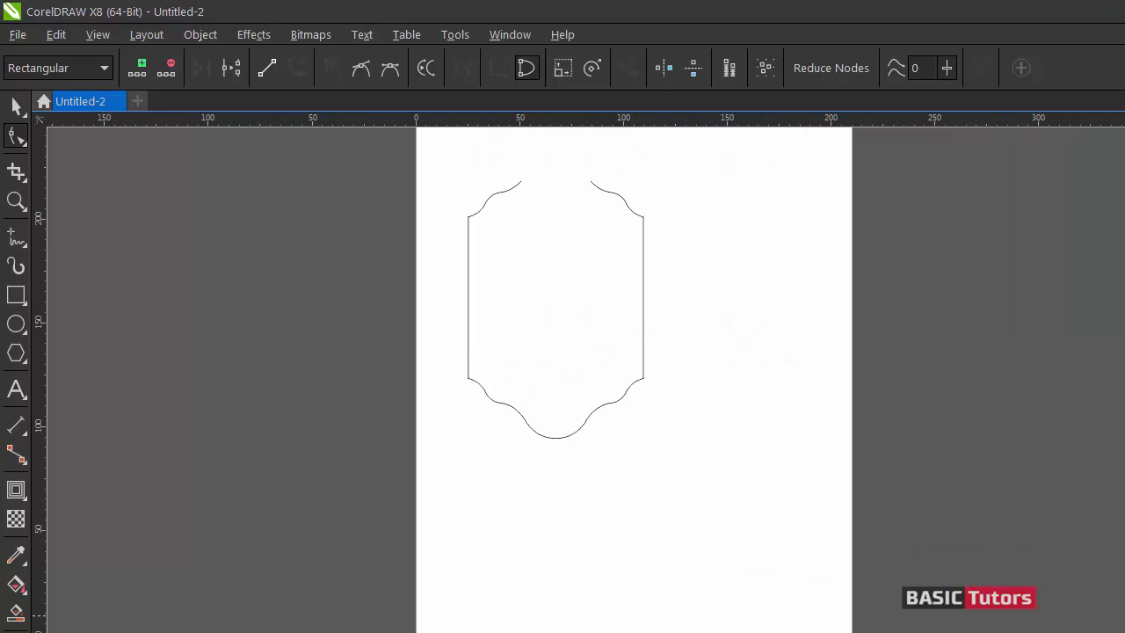
key("space")
left_click(747, 278)
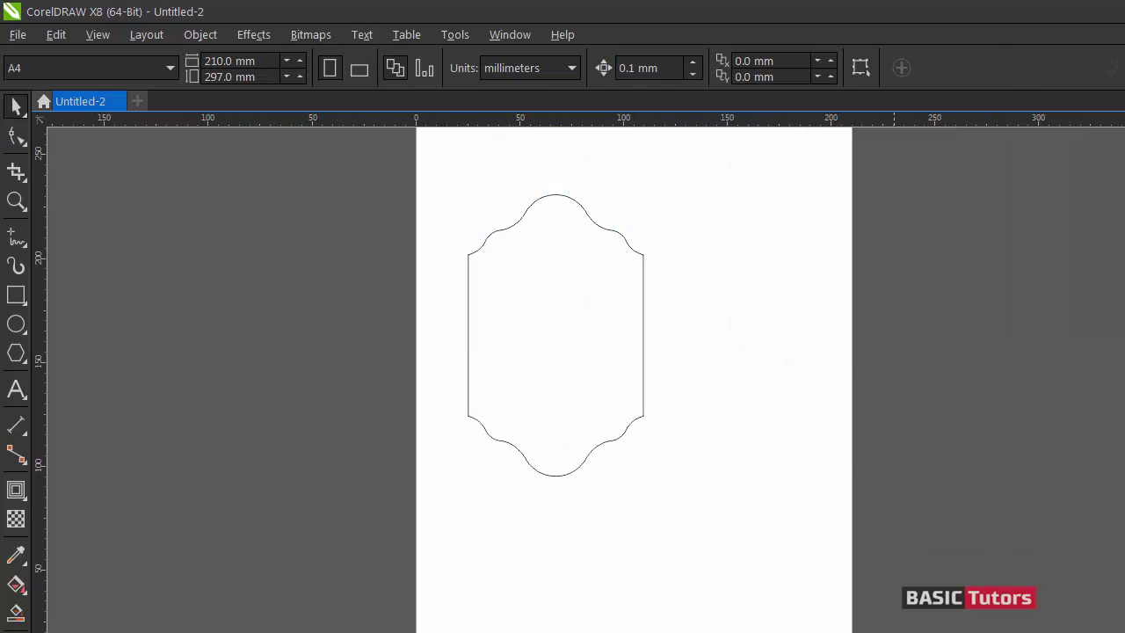
left_click(642, 298)
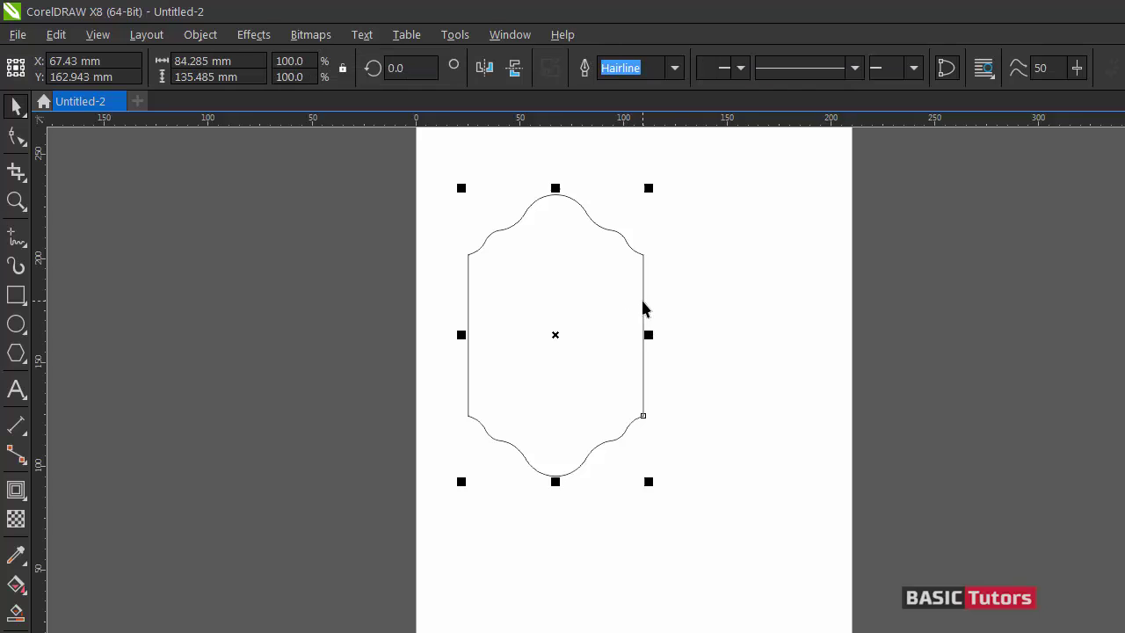
key("p")
- Apply an outside contour to the frame outline with an offset of 2.161 mm and 5 steps
key("F2")
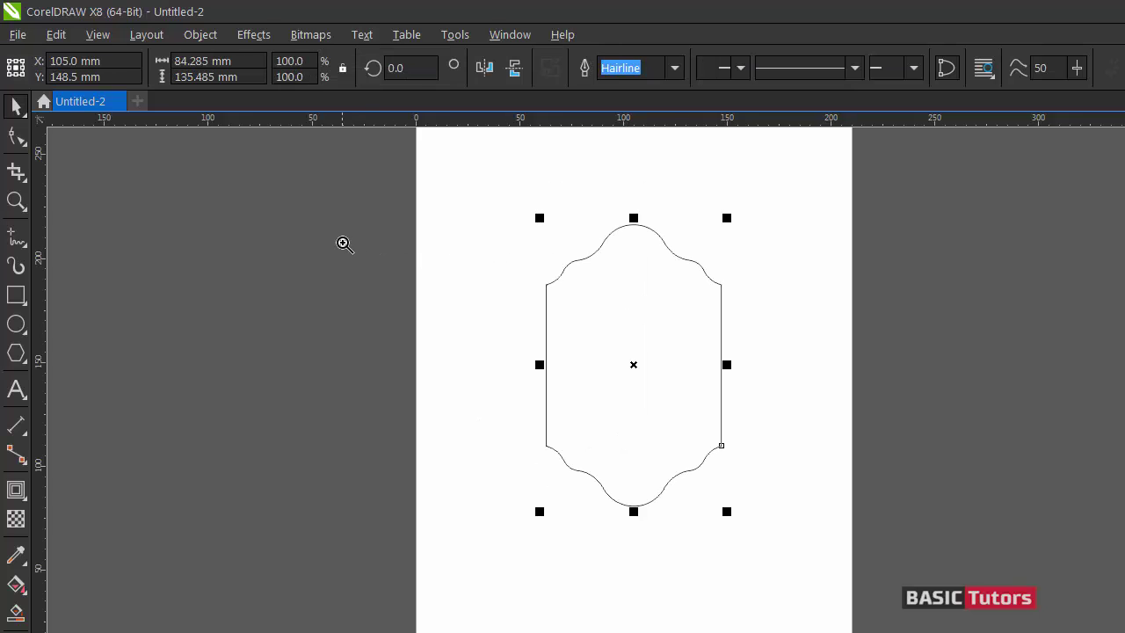
left_click_drag(331, 215, 993, 632)
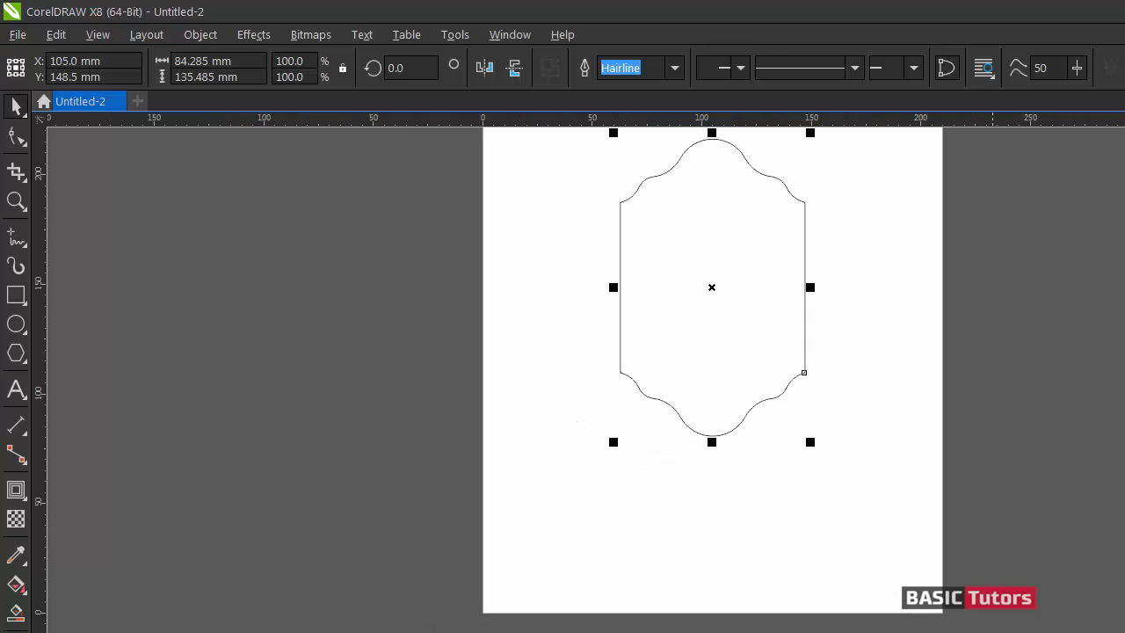
scroll(584, 369, "right", 3)
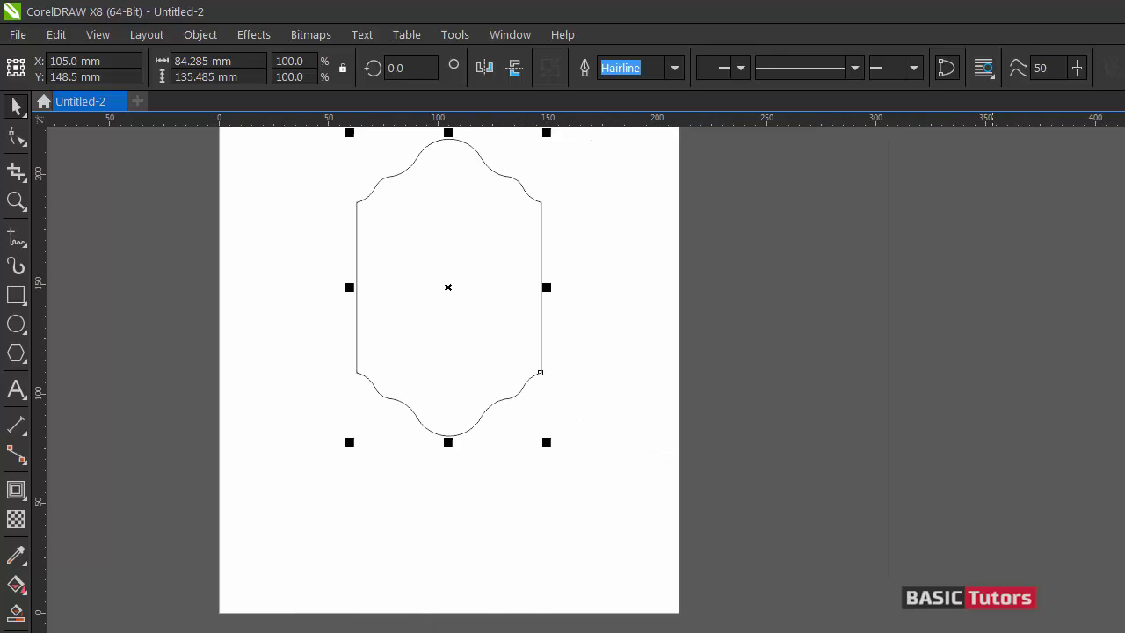
scroll(563, 321, "left", 2)
left_click(525, 187)
left_click(526, 197)
left_click(8, 493)
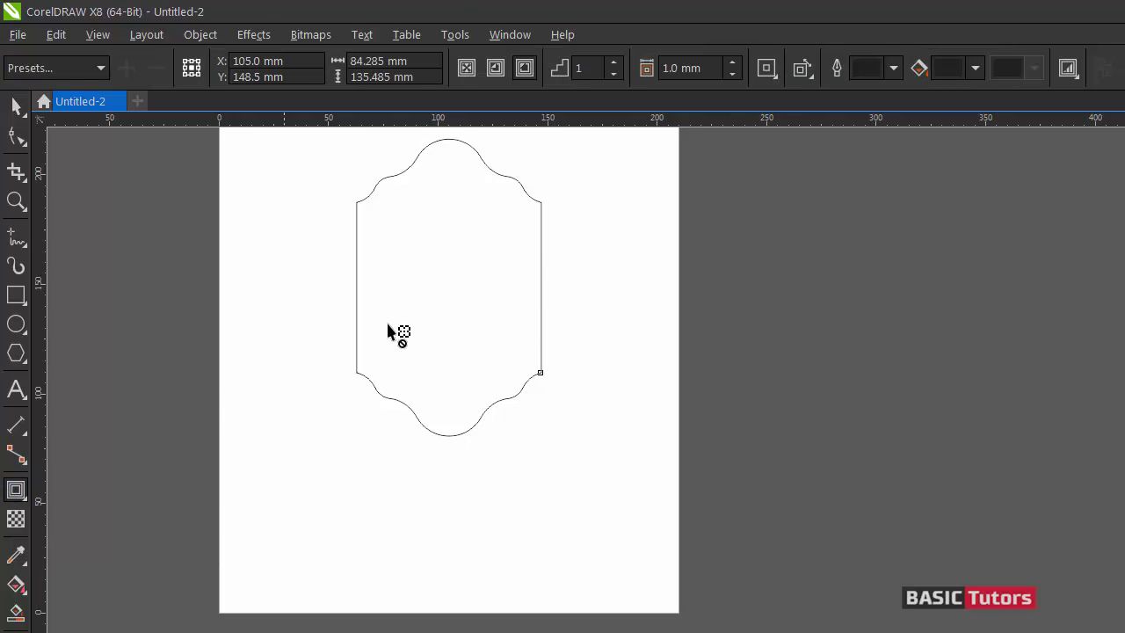
left_click(702, 69)
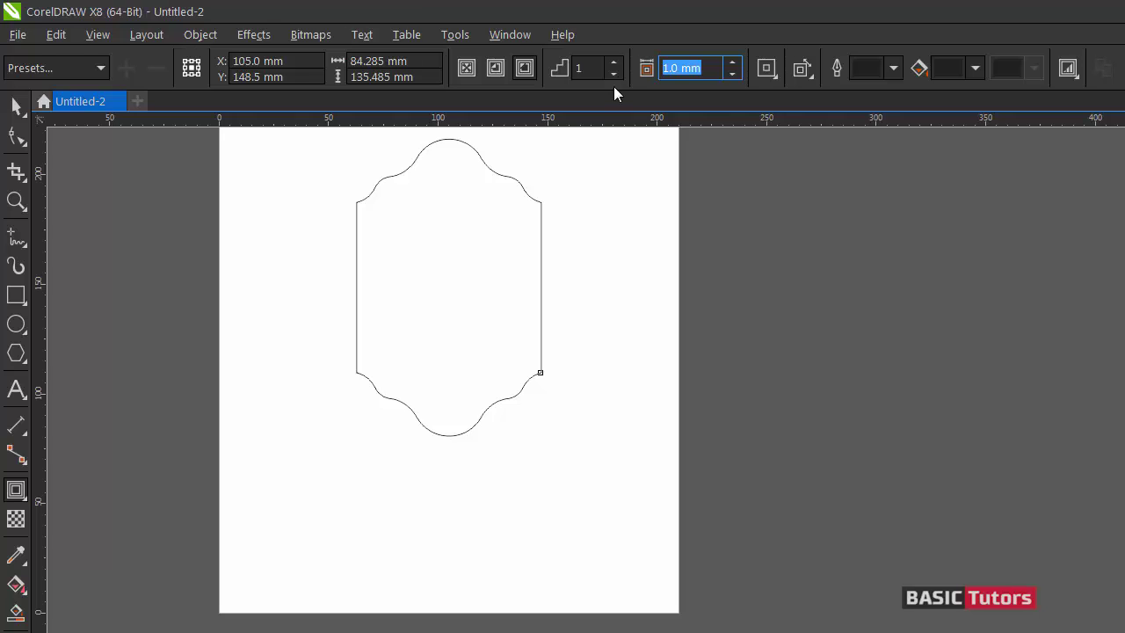
type("2.161")
left_click(591, 68)
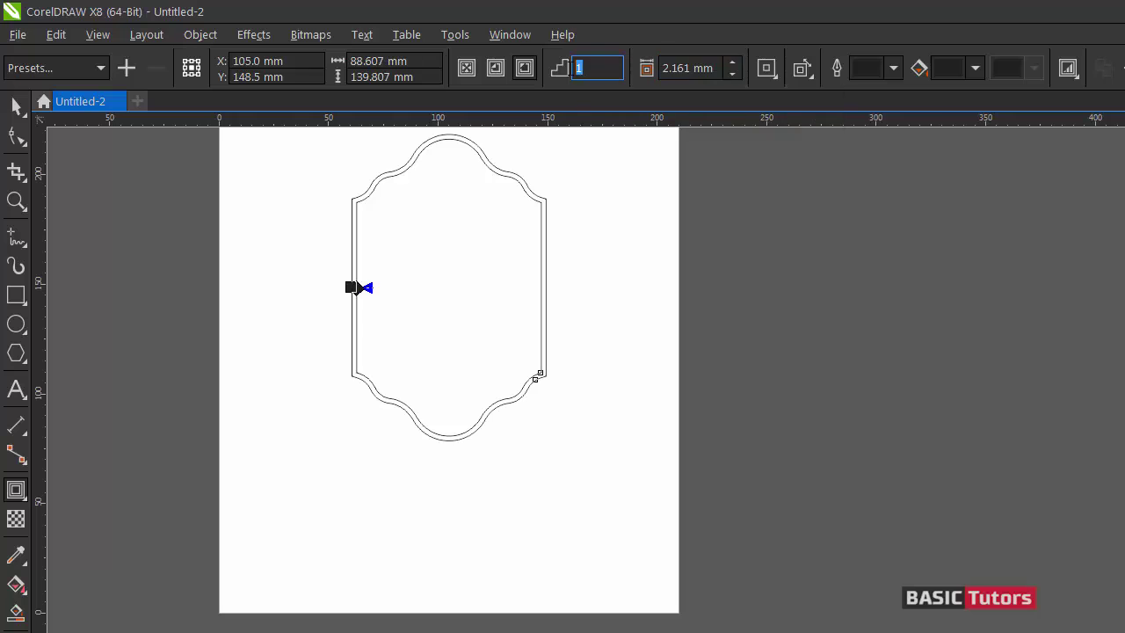
type("5")
key("Return")
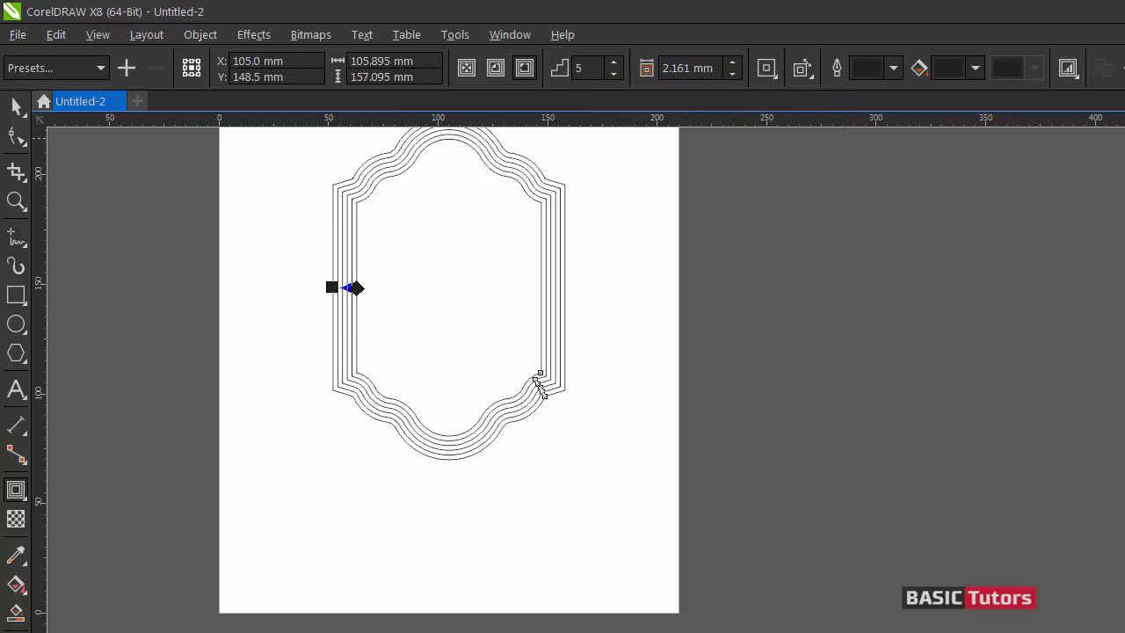
- Break the contour group apart and ungroup its curves into separate objects
scroll(585, 379, "up", 1)
key("F2")
left_click_drag(262, 163, 790, 396)
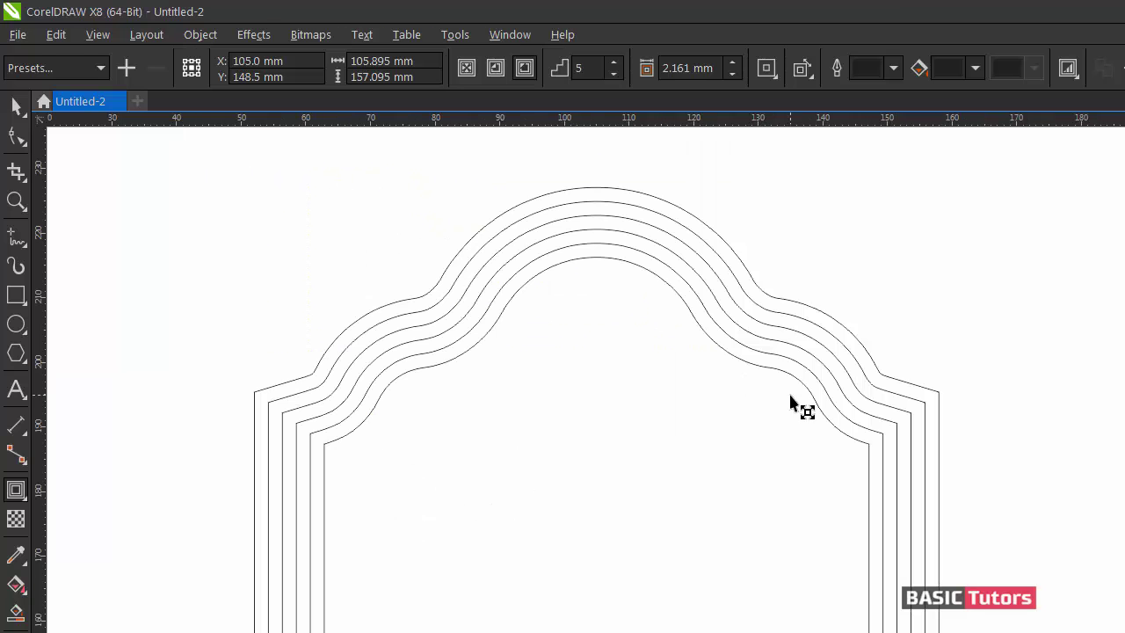
left_click(16, 106)
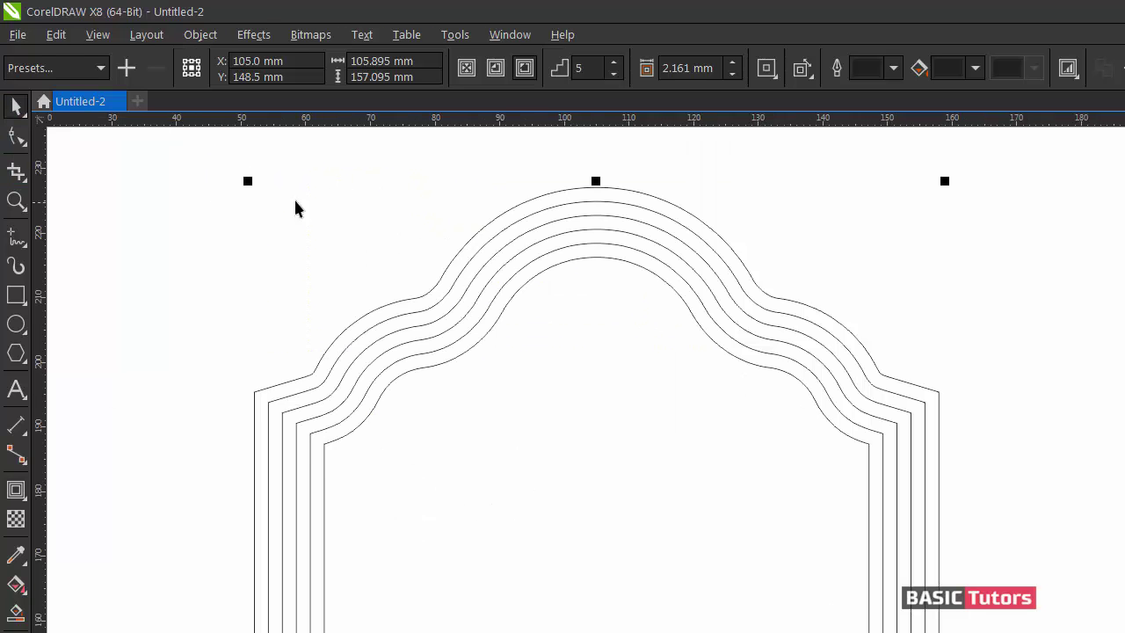
left_click(200, 34)
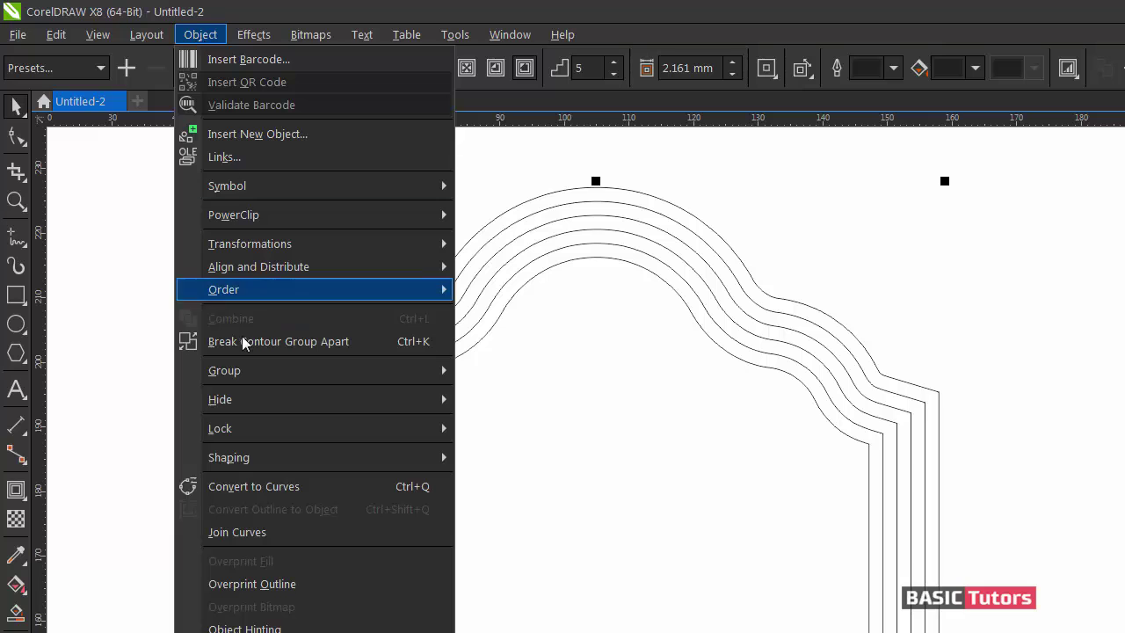
left_click(242, 348)
left_click(427, 212)
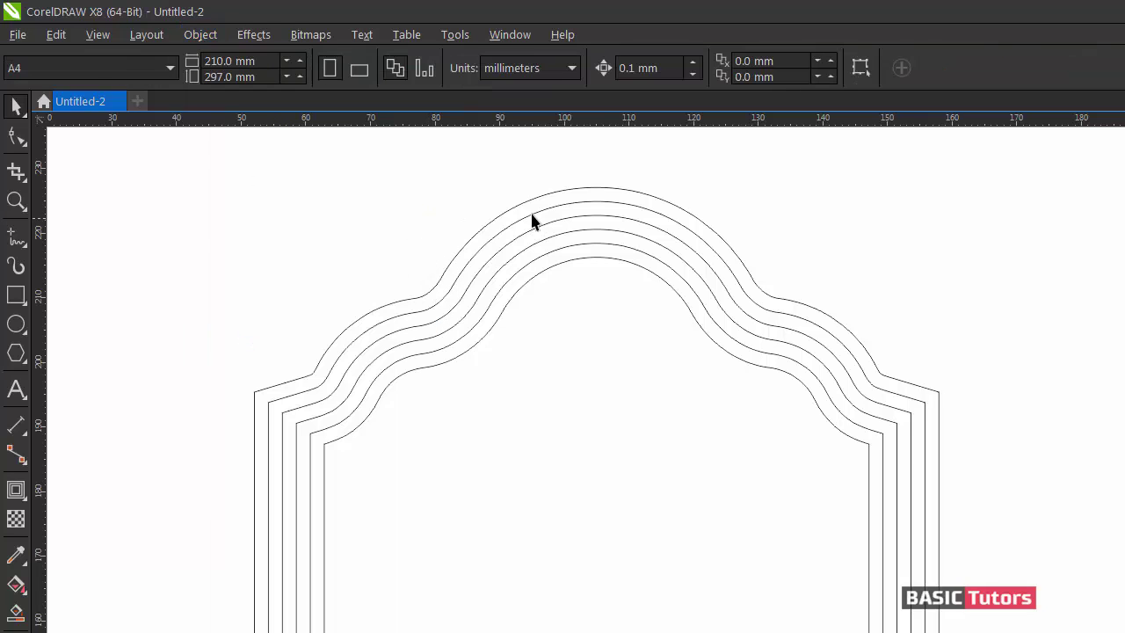
double_click(533, 211)
left_click(671, 69)
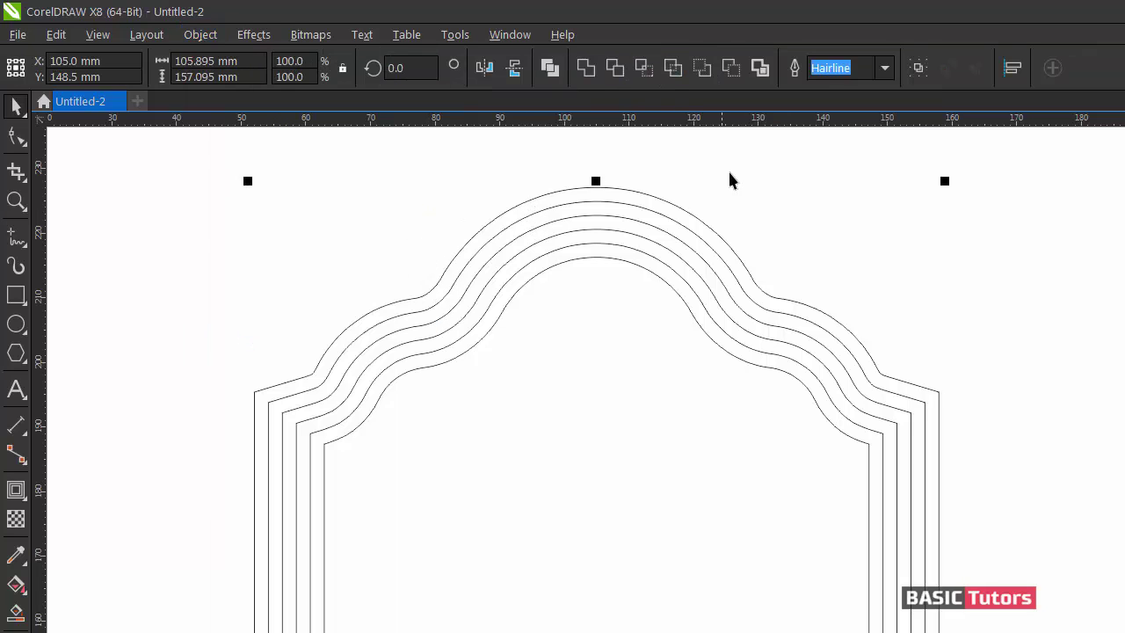
left_click(729, 176)
- Delete the second and third curves counted inward from the outermost frame curve
double_click(638, 209)
key("space")
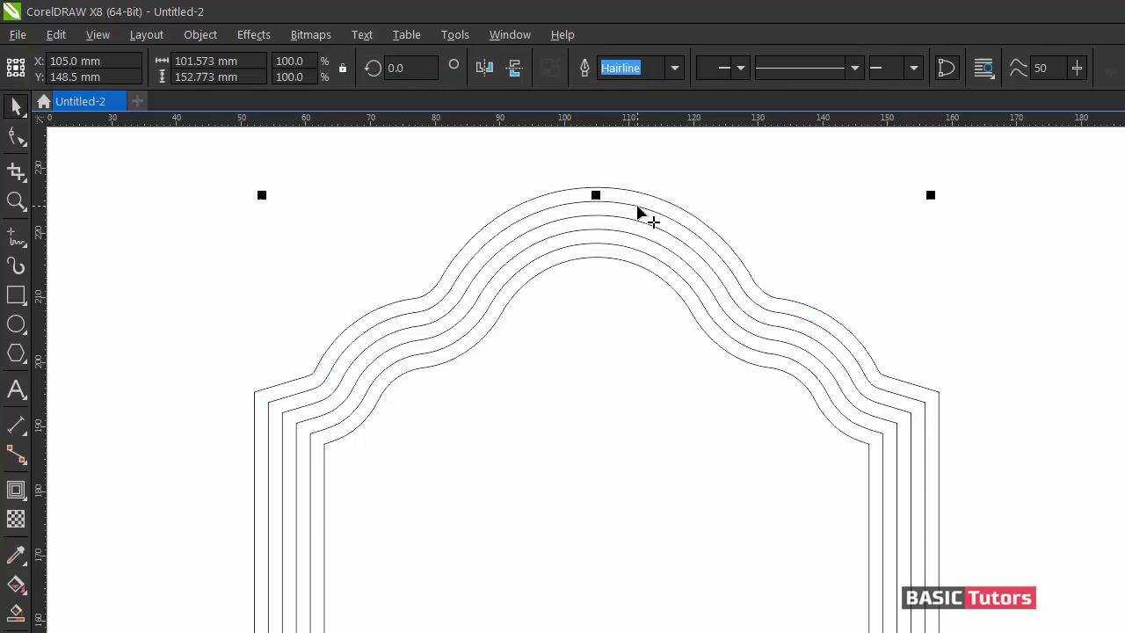
key("Delete")
left_click(626, 223)
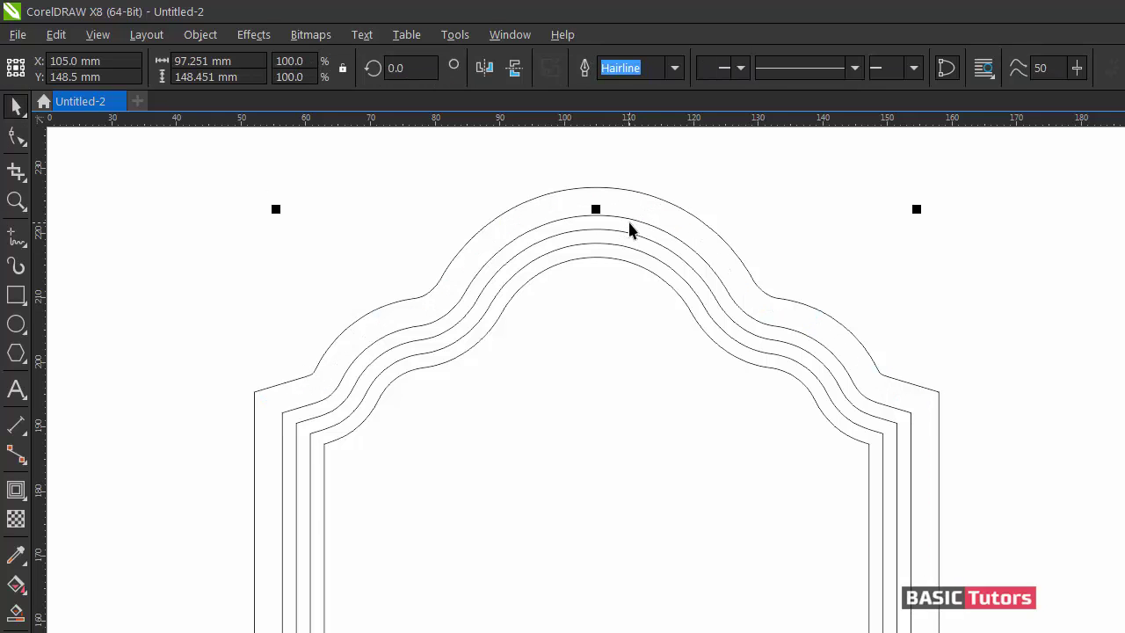
key("Delete")
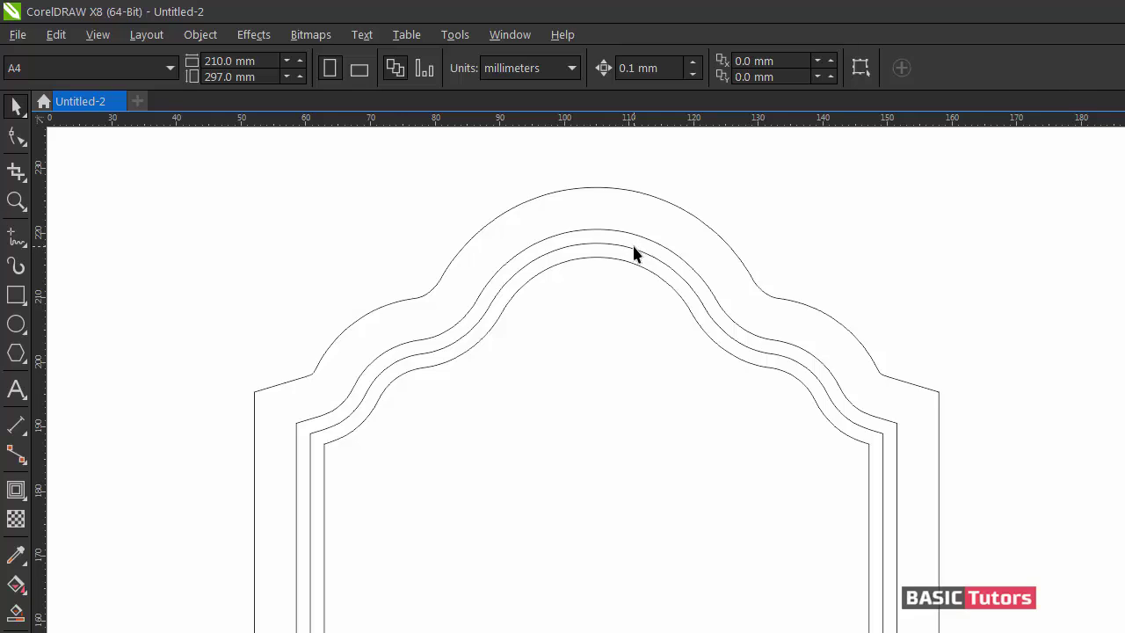
- Give the outermost frame curve a uniform fill and choose CMYK as its colour model
scroll(637, 255, "down", 2)
left_click(550, 238)
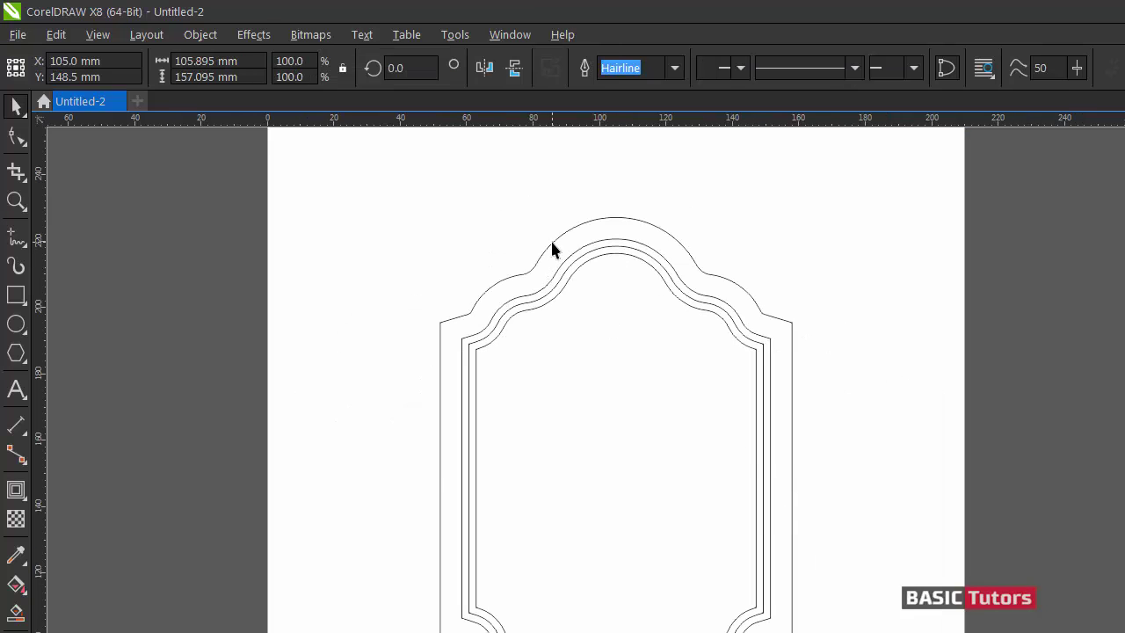
scroll(616, 380, "right", 1)
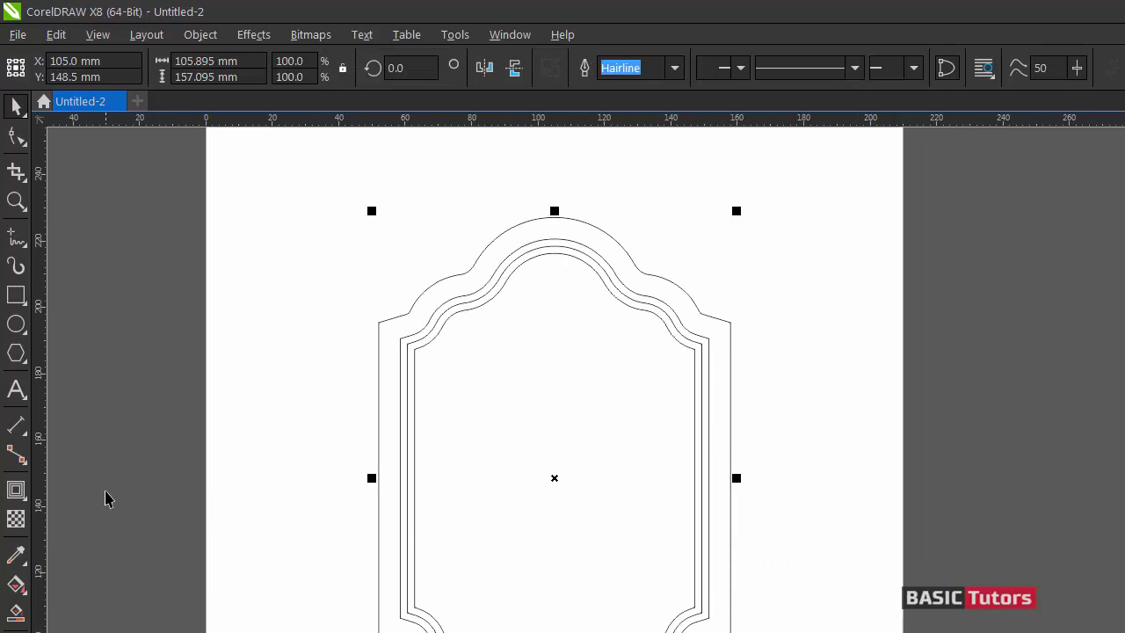
left_click(16, 584)
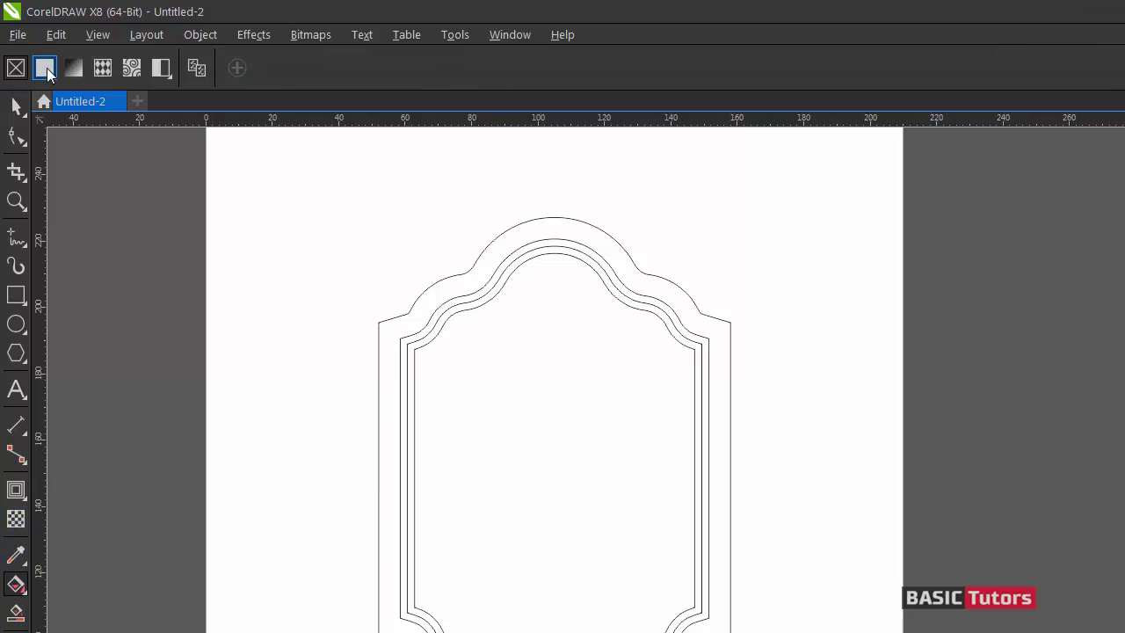
left_click(44, 68)
left_click(204, 72)
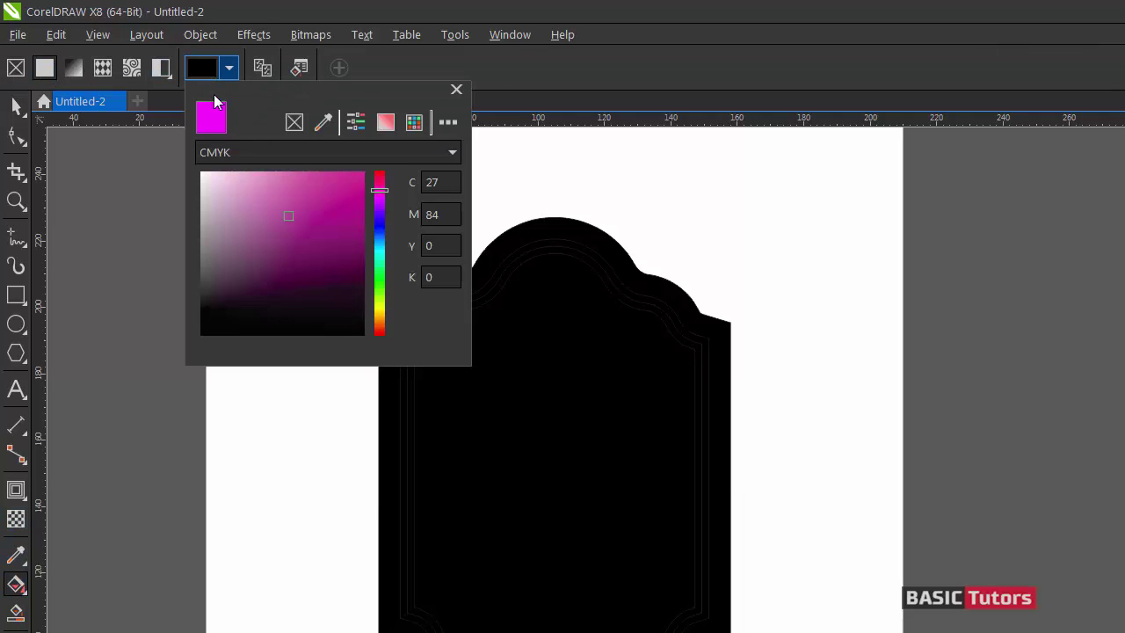
left_click(340, 157)
left_click(240, 191)
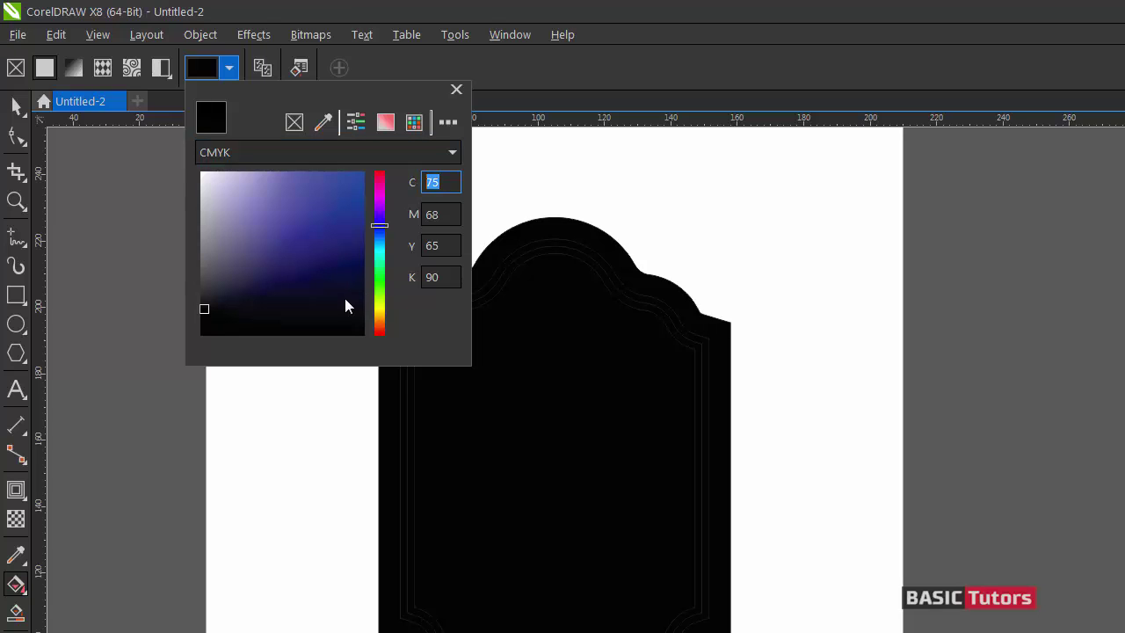
- Set the outermost shape's fill colour to C 25, M 9, Y 7, K 0
type("25")
key("Tab")
type("9")
key("Tab")
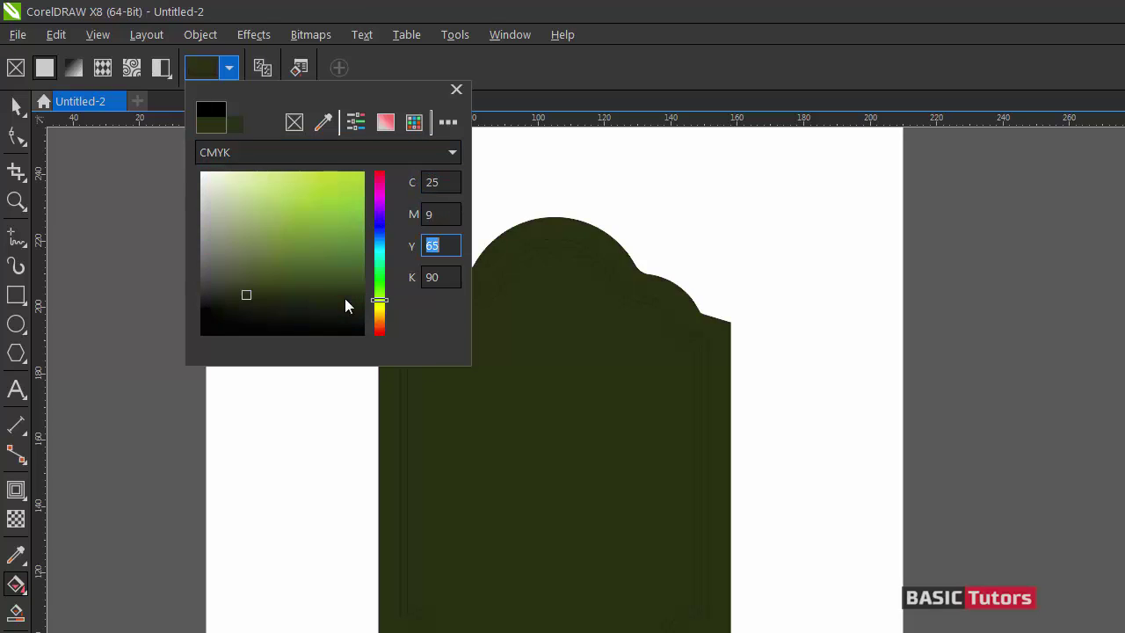
type("7")
key("Tab")
type("0")
key("Return")
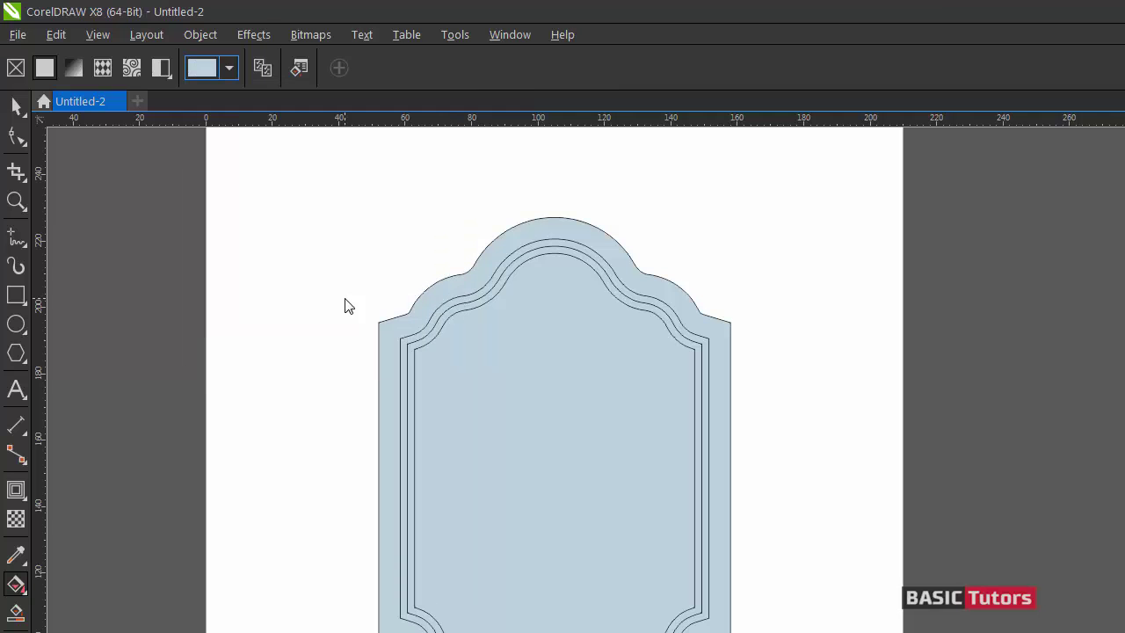
- Remove the outermost shape's outline, and fill the next shape inward with white and no outline
double_click(15, 105)
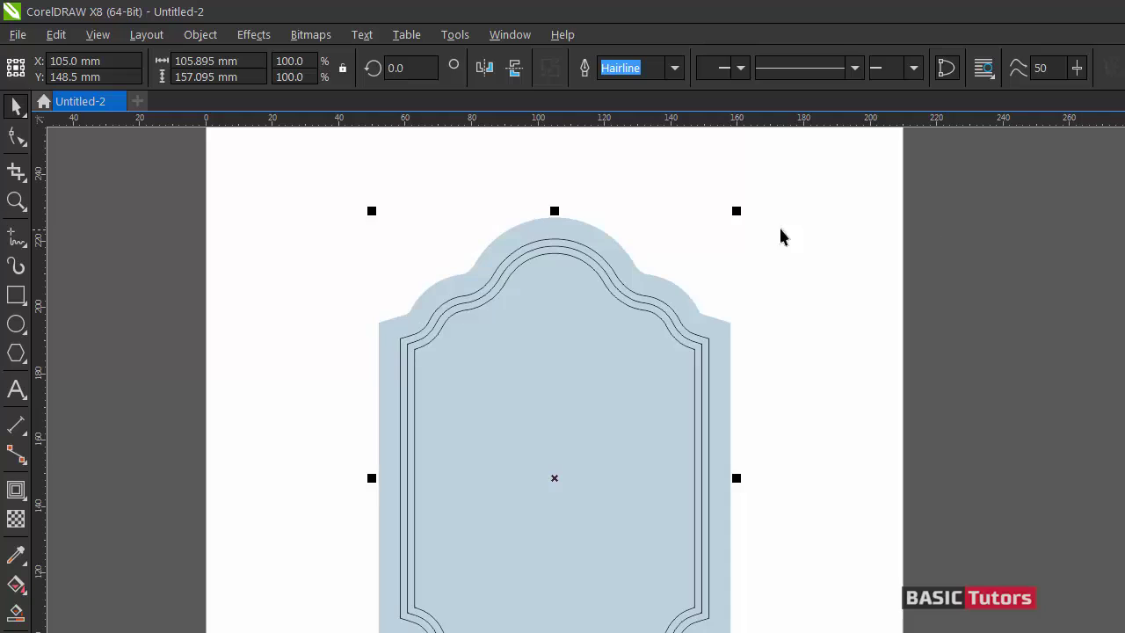
left_click(638, 266)
left_click(612, 269)
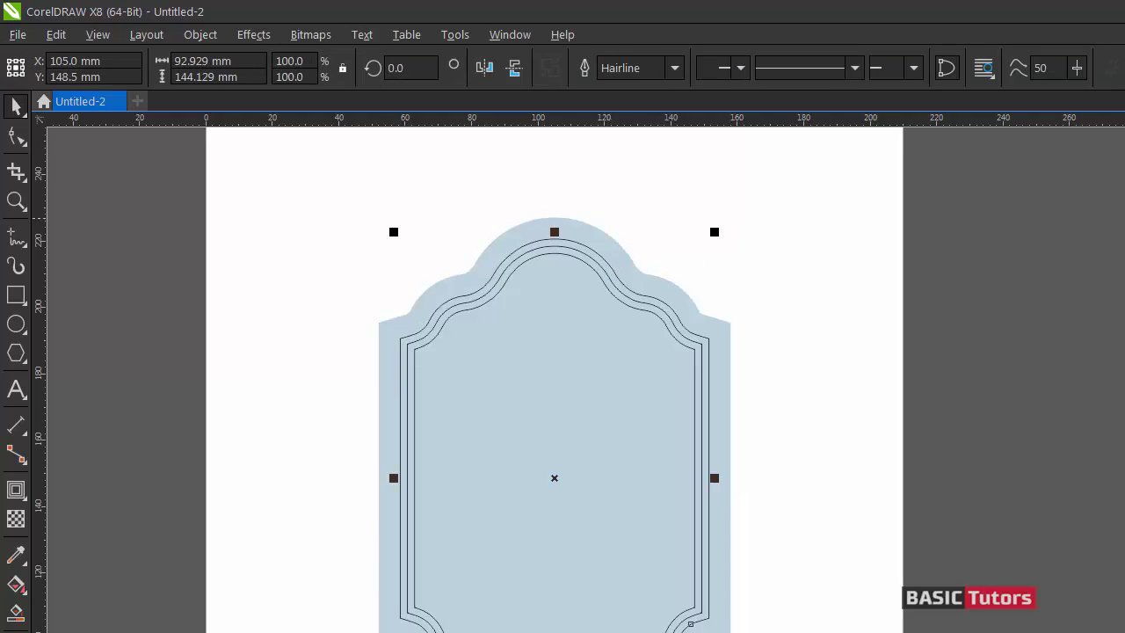
left_click(792, 246)
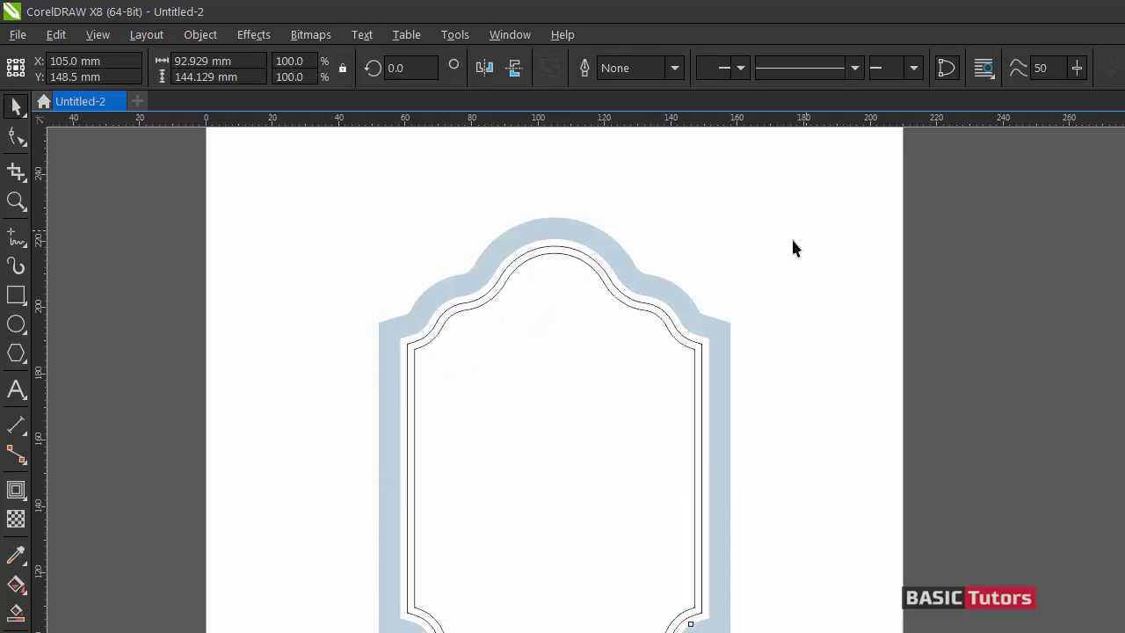
- Give the shape just inside the white one a uniform fill using the CMYK colour model
left_click(607, 282)
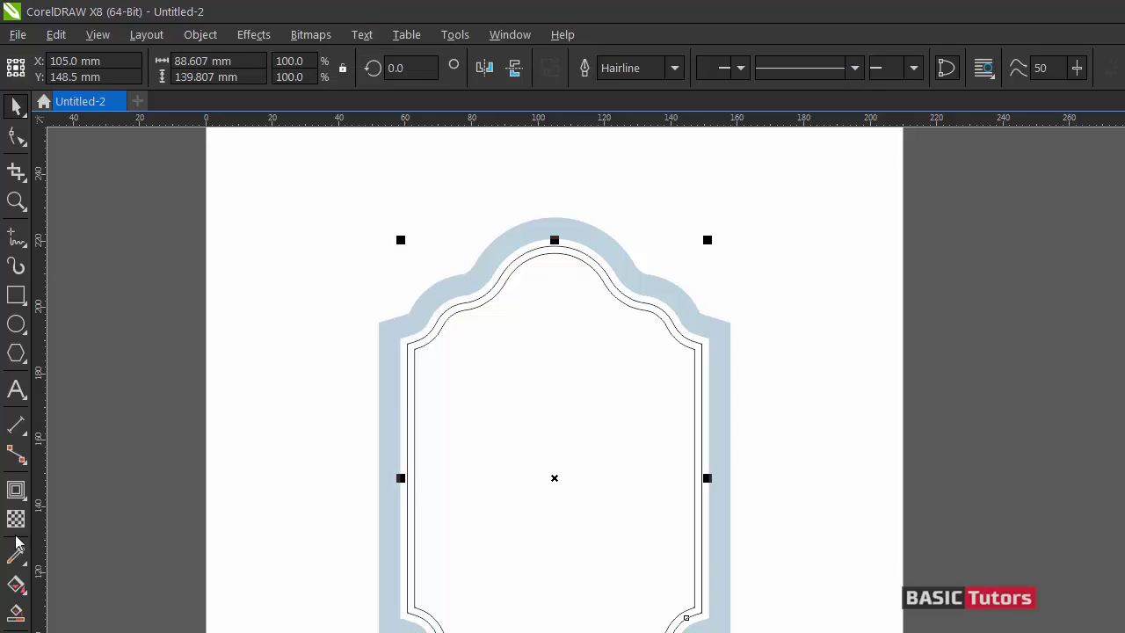
left_click(15, 585)
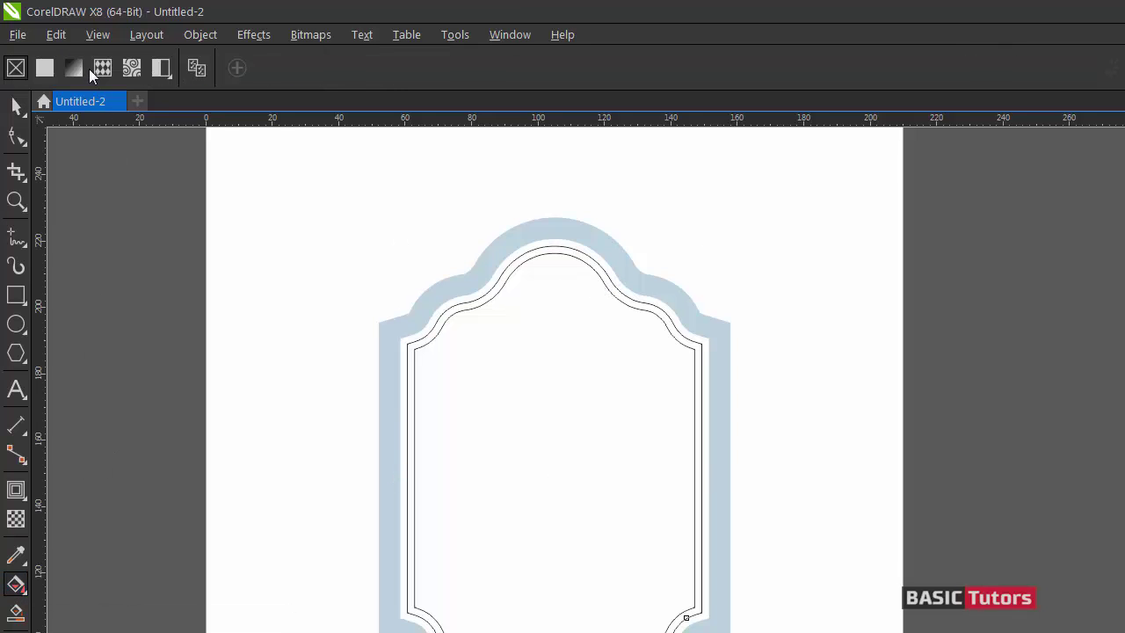
left_click(44, 67)
left_click(228, 68)
left_click(335, 154)
left_click(389, 154)
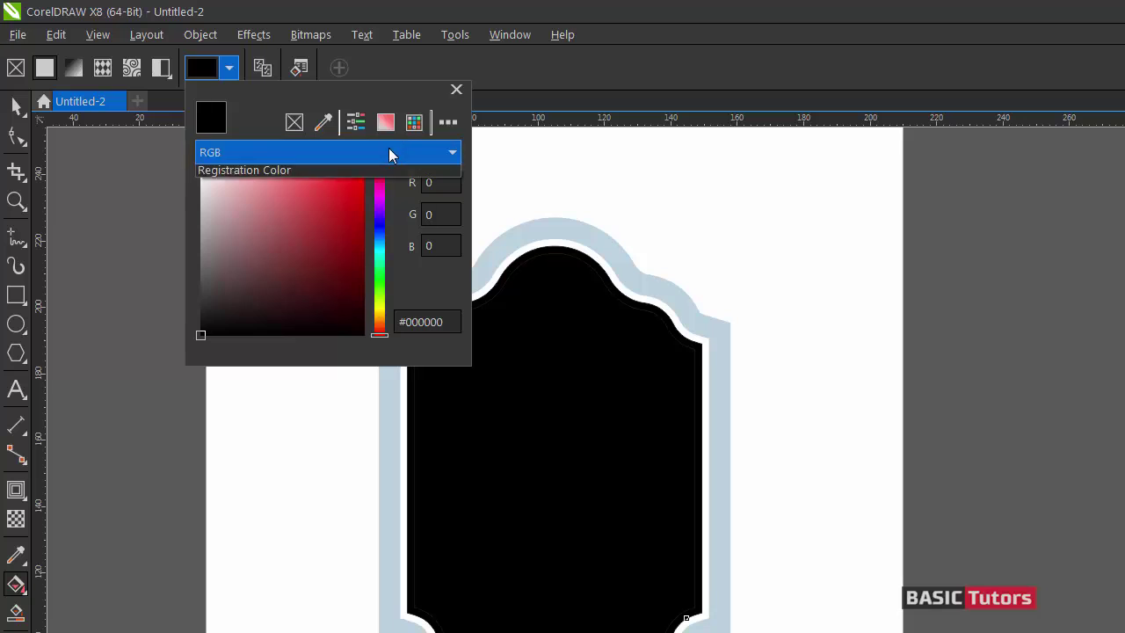
left_click(244, 188)
- Set the fill colour of the shape inside the white band to C 22, M 28, Y 55, K 0
left_click(437, 182)
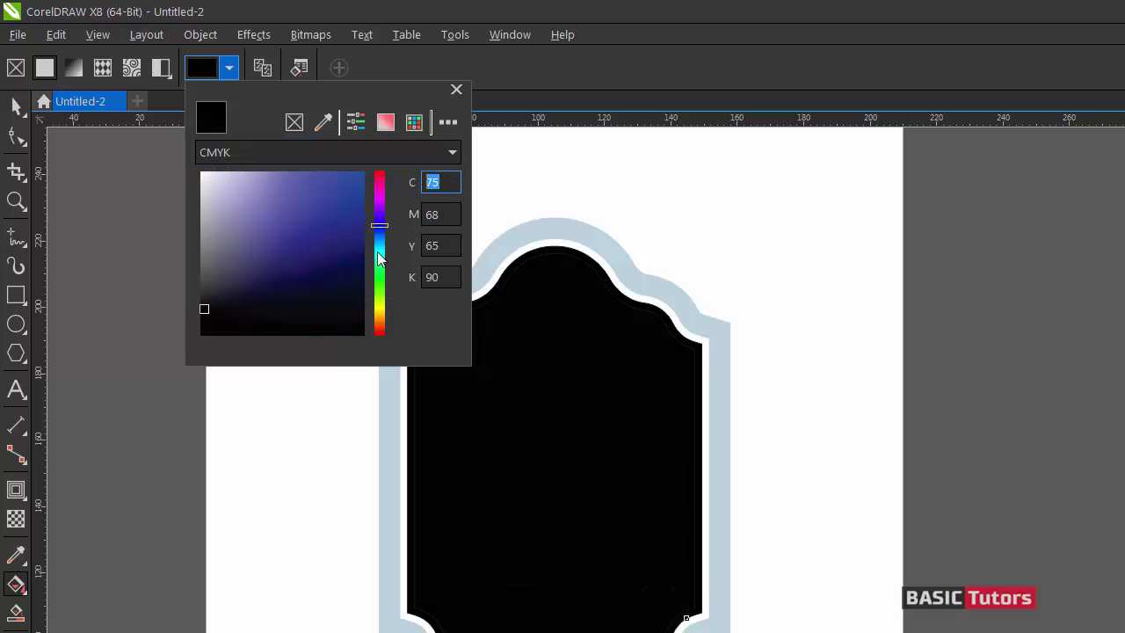
type("22")
key("Tab")
type("28")
key("Tab")
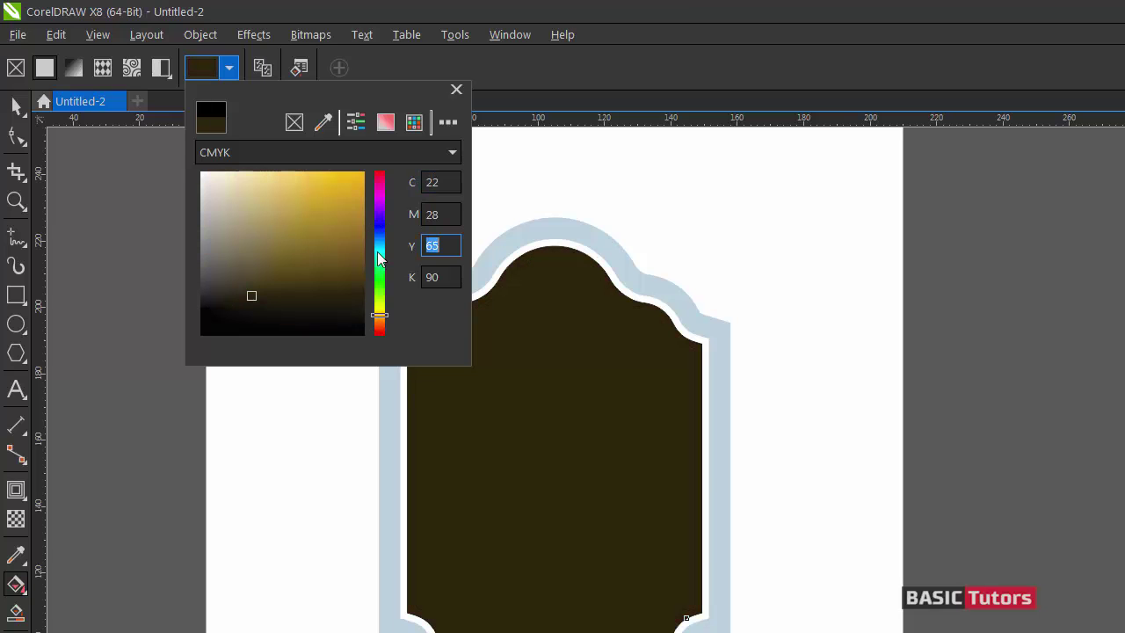
type("5")
type("5")
key("Tab")
type("0")
key("Return")
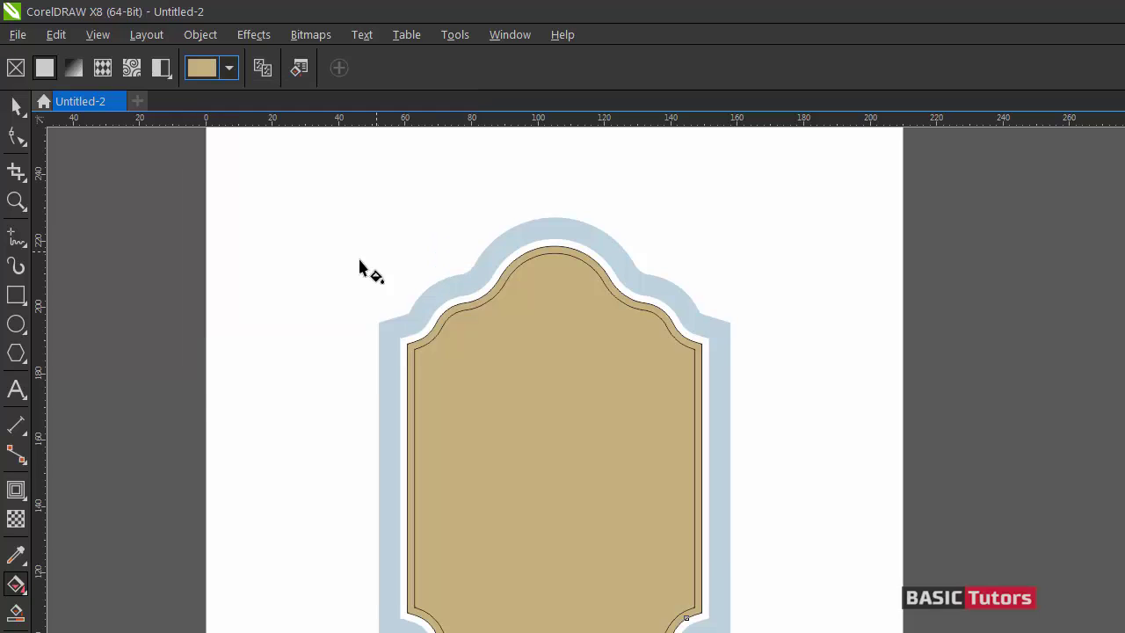
- Remove the tan shape's outline, and give the innermost shape a uniform fill
left_click(16, 107)
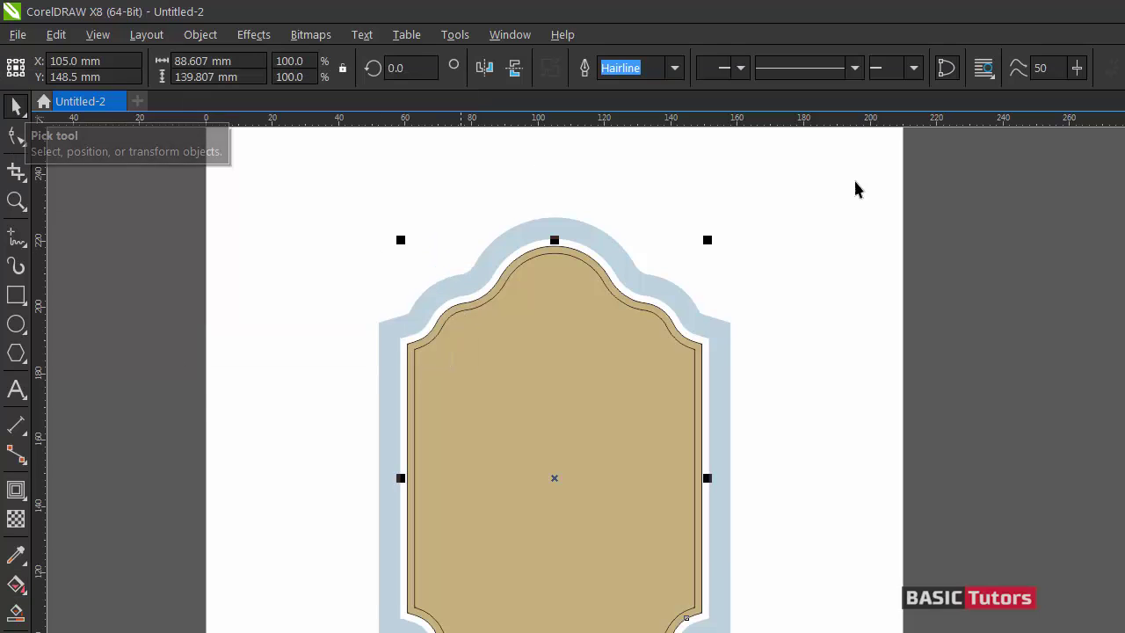
left_click(821, 248)
left_click(596, 281)
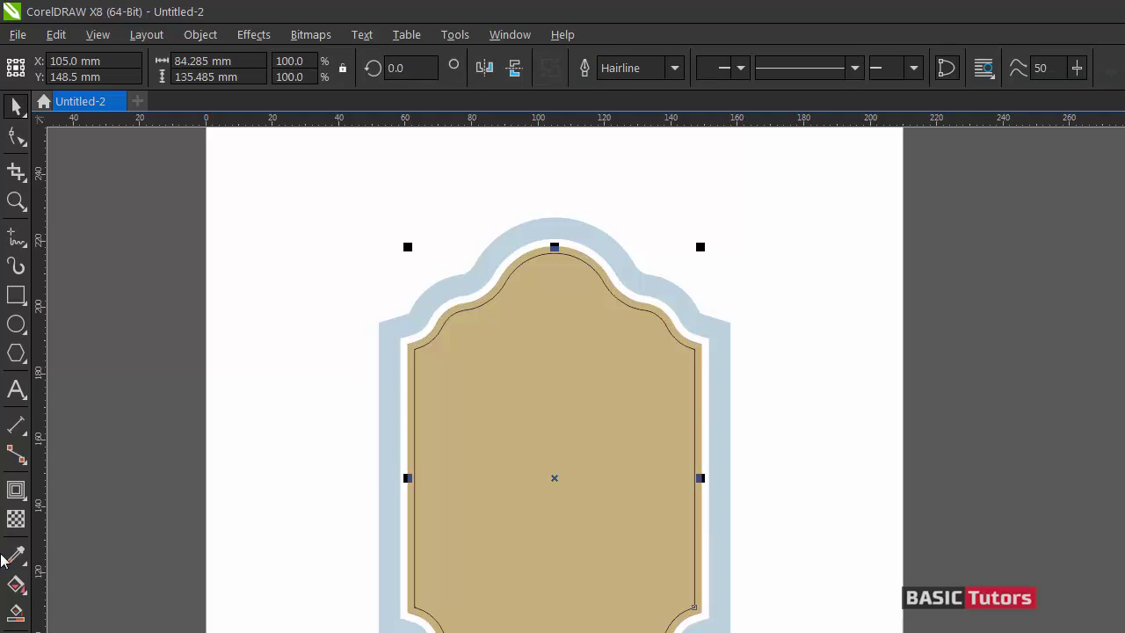
left_click(14, 587)
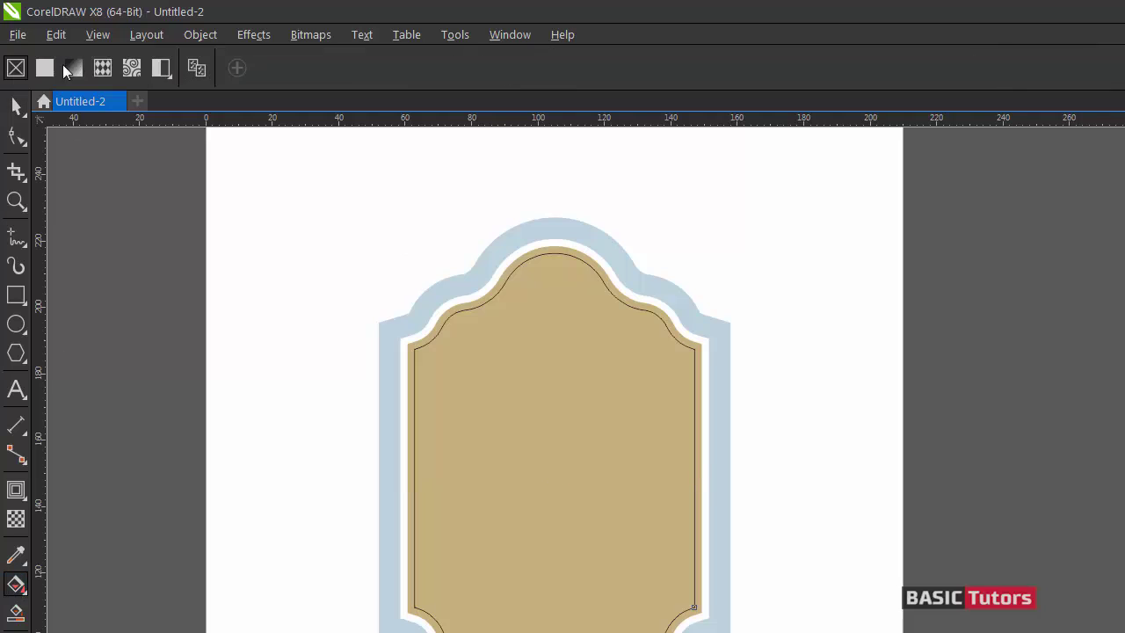
left_click(43, 73)
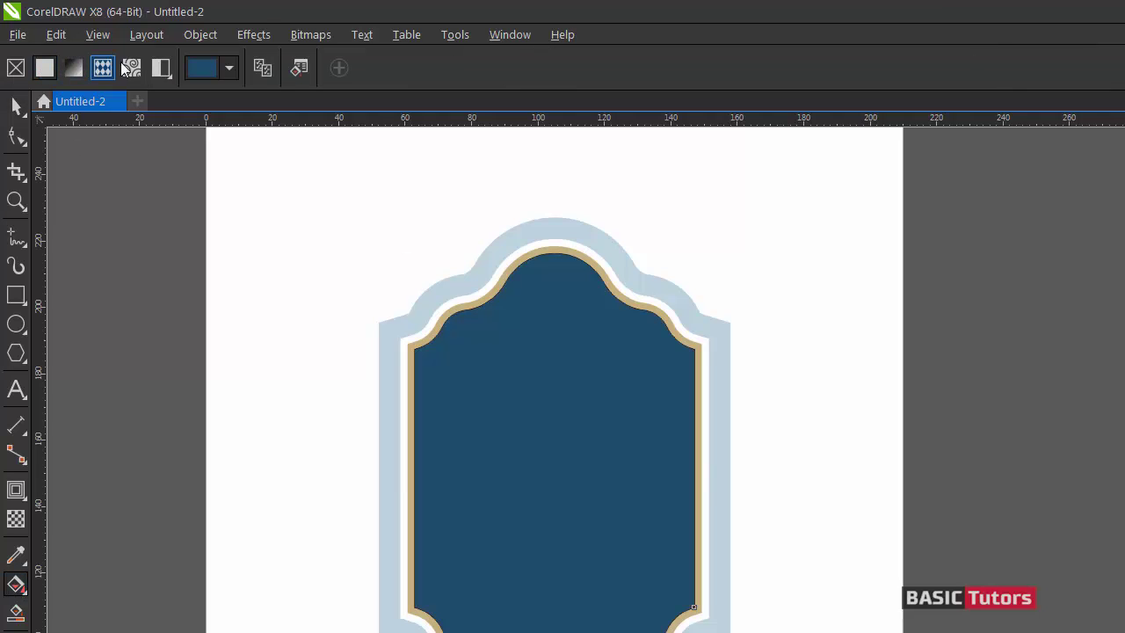
- Set the innermost shape's fill to the CMYK colour C 100, M 77, Y 36, K 24
left_click(197, 68)
left_click(400, 153)
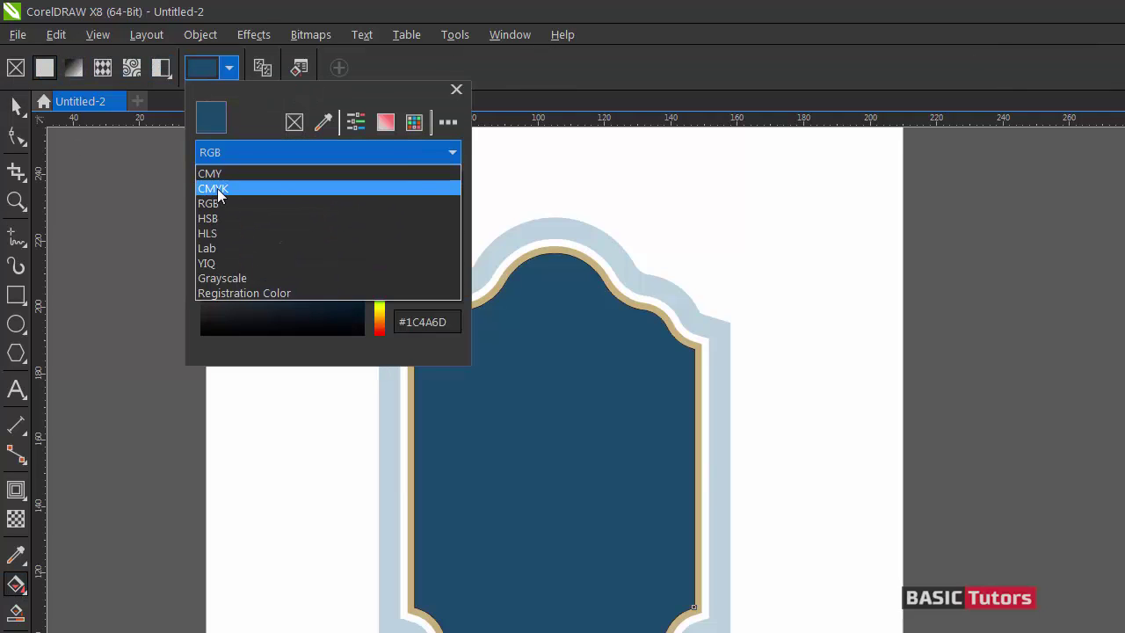
left_click(219, 185)
double_click(443, 182)
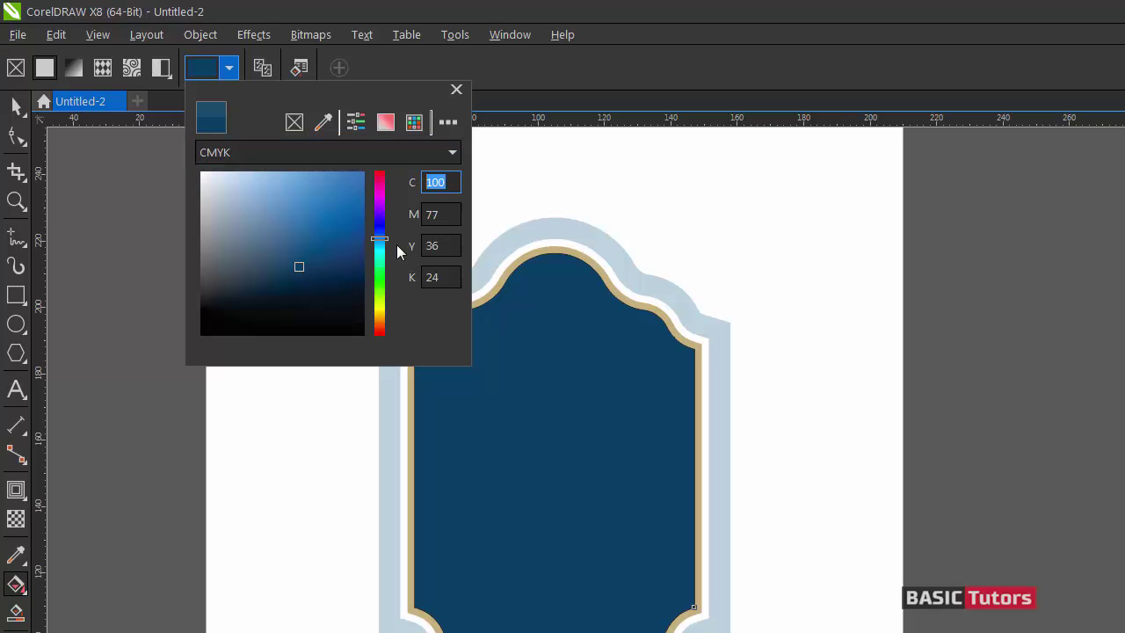
key("Tab")
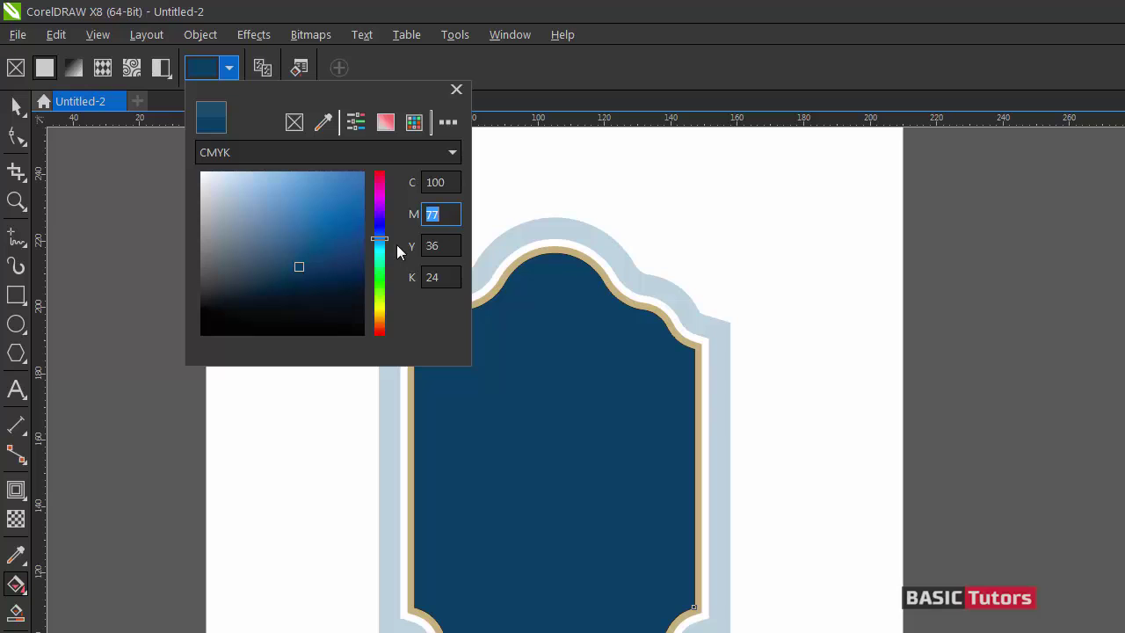
key("Tab")
key("Tab")
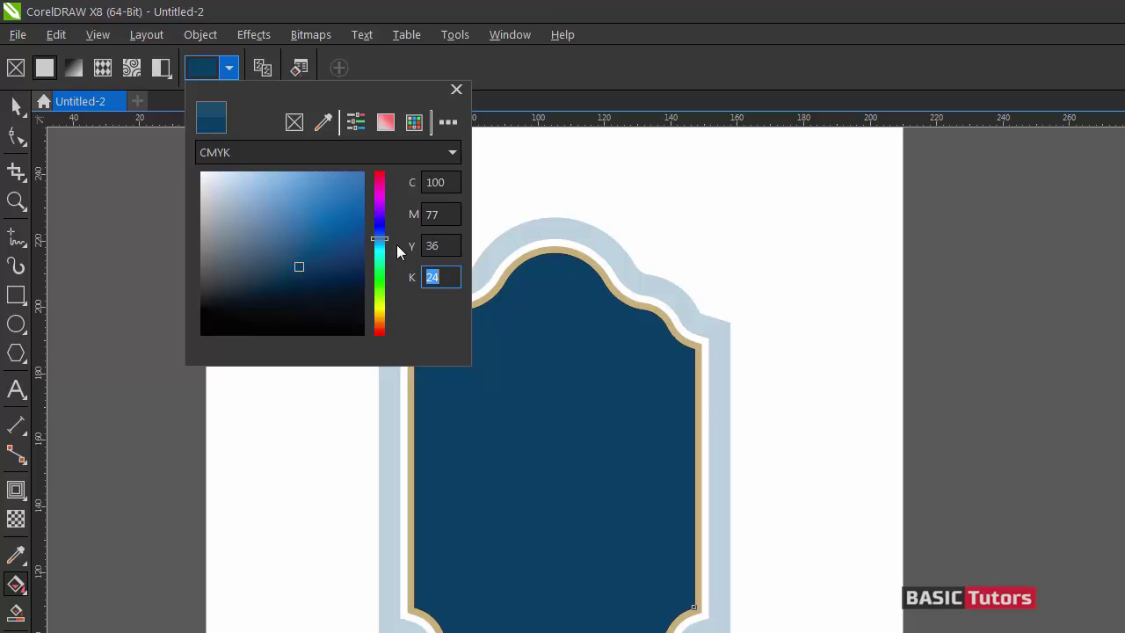
key("Return")
- Remove the outline from the innermost dark blue shape
left_click(16, 106)
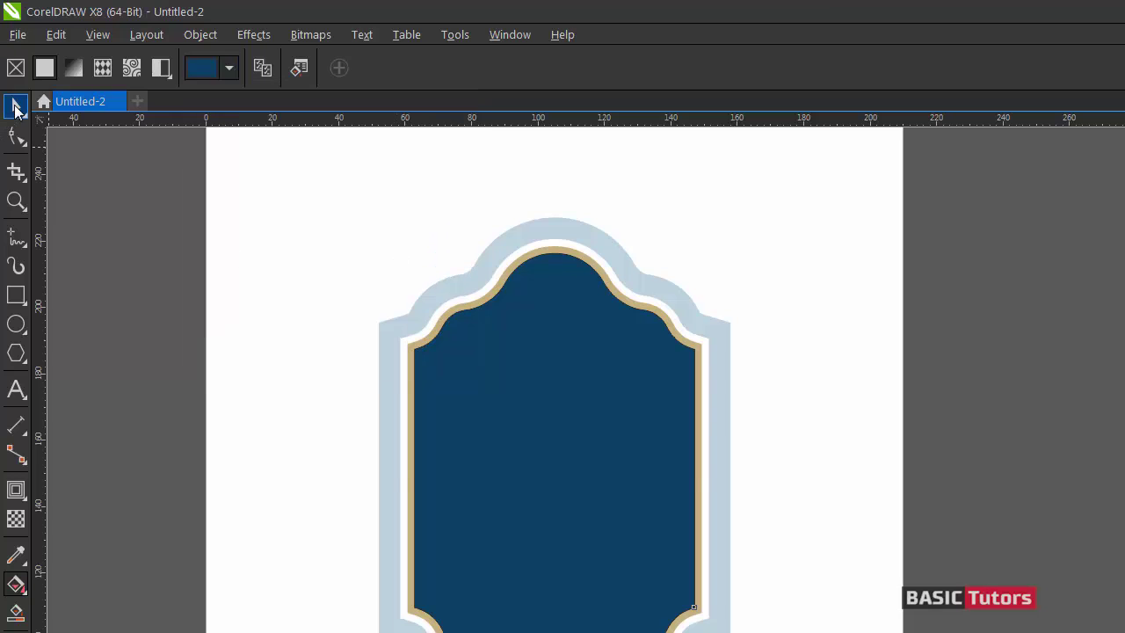
left_click(344, 269)
left_click(623, 337)
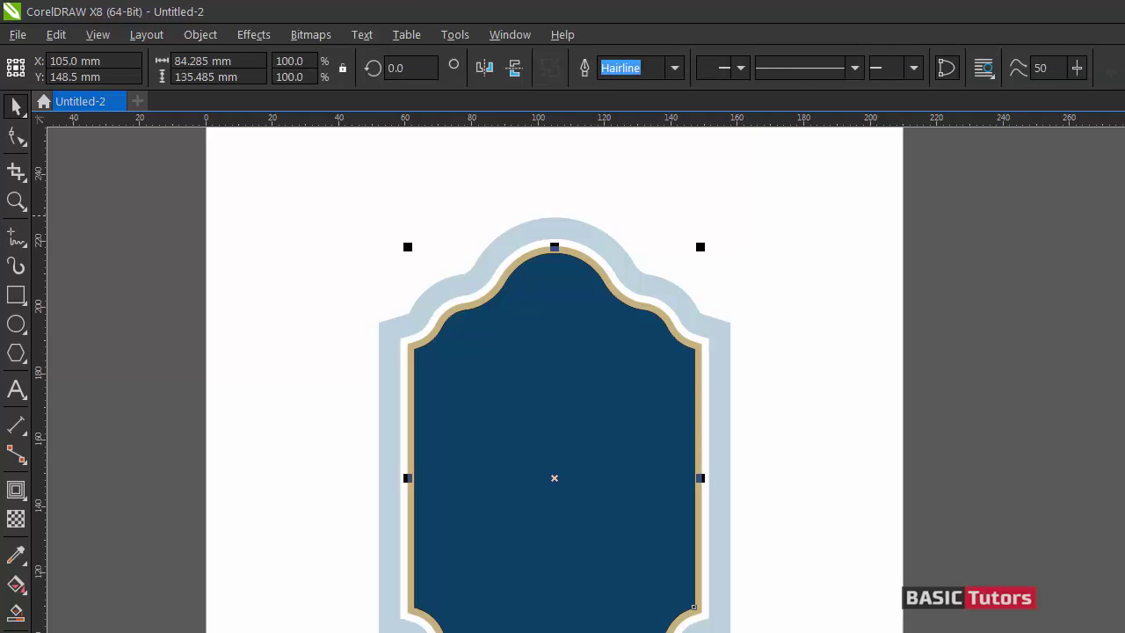
left_click(911, 489)
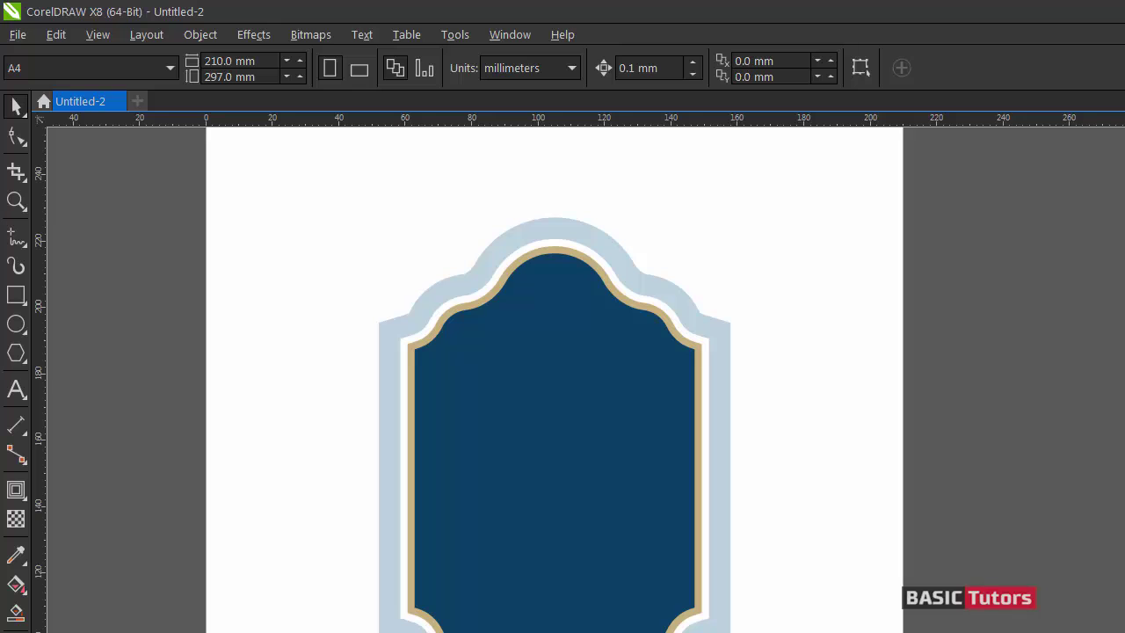
- Draw a rectangle about 76 mm wide and 41 mm high, overlapping the left half of the frame
scroll(585, 380, "right", 5)
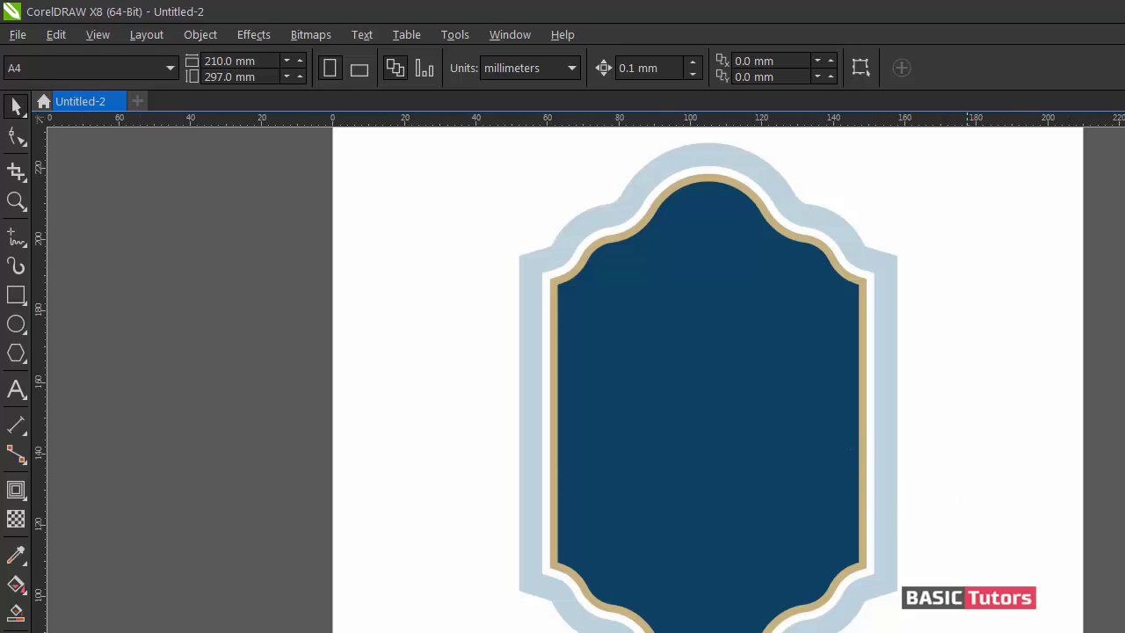
scroll(599, 373, "right", 3)
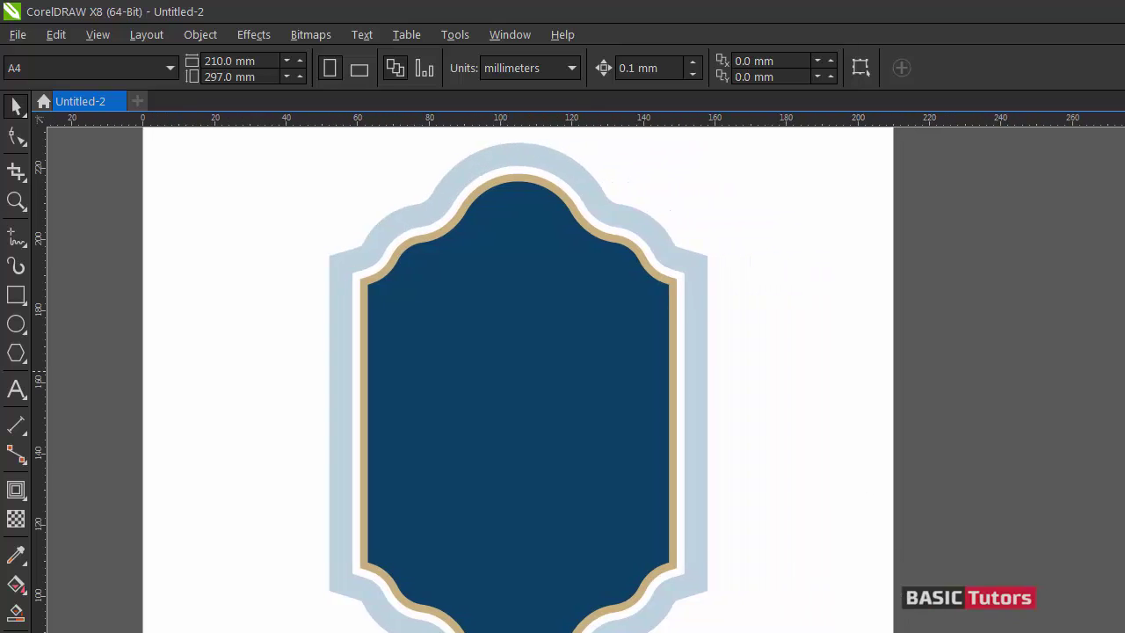
scroll(519, 378, "down", 1)
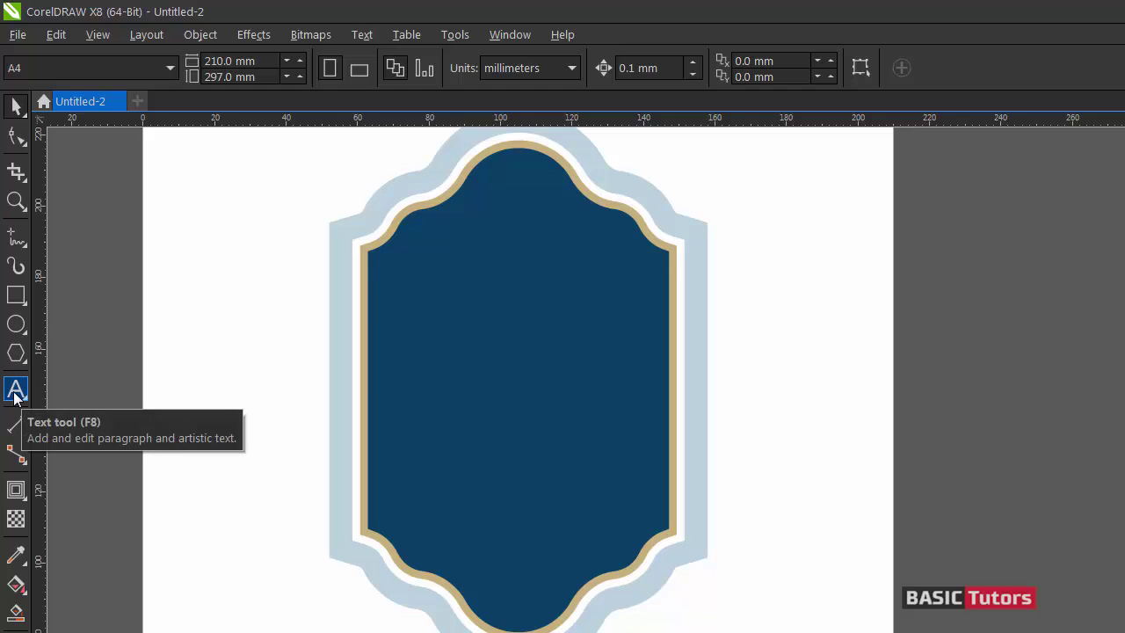
left_click(16, 299)
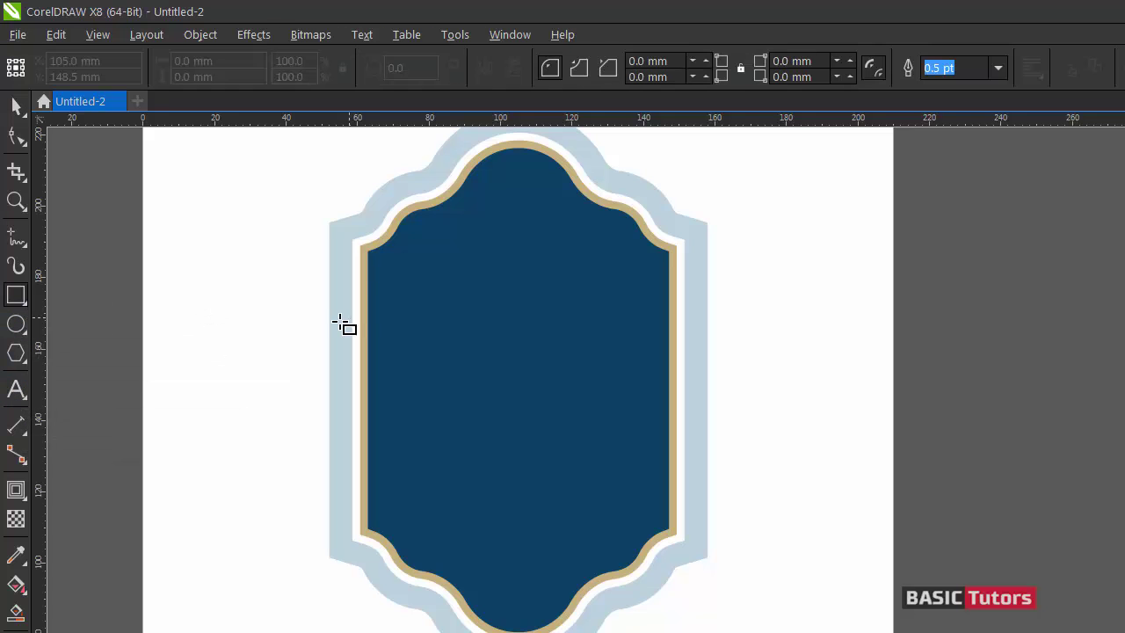
left_click_drag(202, 312, 475, 463)
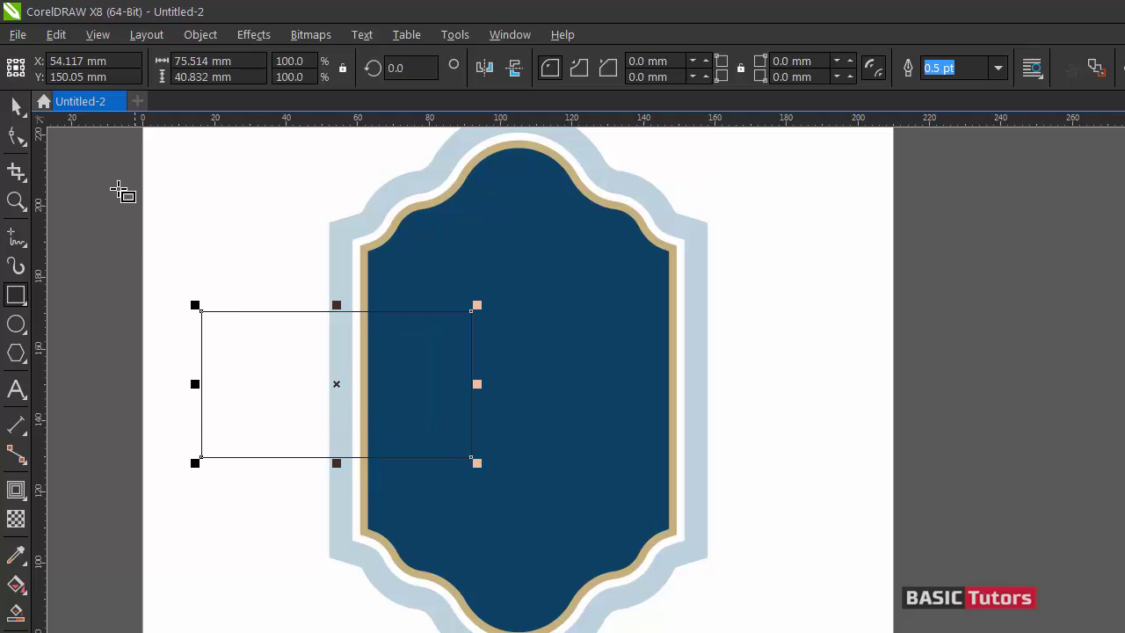
- Set the rectangle's width to 88.498 mm and its height to 37.276 mm
left_click(16, 107)
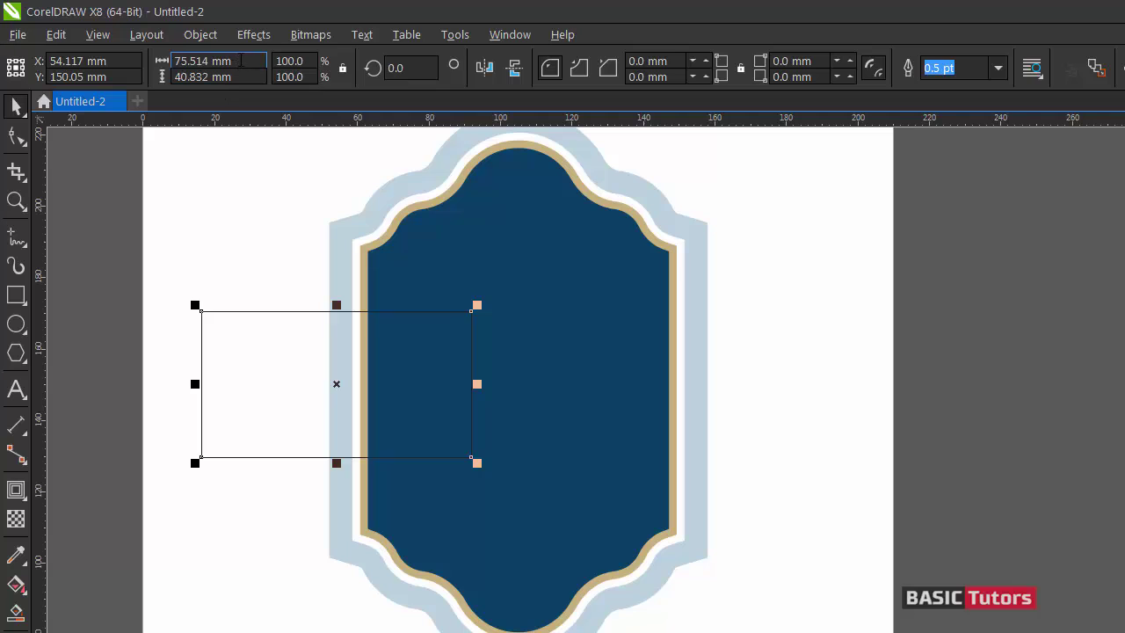
left_click_drag(232, 61, 165, 66)
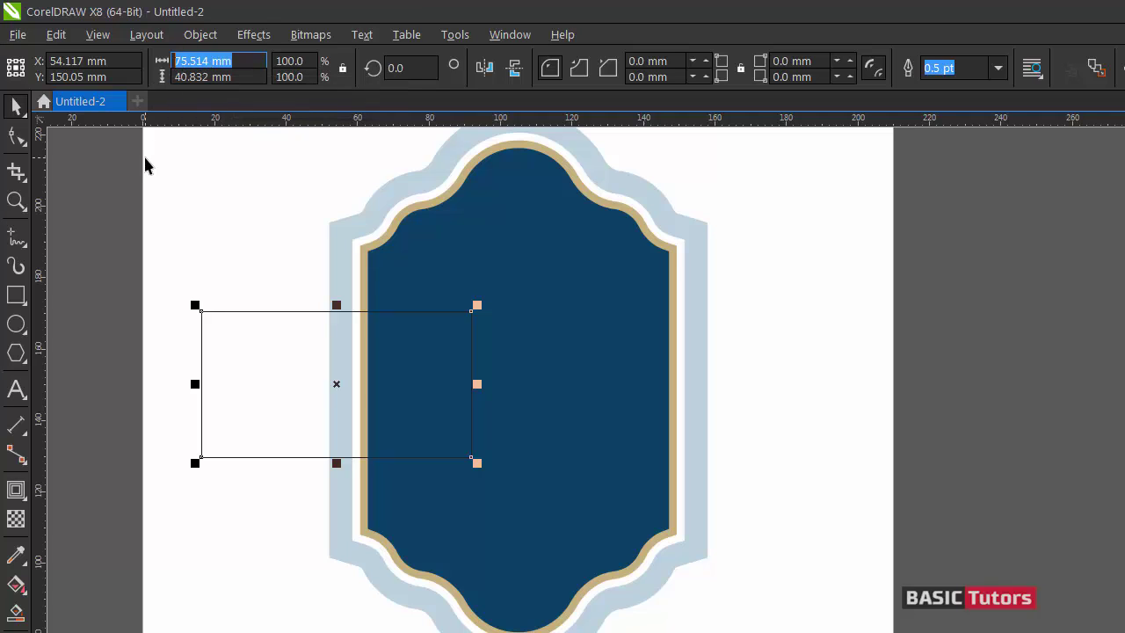
type("88.")
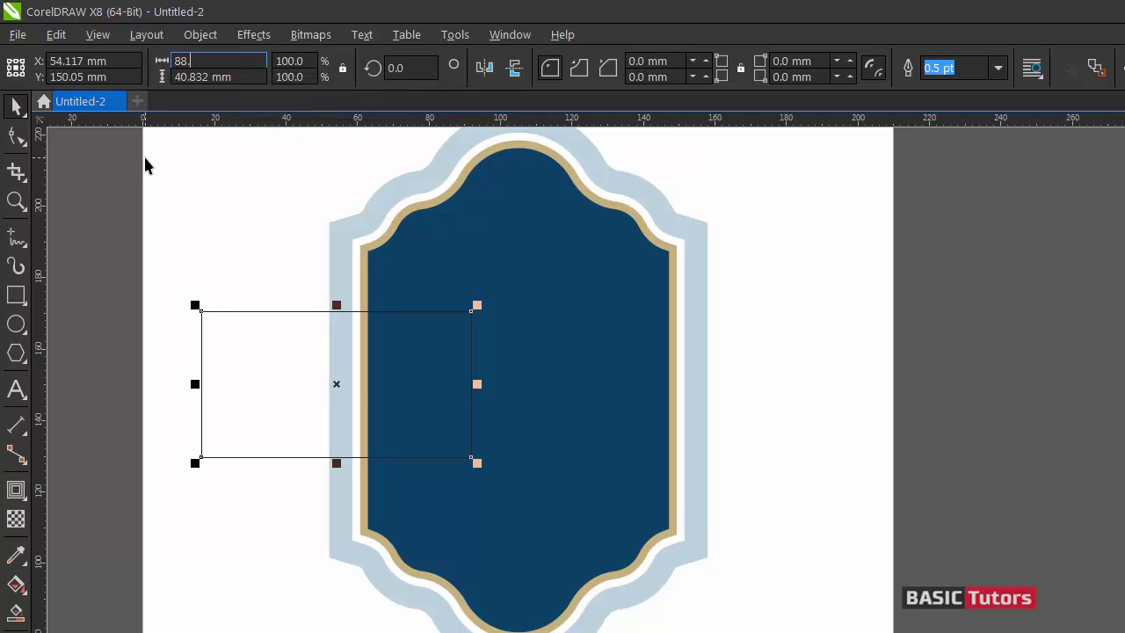
type("498")
key("Tab")
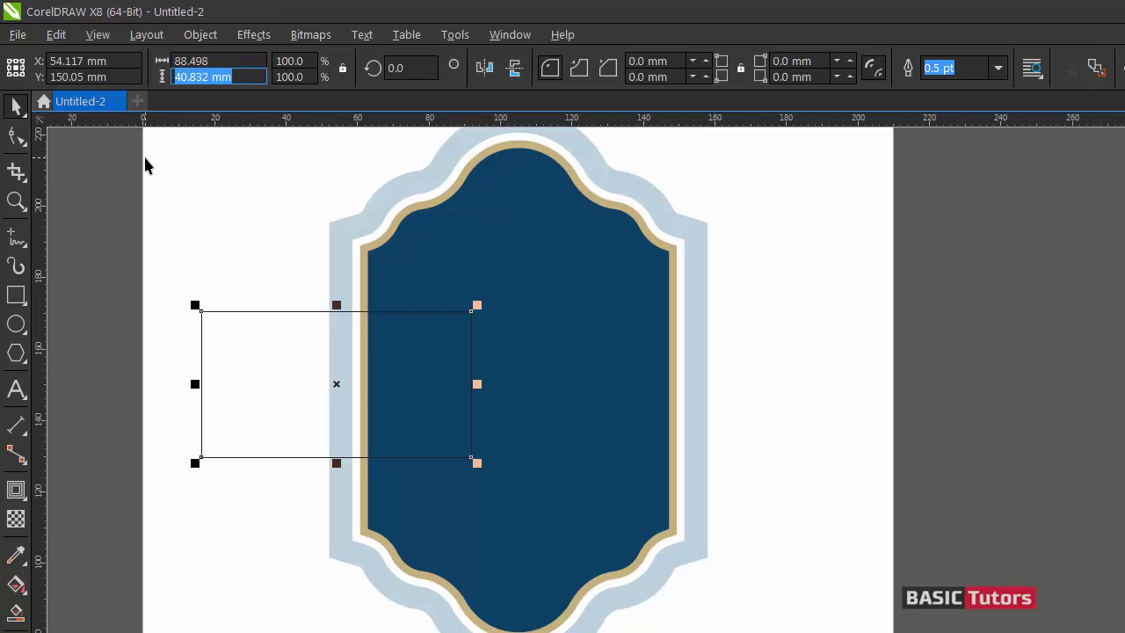
type("37")
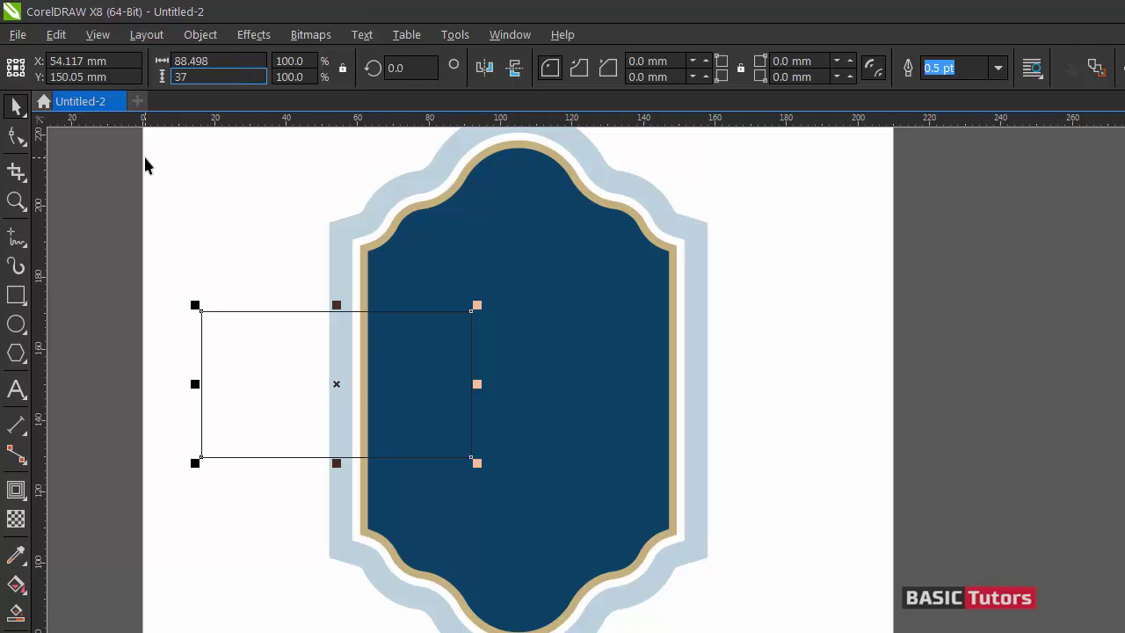
type(".276")
key("Return")
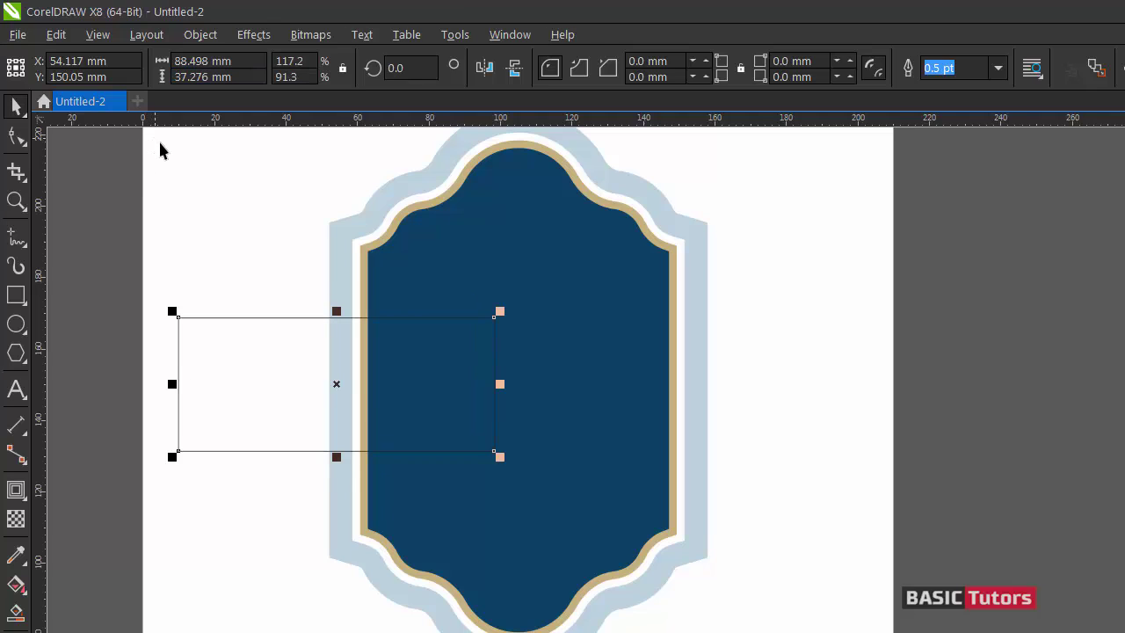
- Align the rectangle's centre horizontally and vertically with the innermost dark blue shape
left_click(480, 207, "shift")
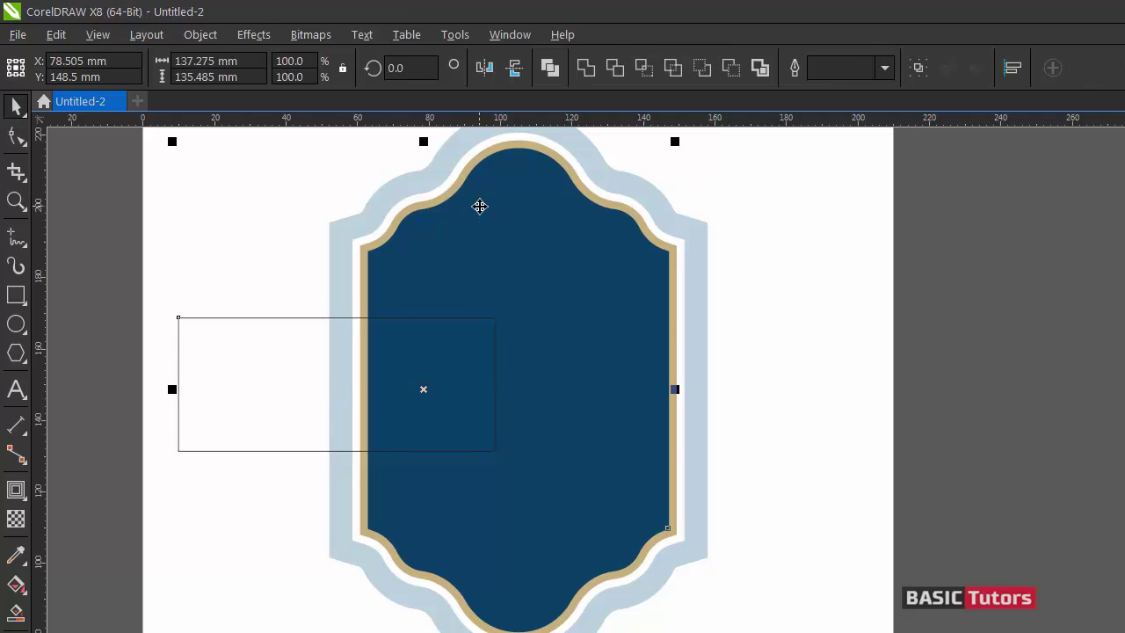
key("e")
key("c")
left_click(928, 261)
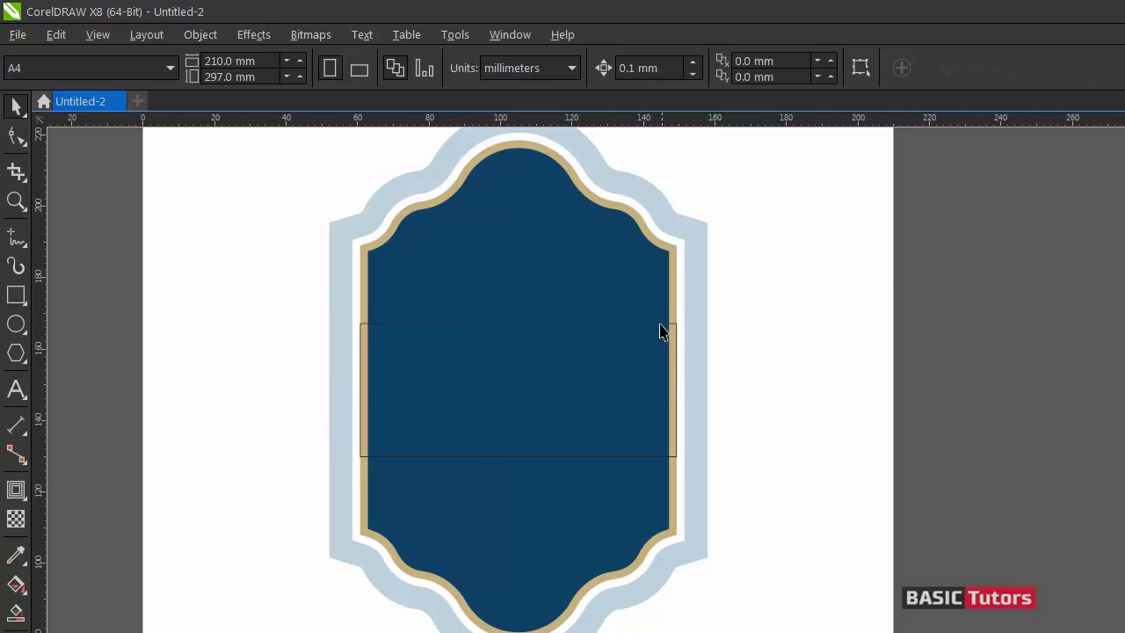
- Give the centred rectangle a uniform CMYK fill of C 14, M 100, Y 86, K 0
left_click(662, 332)
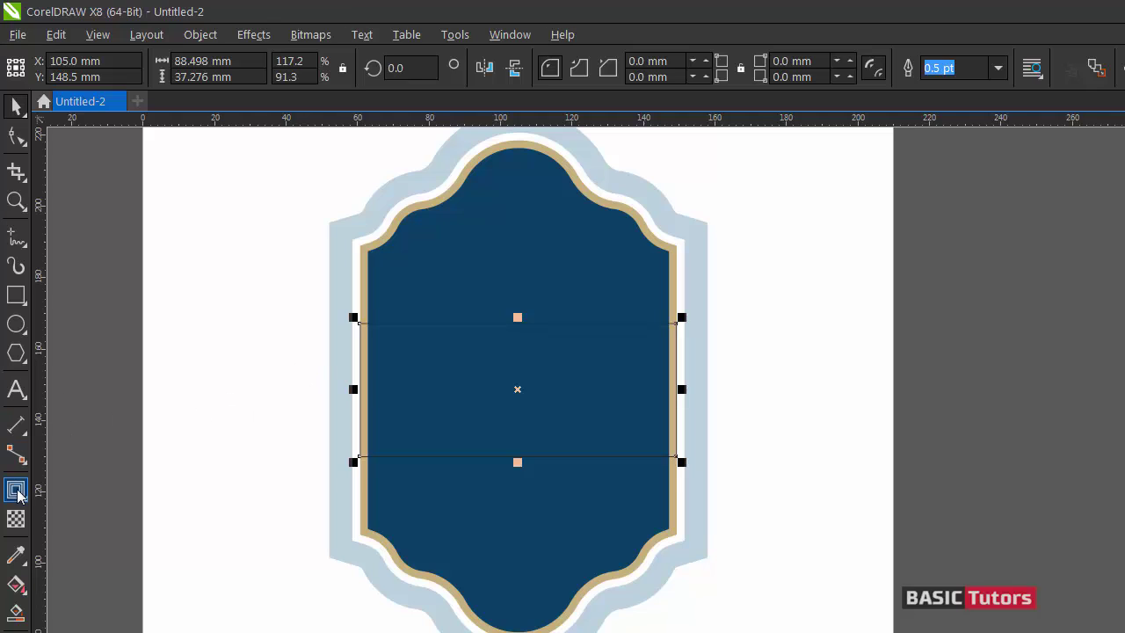
left_click(7, 587)
left_click(44, 68)
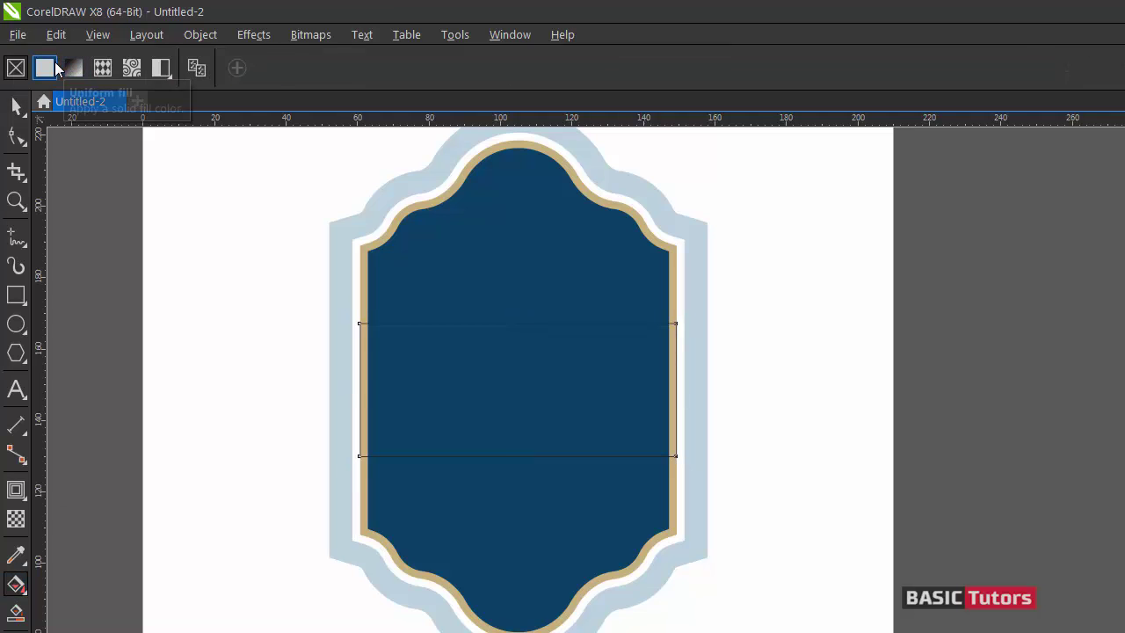
left_click(222, 69)
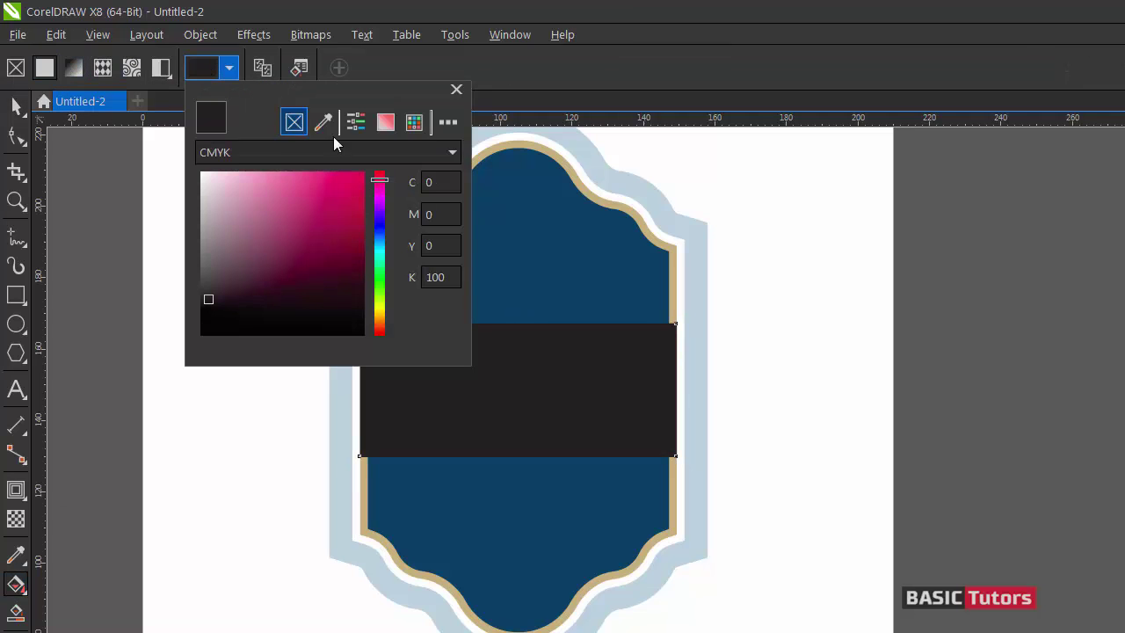
double_click(429, 181)
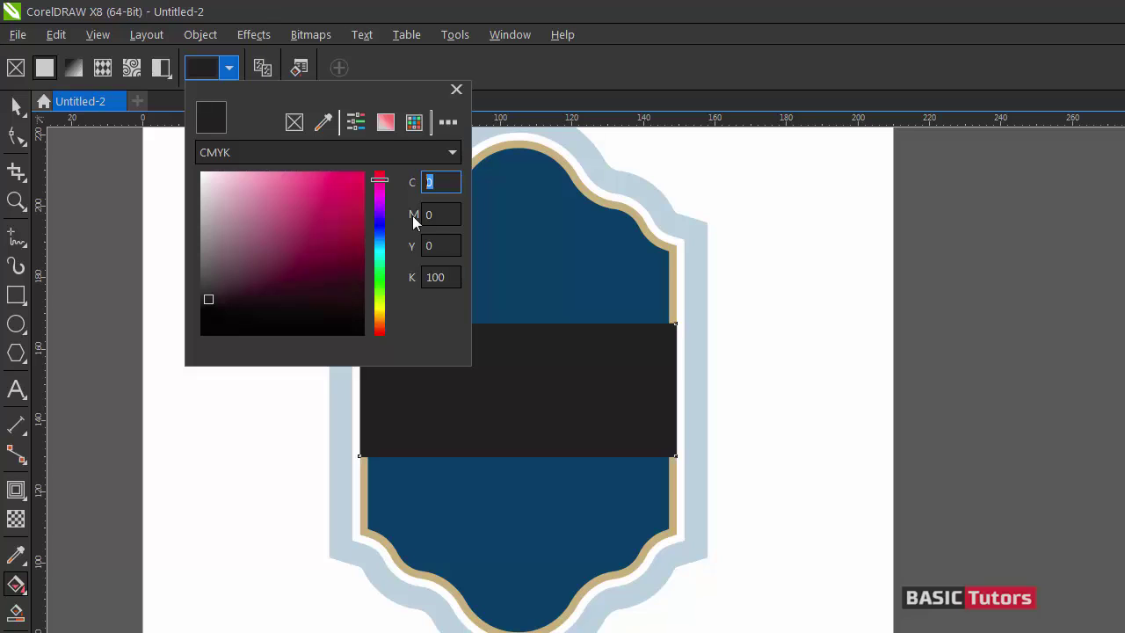
type("14")
key("Tab")
type("100")
key("Tab")
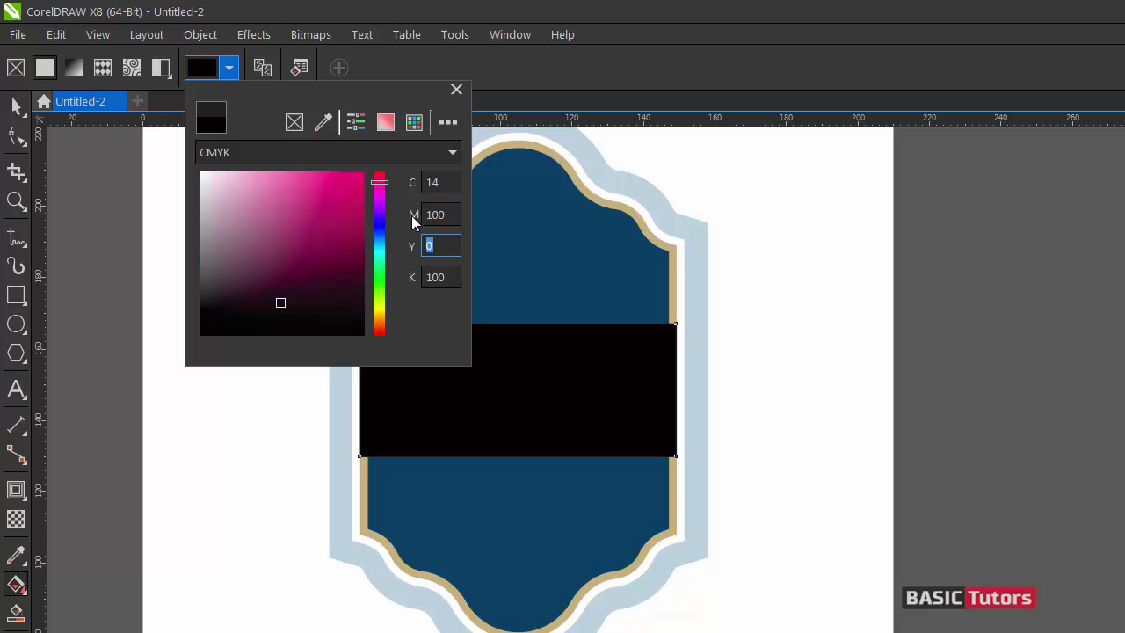
type("86")
key("Tab")
type("0")
key("Return")
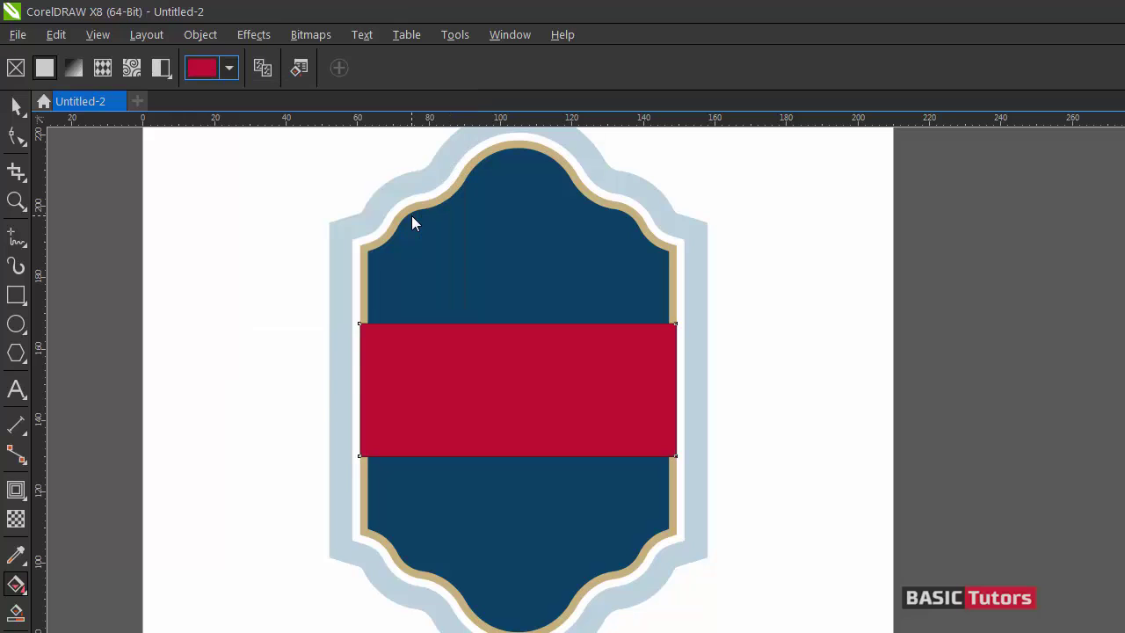
- Remove the red rectangle's outline, and move it behind the dark blue shape but in front of the tan one
left_click(15, 109)
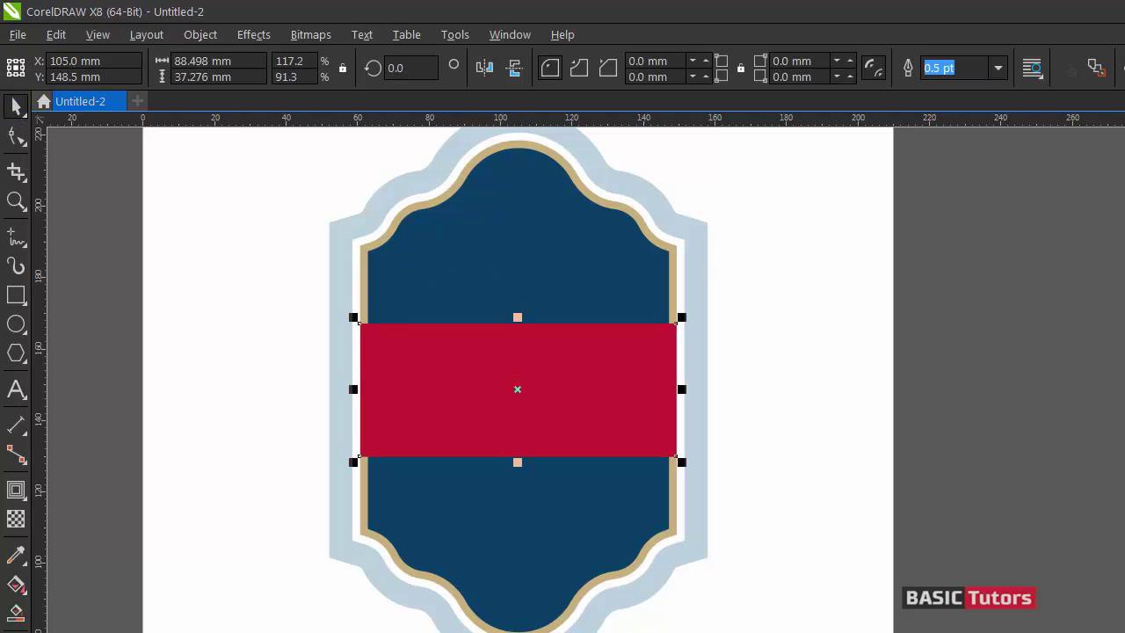
left_click(954, 284)
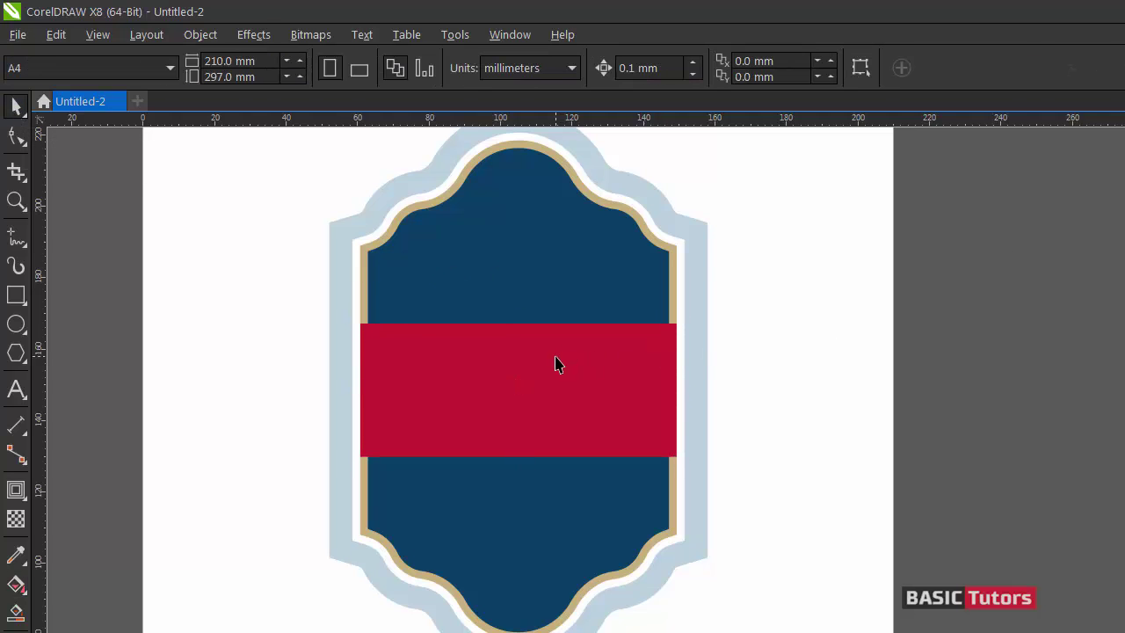
left_click(555, 363)
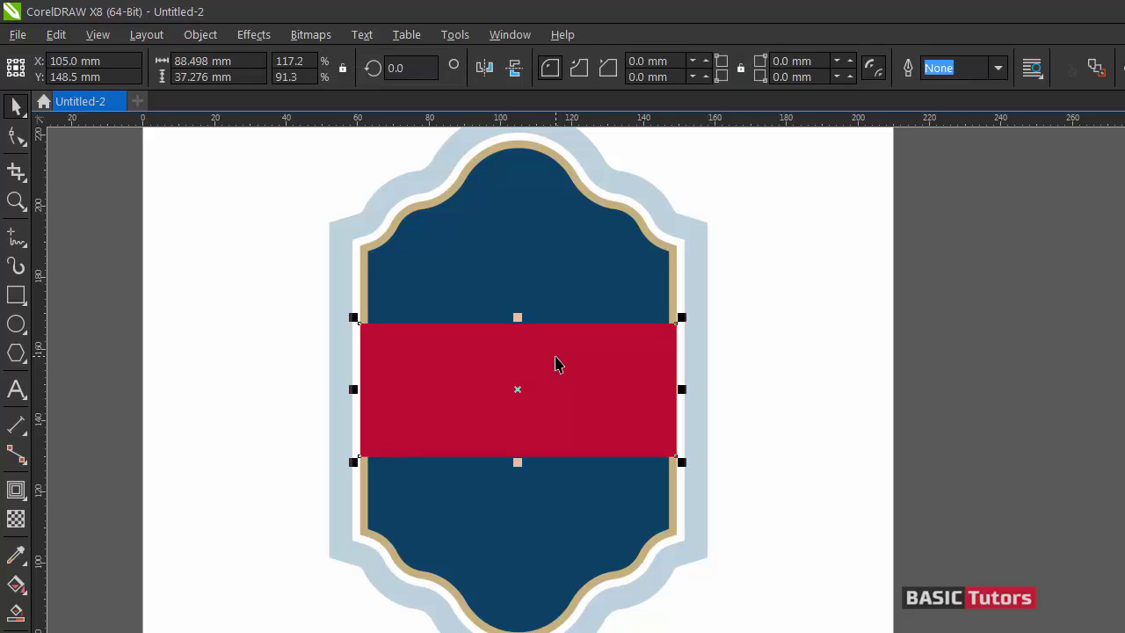
key("Escape")
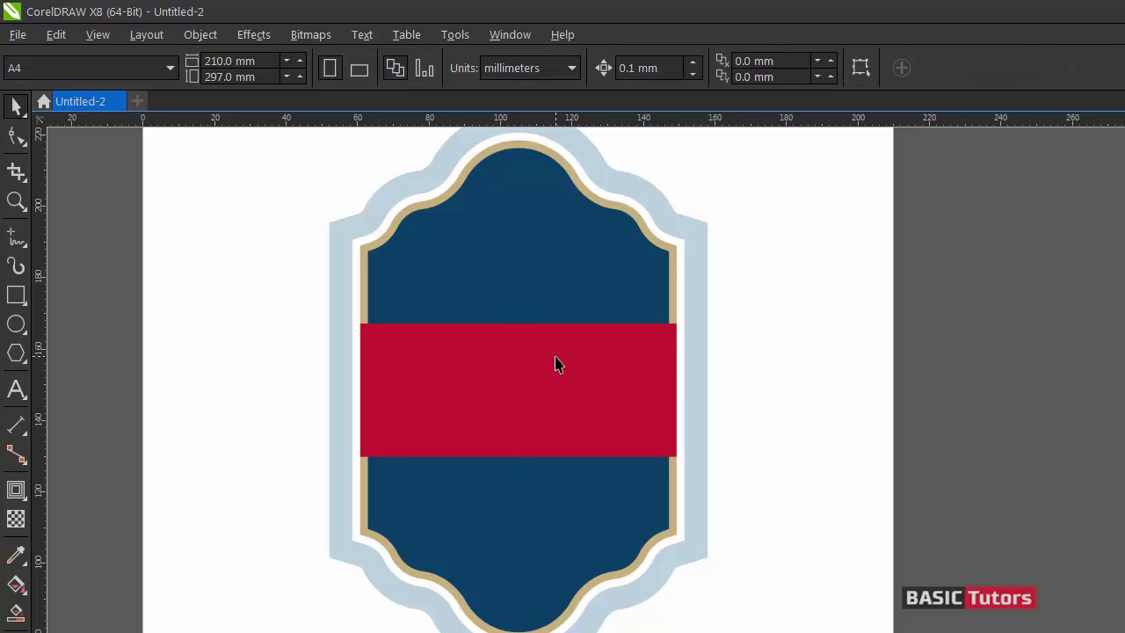
left_click(555, 364)
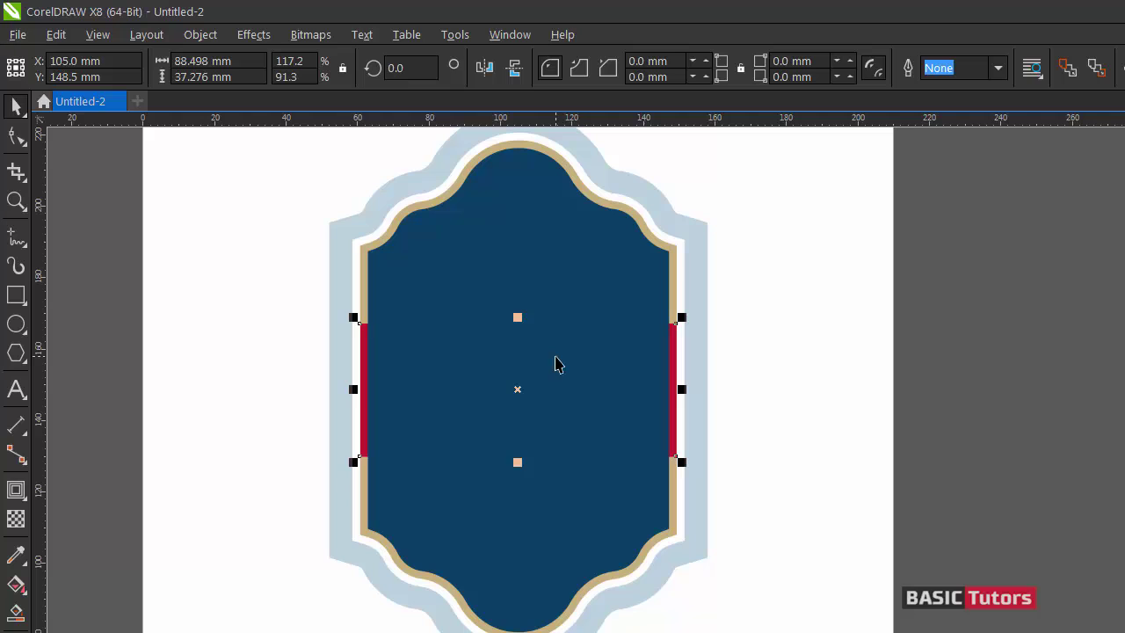
- Bring the red rectangle to the front of all the frame shapes and deselect it
key("shift+Page_Up")
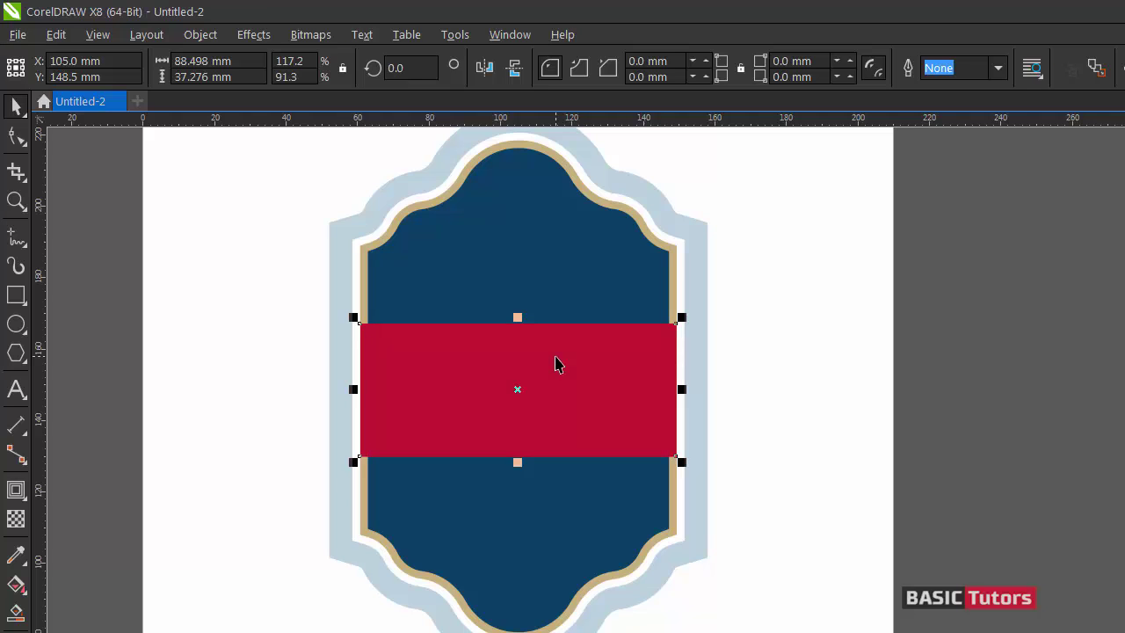
left_click(763, 281)
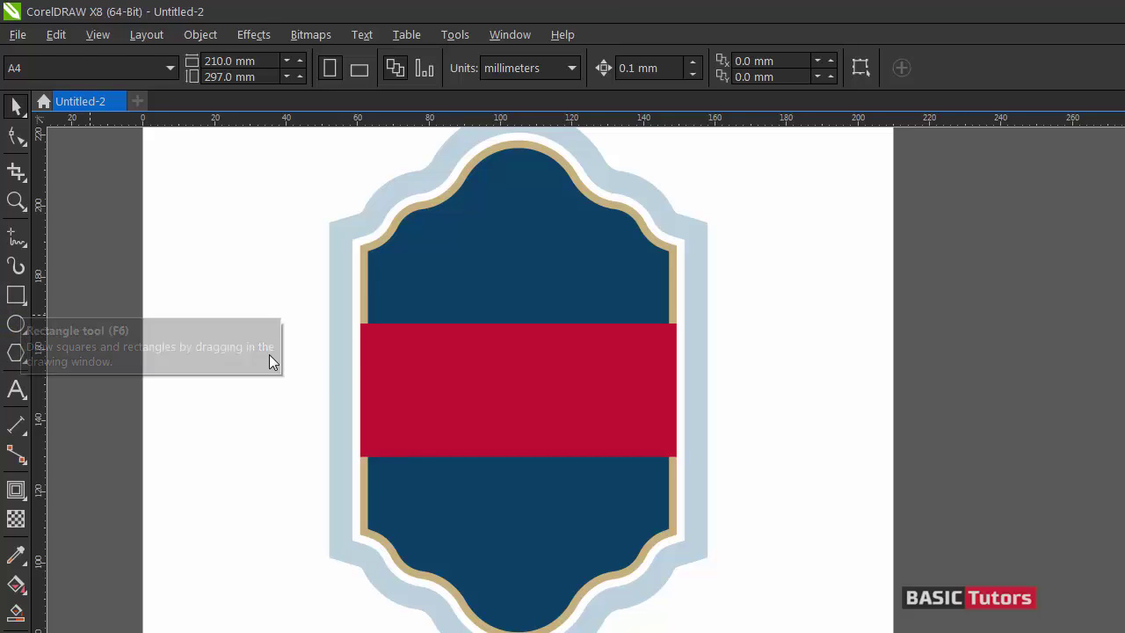
left_click(387, 359)
left_click(194, 351)
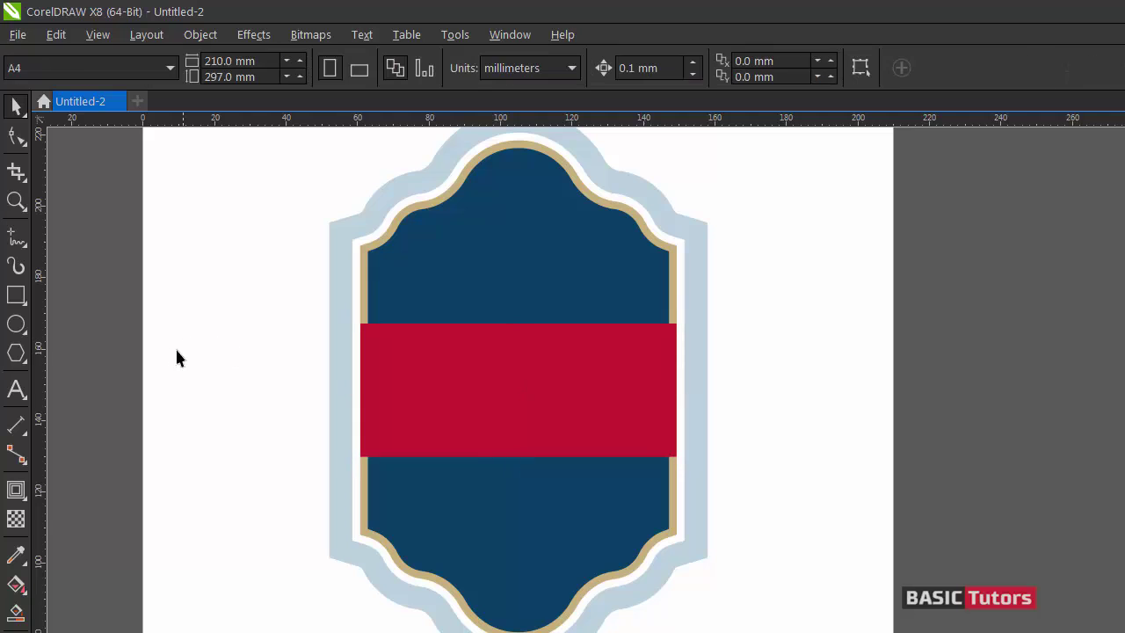
- Draw a second rectangle overlapping the frame and set its size to 88.498 mm wide by 41.413 mm high
left_click(15, 297)
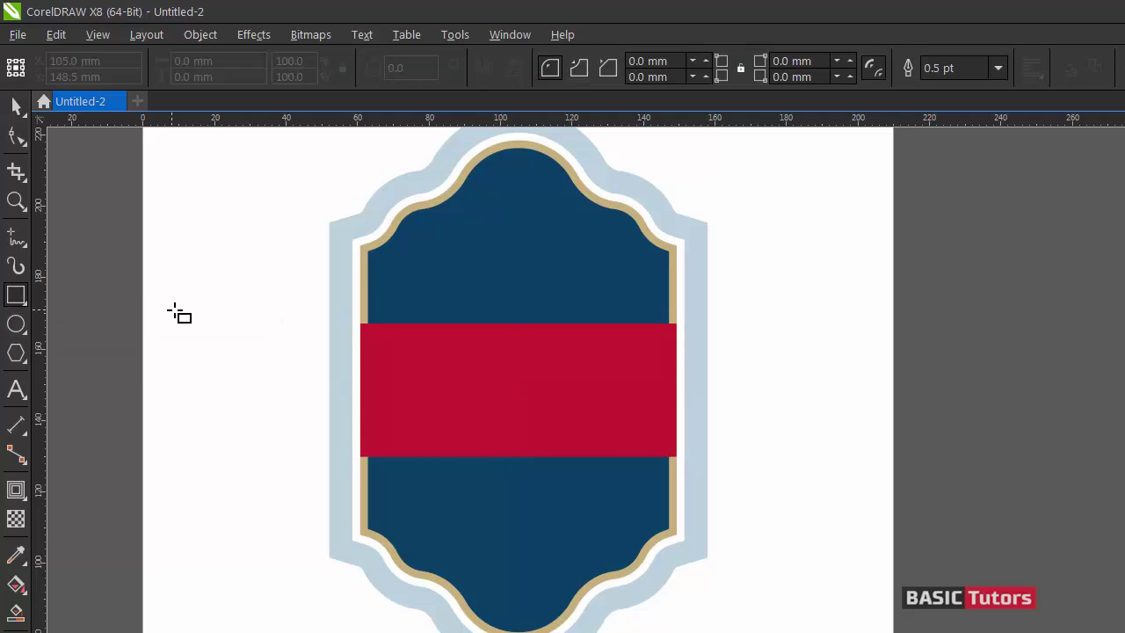
left_click_drag(180, 309, 467, 416)
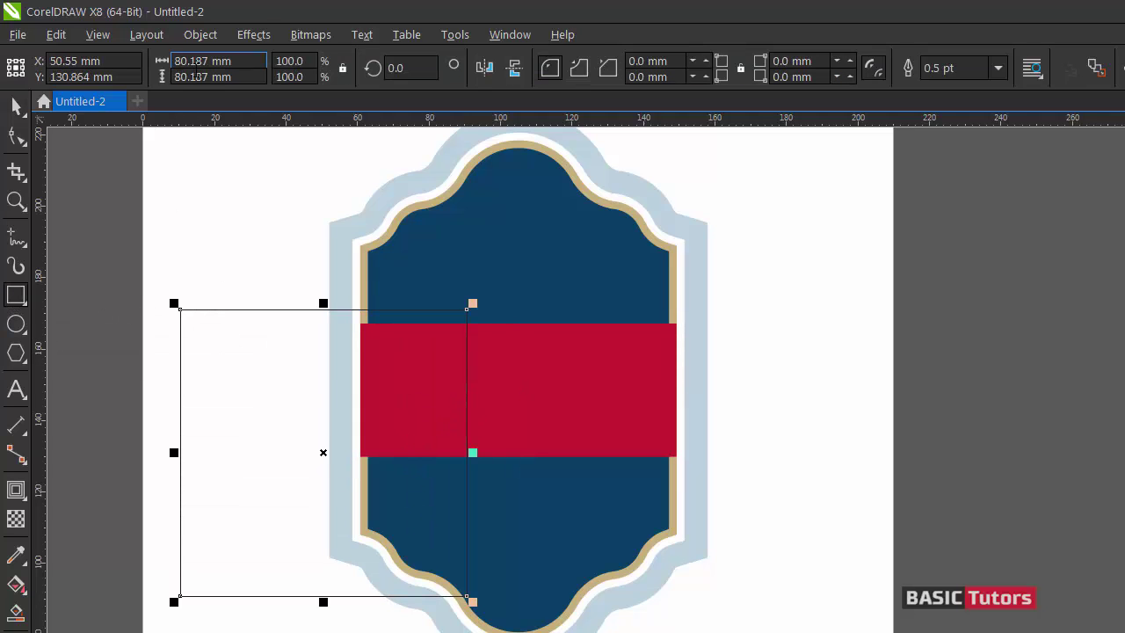
left_click(176, 60)
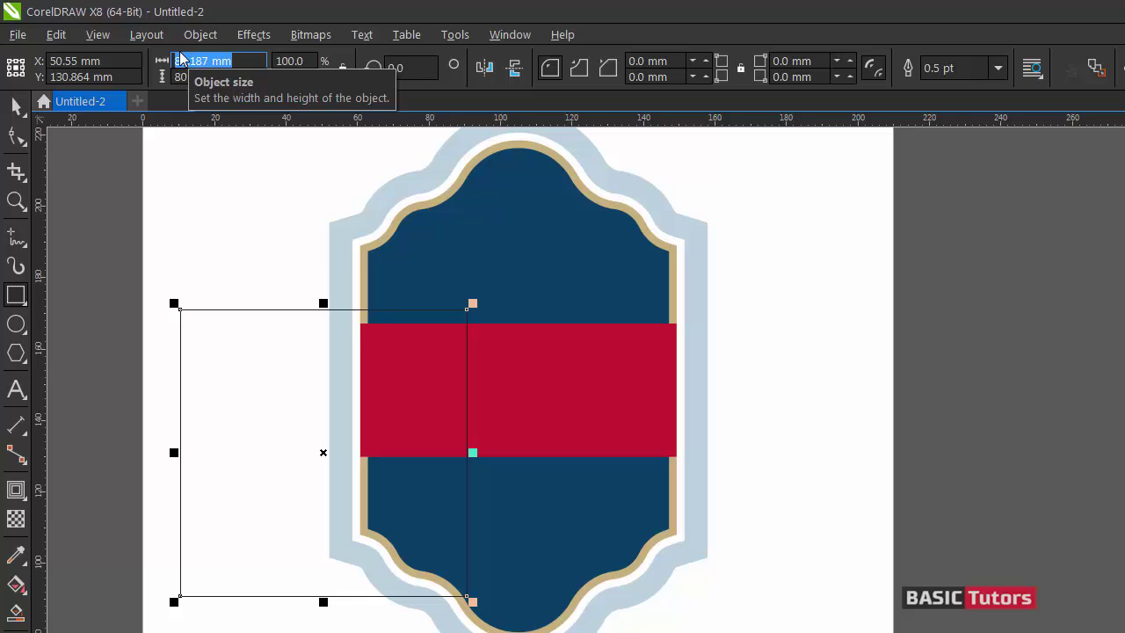
type("8.498")
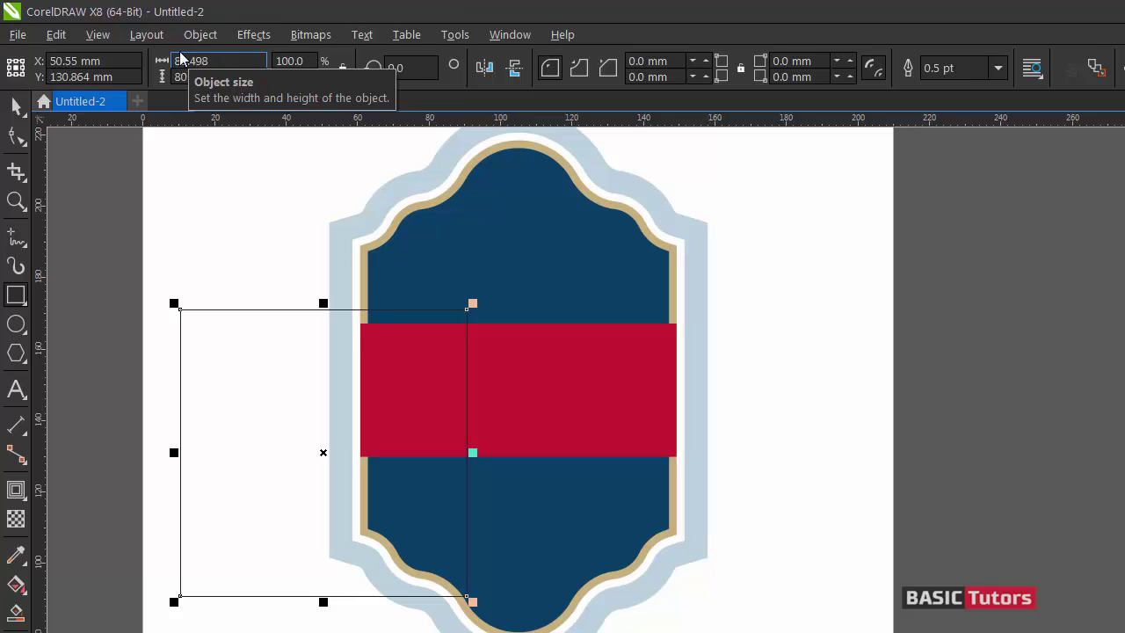
key("Tab")
type("41")
key("Return")
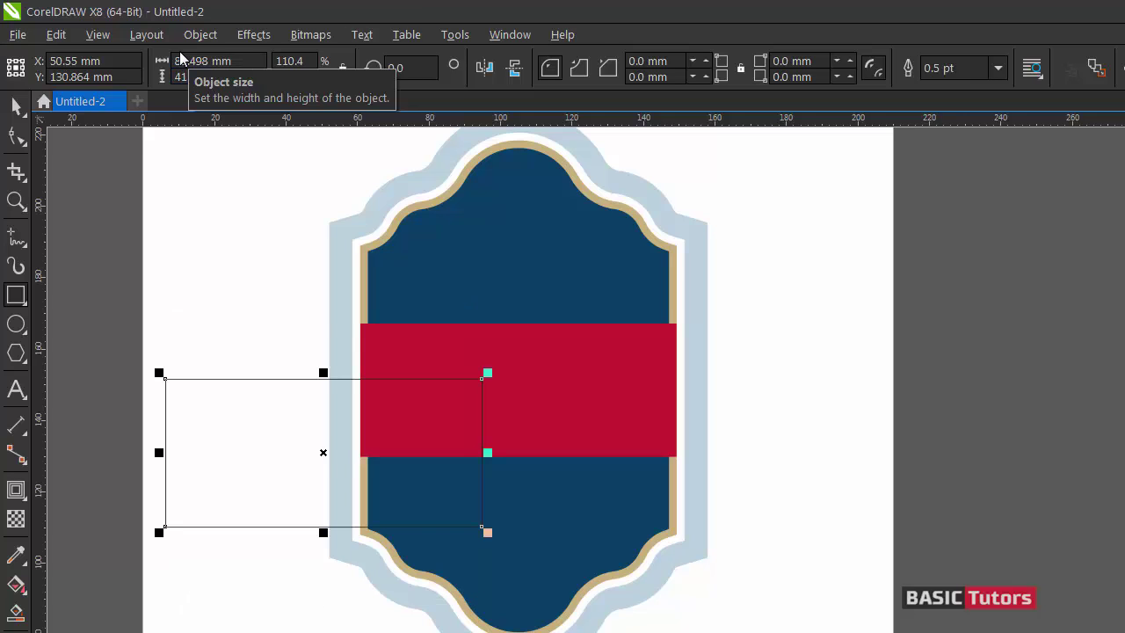
- Align the new 41.413 mm high rectangle's centre horizontally and vertically with the dark blue shape
left_click(16, 106)
left_click(497, 247)
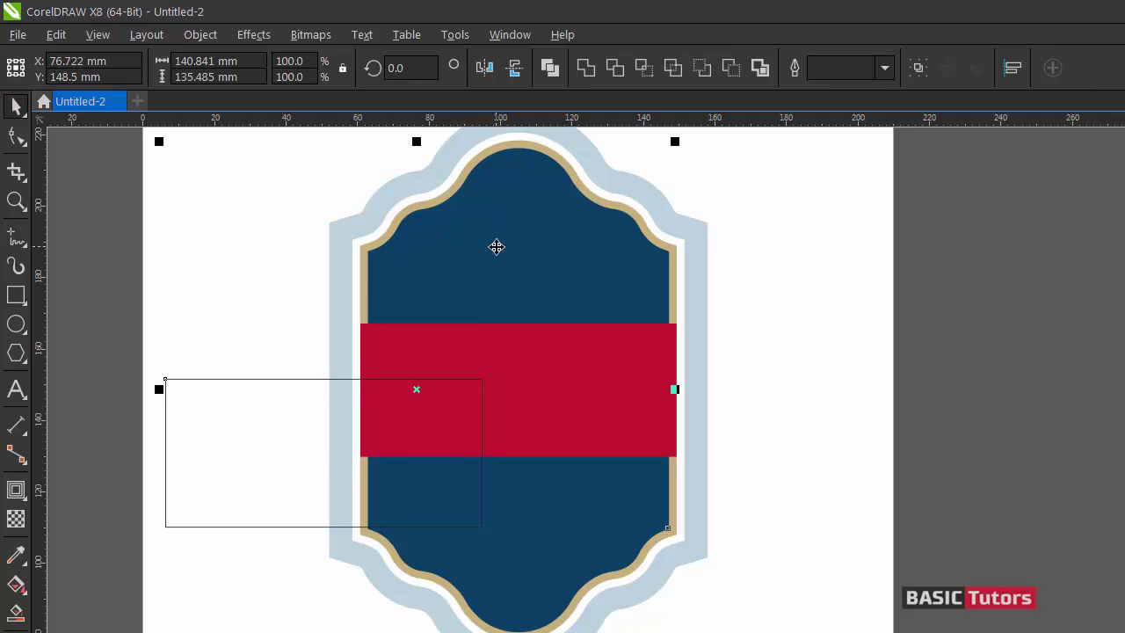
key("c")
key("e")
left_click(807, 286)
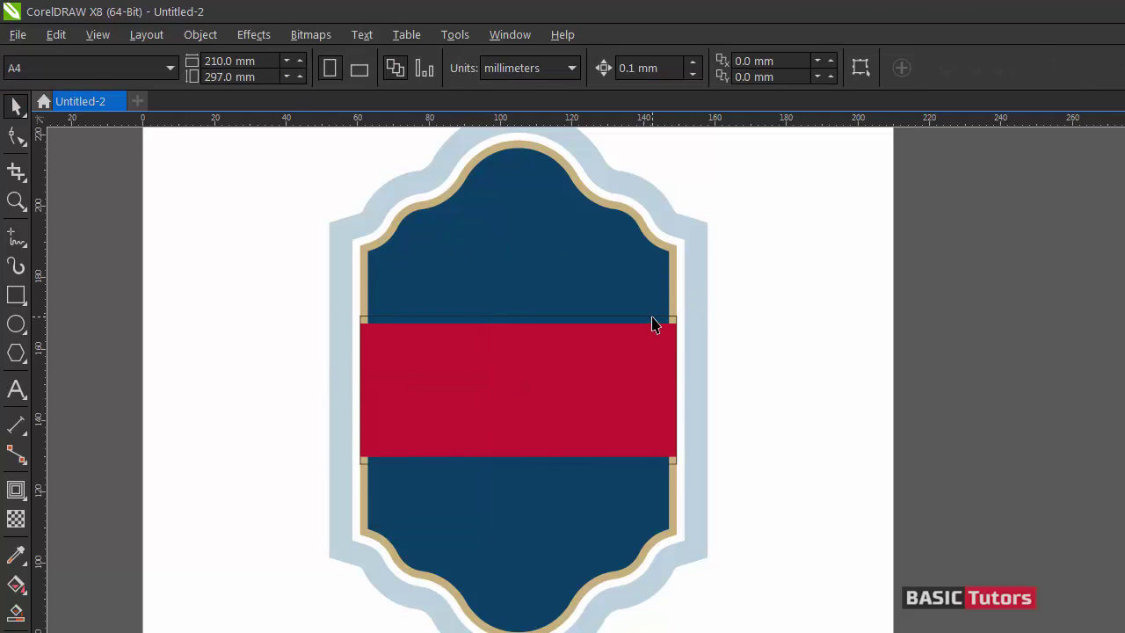
- Fill the new rectangle white, remove its outline, and move it one level back behind the red rectangle
left_click(655, 317)
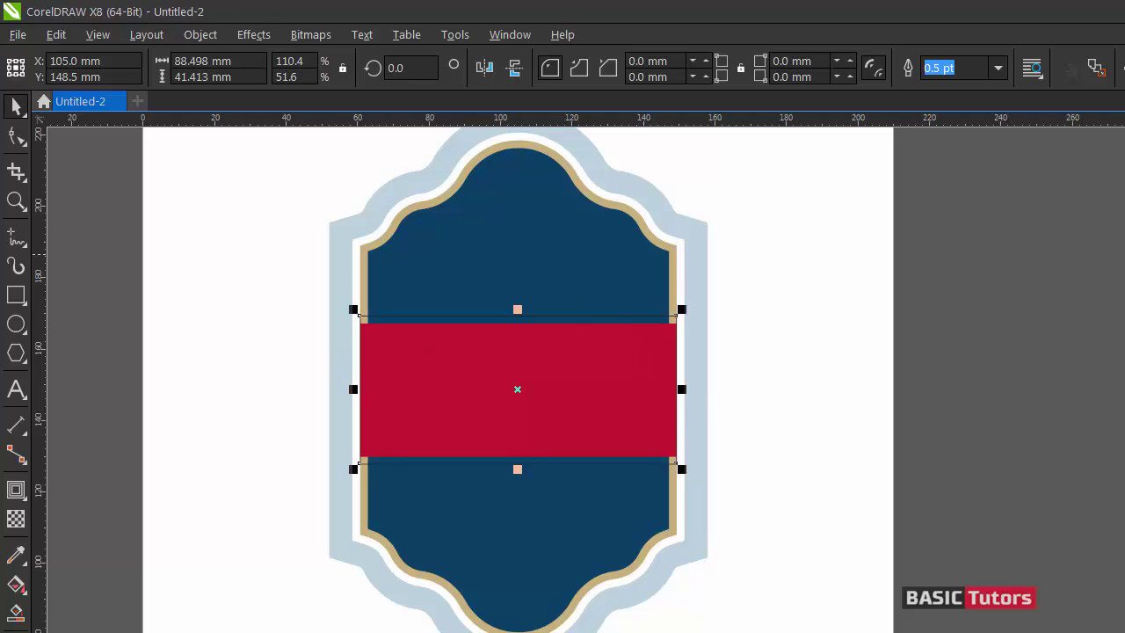
left_click(1124, 267)
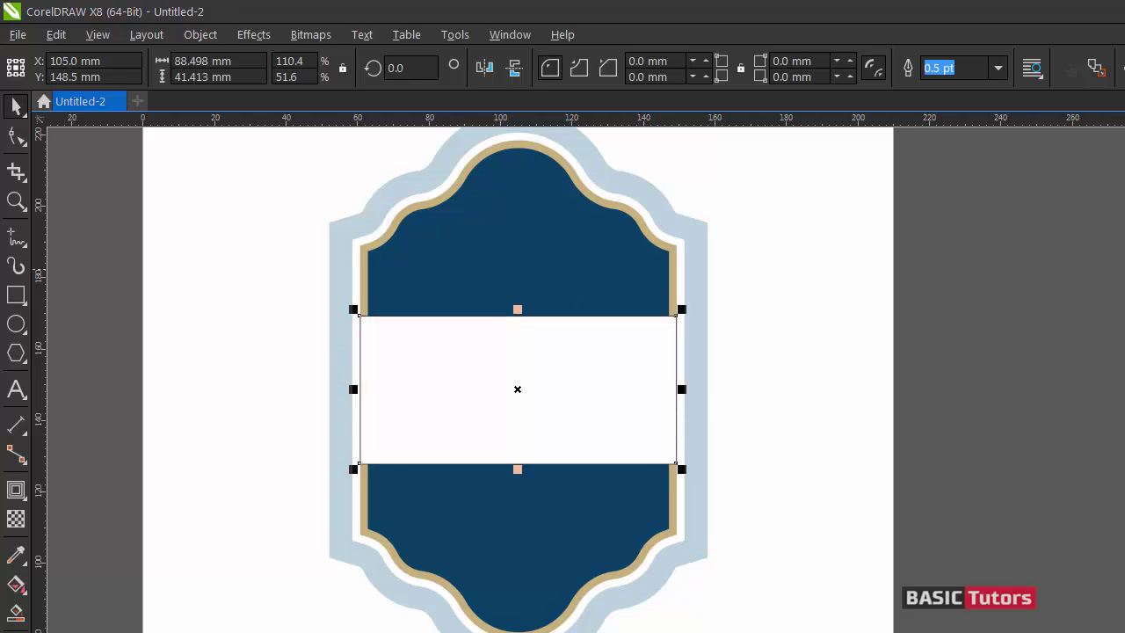
right_click(1124, 133)
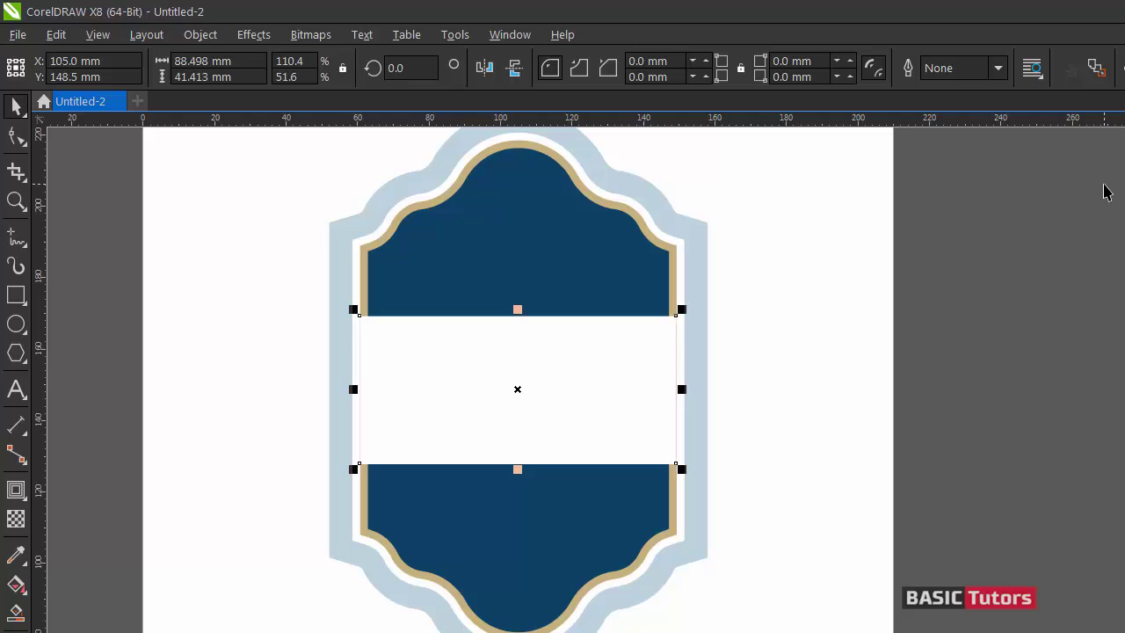
key("ctrl+Page_Down")
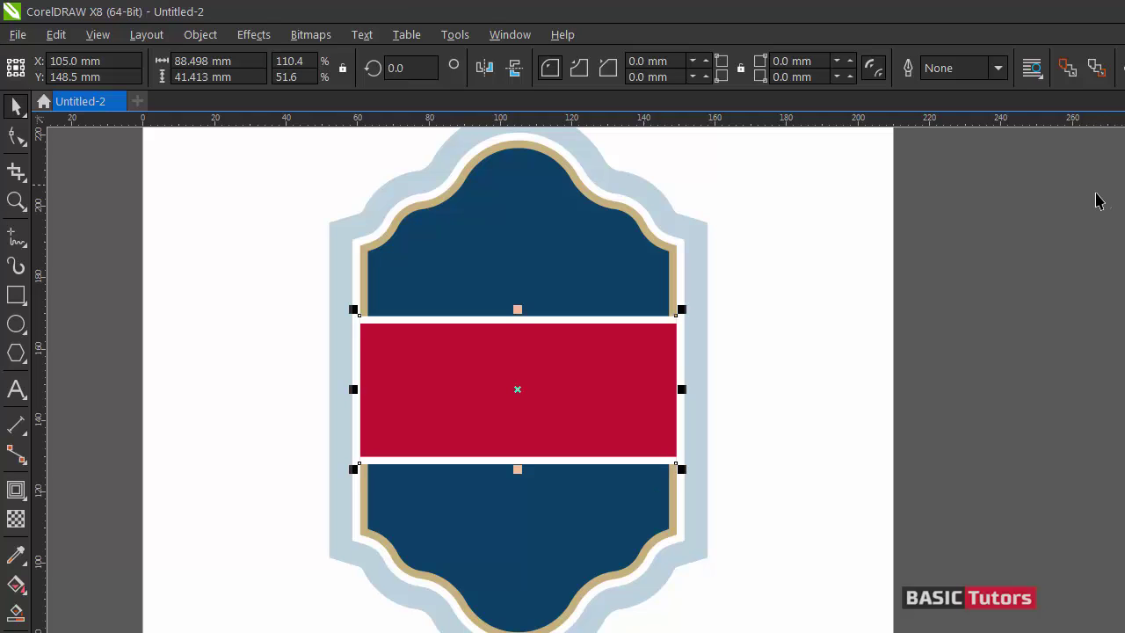
left_click(839, 286)
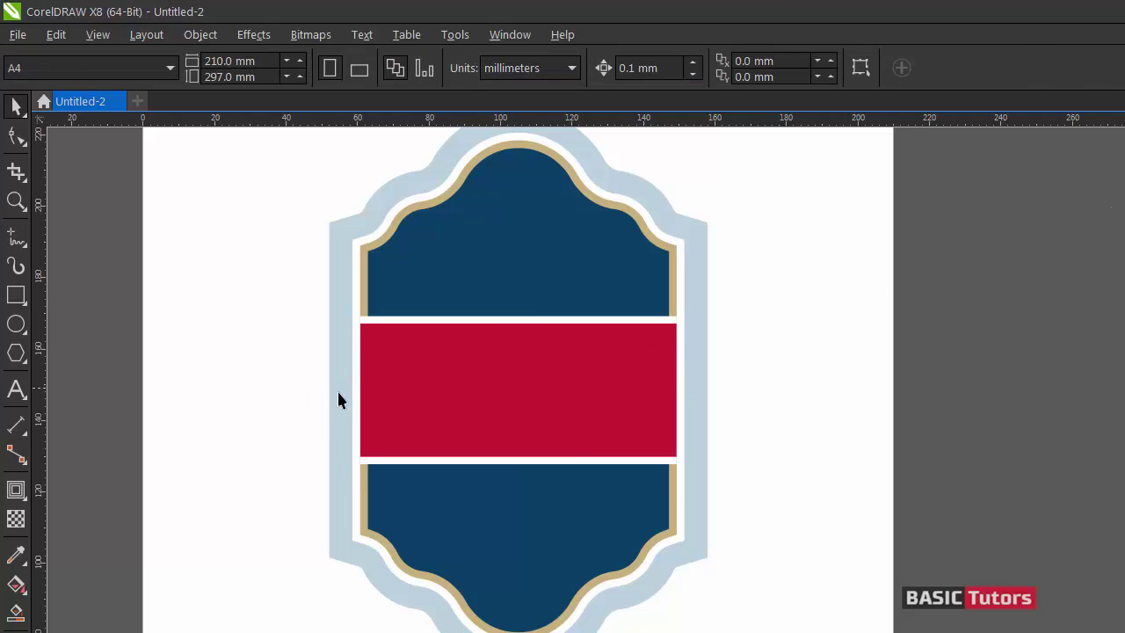
- Draw a third rectangle overlapping the frame and set its size to 88.498 mm wide by 45.605 mm high
left_click(16, 295)
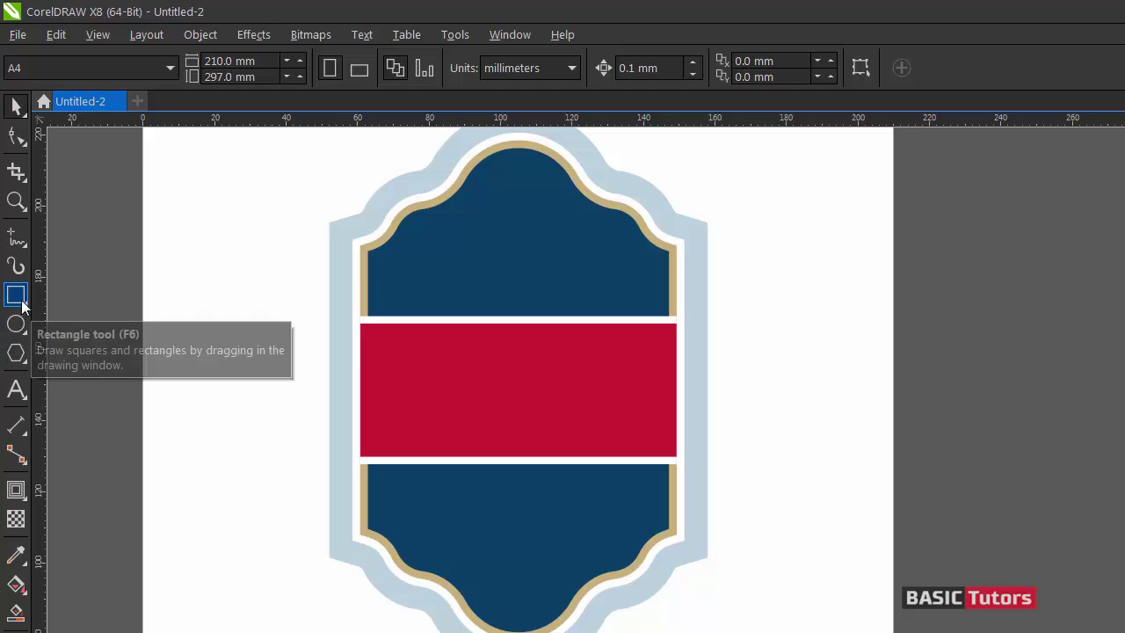
mouse_move(190, 320)
left_mouse_down()
mouse_move(360, 397)
mouse_move(502, 478)
mouse_move(511, 499)
left_mouse_up()
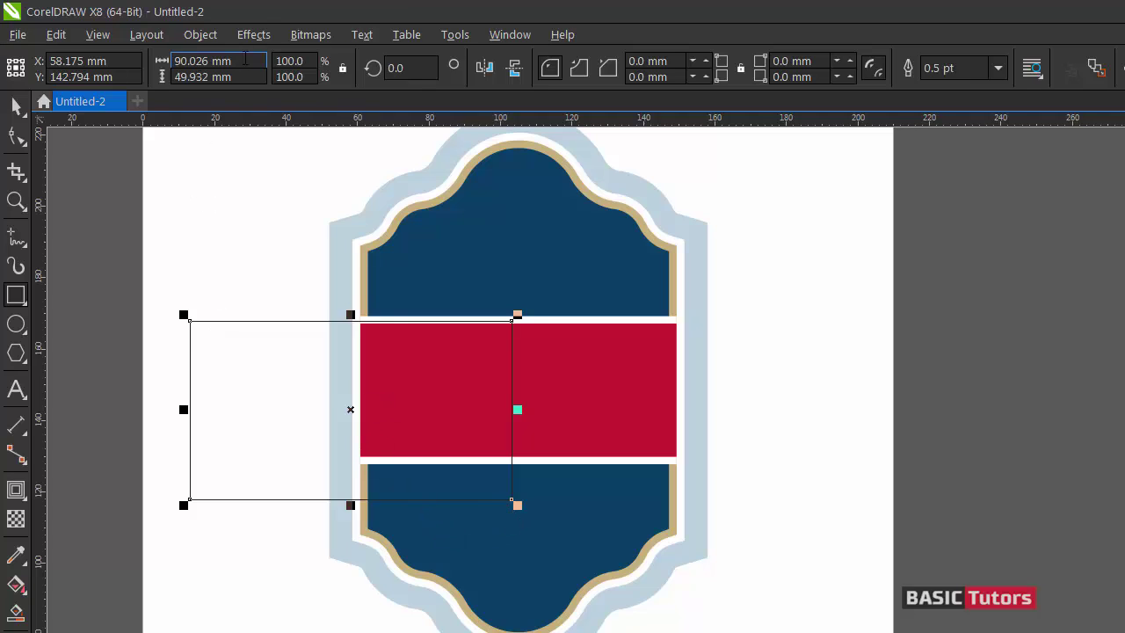
left_click_drag(233, 60, 174, 60)
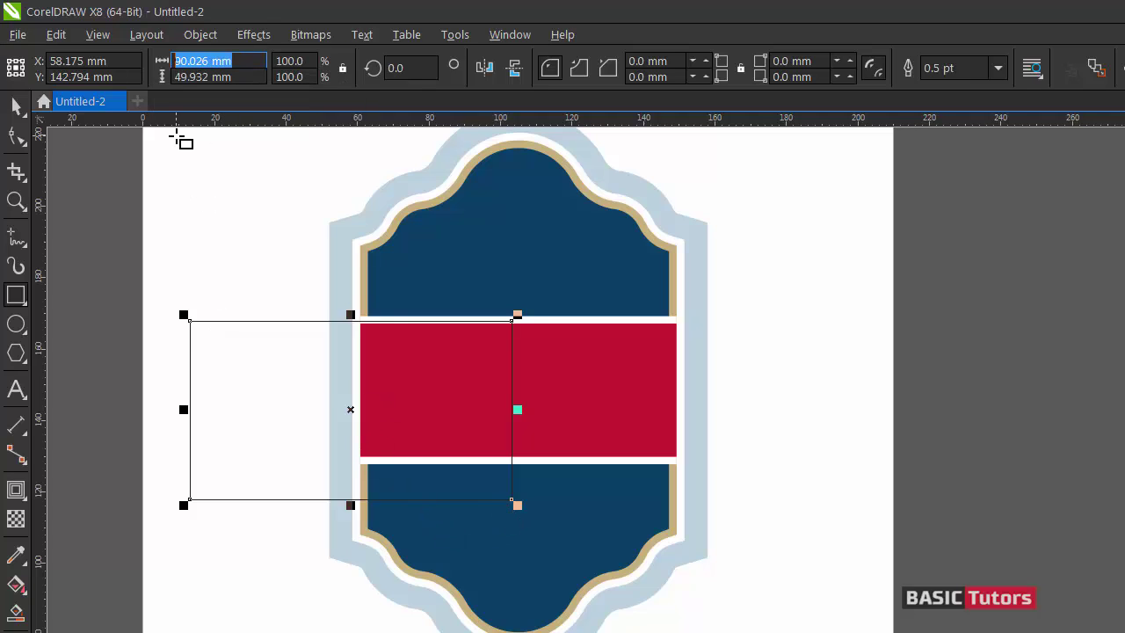
type("88")
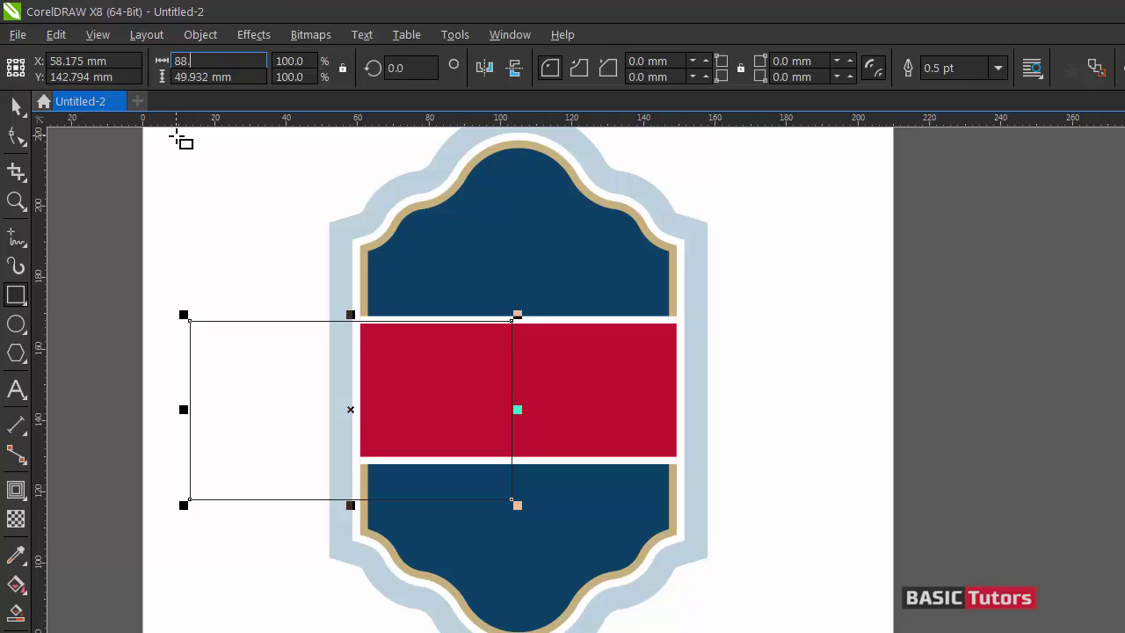
type(".498")
key("Tab")
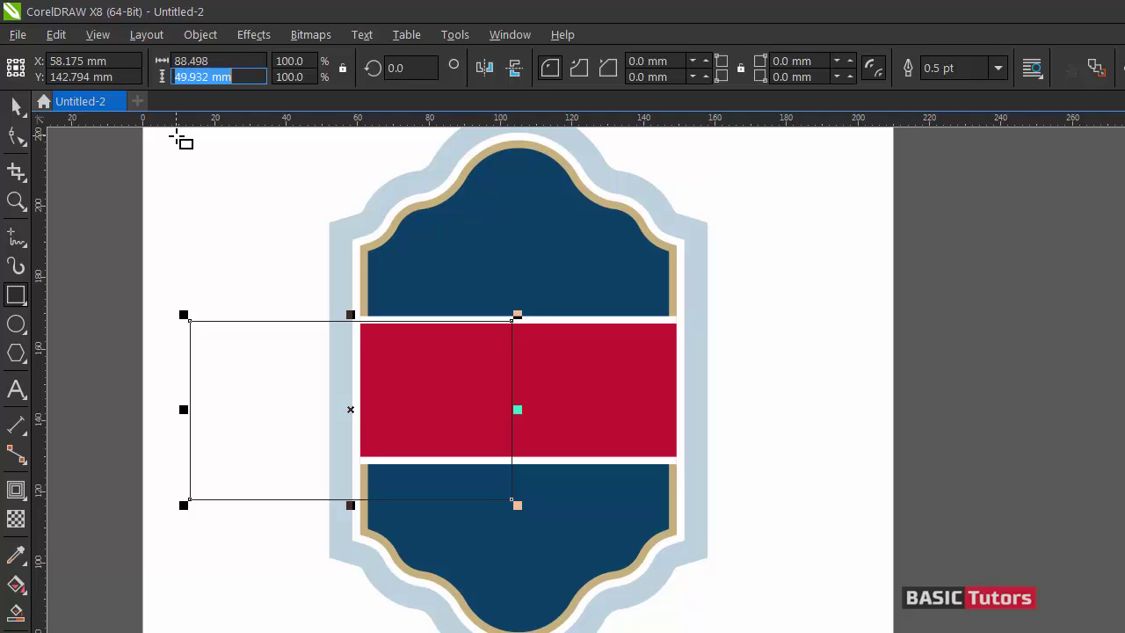
type("45")
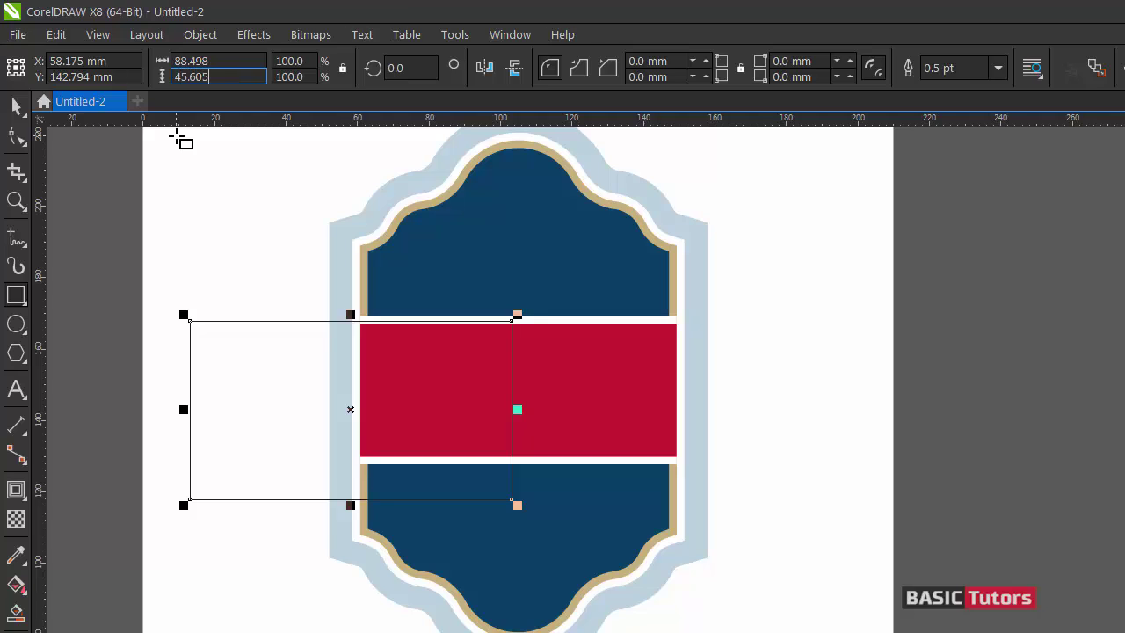
type(".605")
key("Return")
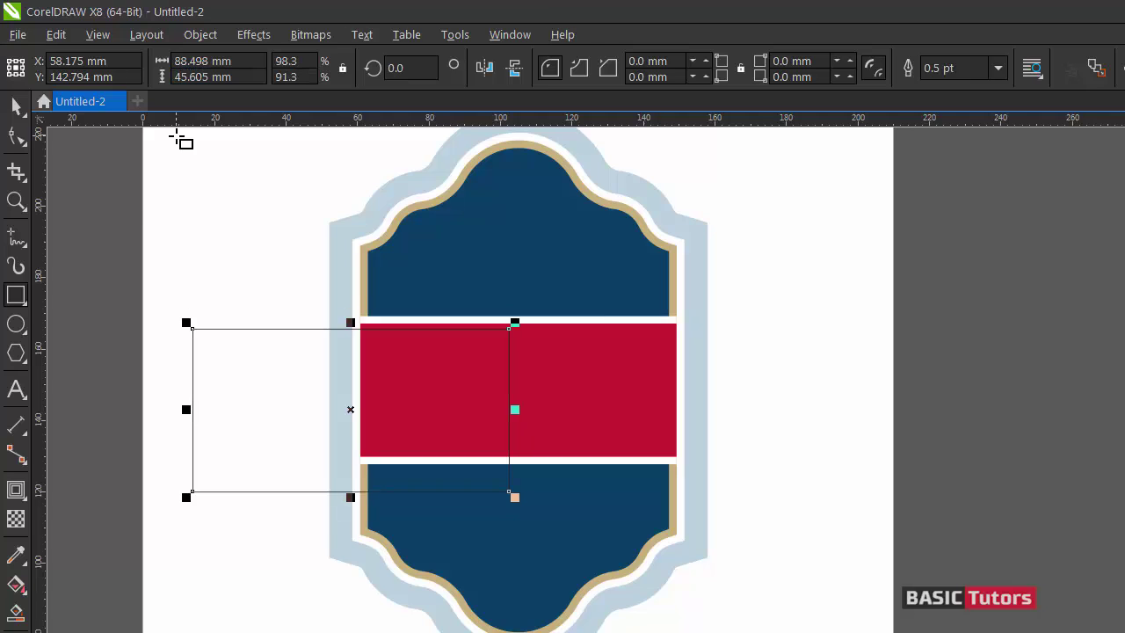
- Centre the 45.605 mm high rectangle horizontally and vertically on the dark blue shape
left_click(16, 106)
left_click(424, 274, "shift")
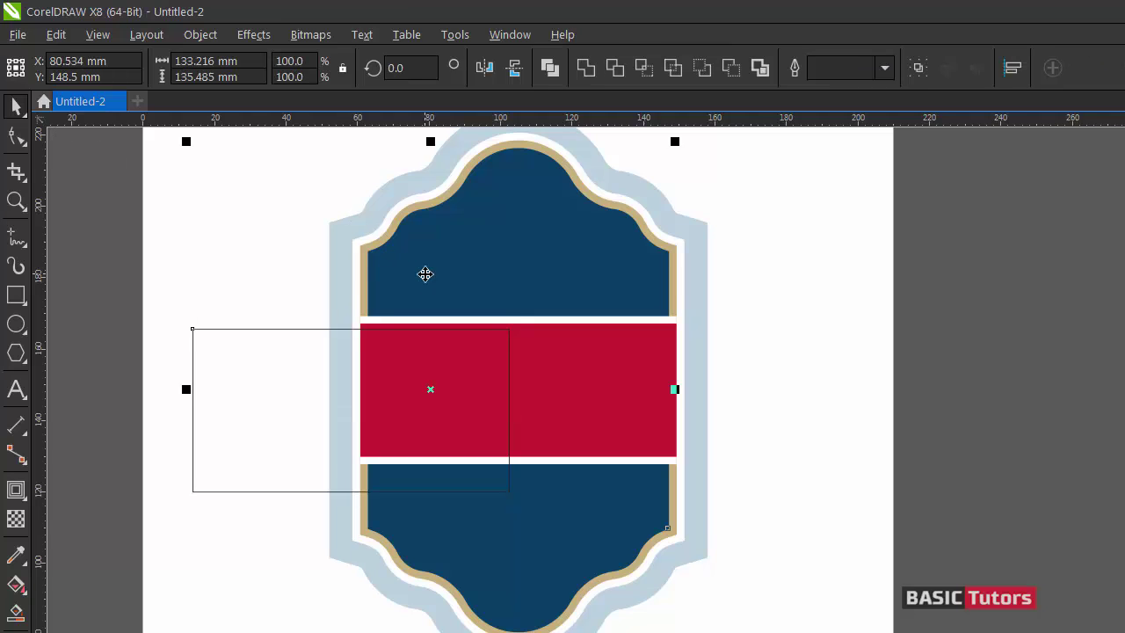
key("e")
key("c")
left_click(269, 234)
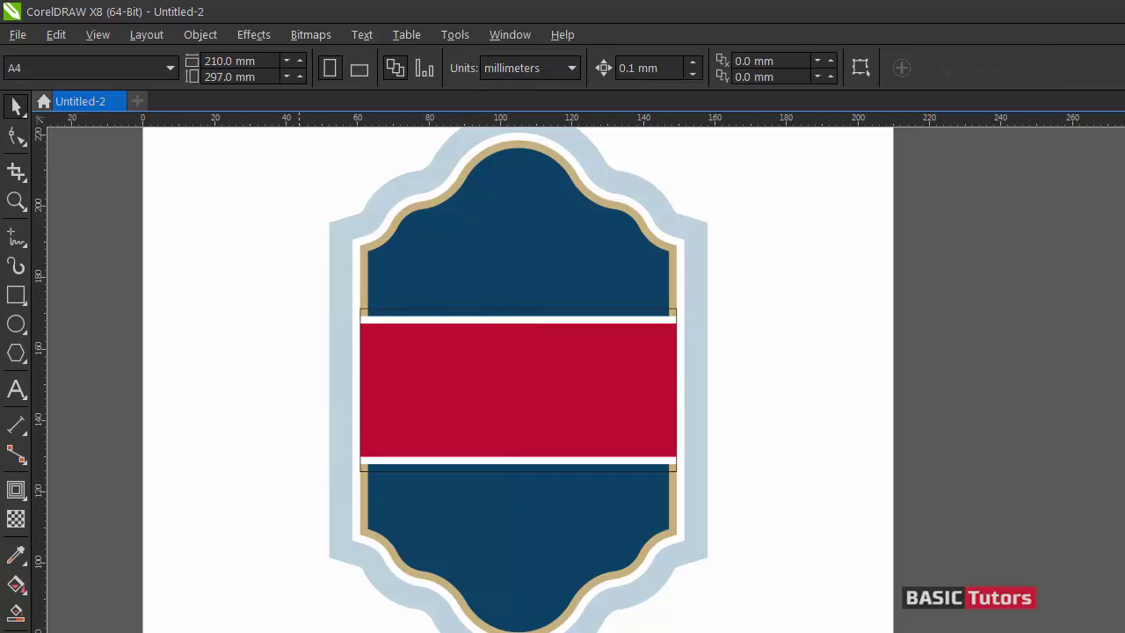
- Sample the frame's tan border colour and apply it as the third rectangle's fill
left_click(16, 554)
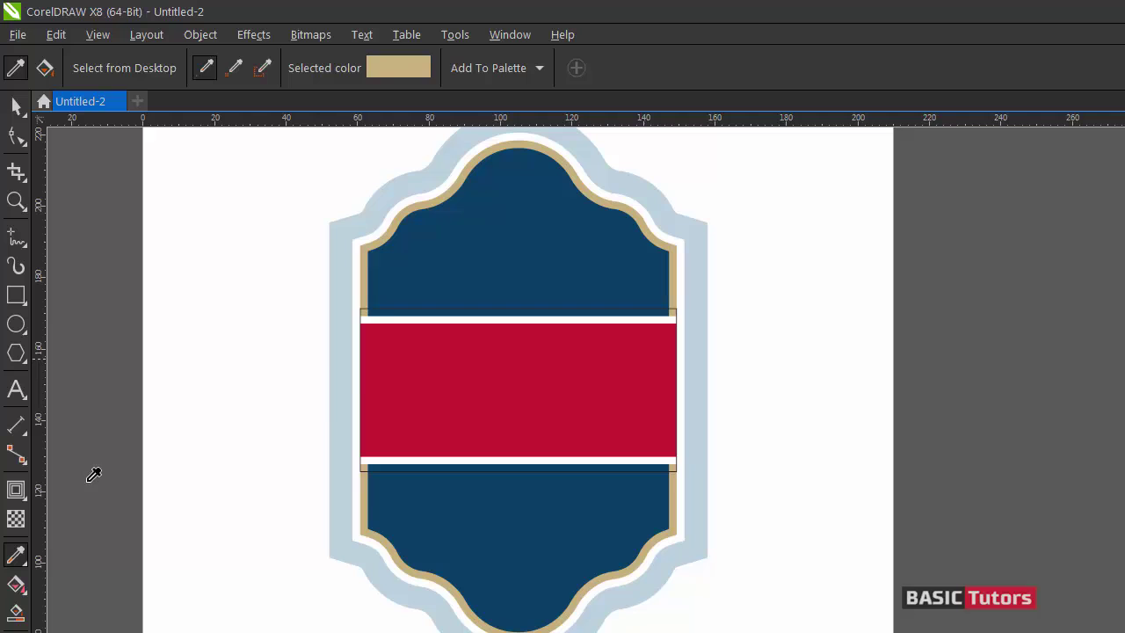
left_click(371, 256)
left_click(392, 312)
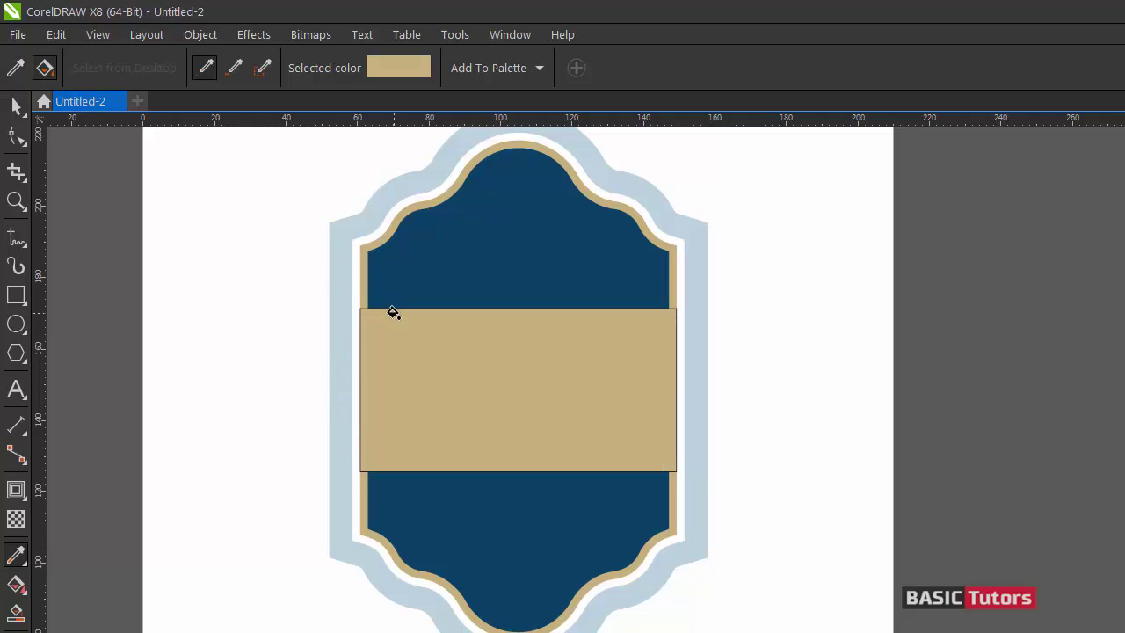
- Remove the tan rectangle's outline and move it two levels back, behind the red and white rectangles
key("space")
left_click(508, 378)
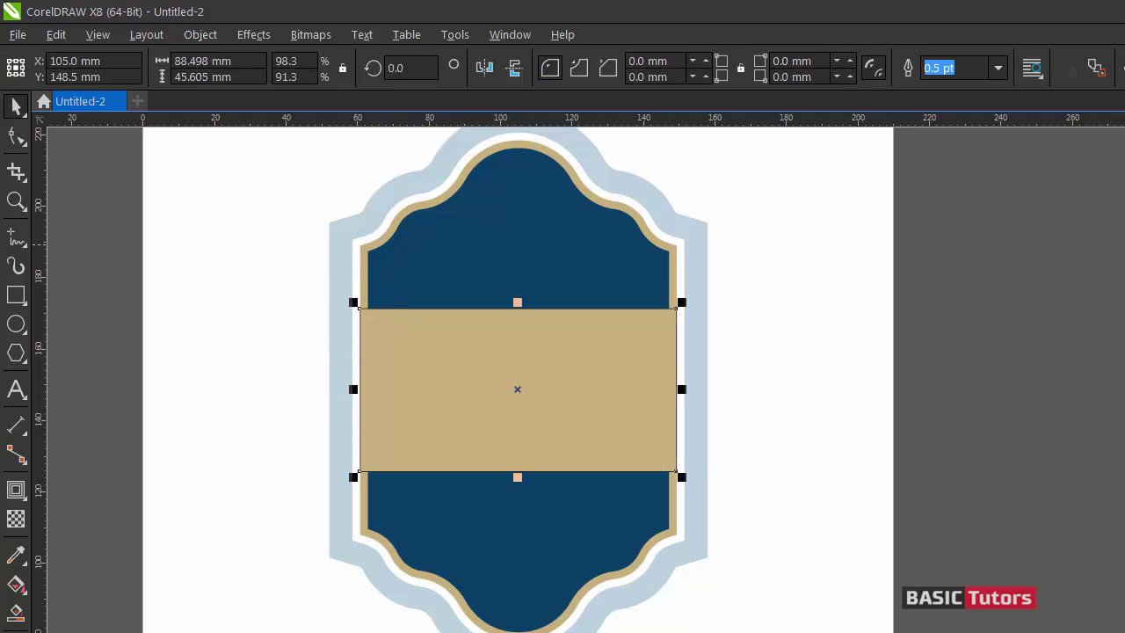
right_click(1124, 140)
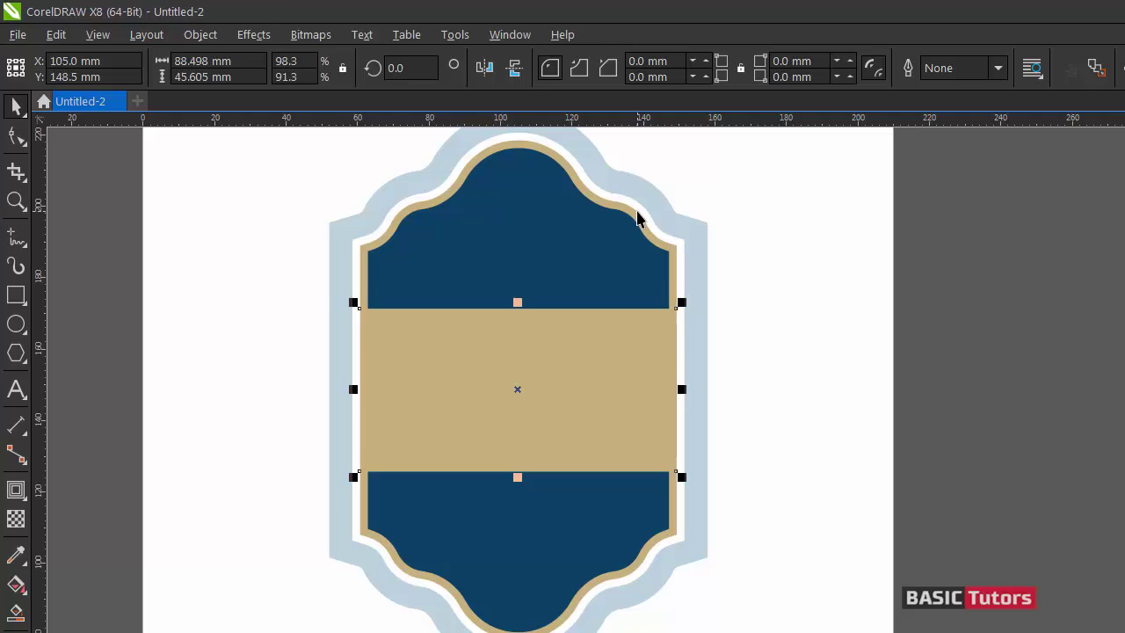
key("ctrl+Page_Down")
key("ctrl+Page_Down")
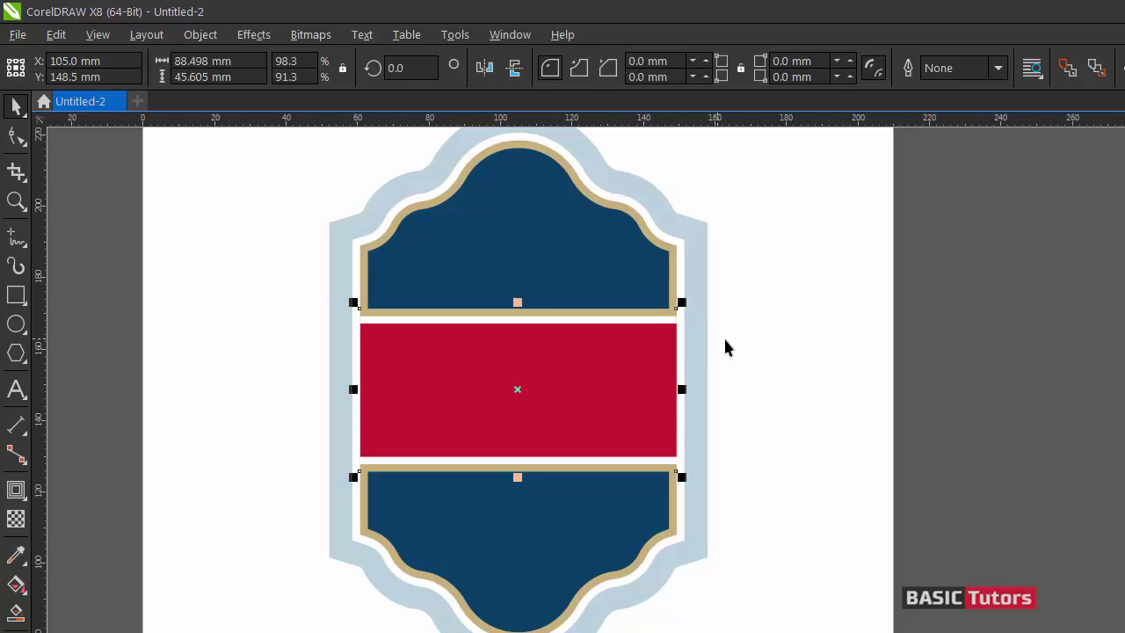
left_click(745, 341)
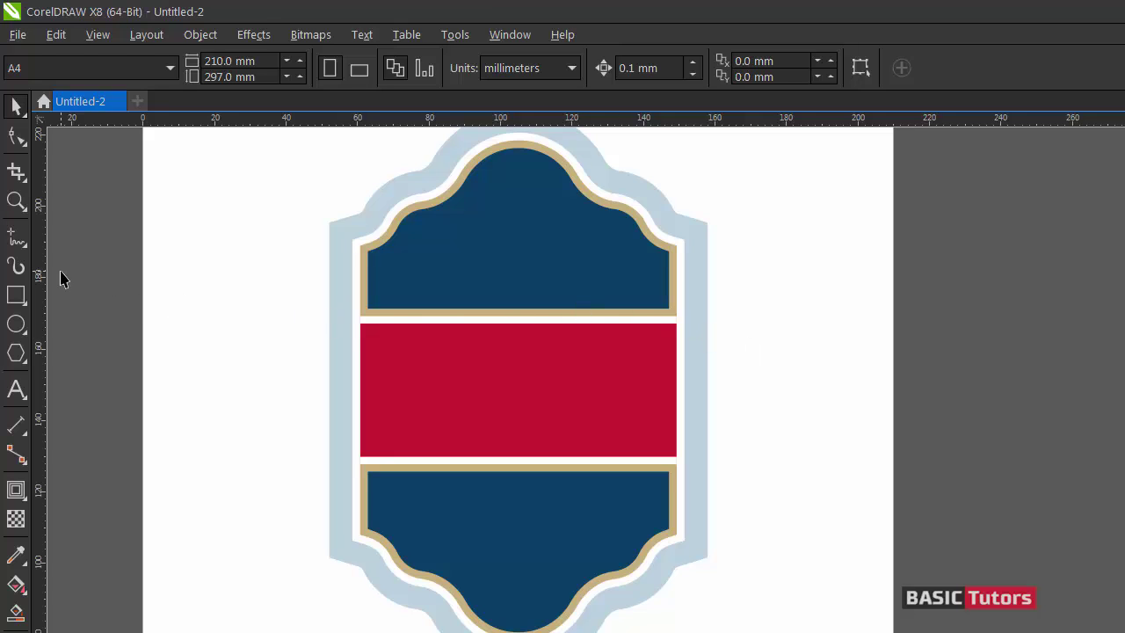
- Add the artistic text RED WINE on the page beside the frame
left_click(16, 390)
left_click(223, 343)
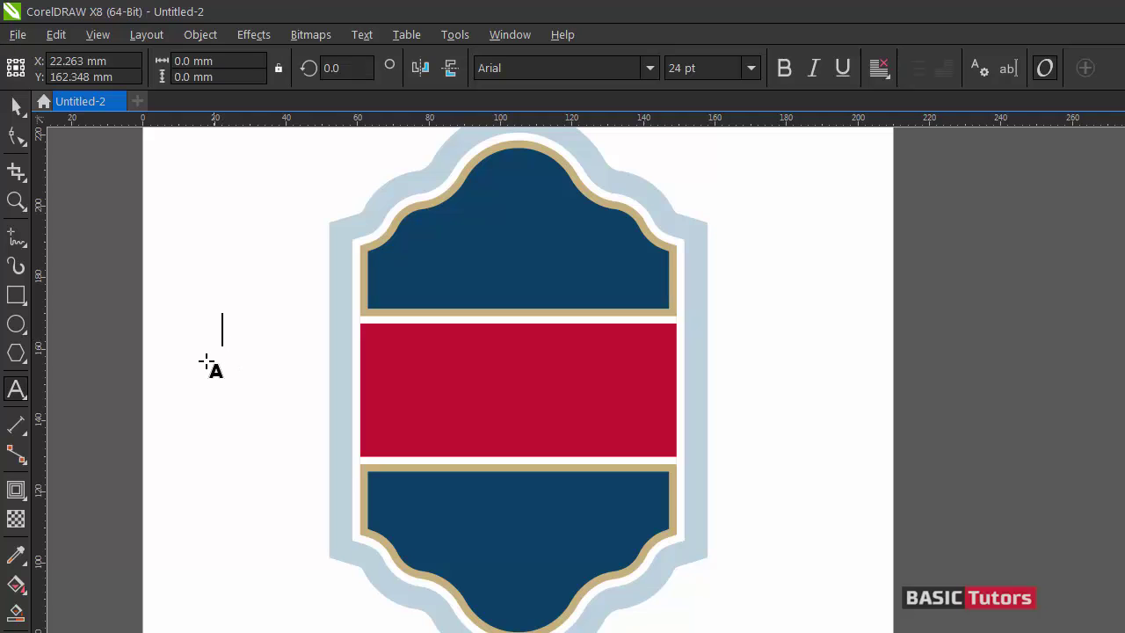
type("RED ")
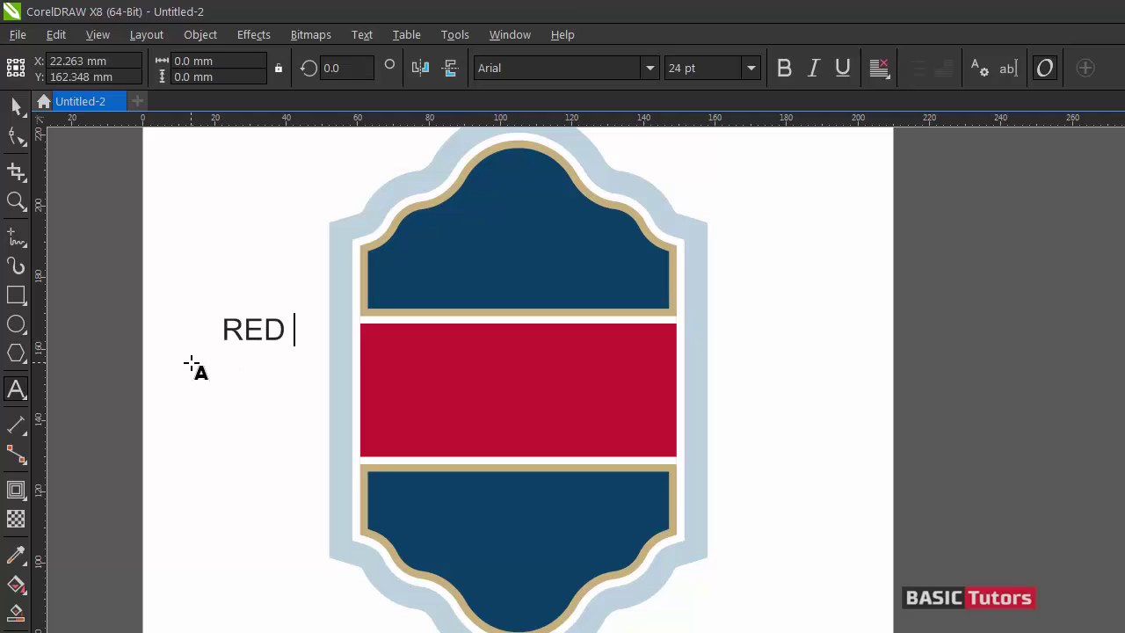
type("WINE")
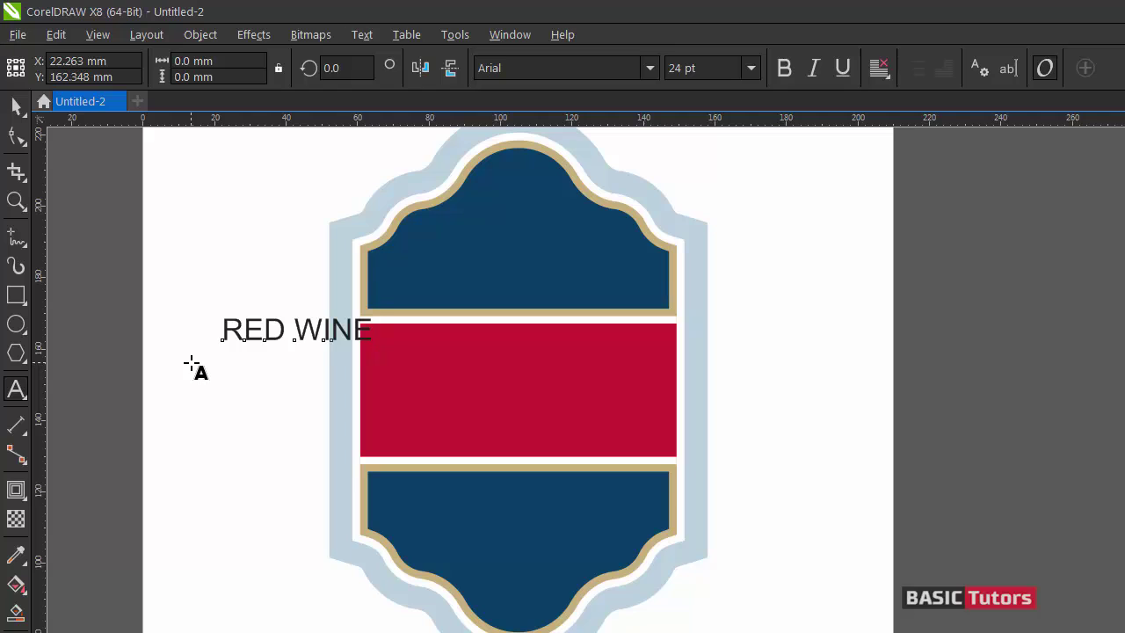
- Set the RED WINE text's font to Oswald
key("ctrl+space")
left_click(523, 66)
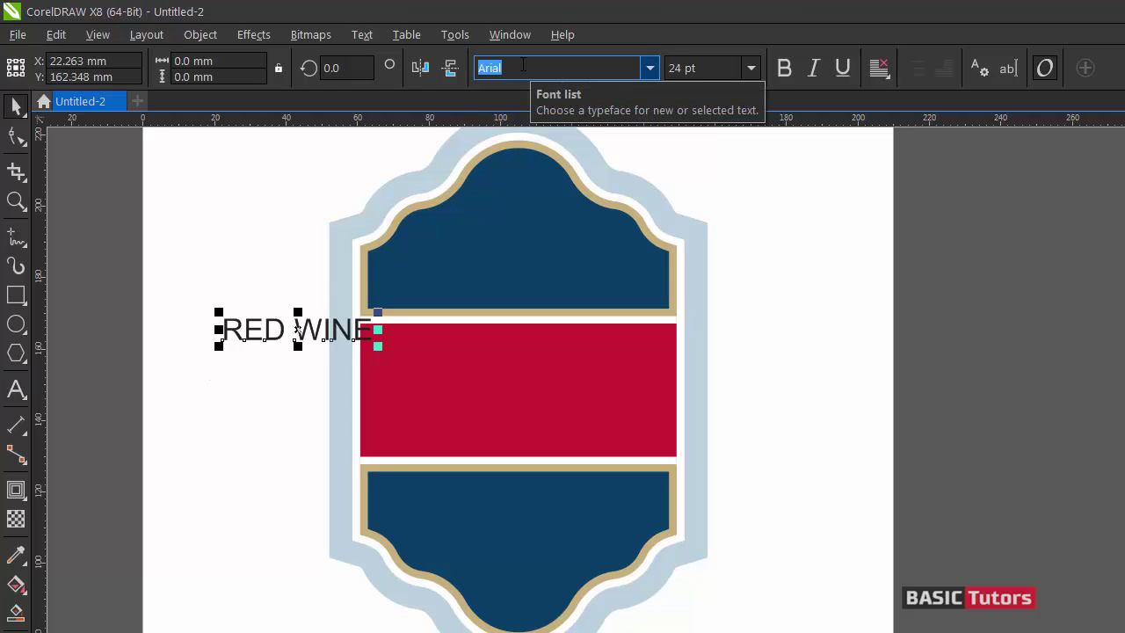
type("Oswald")
key("Return")
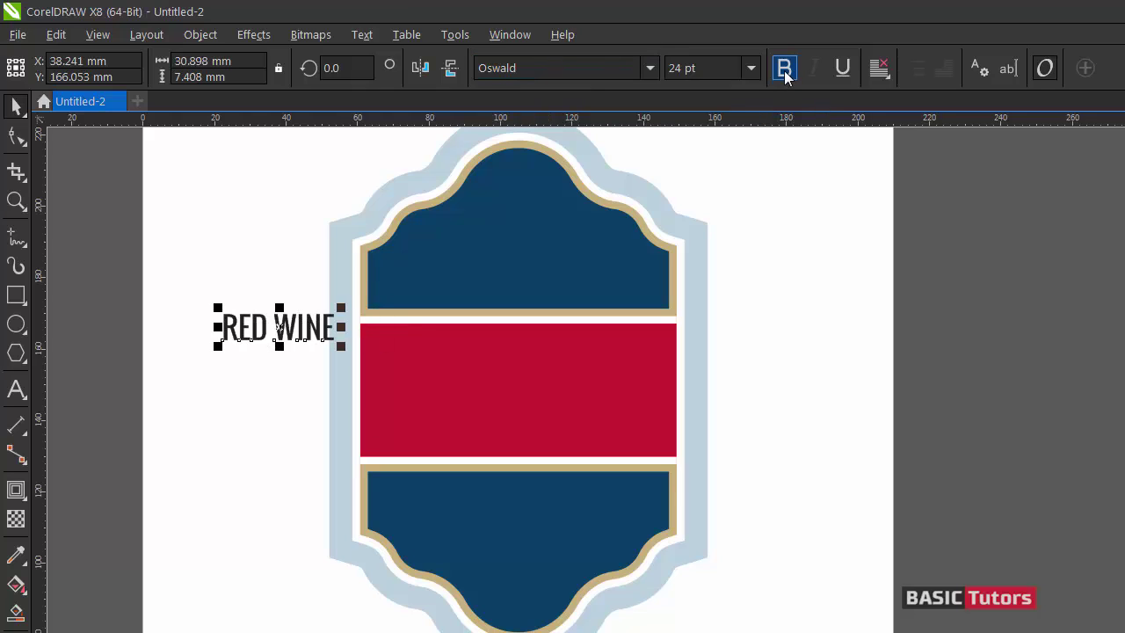
- Make the RED WINE text bold and set its size to 57 pt
left_click(784, 69)
left_click(694, 67)
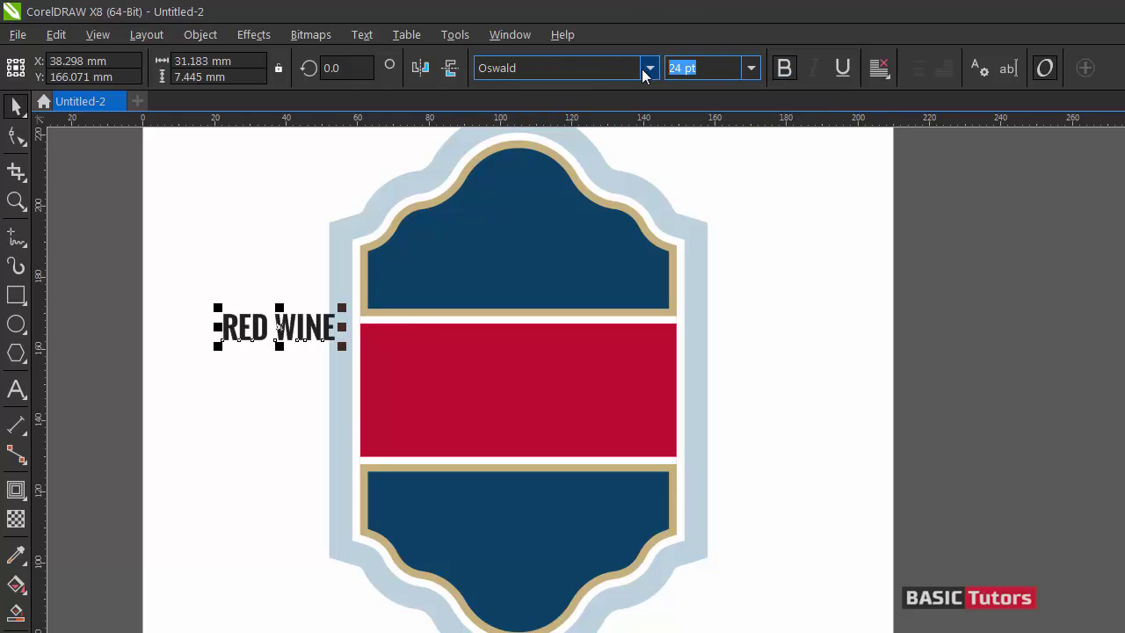
type("57")
key("Return")
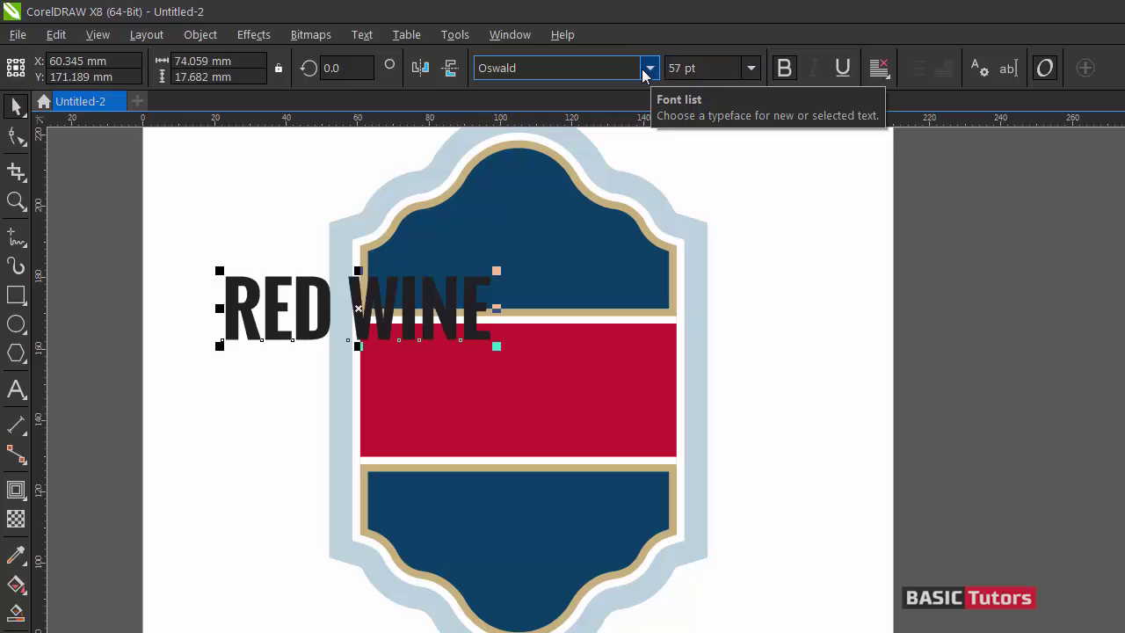
- Centre the RED WINE text horizontally and vertically on the red band
left_click(616, 384, "shift")
key("e")
key("c")
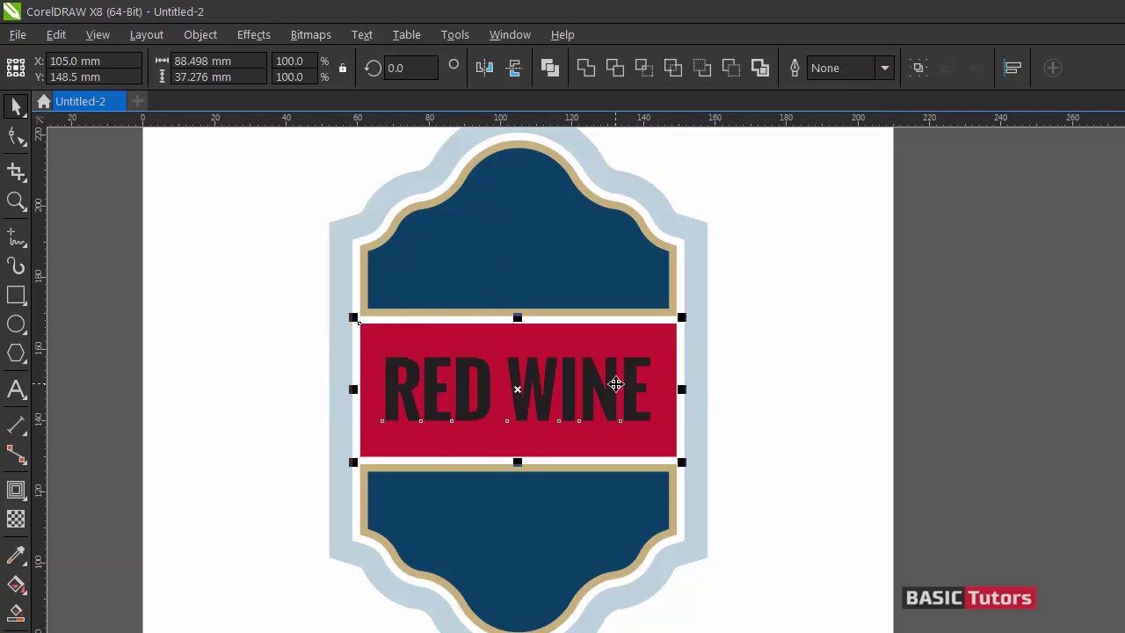
left_click(926, 322)
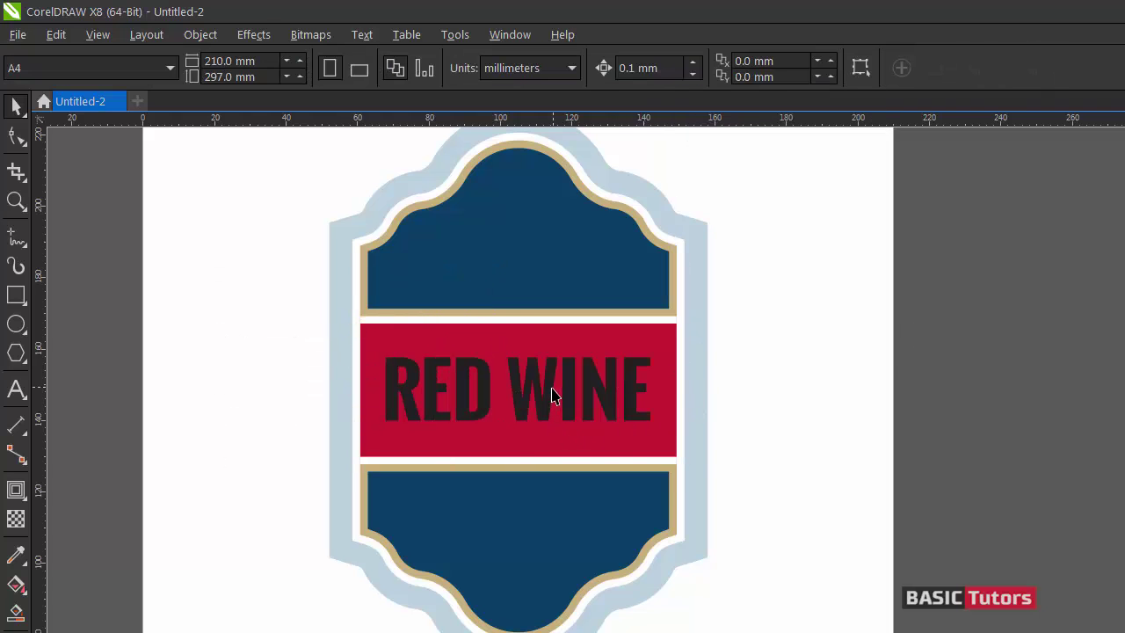
- Move the RED WINE text up about 3 mm within the red band and fill it white
left_click(534, 395)
left_click_drag(516, 395, 517, 379)
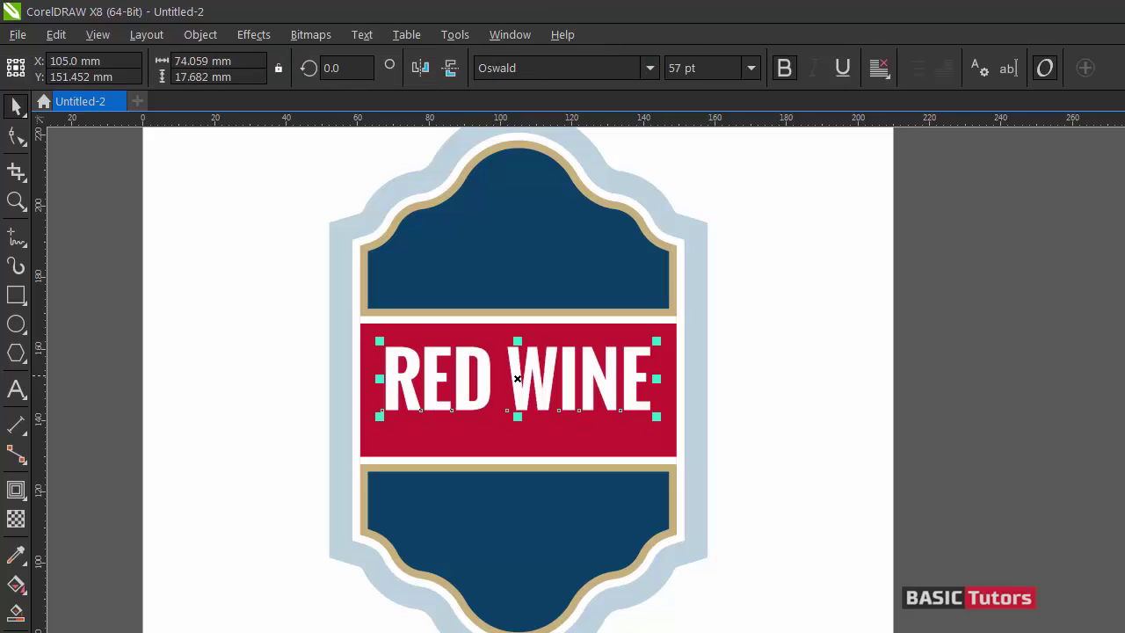
left_click(920, 309)
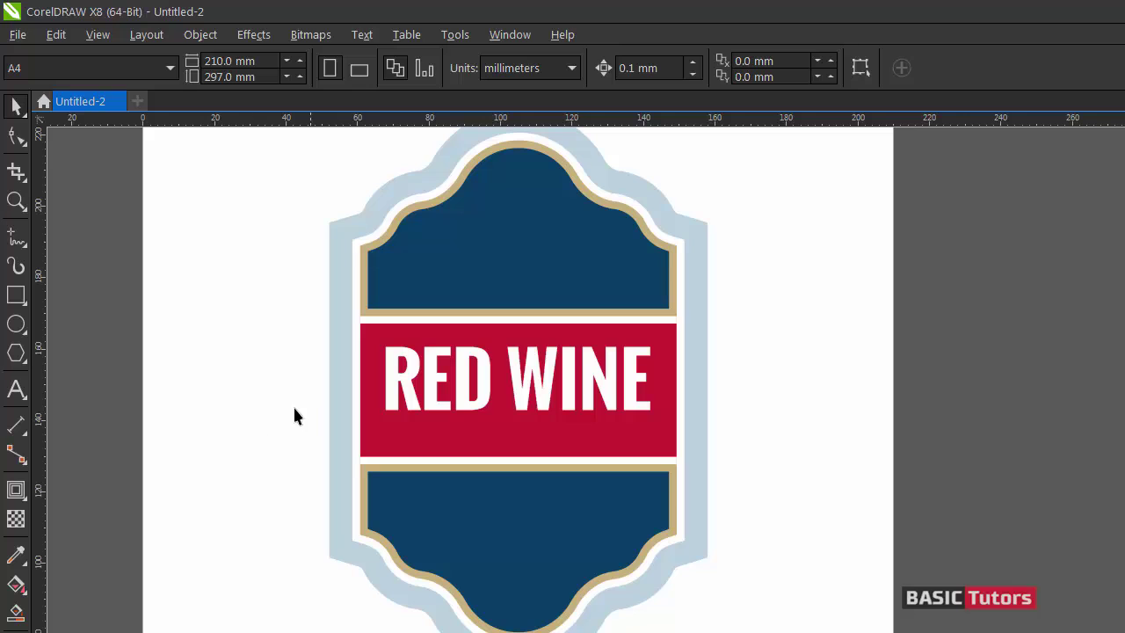
- Add the artistic text PRODUCE OF PROTUGAL, starting on the page beside the frame
left_click(17, 388)
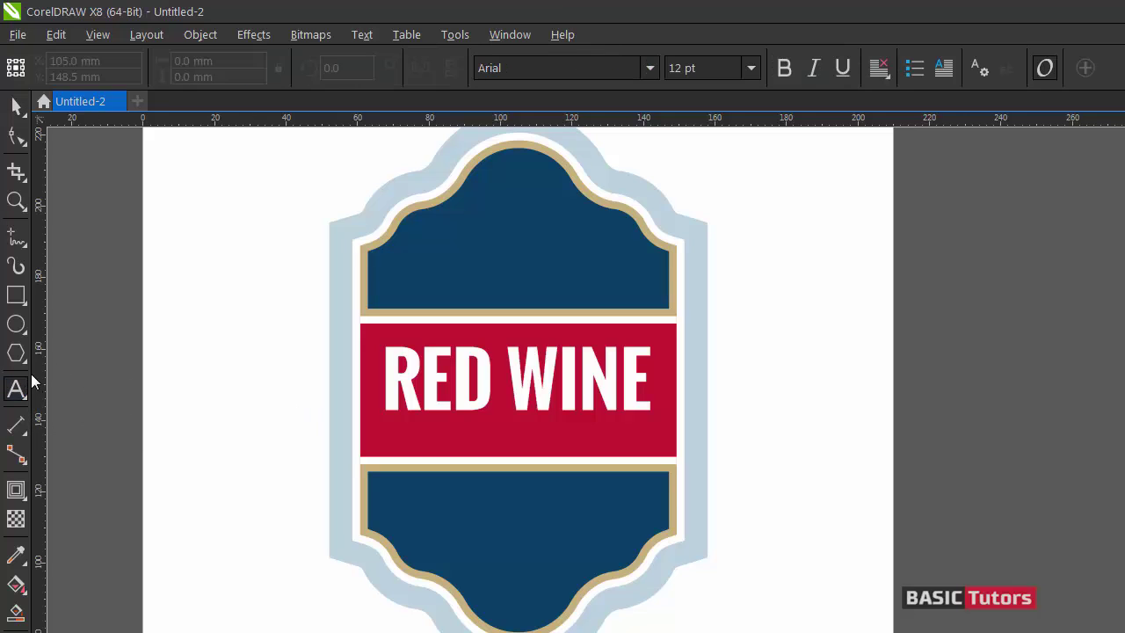
left_click(205, 362)
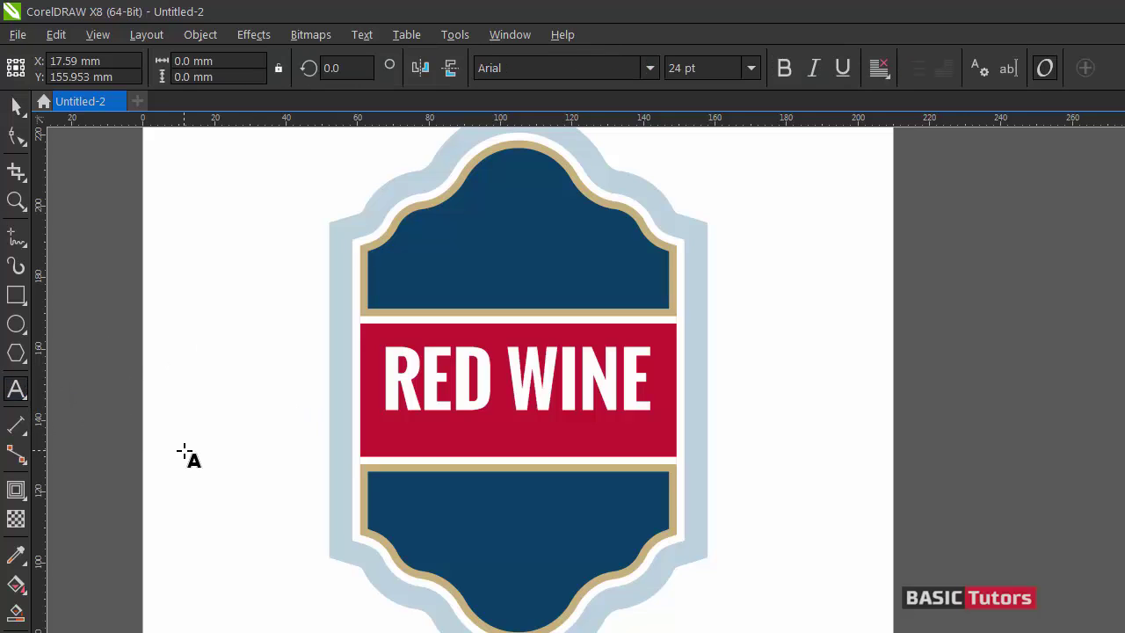
type("PRODUCE")
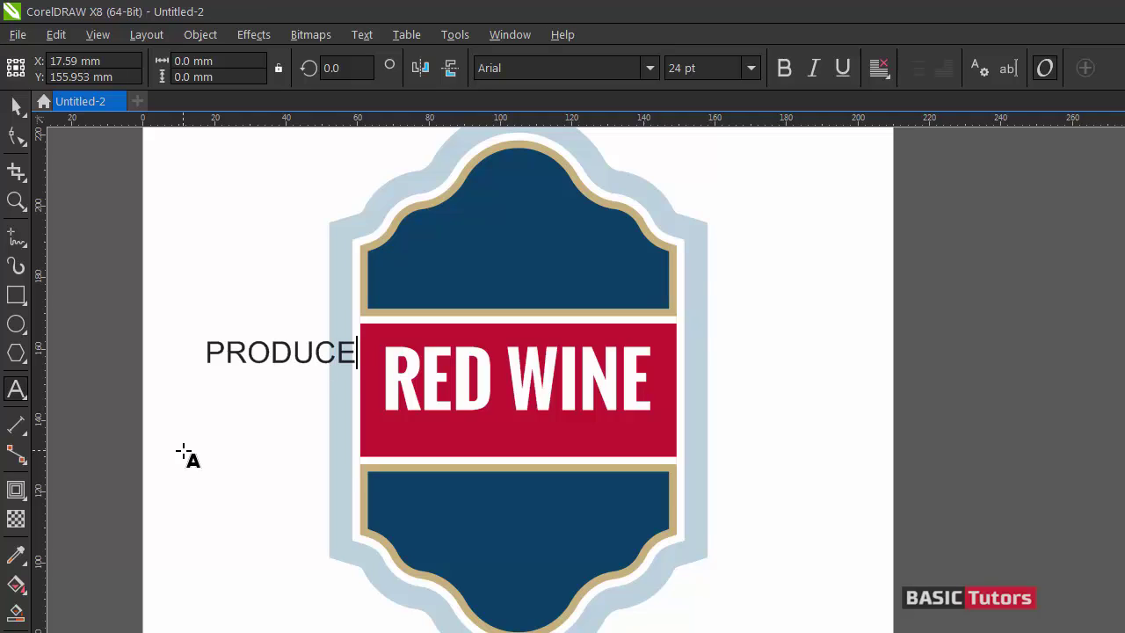
type(" OF PROT")
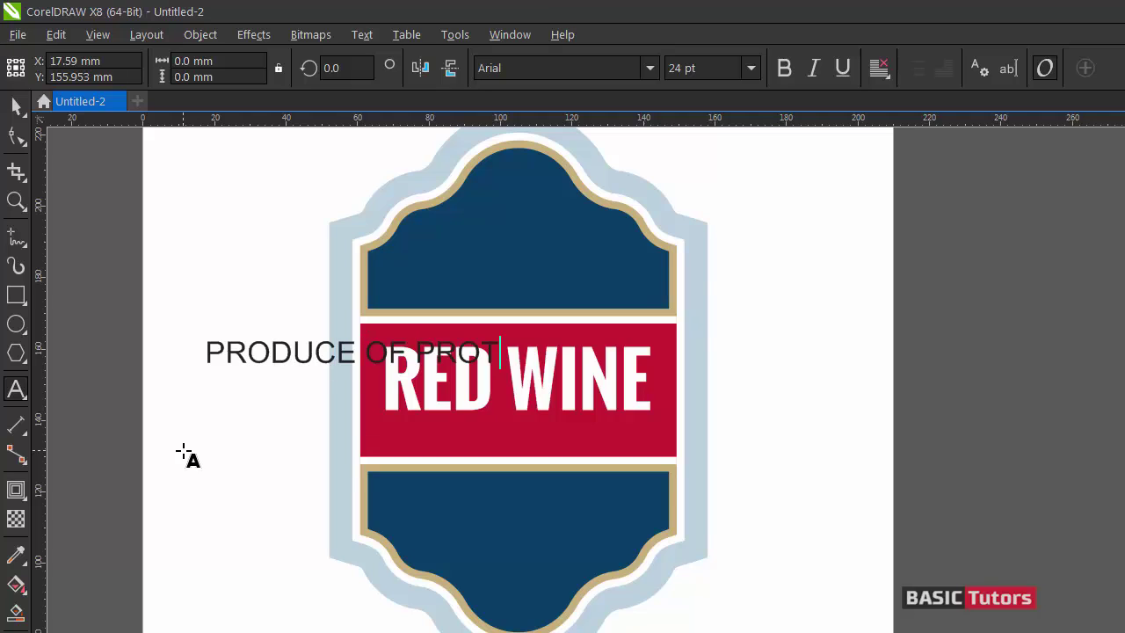
type("UGAL")
key("ctrl+space")
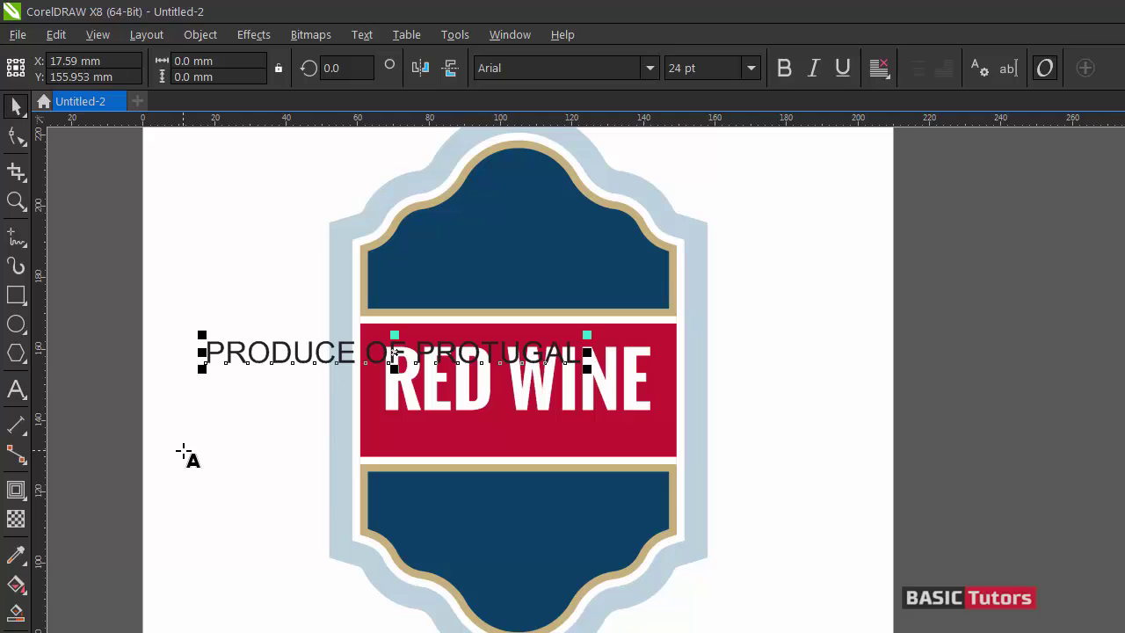
- Set the PRODUCE OF PROTUGAL text's font to Montserrat SemiBold at 12 pt
left_click(537, 66)
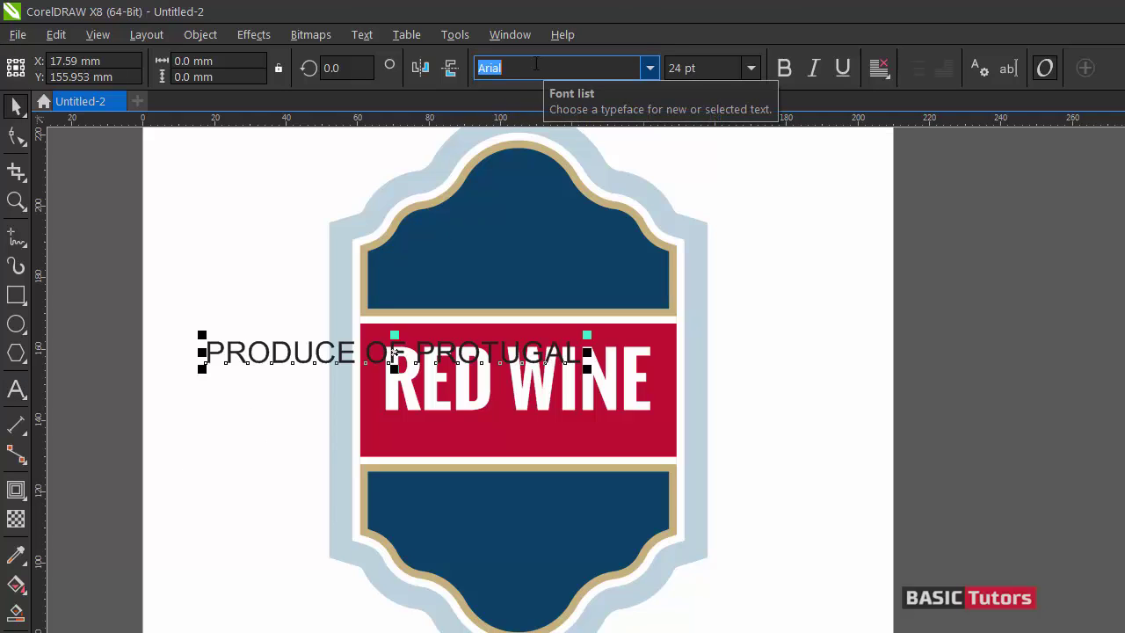
type("Mo")
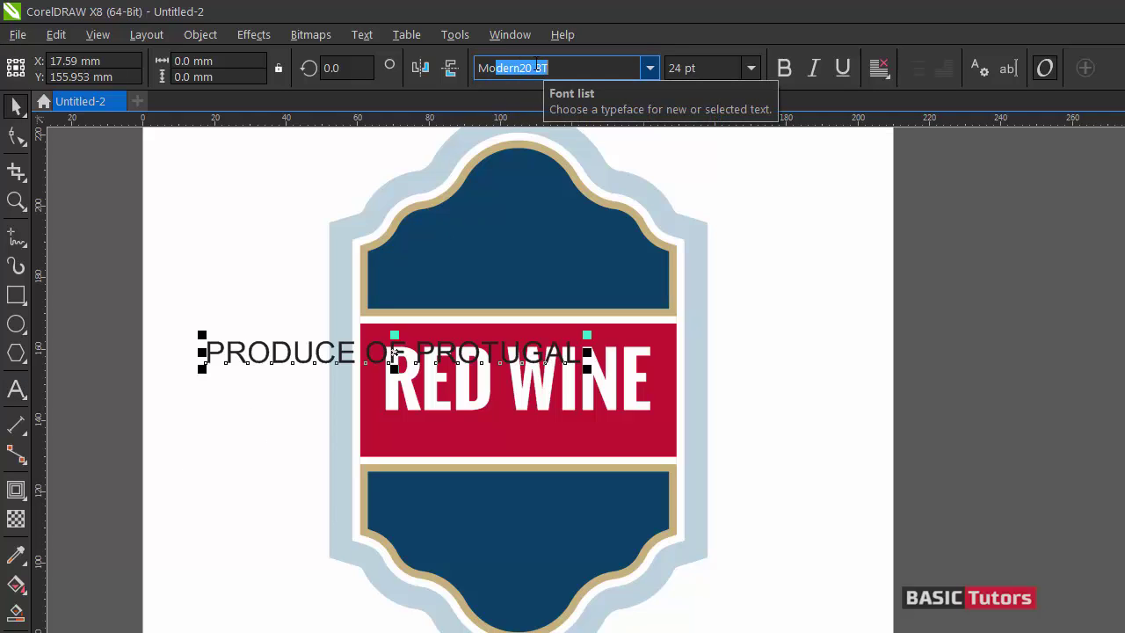
type("ntserrat")
key("Return")
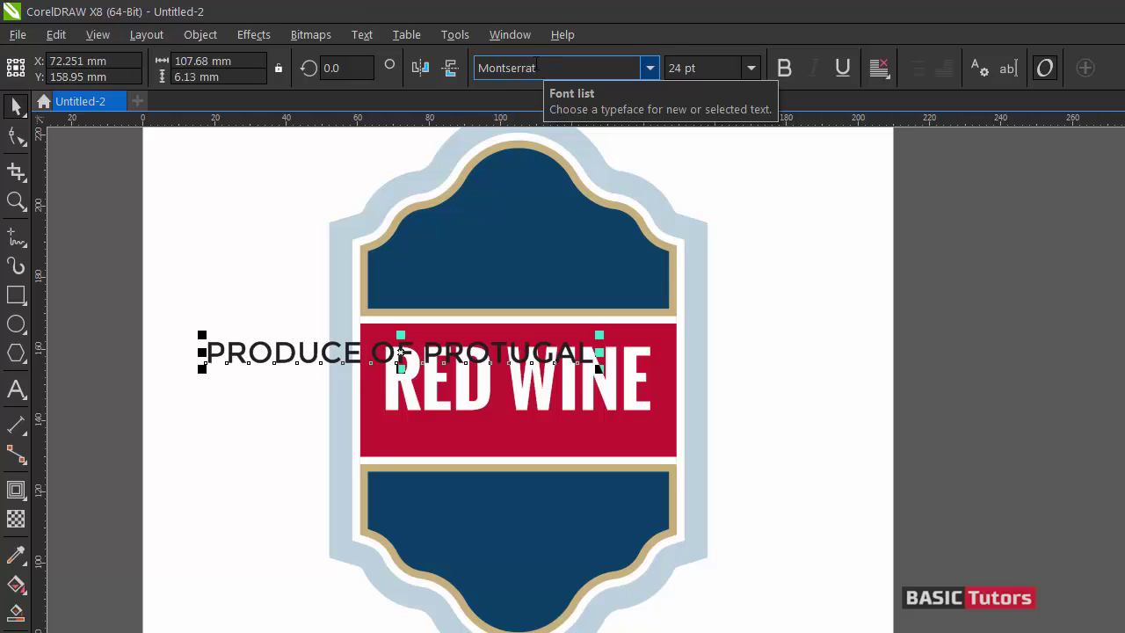
left_click(650, 68)
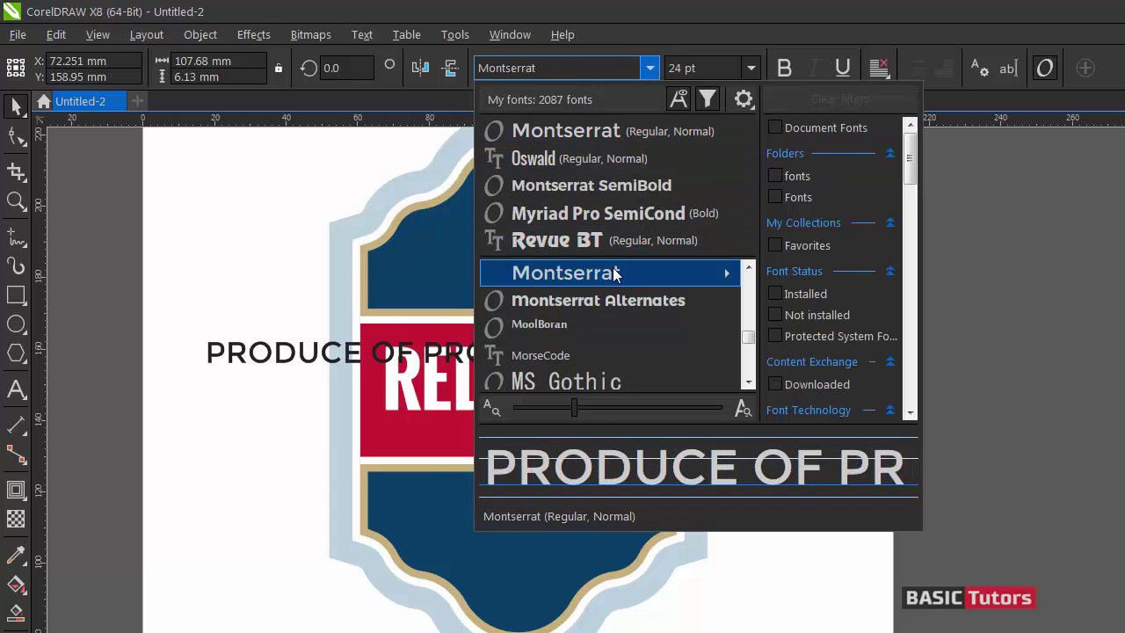
mouse_move(669, 271)
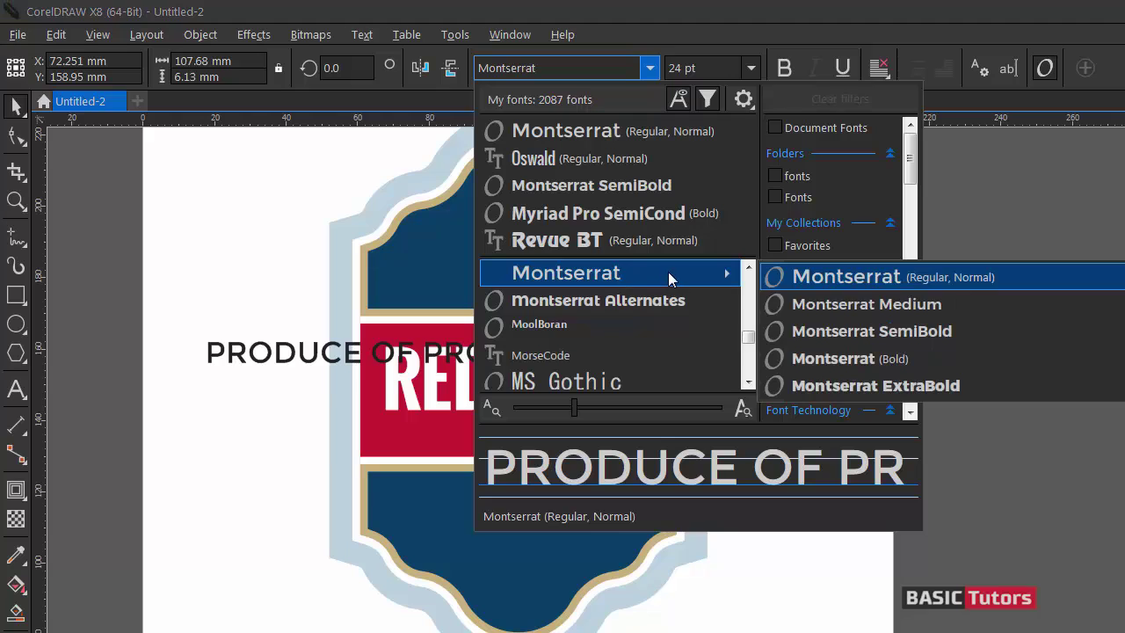
left_click(879, 327)
left_click(695, 68)
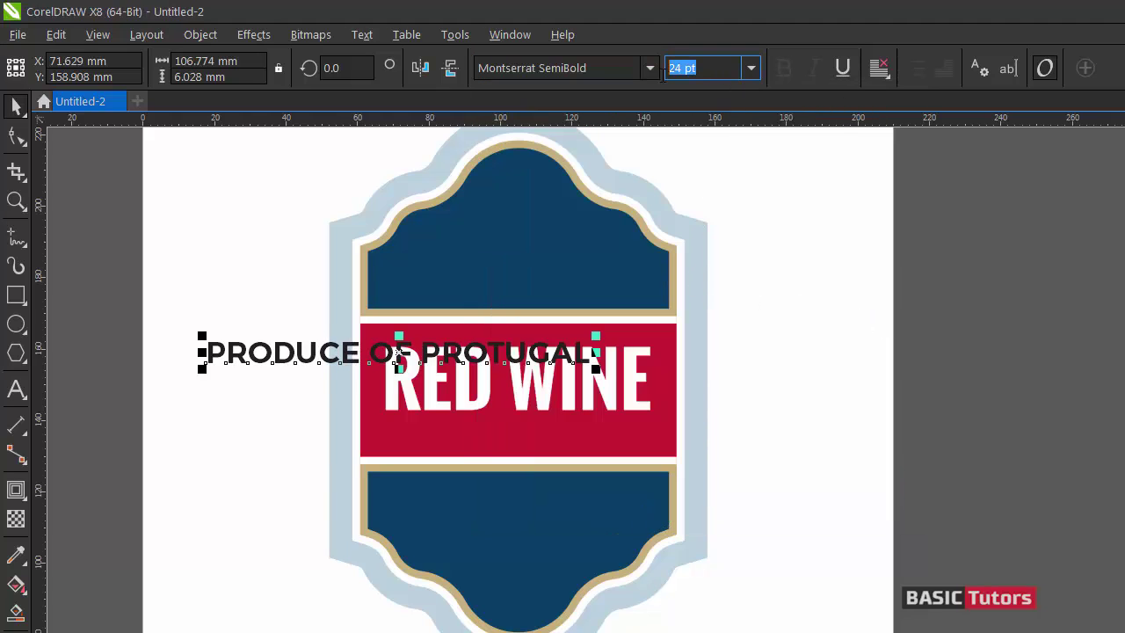
type("12")
key("Return")
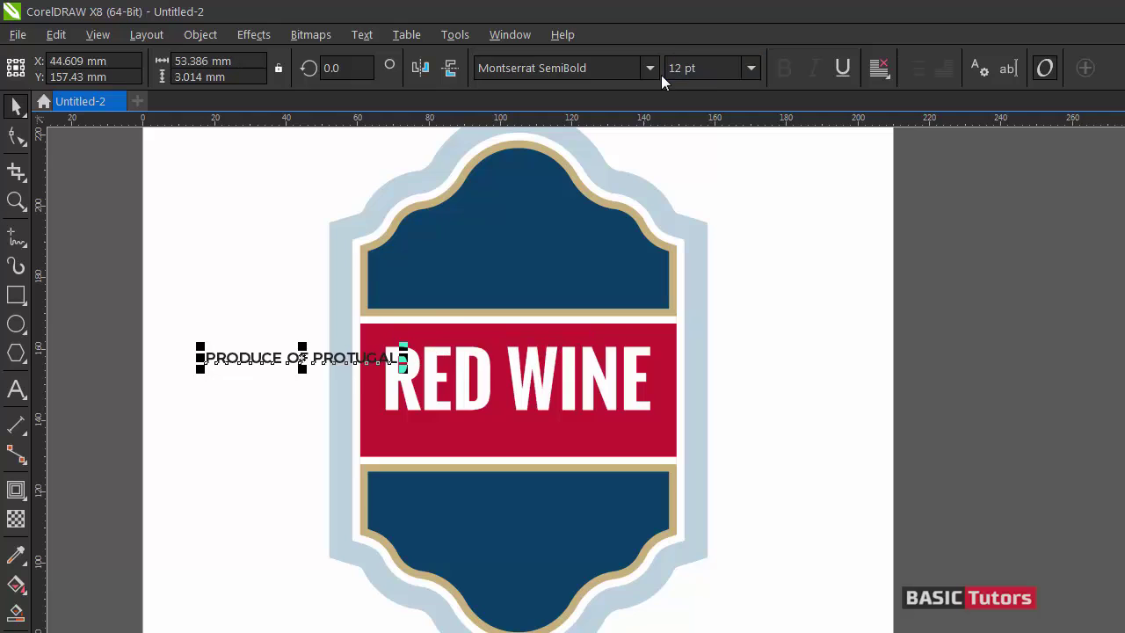
- Place the PRODUCE OF PROTUGAL text below RED WINE and centre it horizontally on the red band
left_click_drag(299, 356, 521, 438)
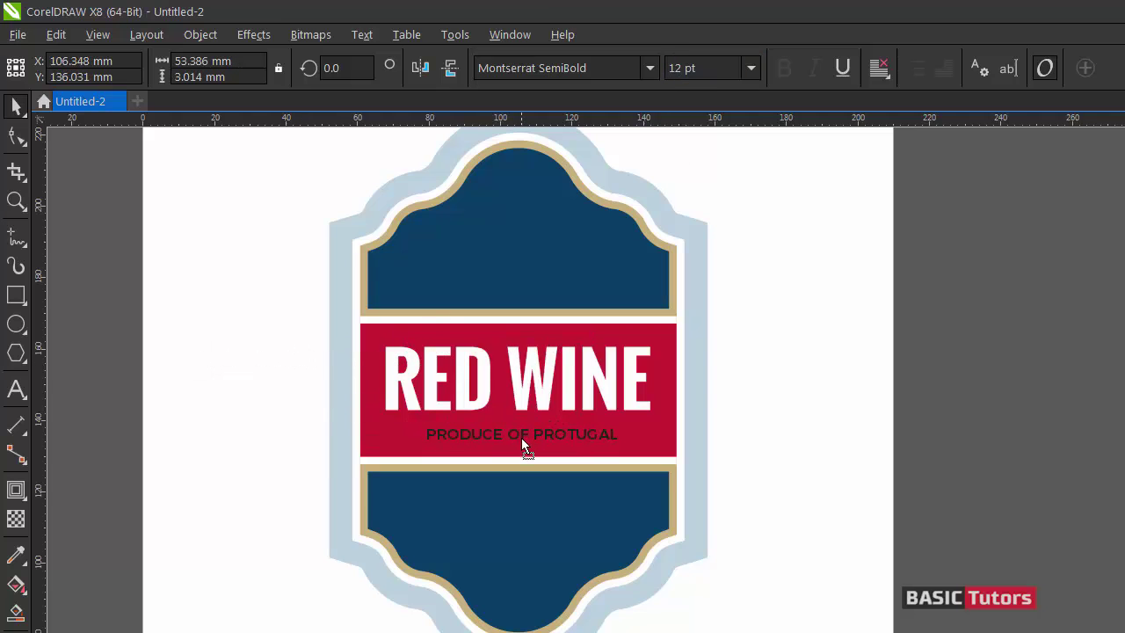
left_click(648, 423, "shift")
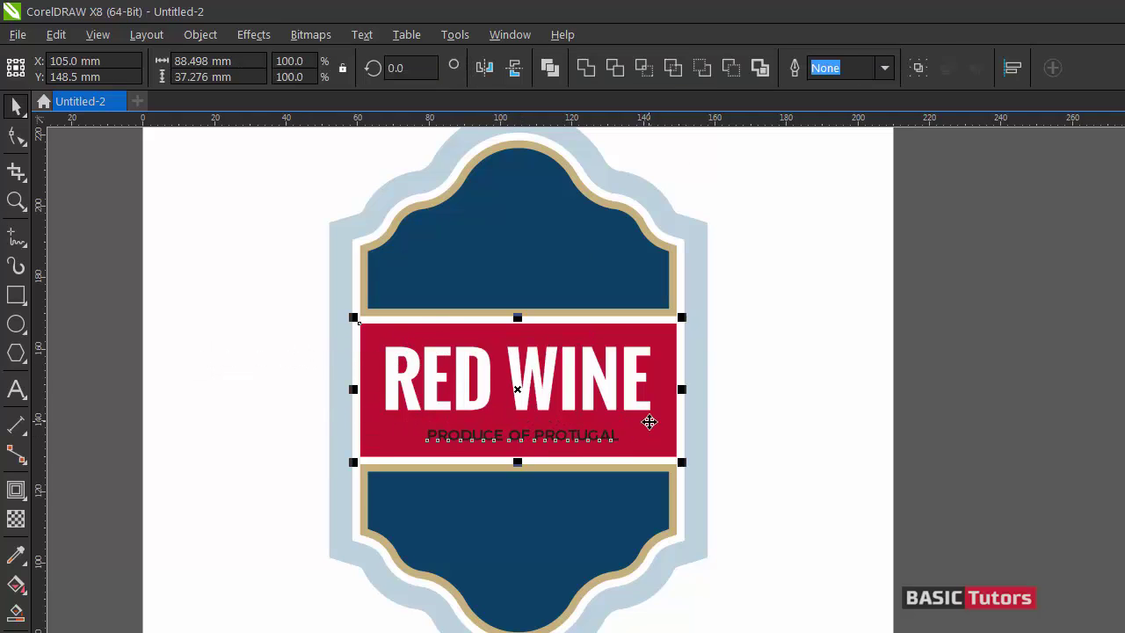
key("c")
left_click(827, 395)
left_click(826, 401)
- Copy only the fill property from the frame's tan border to the PRODUCE OF PROTUGAL text
left_click(603, 439)
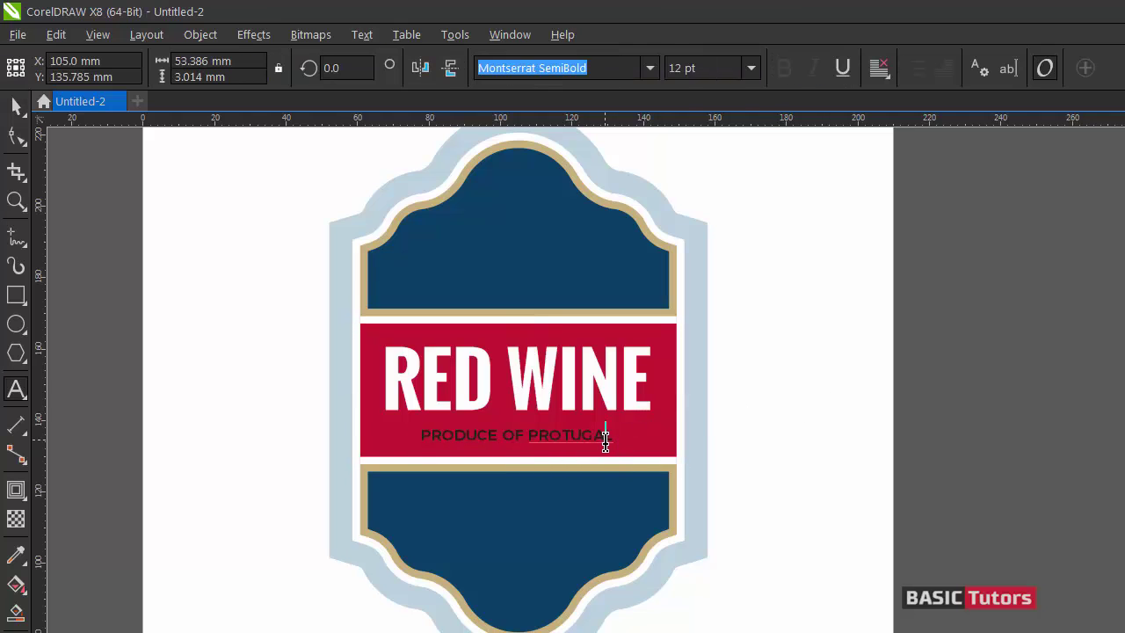
double_click(605, 440)
key("ctrl+space")
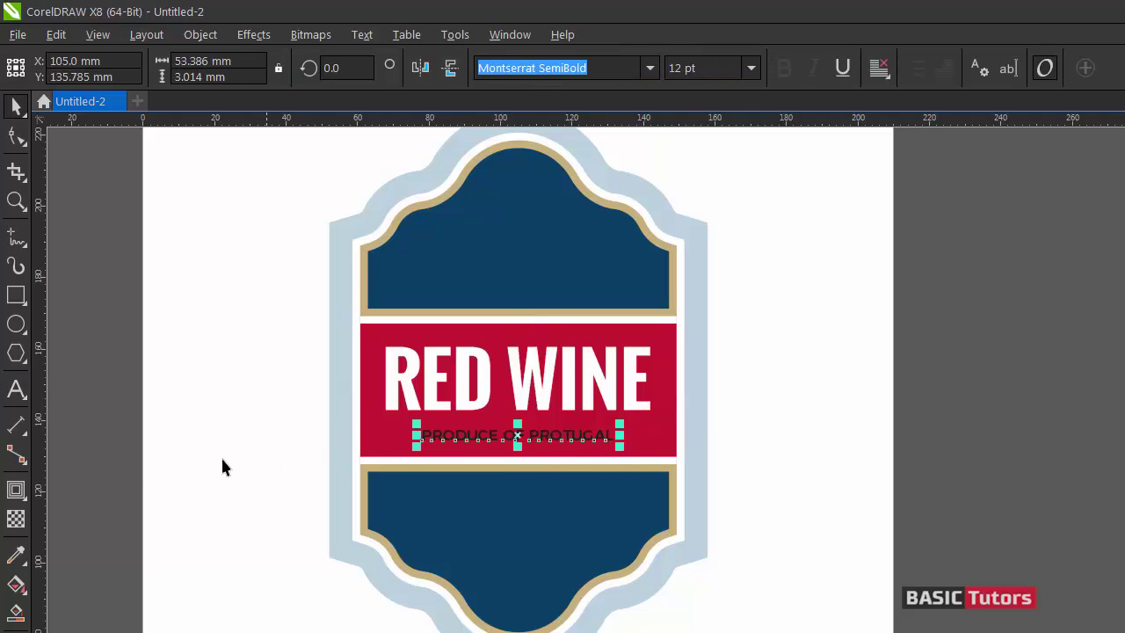
key("alt+e")
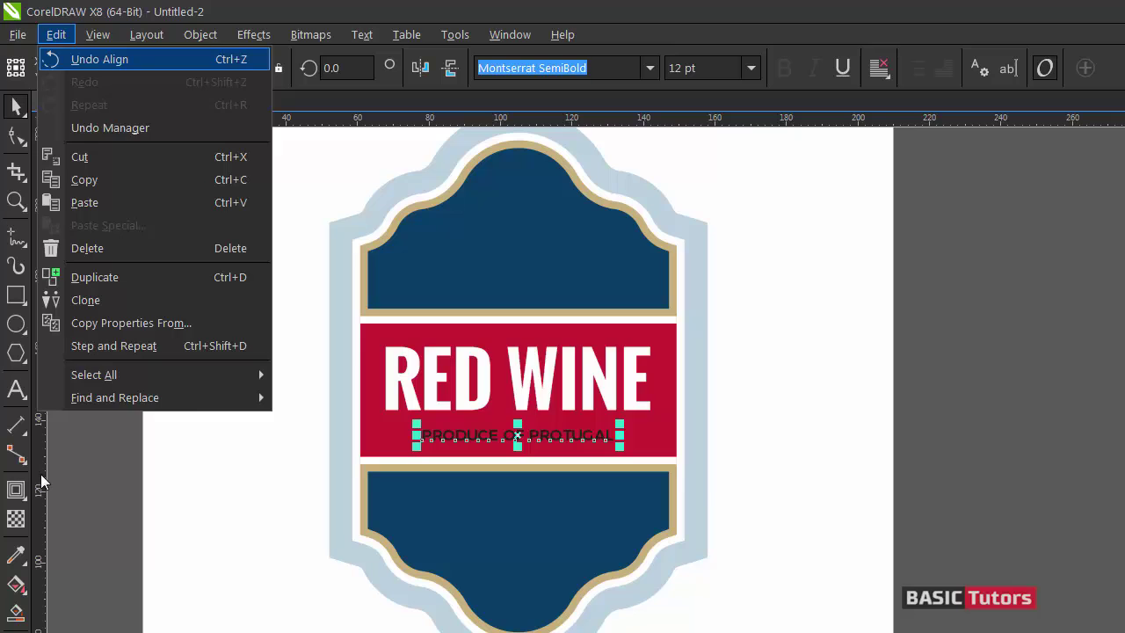
key("m")
left_click(532, 366)
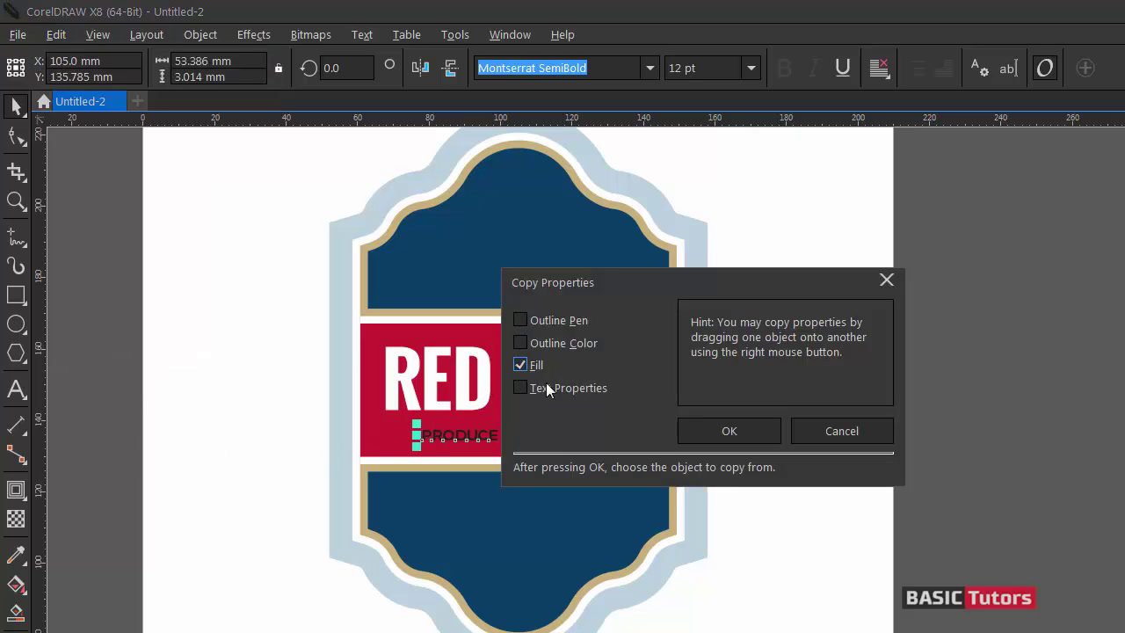
left_click(726, 431)
left_click(417, 309)
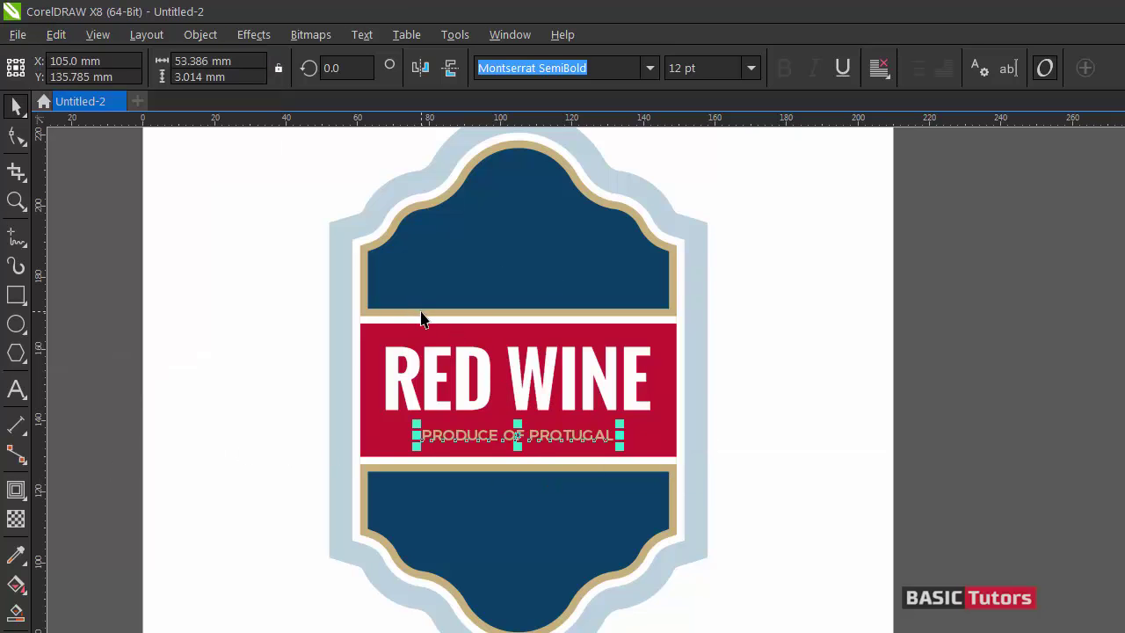
left_click(816, 347)
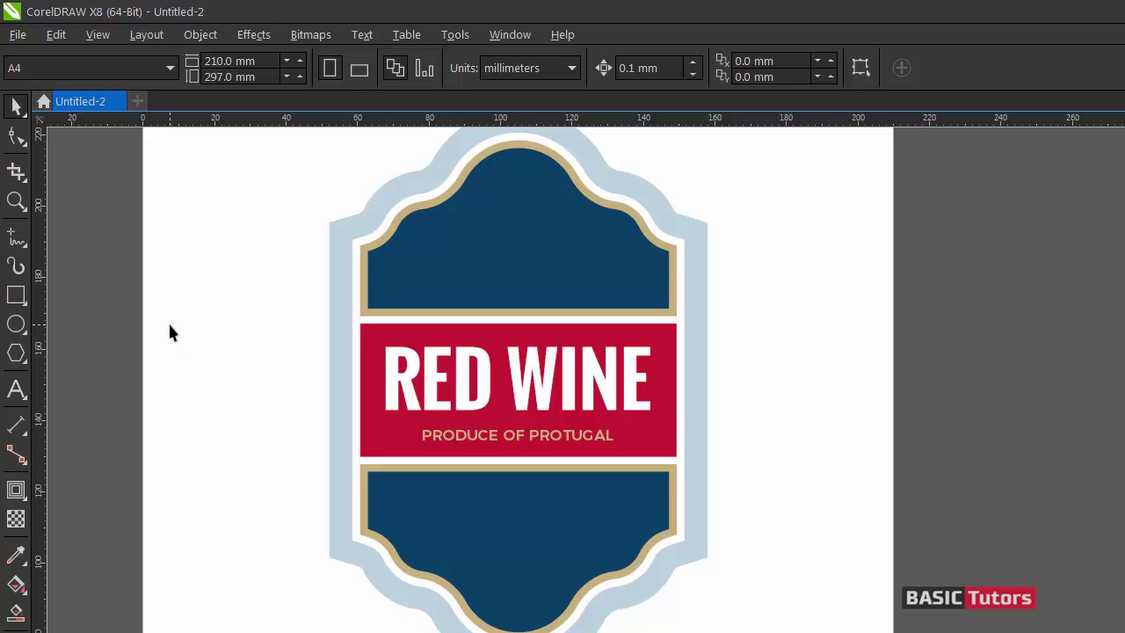
- Add the artistic text PREMIUM QUALITY, starting on the page beside the upper blue area
left_click(16, 390)
left_click(160, 270)
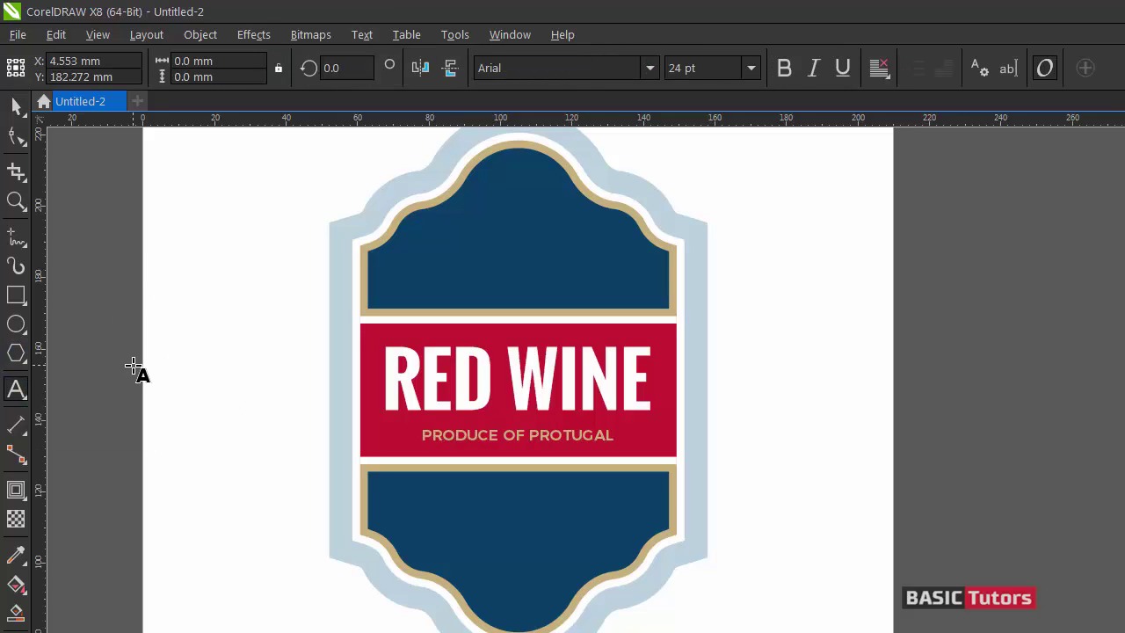
type("PRE")
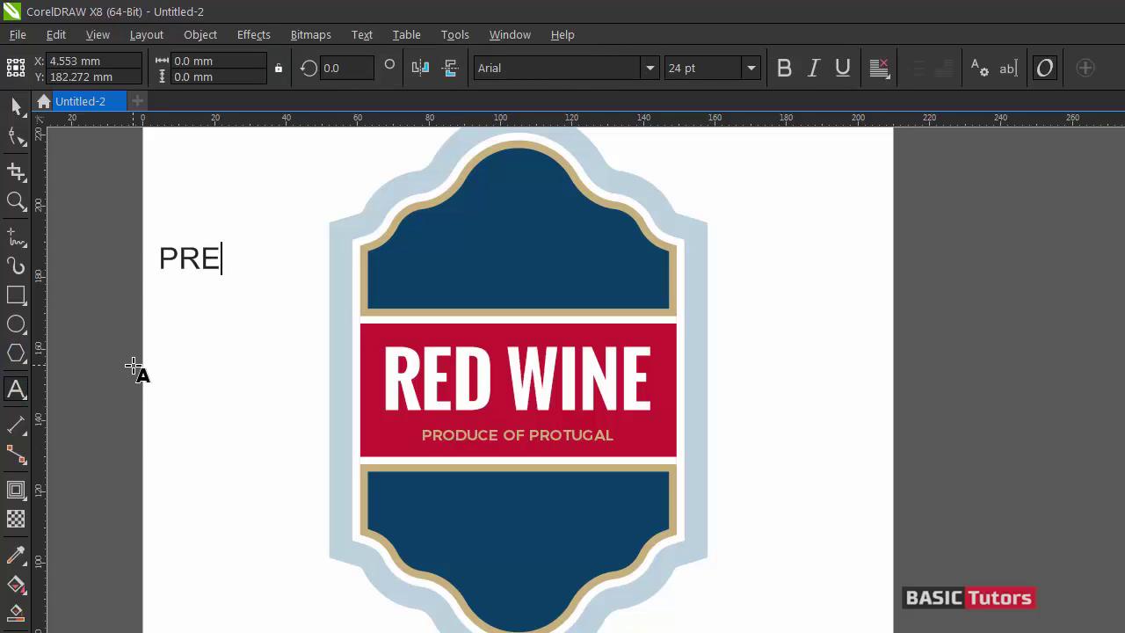
type("MIUM ")
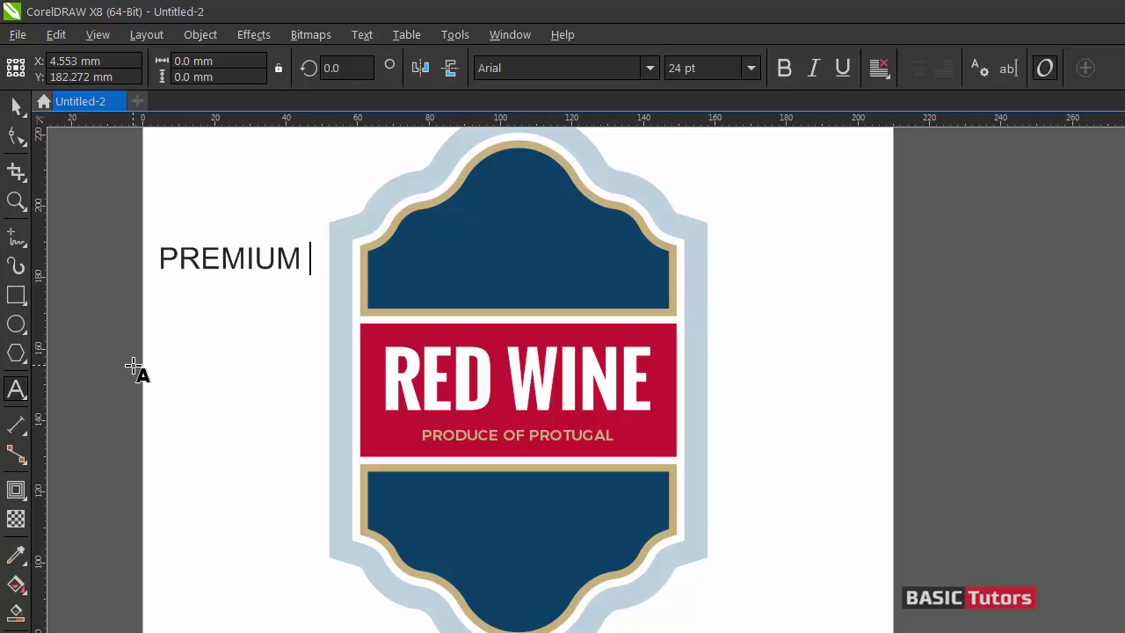
type("QUALITY")
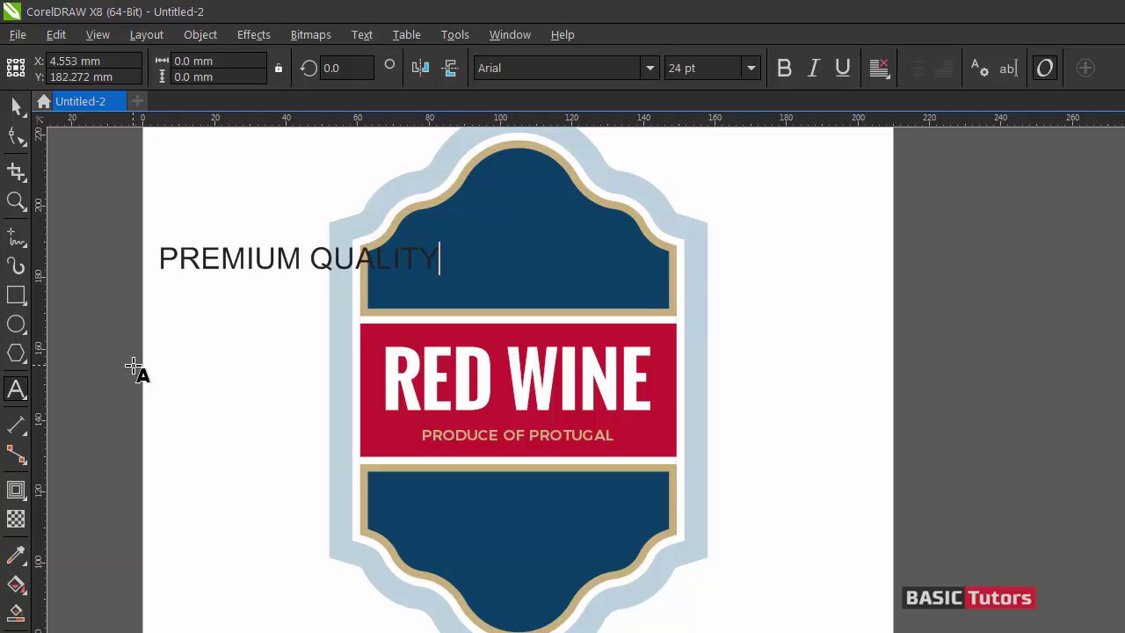
key("ctrl+space")
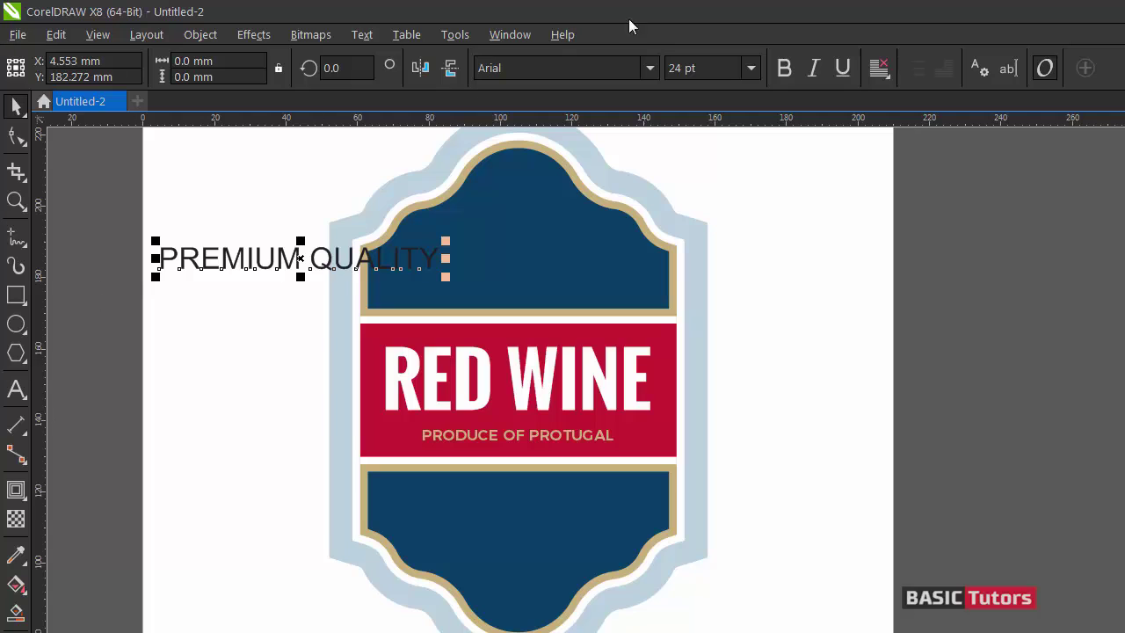
- Set the PREMIUM QUALITY text's font to Oswald
left_click(506, 67)
type("Oswald")
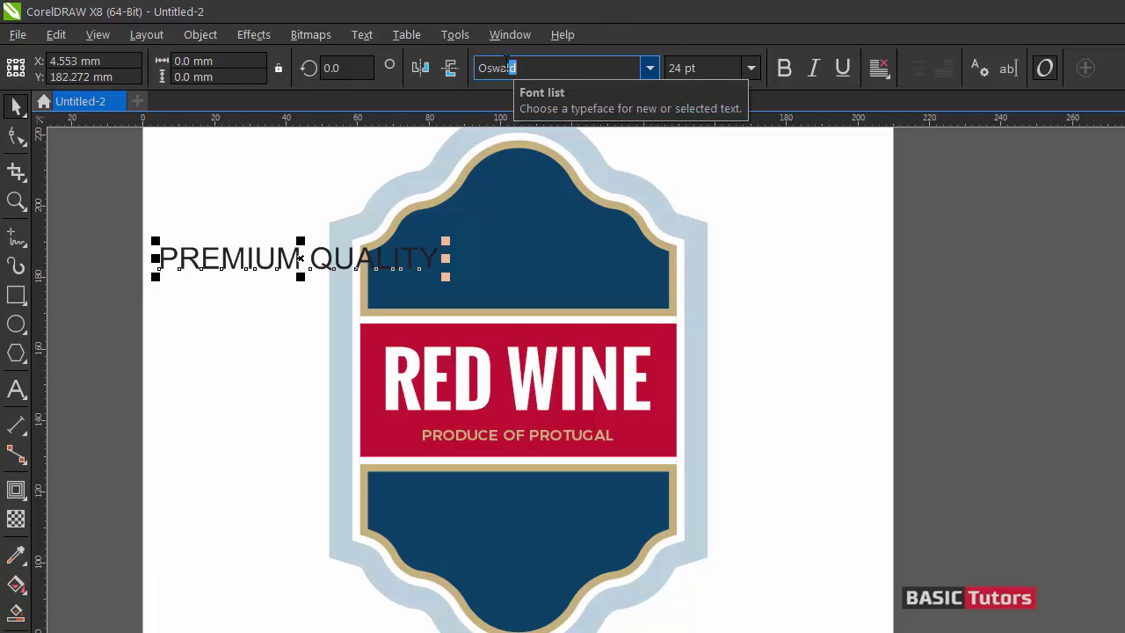
key("Return")
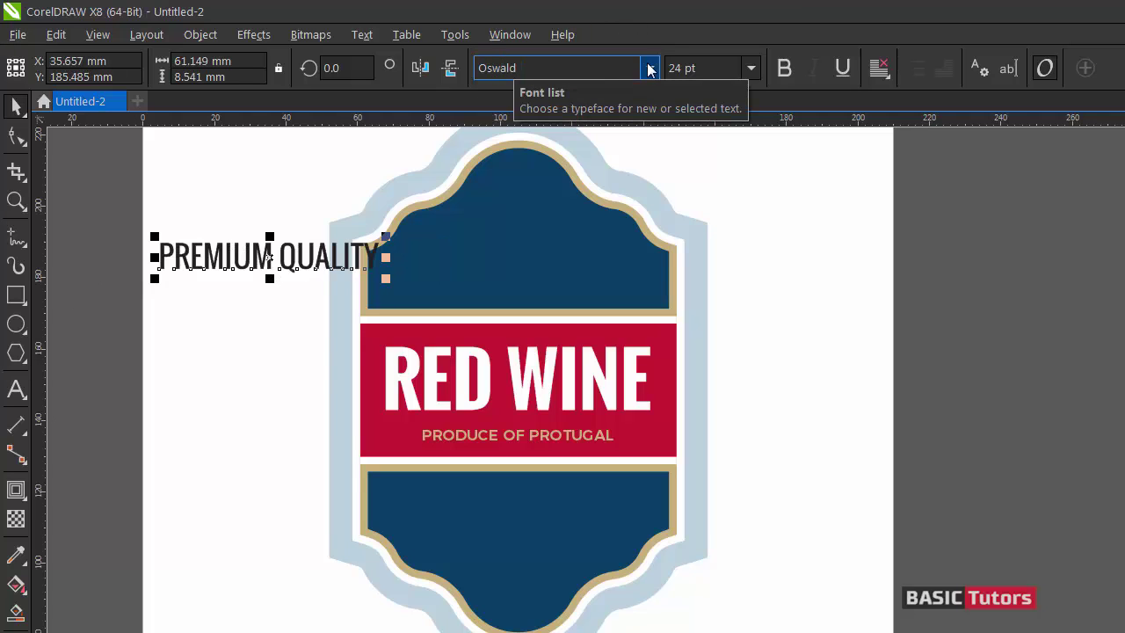
- Make the PREMIUM QUALITY text bold and set its font size to 25 pt
left_click(783, 70)
left_click(675, 68)
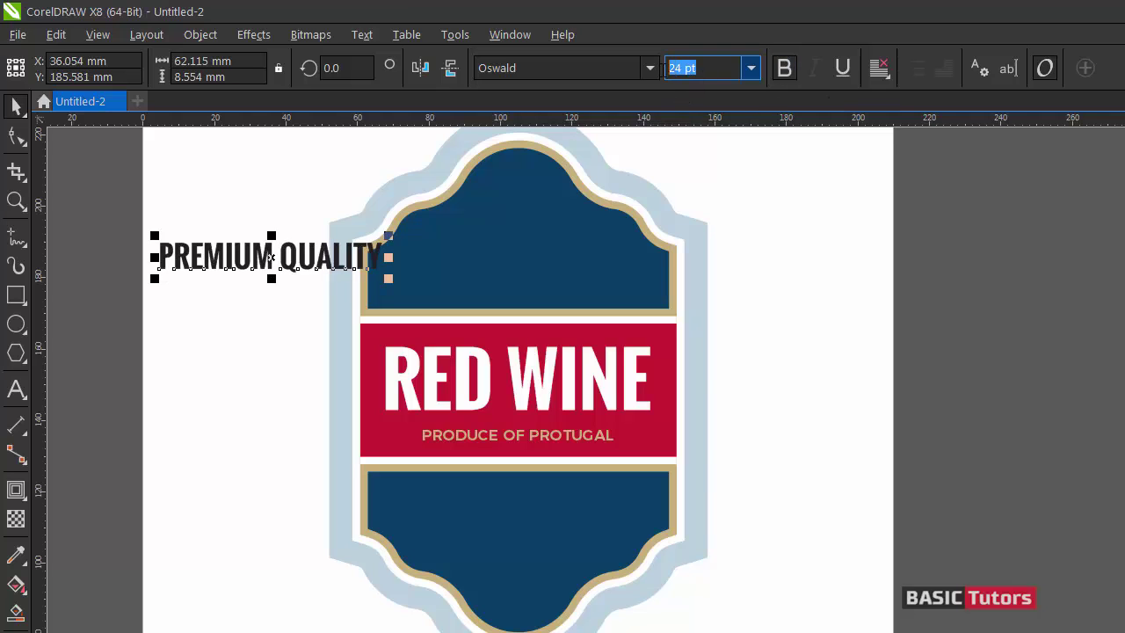
type("25")
key("Return")
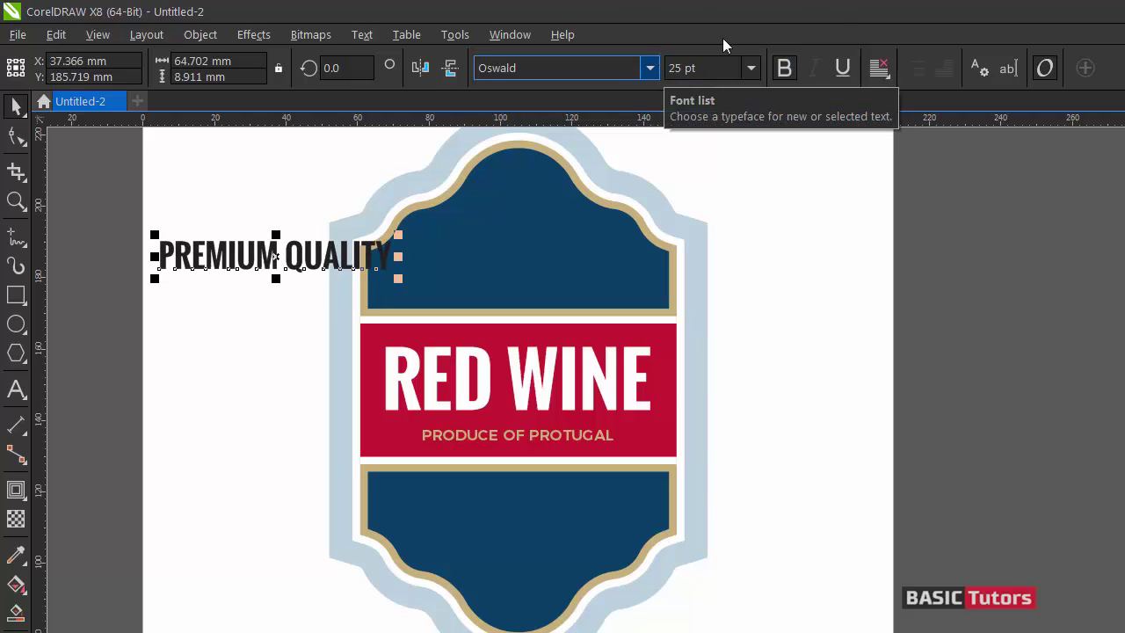
- Centre the PREMIUM QUALITY text horizontally on the blue badge and move it down close above the lower gold border of the upper panel
left_click(599, 276, "shift")
key("c")
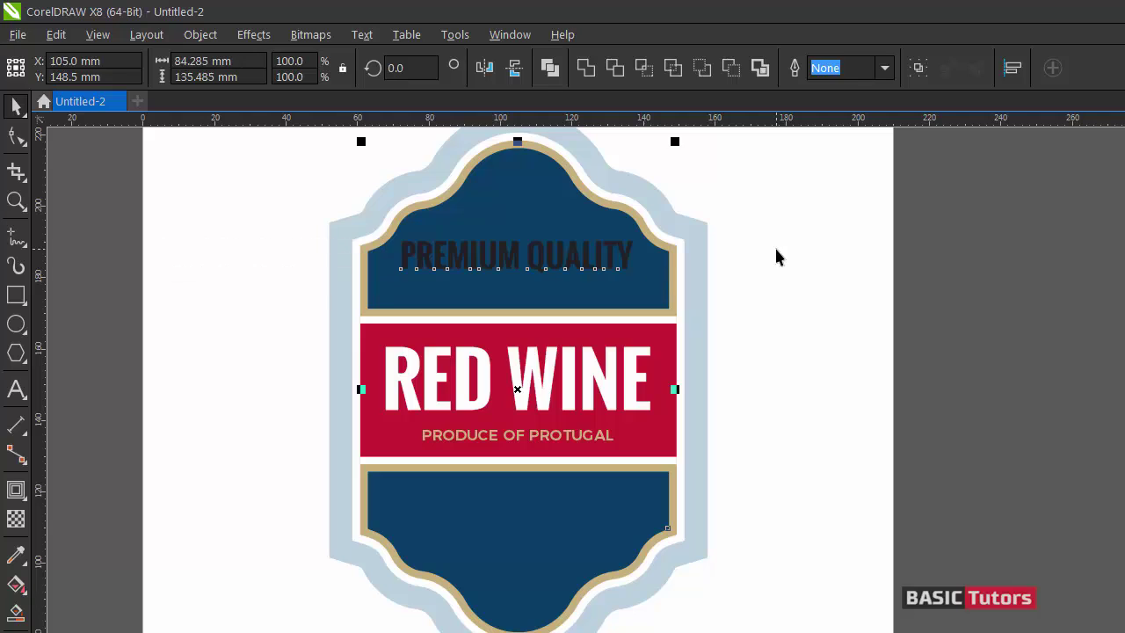
left_click(776, 256)
left_click(624, 265)
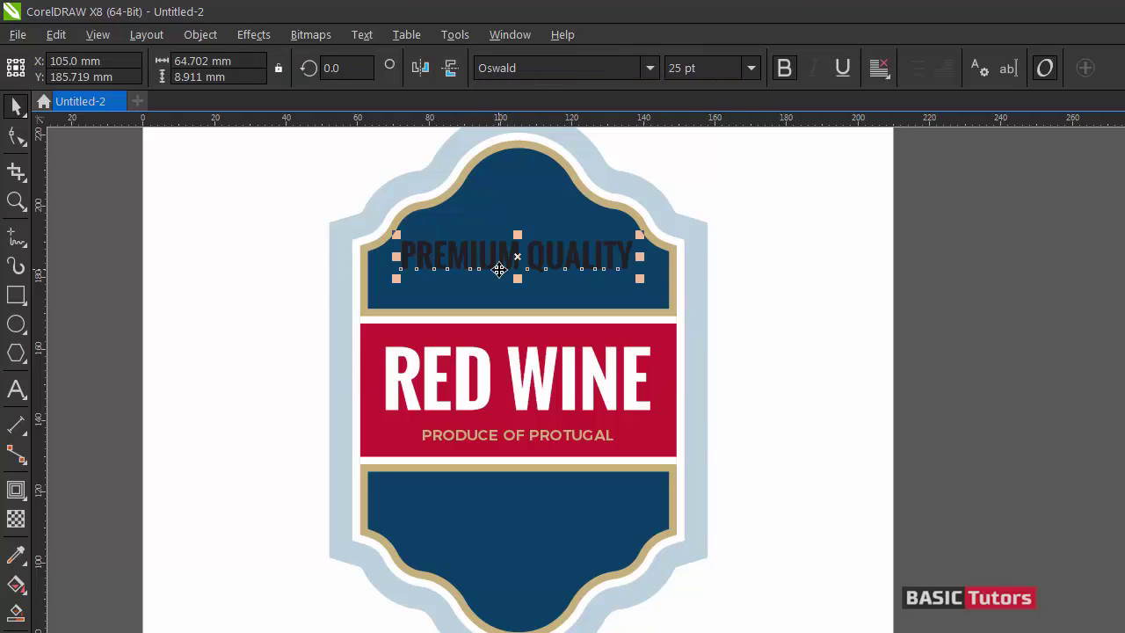
left_click_drag(515, 254, 514, 279)
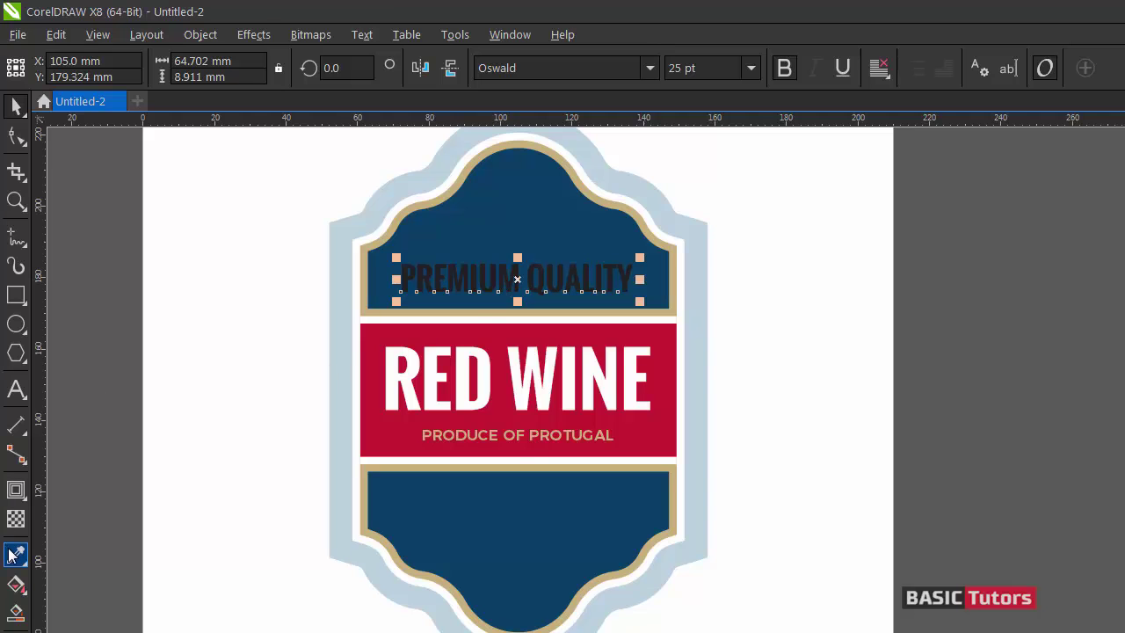
- Copy the gold border's fill onto the PREMIUM QUALITY text with Copy Properties
key("alt+e")
key("m")
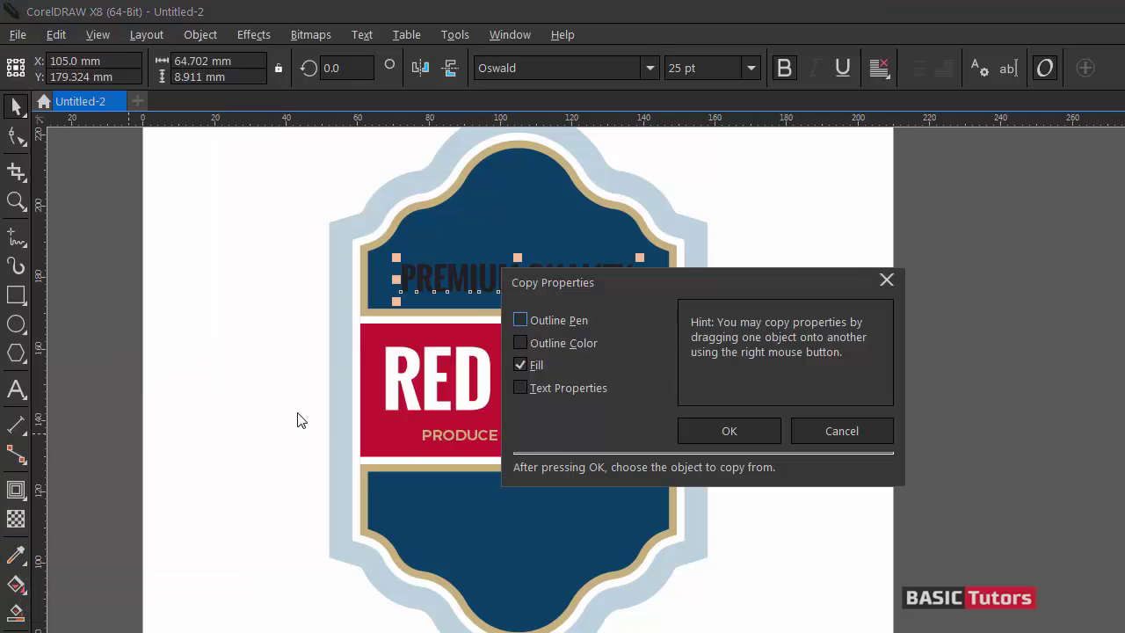
left_click(729, 431)
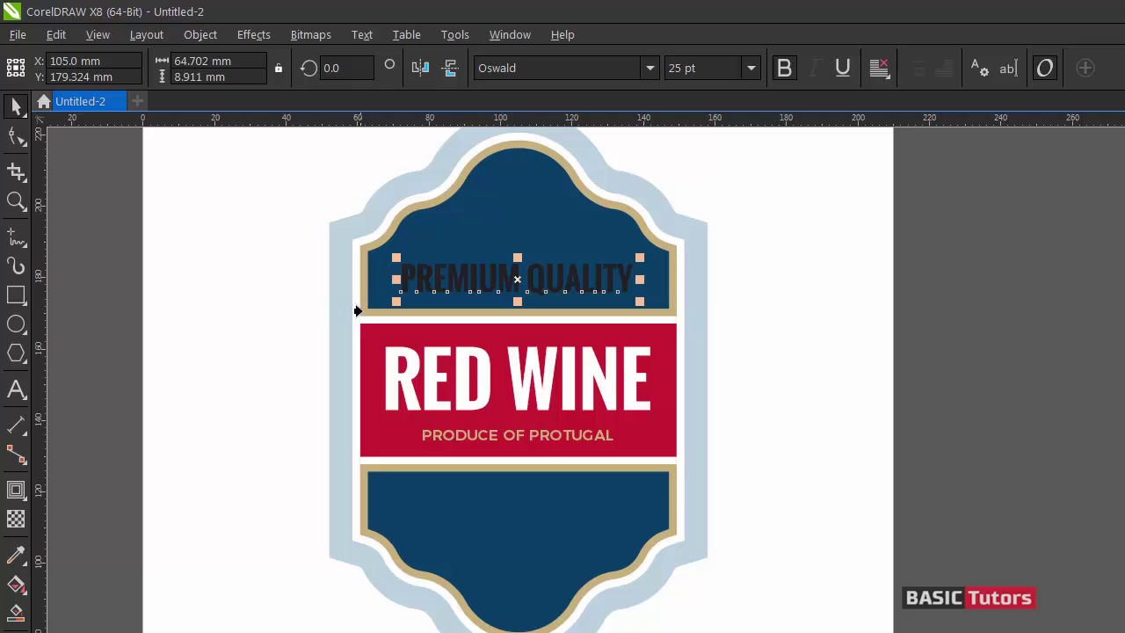
left_click(357, 310)
left_click(236, 316)
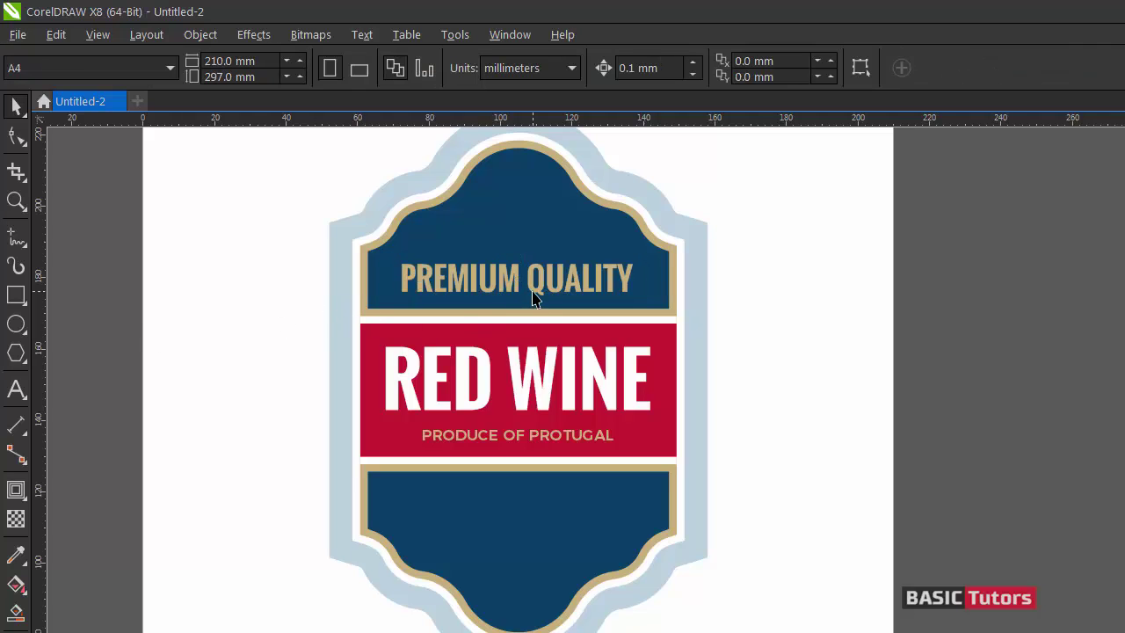
left_click(532, 297)
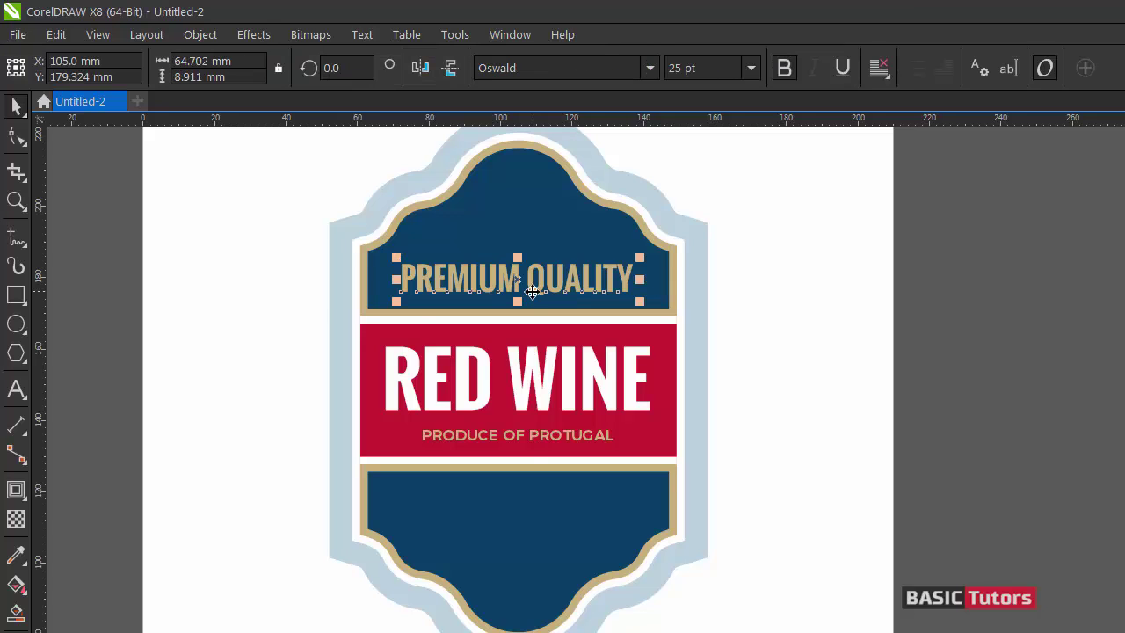
left_click(181, 282)
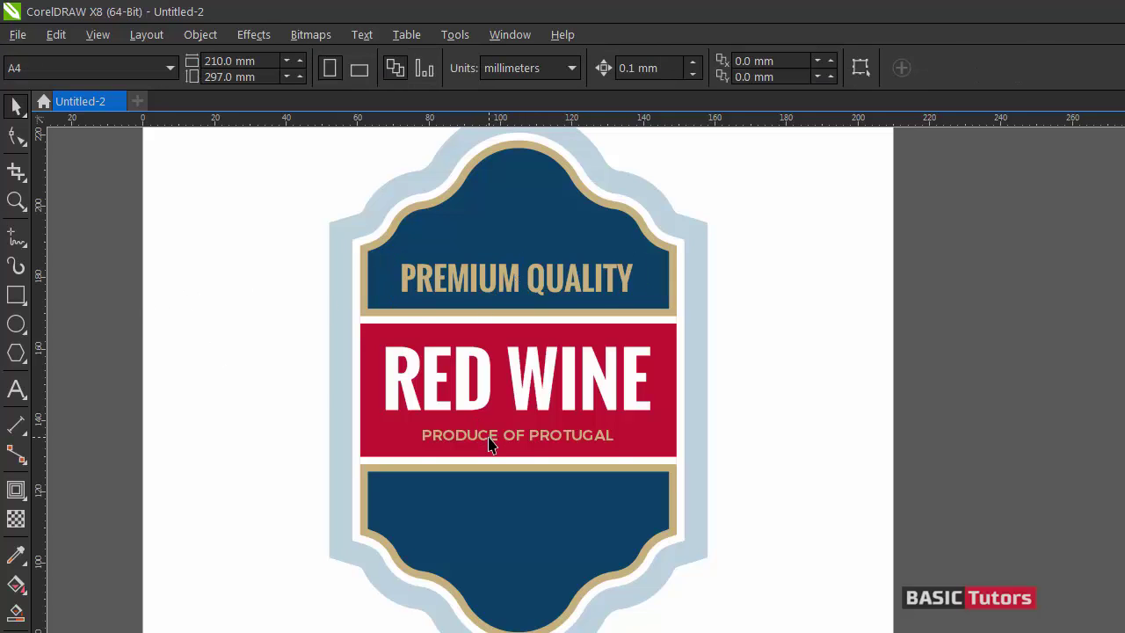
- Duplicate the PRODUCE OF PROTUGAL line straight up above PREMIUM QUALITY and change the copy's text to SINCE 1896
left_click(491, 447)
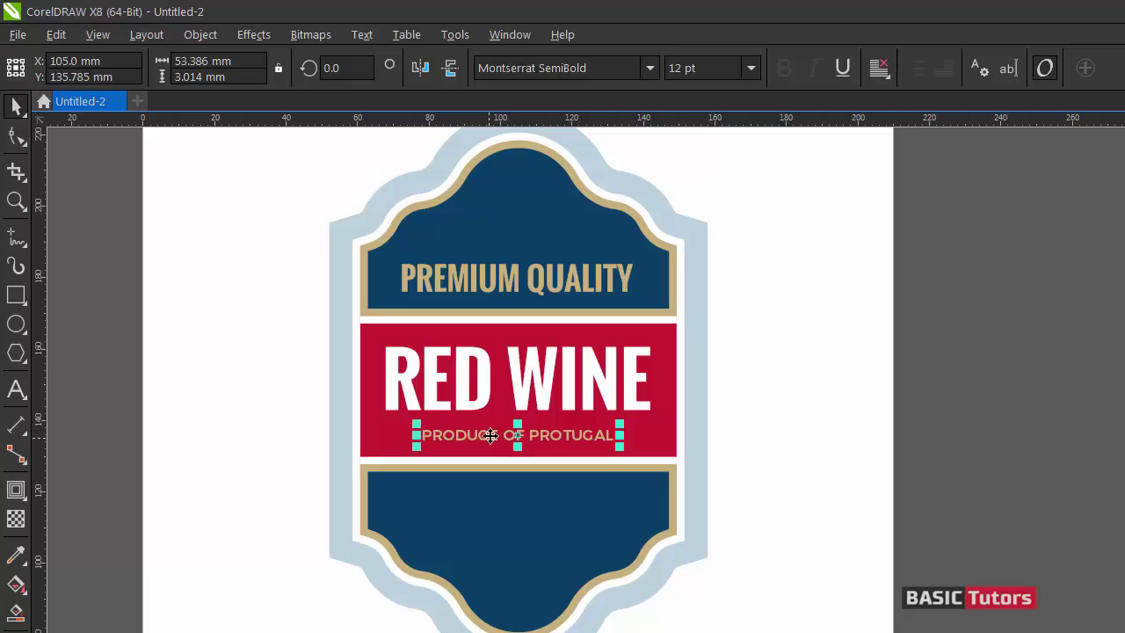
left_click_drag(491, 435, 530, 230)
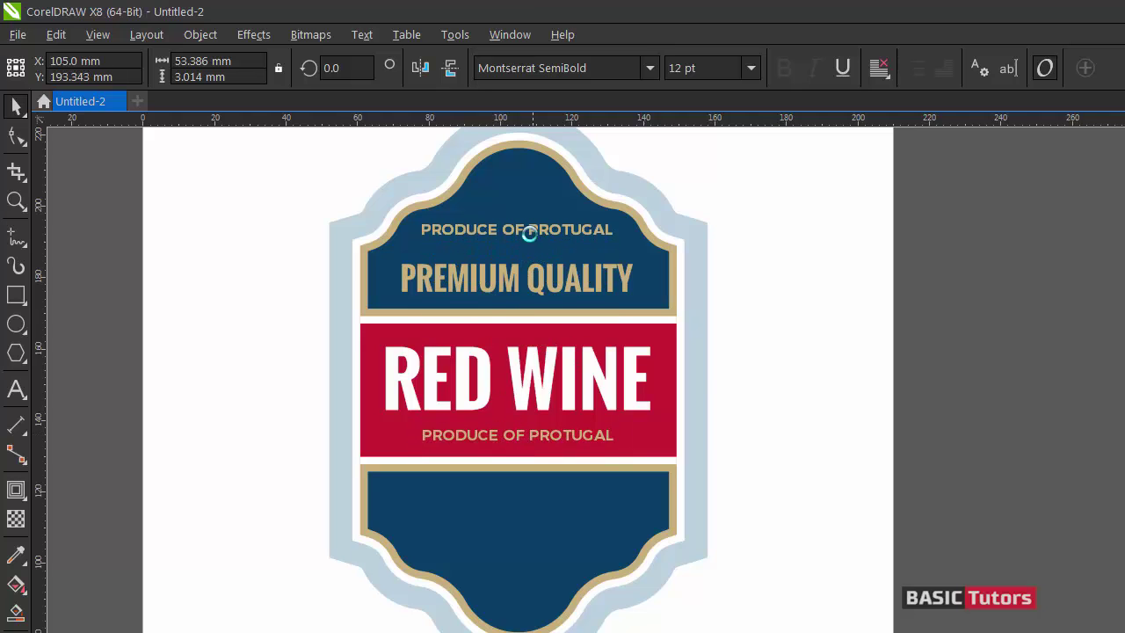
double_click(499, 233)
triple_click(500, 233)
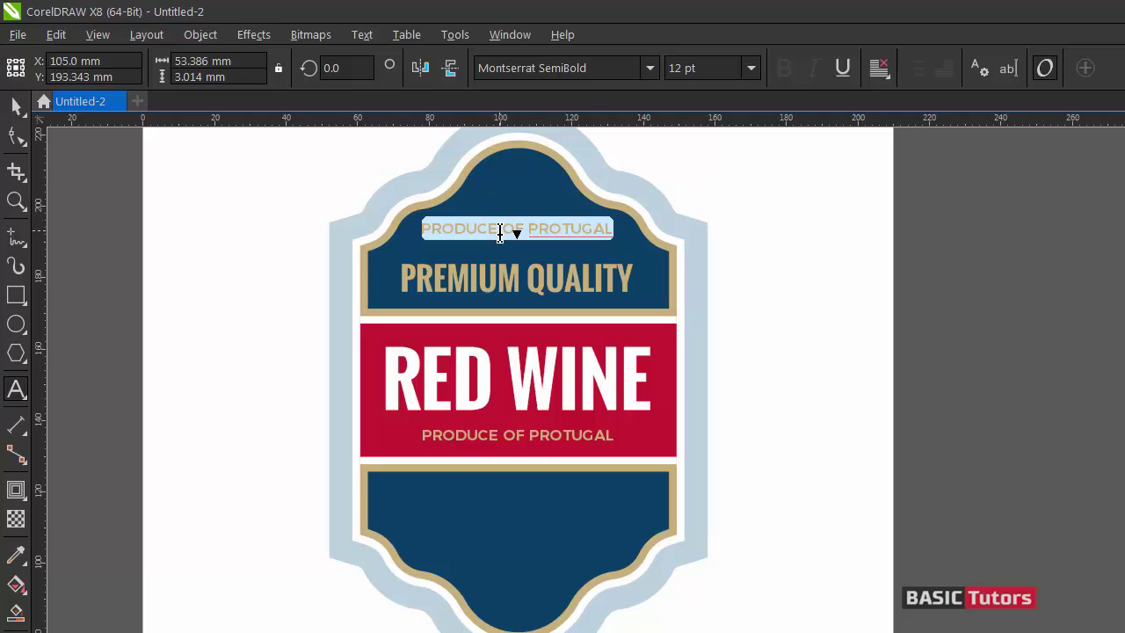
type("SINCE 1895")
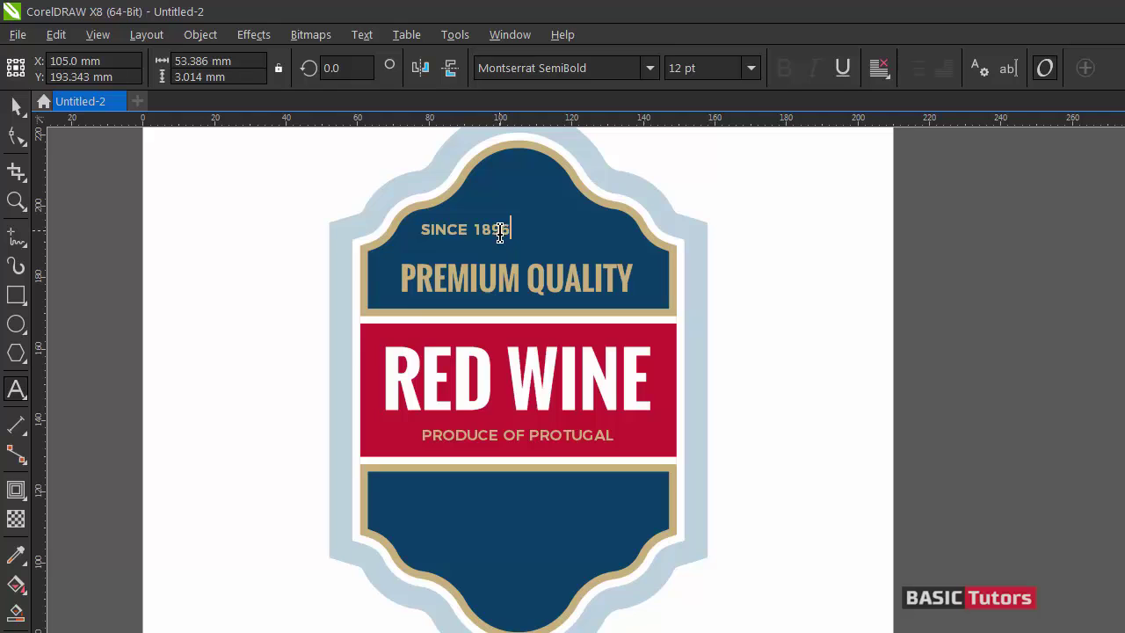
- Copy the light blue fill of the label's outer border onto the SINCE 1896 text
key("ctrl+space")
key("alt+e")
key("m")
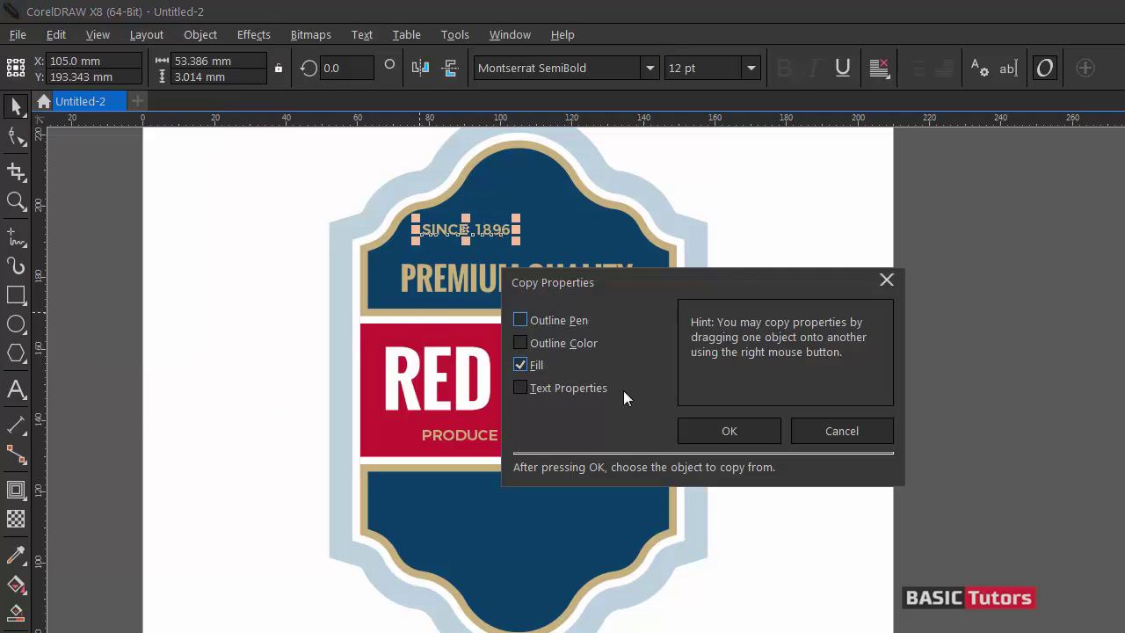
left_click(701, 430)
left_click(330, 446)
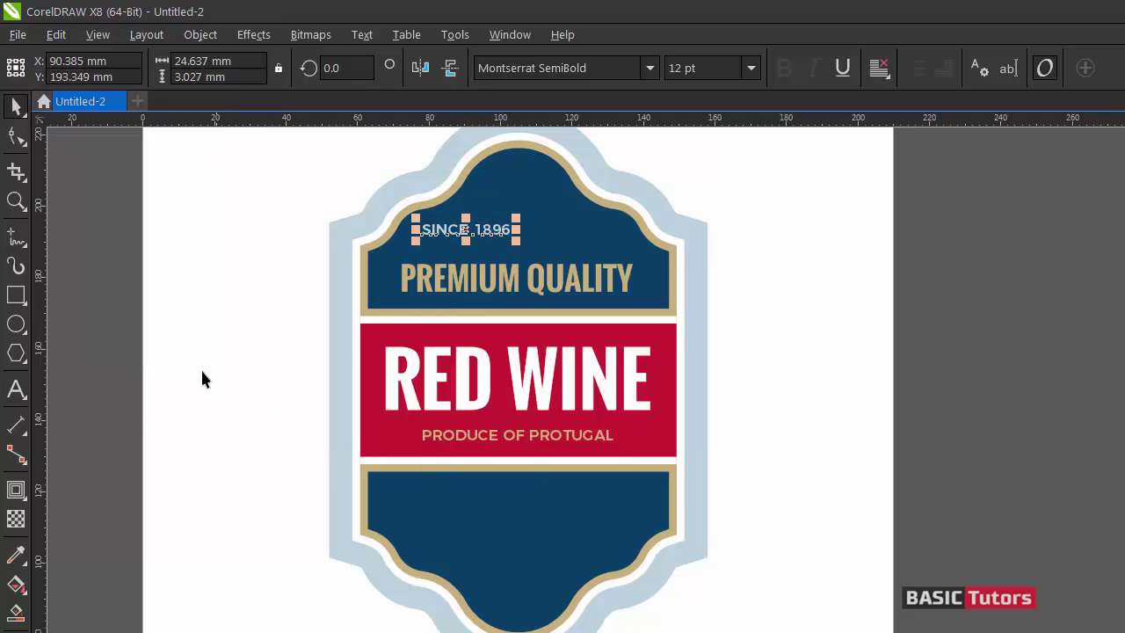
left_click(170, 341)
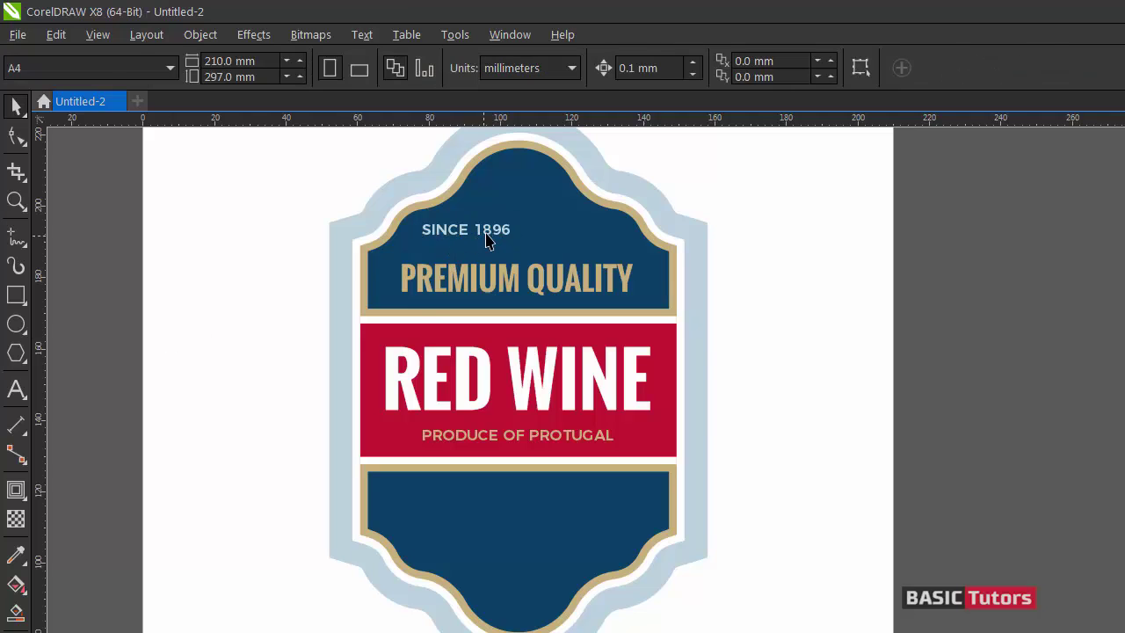
- Centre the SINCE 1896 text horizontally on the badge and position it with a small gap above PREMIUM QUALITY
left_click_drag(487, 232, 540, 252)
left_click(588, 240)
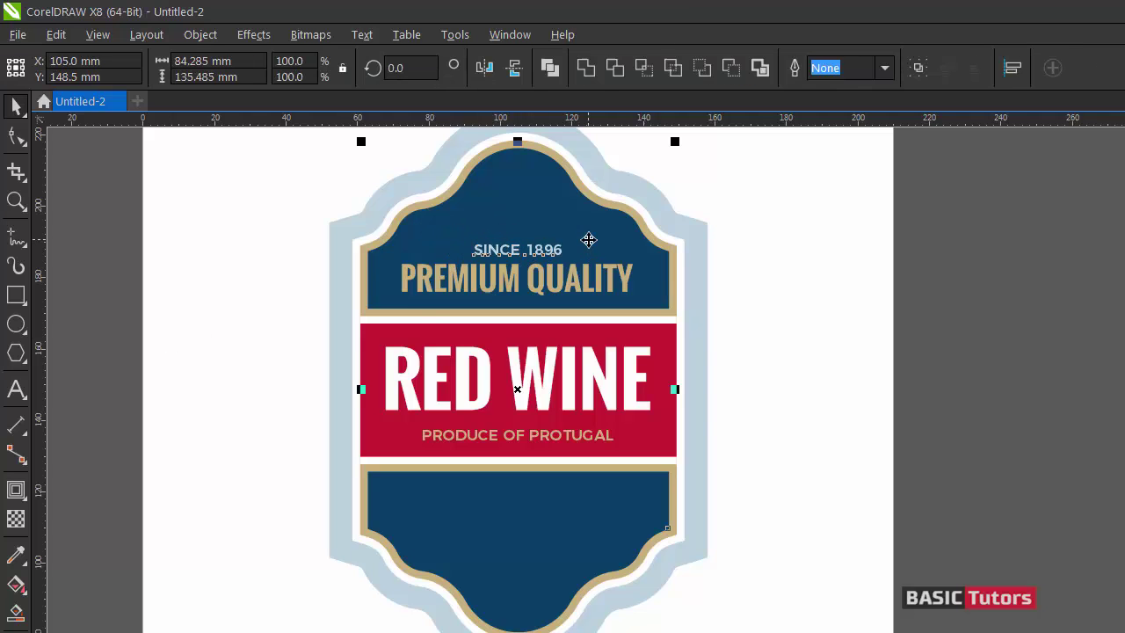
left_click(794, 301)
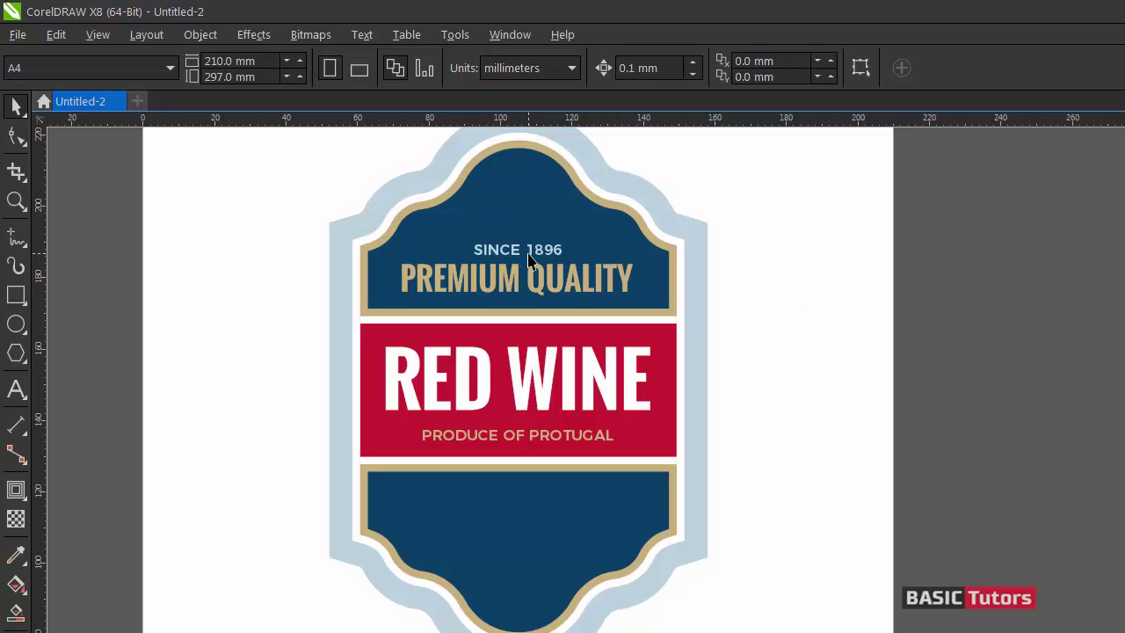
left_click(530, 252)
left_click_drag(516, 250, 516, 244)
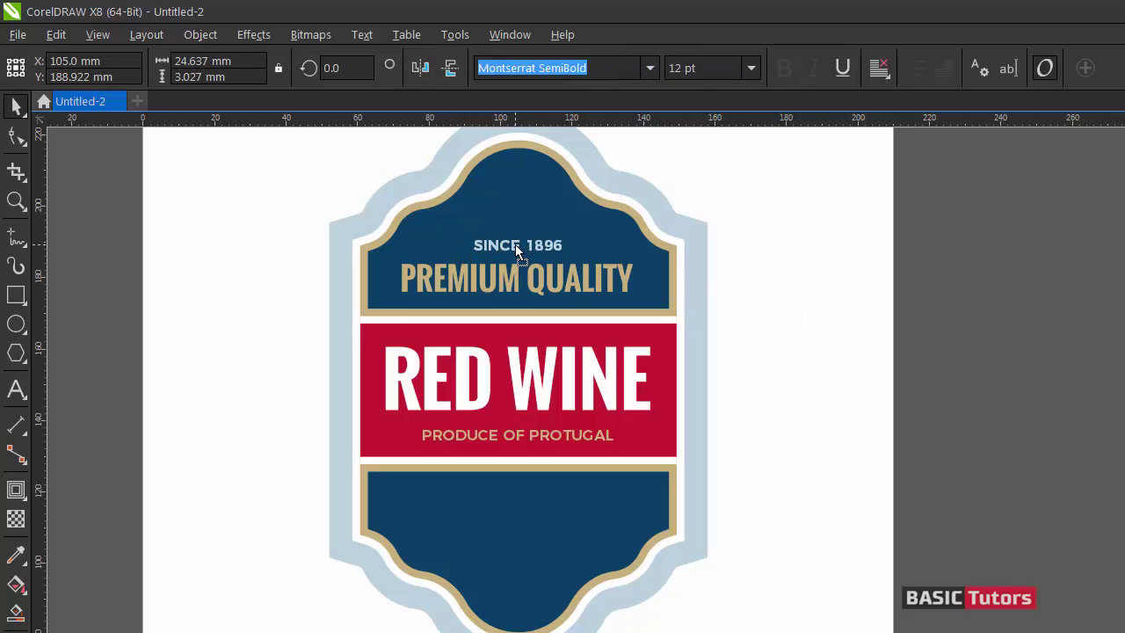
left_click(825, 275)
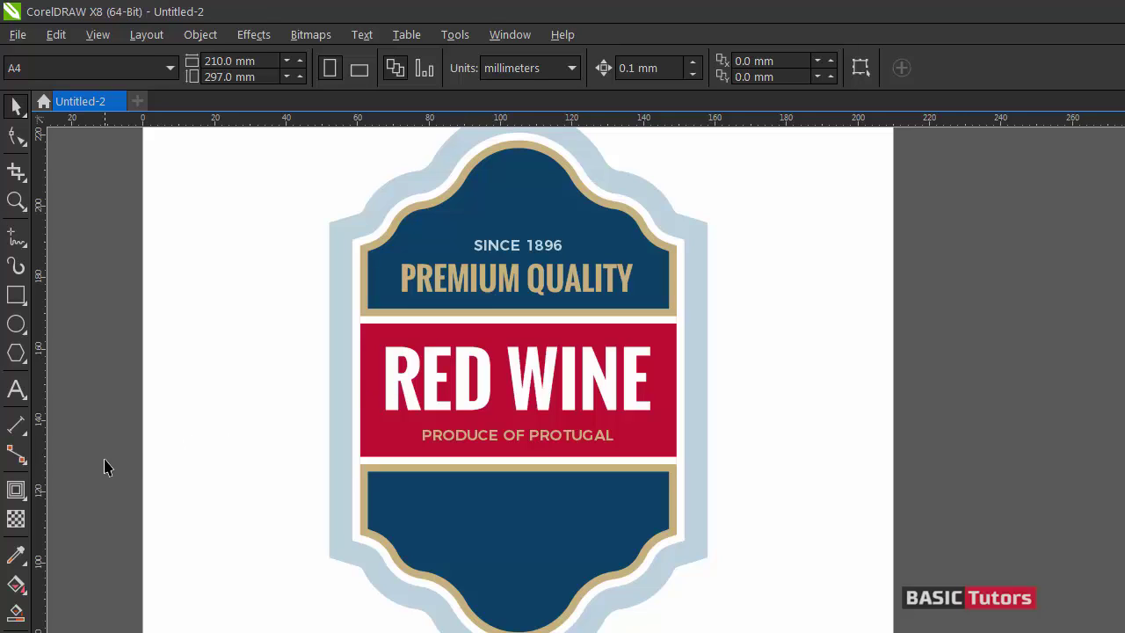
- Draw a circle about 3.9 mm in diameter on the blank page area beside the label
left_click(20, 330)
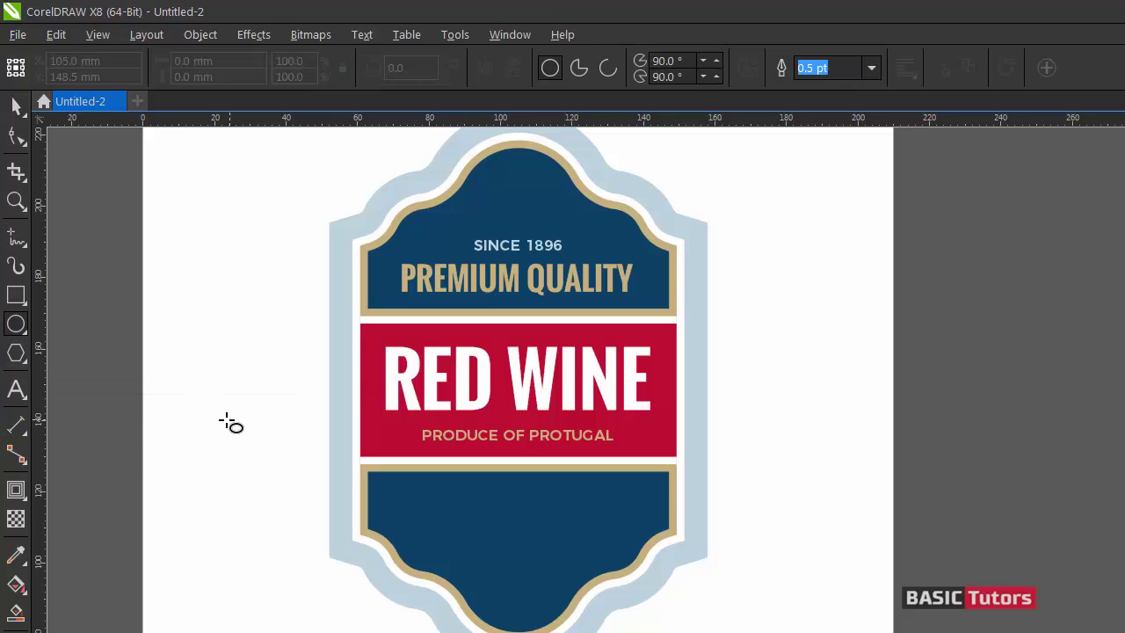
left_click_drag(209, 407, 222, 420)
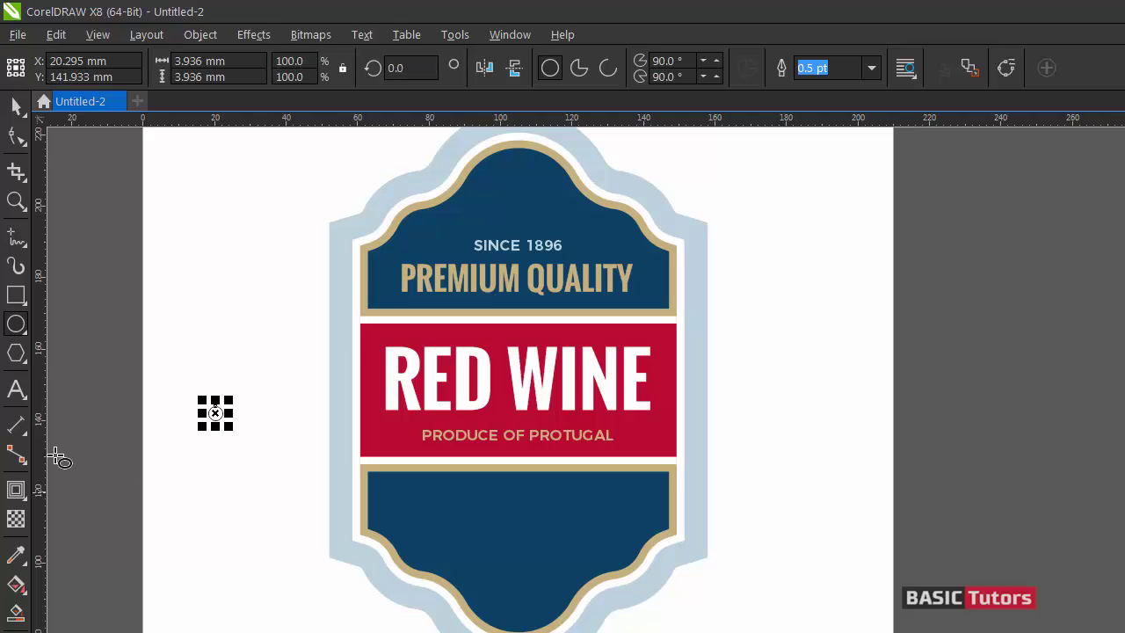
left_click(16, 105)
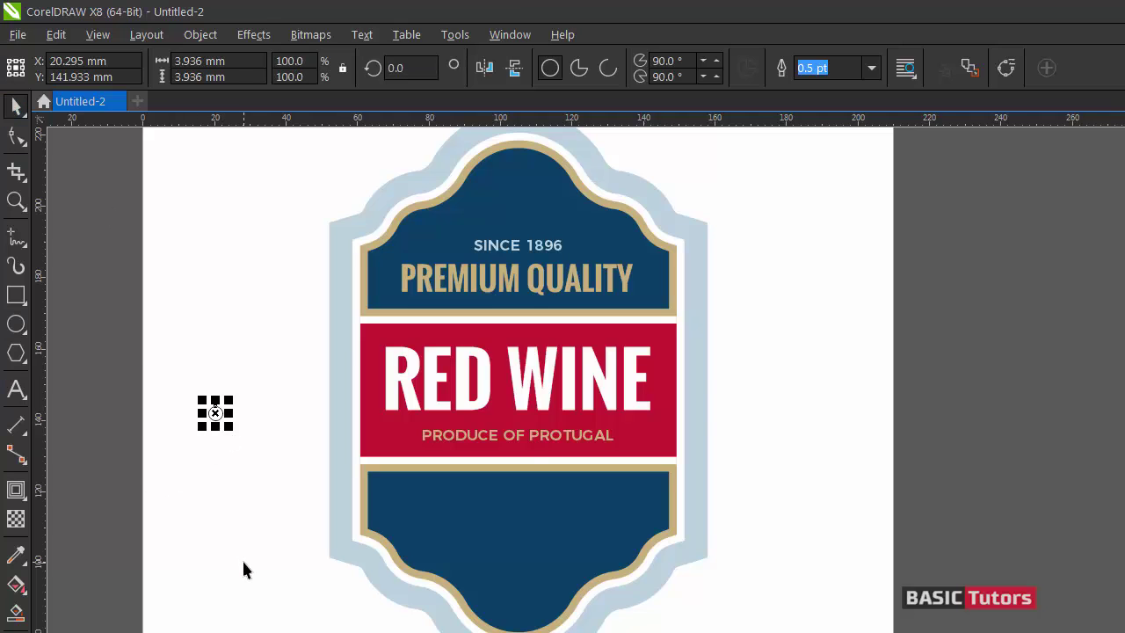
- Fill the small circle with the light blue of the label's outer border
key("alt+e")
key("m")
left_click(725, 433)
left_click(229, 457)
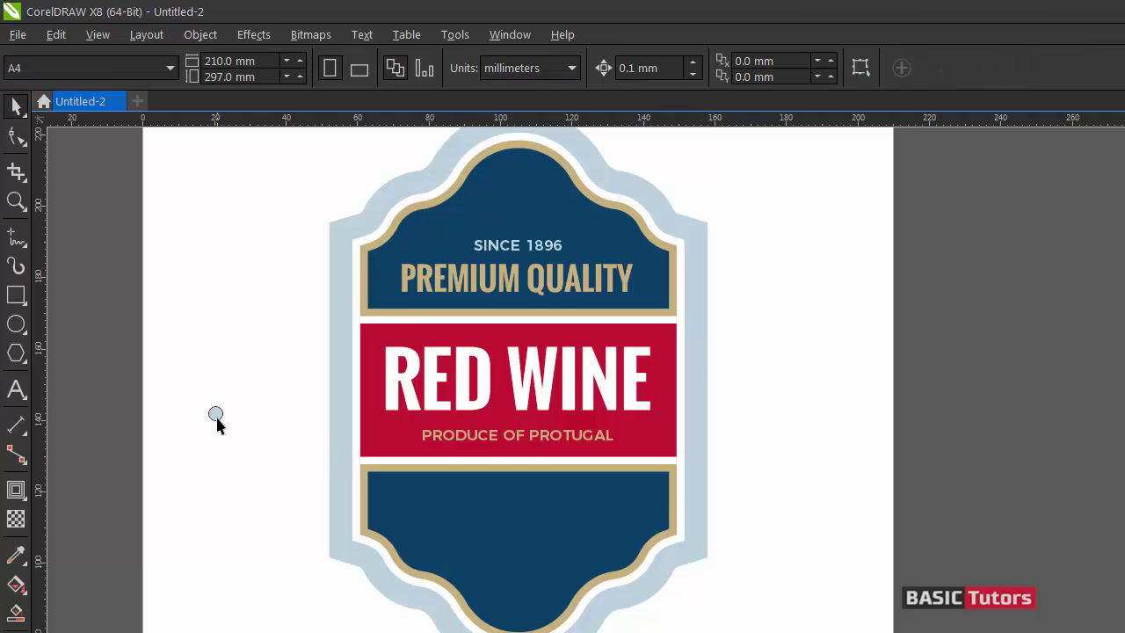
- Copy the gold border's fill onto the small circle and remove the circle's outline
left_click(216, 415)
key("alt+e")
key("m")
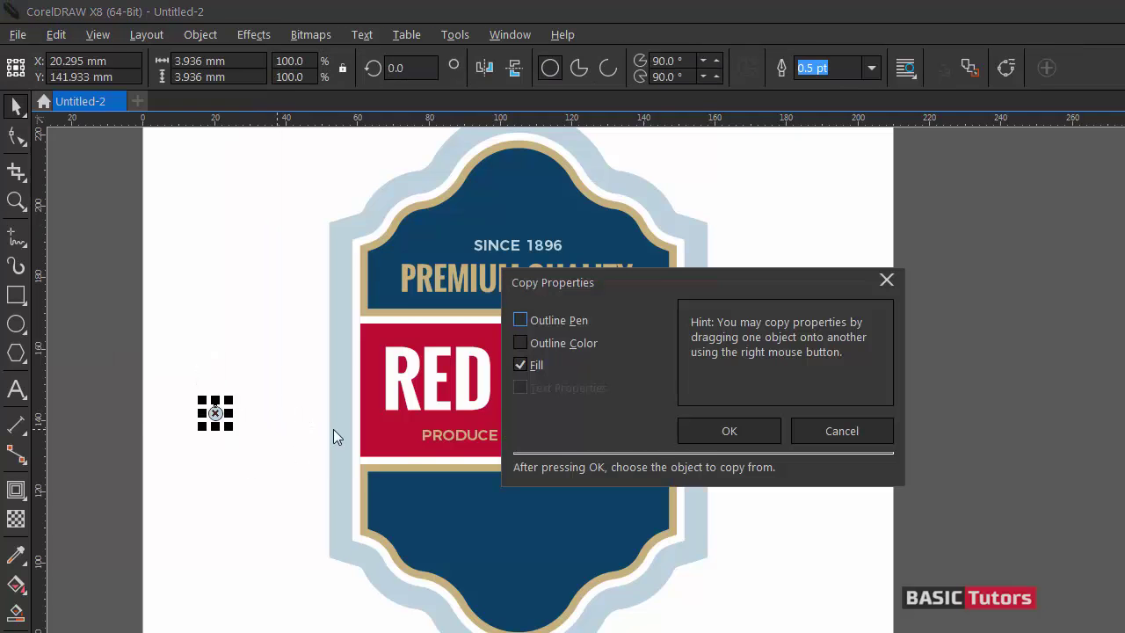
left_click(727, 431)
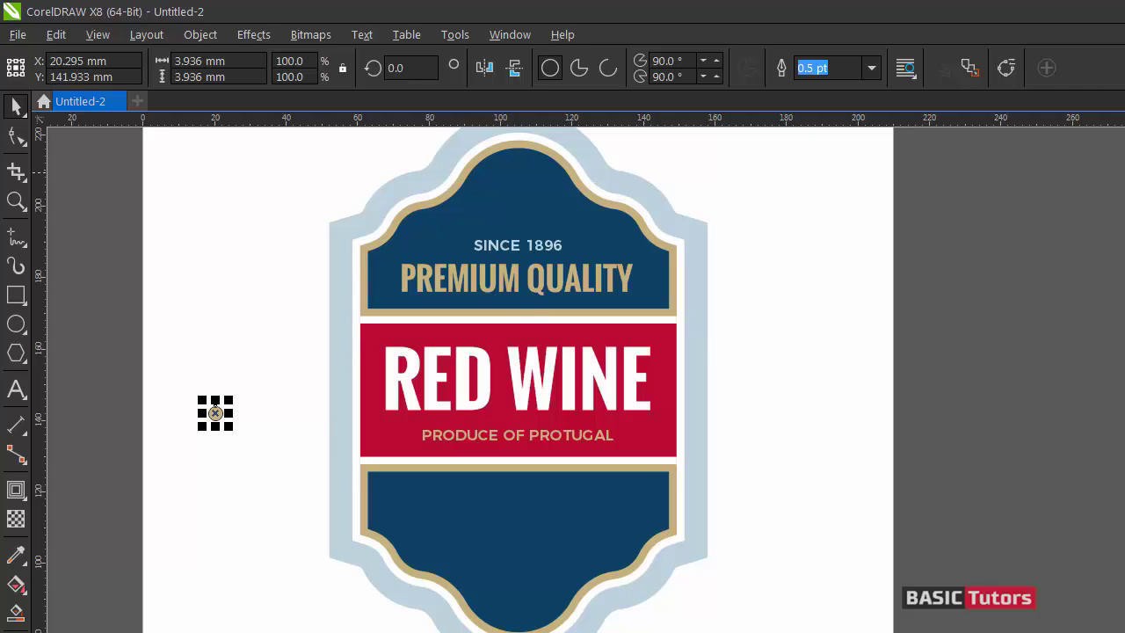
left_click(809, 249)
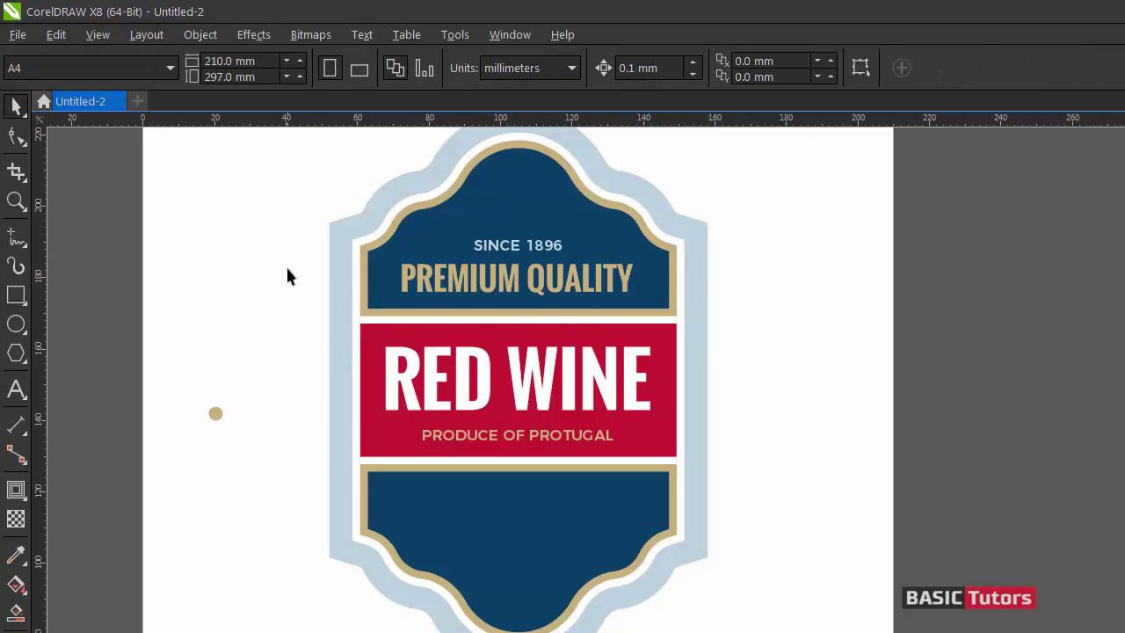
- Reposition the gold circle higher in the blank page area beside the label
left_click(215, 413)
left_click_drag(238, 362, 239, 360)
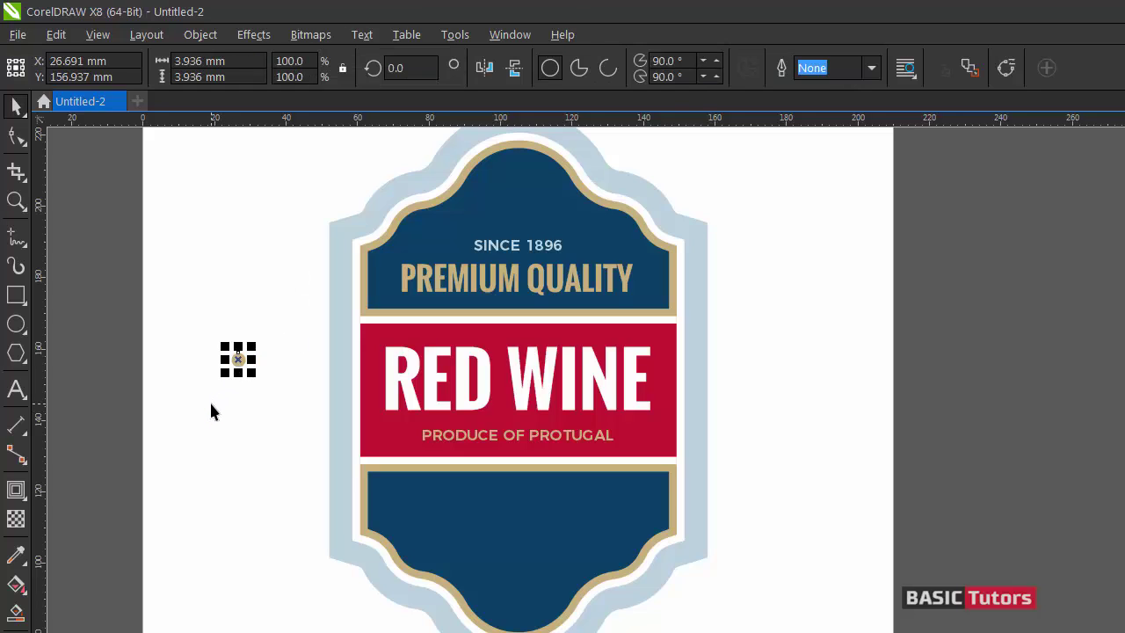
key("F2")
left_click_drag(170, 326, 391, 486)
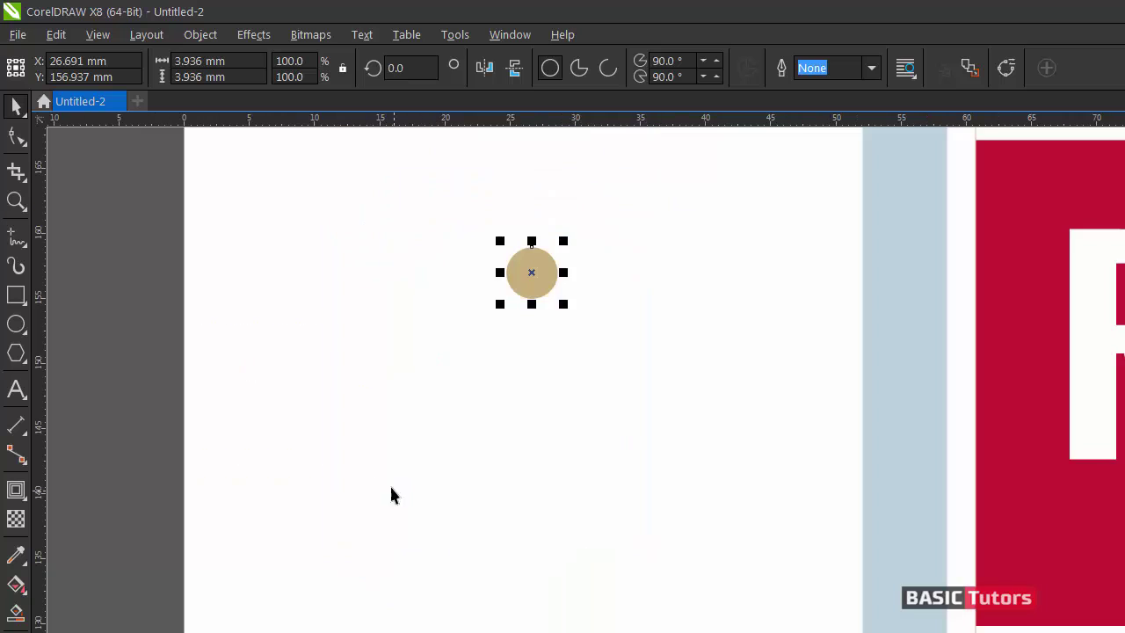
left_click_drag(521, 269, 442, 276)
left_click(234, 346)
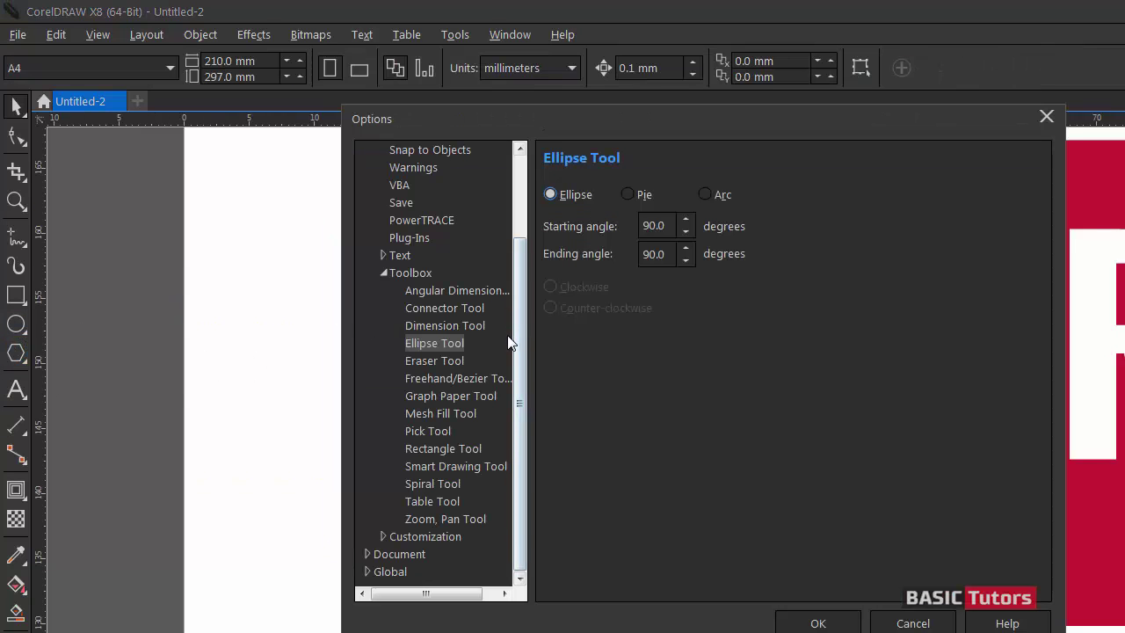
- Add a white highlight circle about 1.1 mm in diameter without outline in the gold circle's upper-left part, nudging it slightly left
key("Escape")
mouse_move(439, 272)
left_mouse_down()
mouse_move(447, 288)
mouse_move(446, 273)
left_mouse_up()
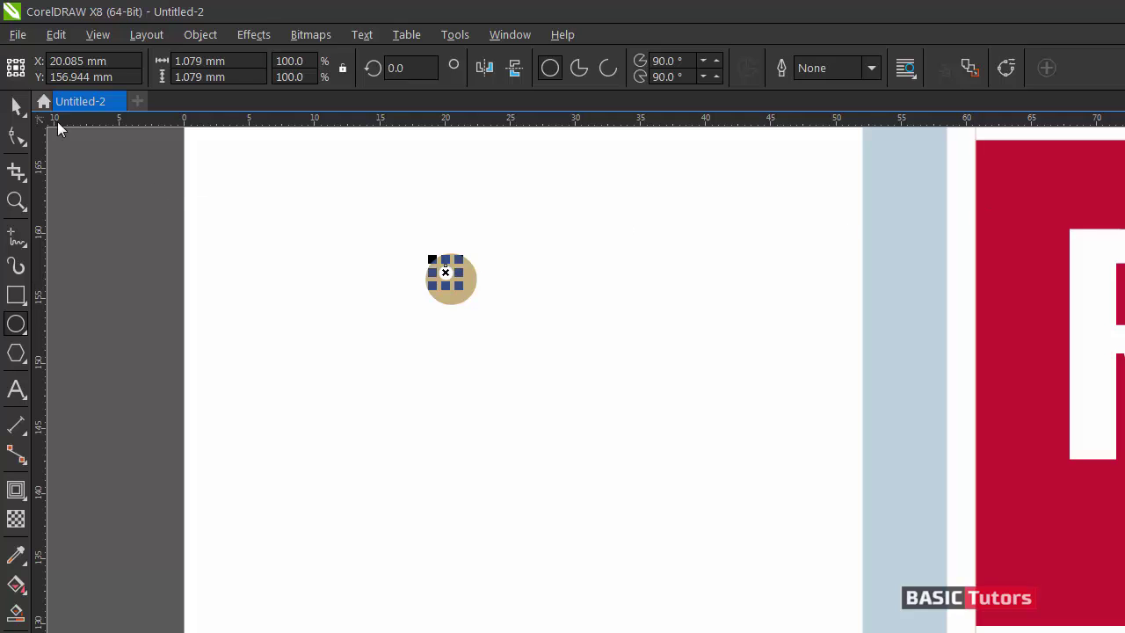
double_click(16, 105)
left_click(265, 302)
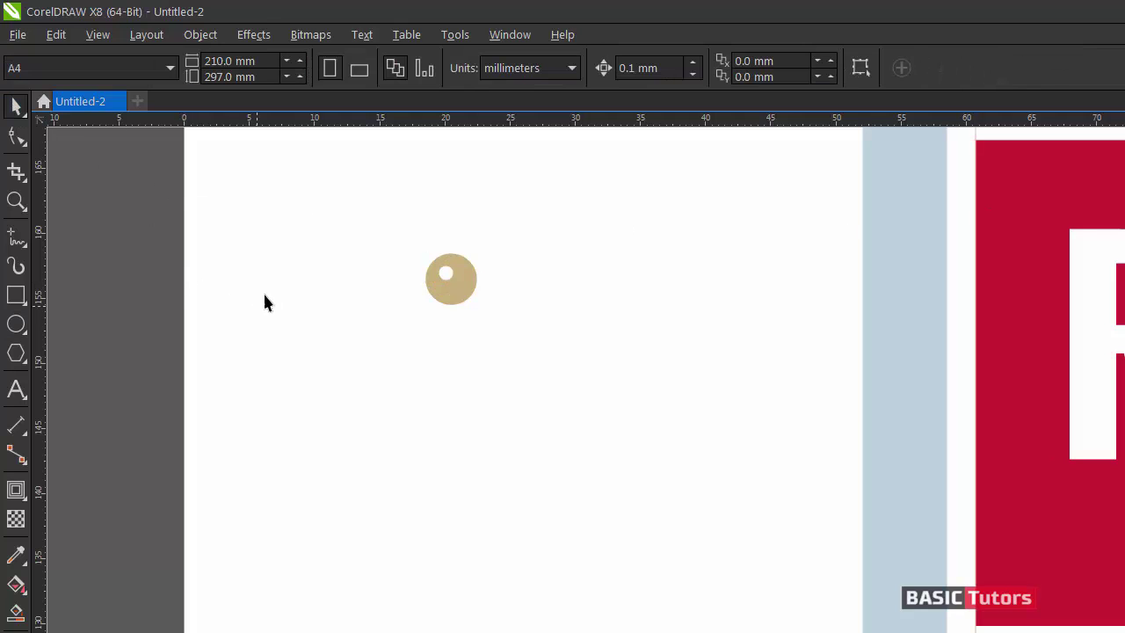
left_click(444, 273)
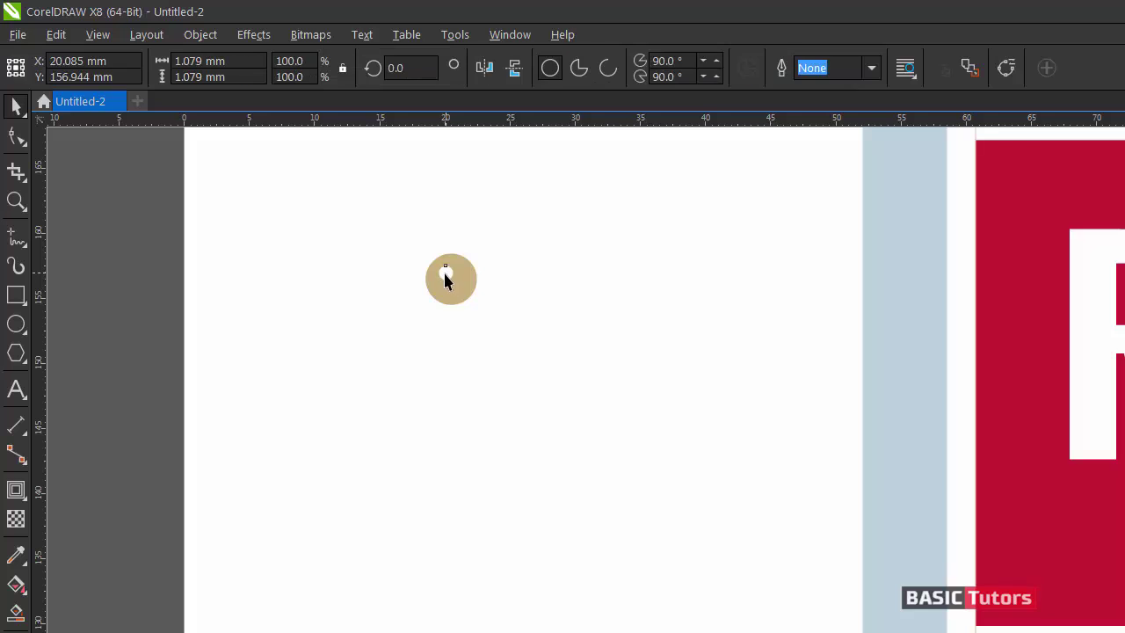
left_click(309, 292)
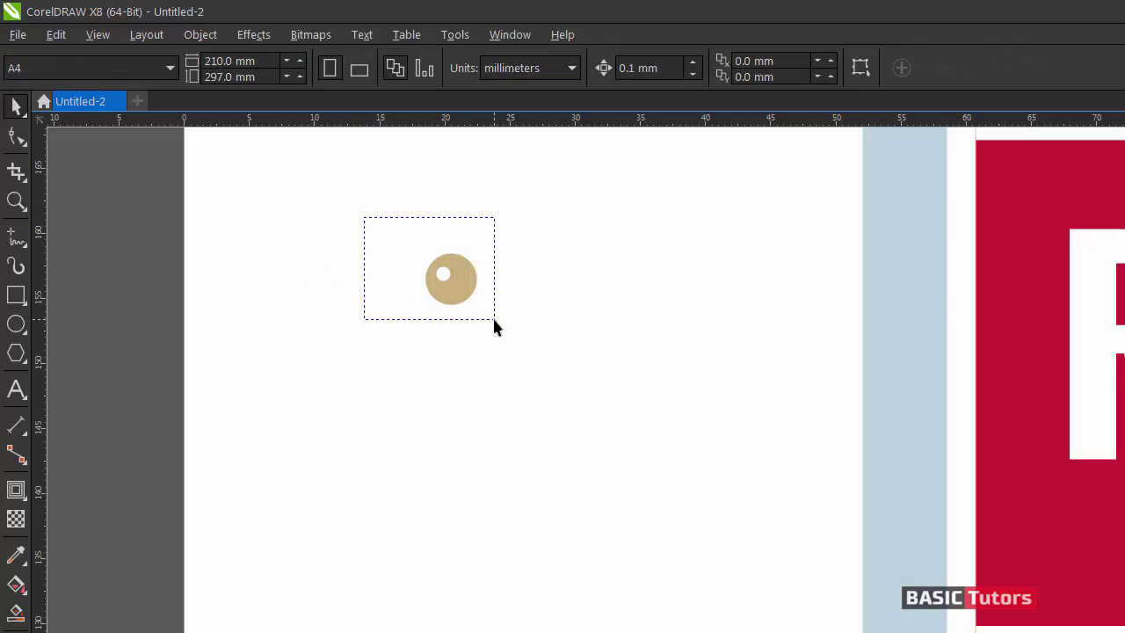
- Group the gold circle with its highlight and repeat copies of it to the right, making a row of five touching circles
left_click_drag(494, 319, 490, 336)
key("ctrl+g")
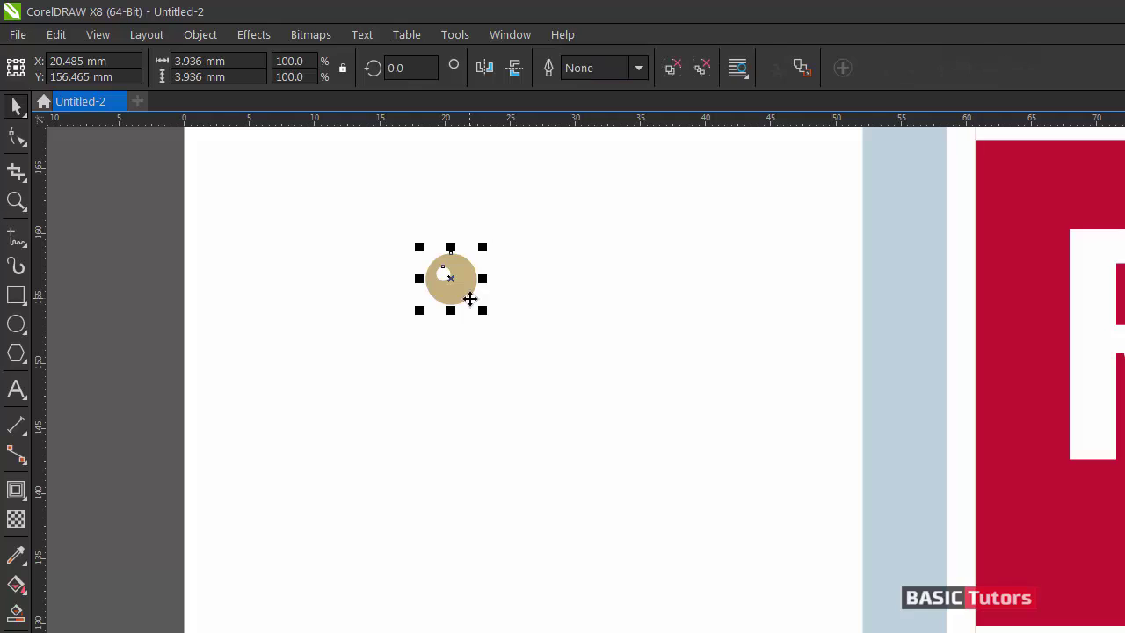
left_click_drag(456, 275, 506, 275)
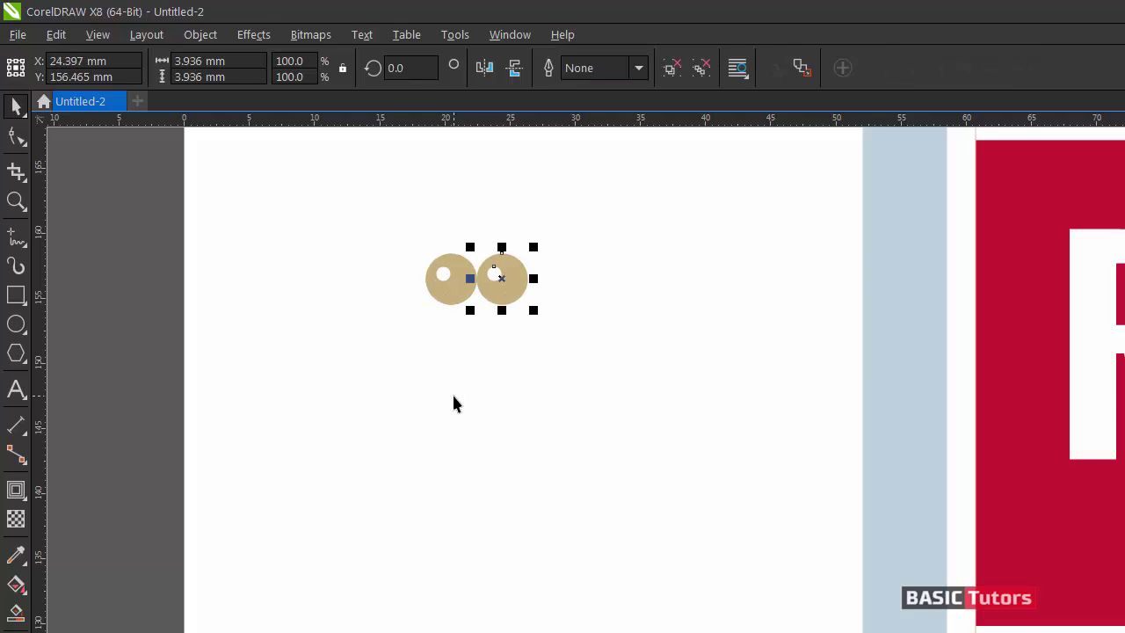
key("ctrl+r")
key("ctrl+r")
key("ctrl+r")
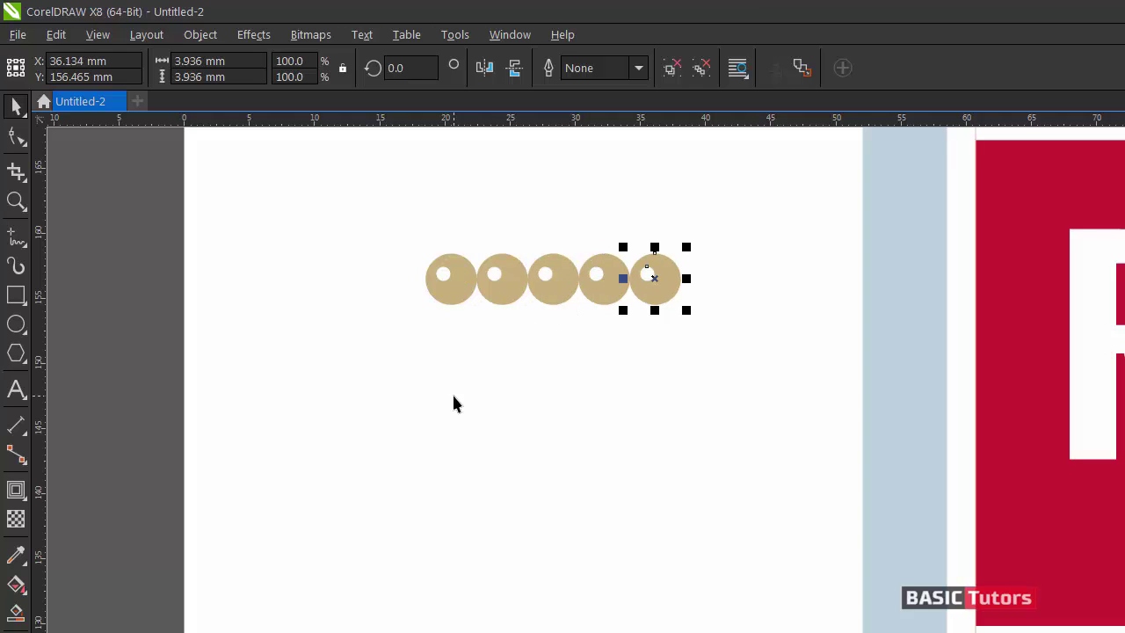
- Copy the row of five circles into the gaps beneath it and delete the copy's rightmost circle, leaving a second row of four
left_click_drag(359, 217, 701, 331)
mouse_move(599, 291)
left_mouse_down()
mouse_move(608, 357)
mouse_move(642, 349)
mouse_move(625, 344)
left_mouse_up()
left_click(701, 371)
left_click(686, 327)
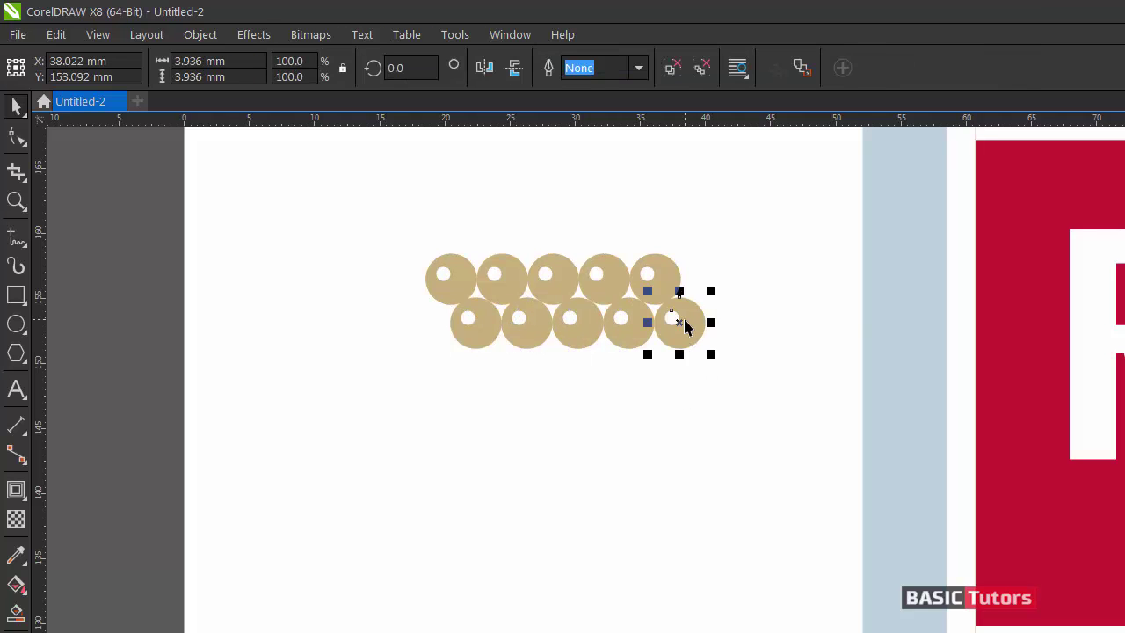
key("Delete")
- Copy the four-circle row into the gaps beneath it and delete its rightmost circle, leaving a third row of three
left_click_drag(693, 379, 439, 292)
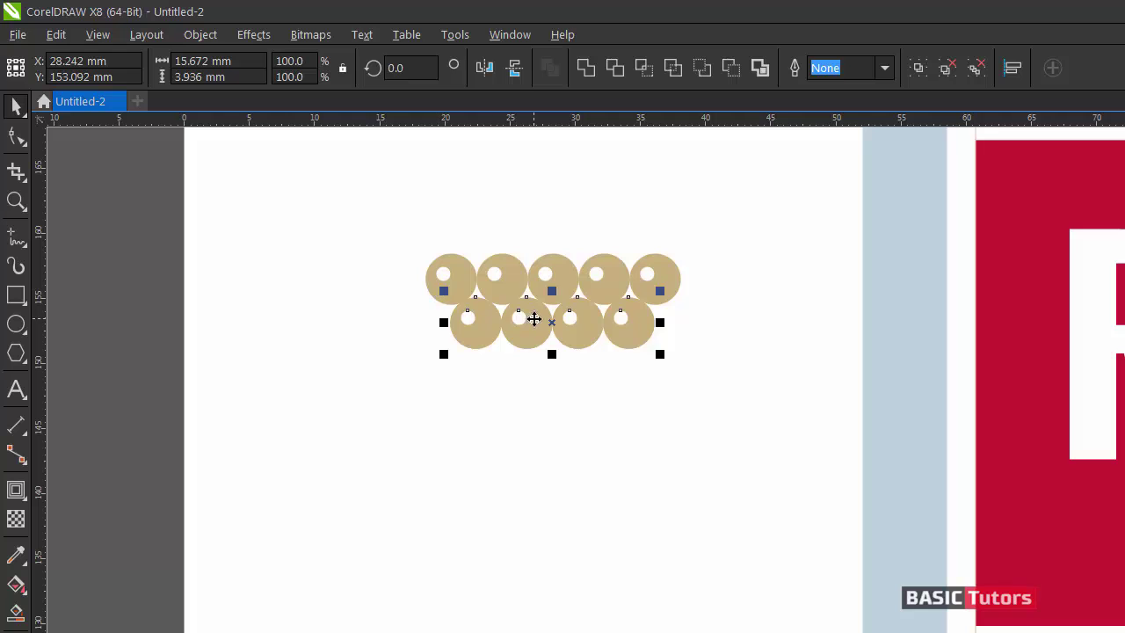
left_click_drag(532, 319, 586, 374)
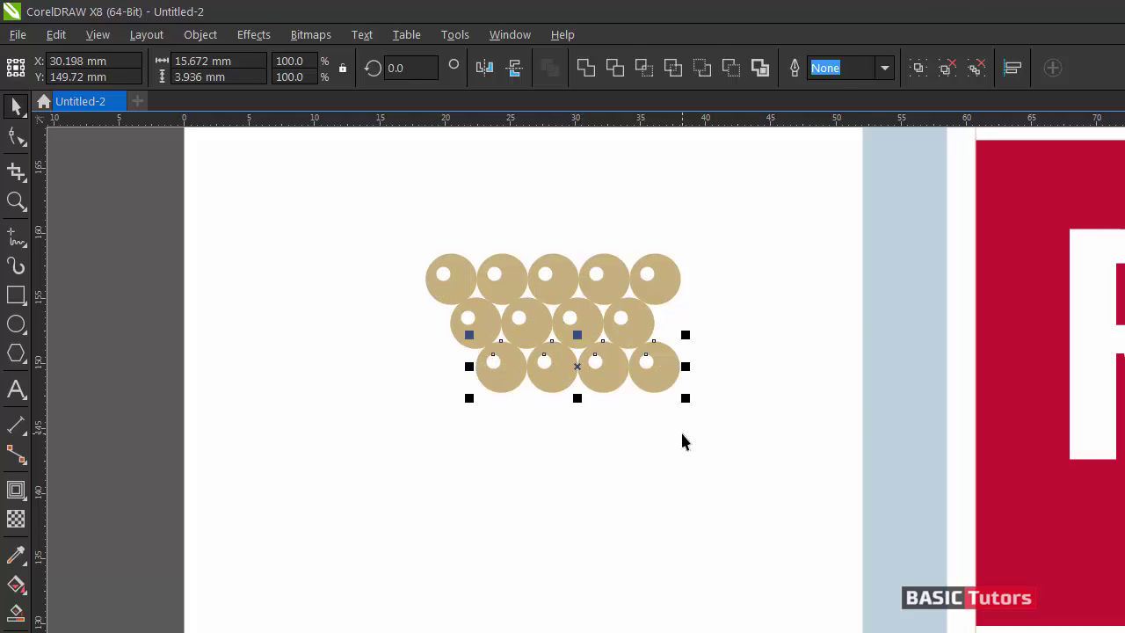
left_click(683, 442)
left_click(665, 384)
key("Delete")
- Copy the three-circle row into the gaps beneath it and delete its rightmost circle, leaving a fourth row of two
left_click_drag(665, 449, 454, 336)
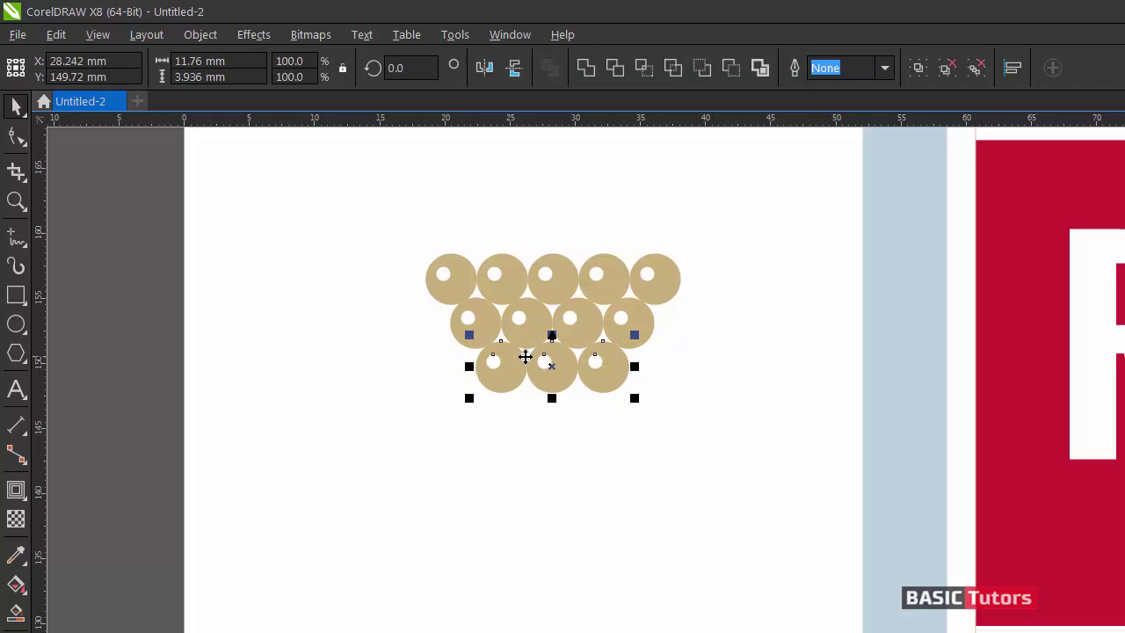
left_click_drag(557, 369, 586, 422)
left_click(715, 421)
left_click(653, 423)
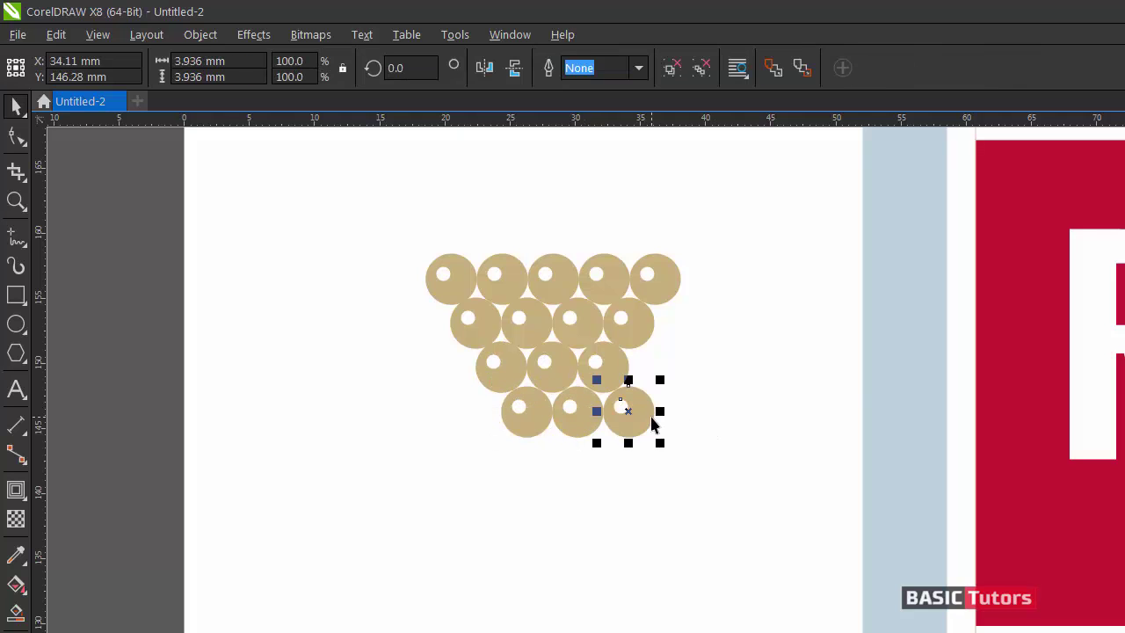
key("Delete")
- Copy one circle centred beneath the two-circle row to finish the tip of the triangular grape cluster
left_click(566, 433)
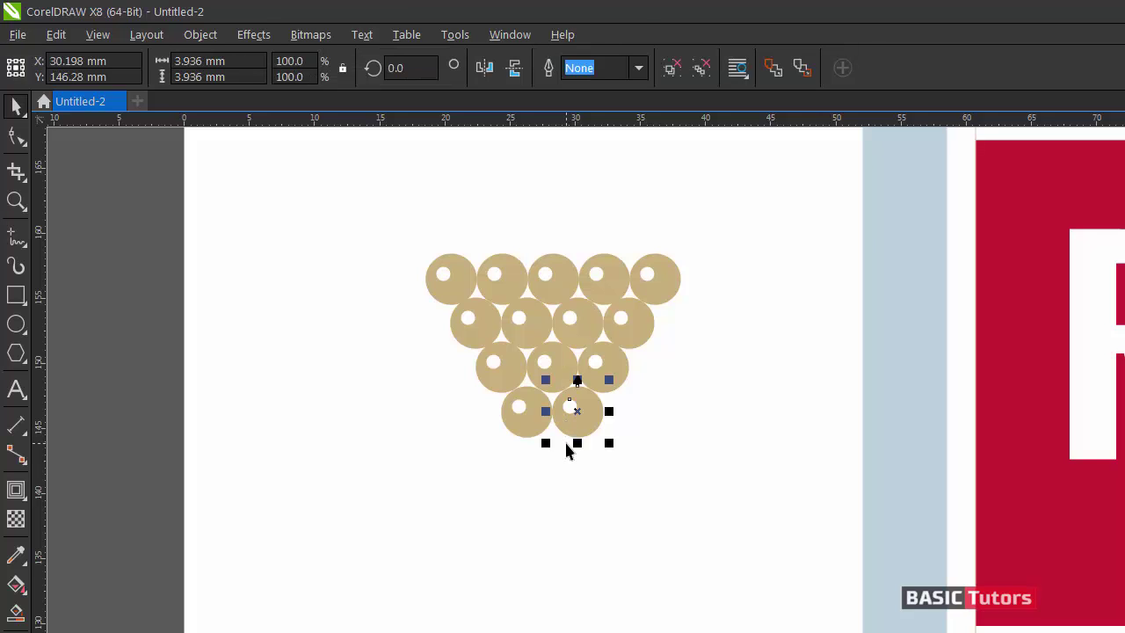
left_click_drag(583, 411, 559, 465)
left_click(686, 376)
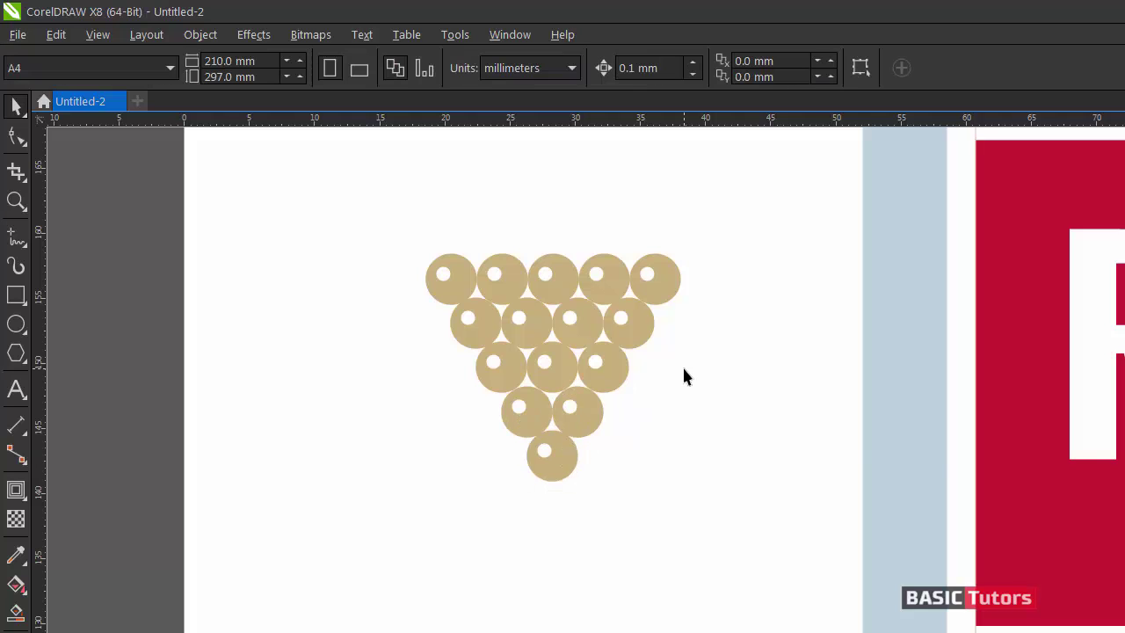
- Group all the circles and move the grape cluster into the label's lower blue panel, centred near the panel's upper edge
scroll(686, 377, "down", 1)
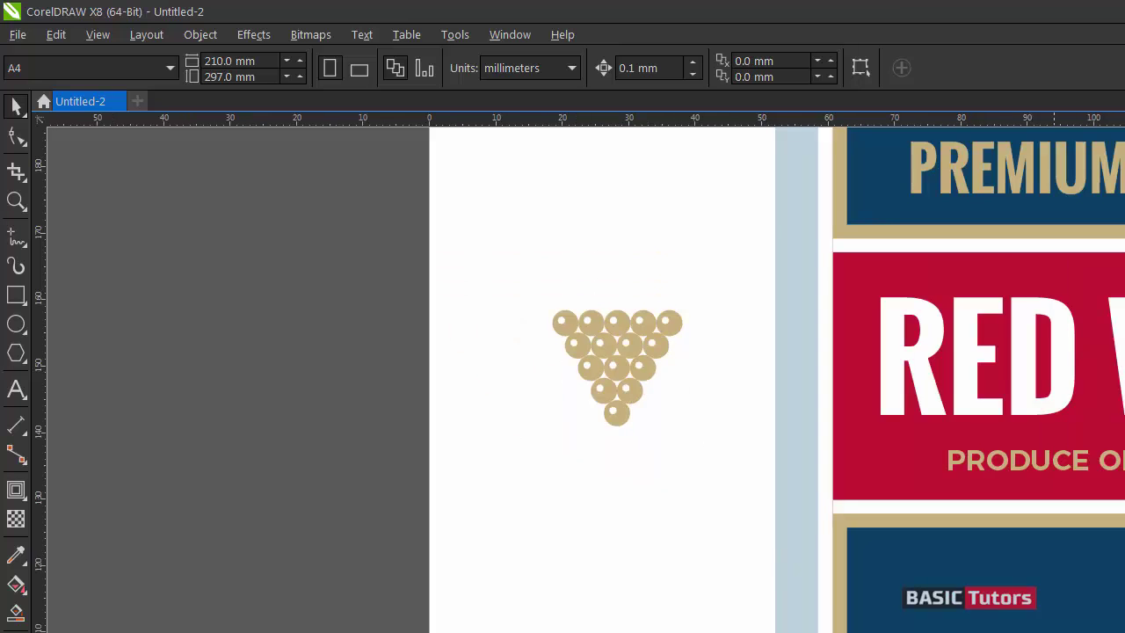
scroll(587, 380, "right", 4)
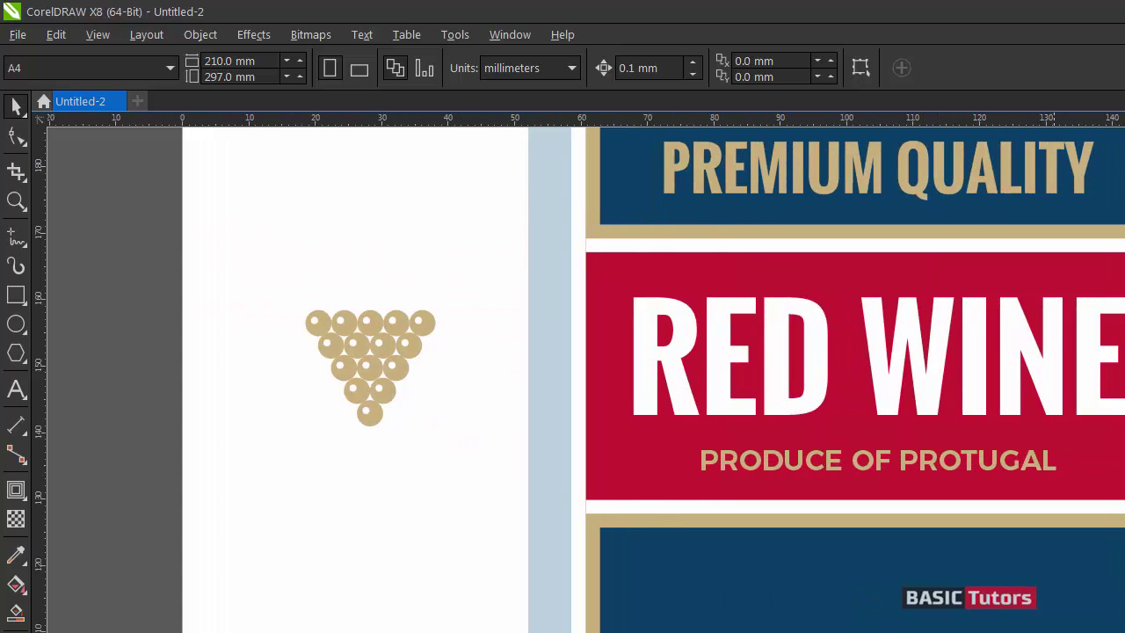
scroll(586, 373, "right", 2)
scroll(587, 373, "right", 1)
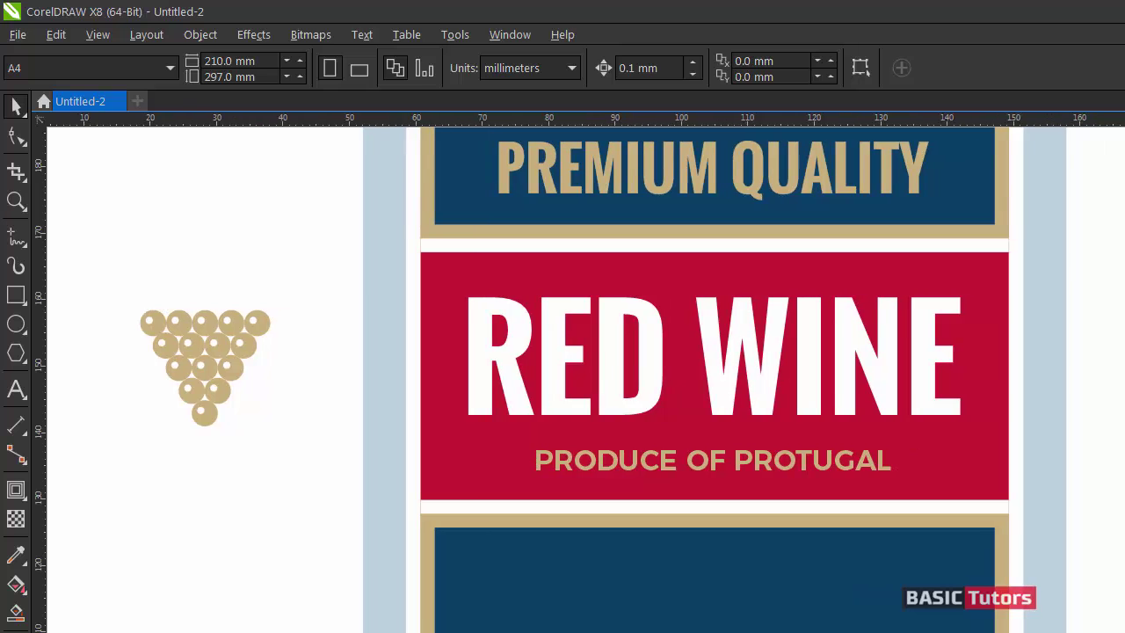
scroll(523, 380, "down", 3)
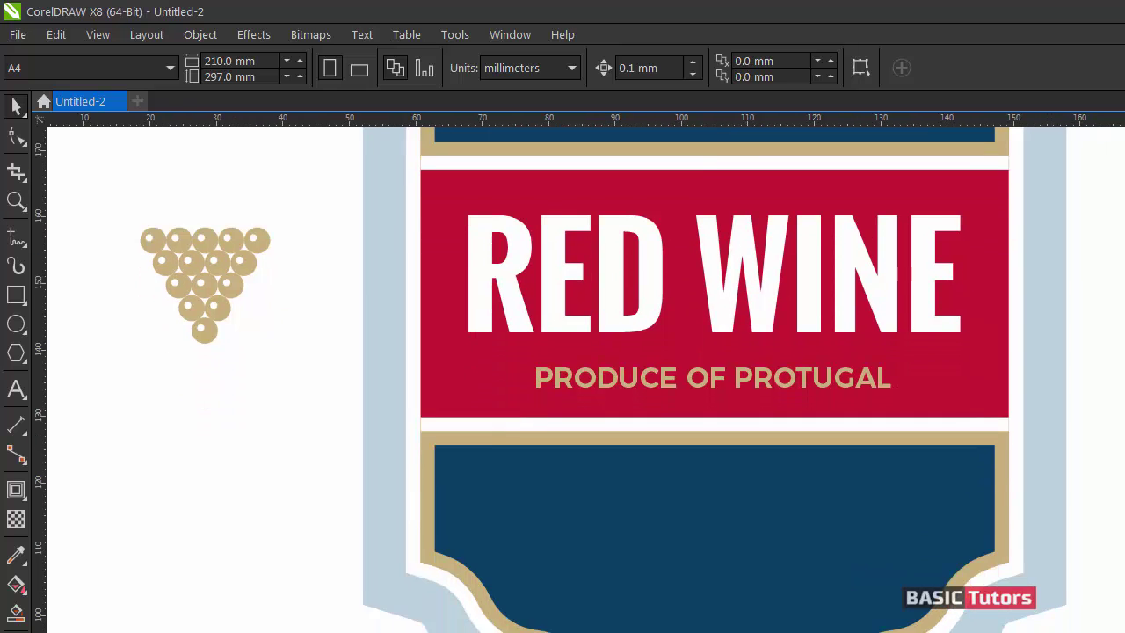
left_click_drag(119, 161, 281, 318)
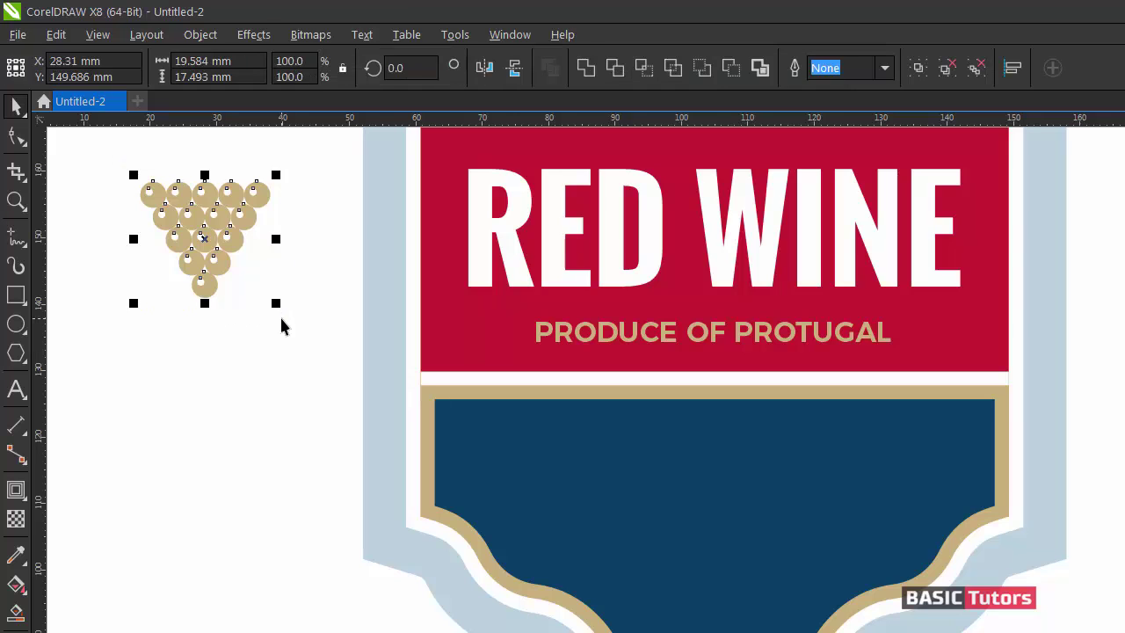
left_click_drag(201, 238, 704, 494)
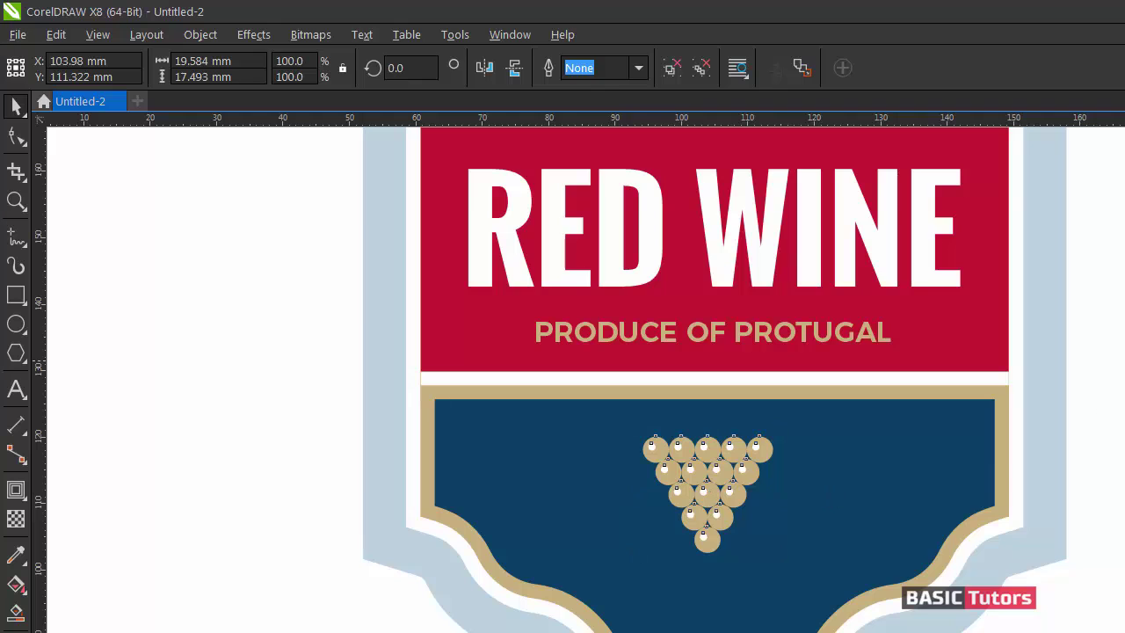
key("Escape")
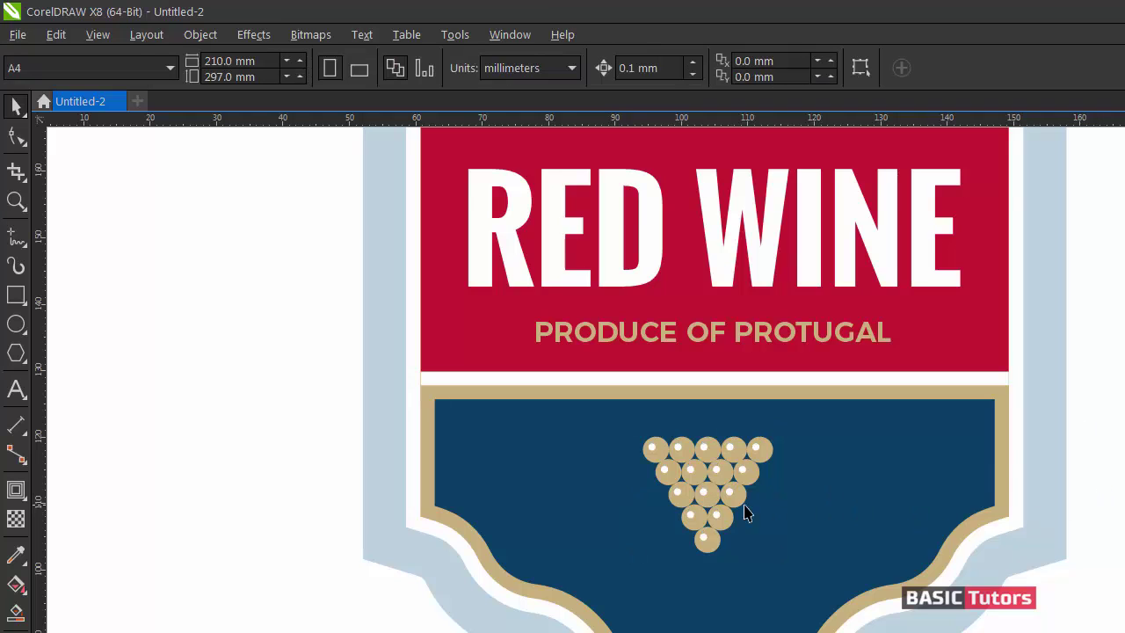
left_click_drag(734, 506, 732, 486)
key("Escape")
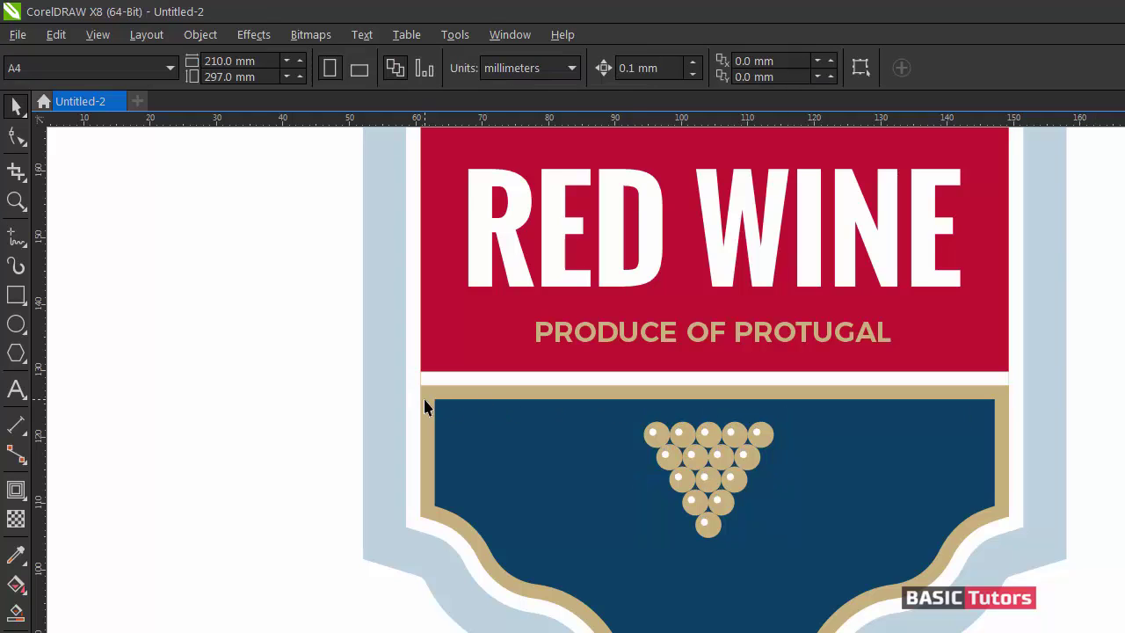
- Add the text "19.5%" in the blank page area beside the label
left_click(16, 390)
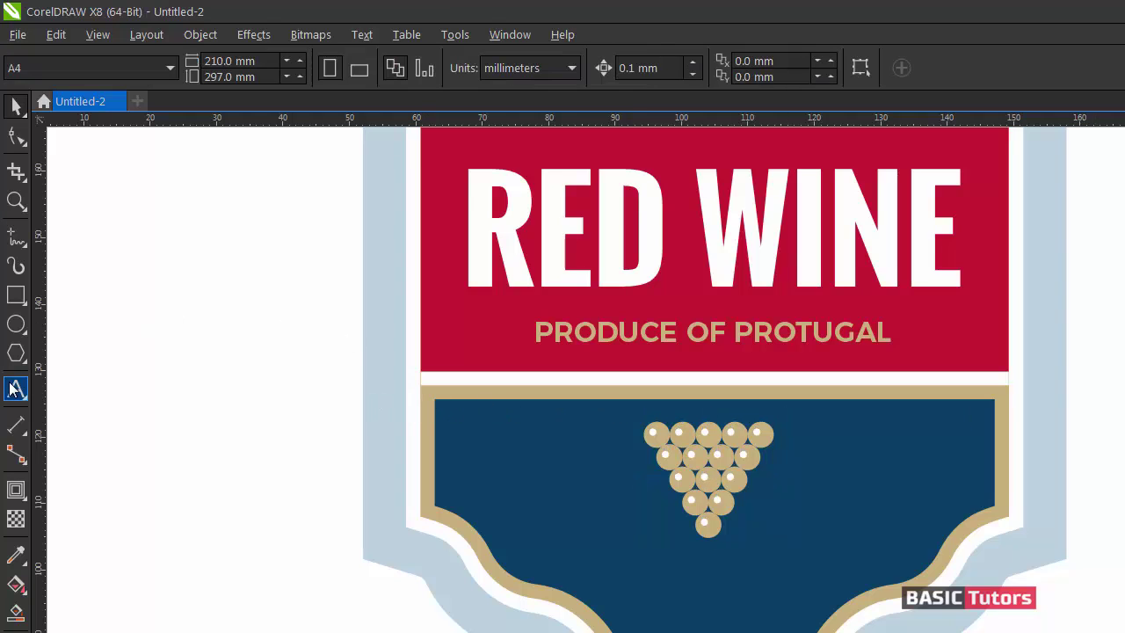
left_click(145, 302)
type("19.5")
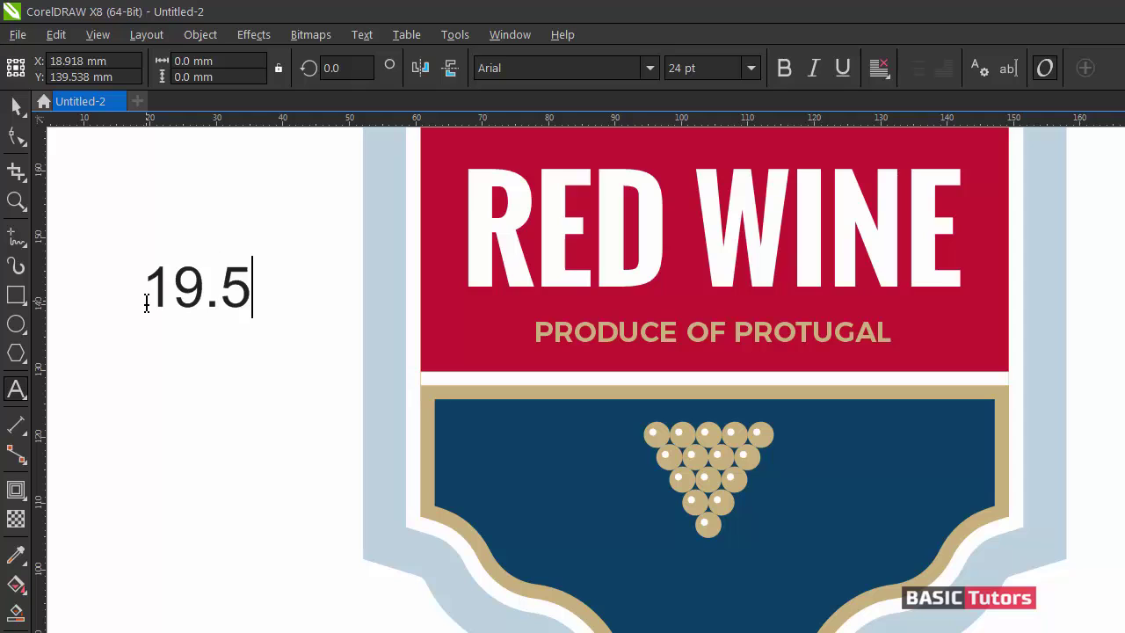
type("%")
key("ctrl+space")
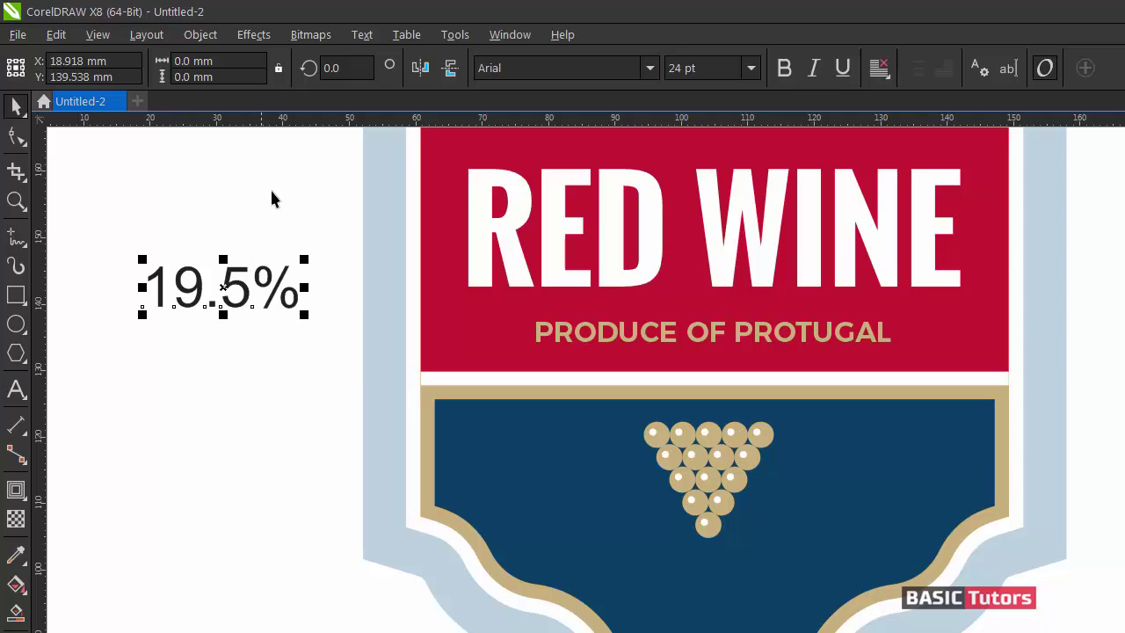
- Format the 19.5% text in Oswald bold at 19 pt
left_click(703, 67)
type("19")
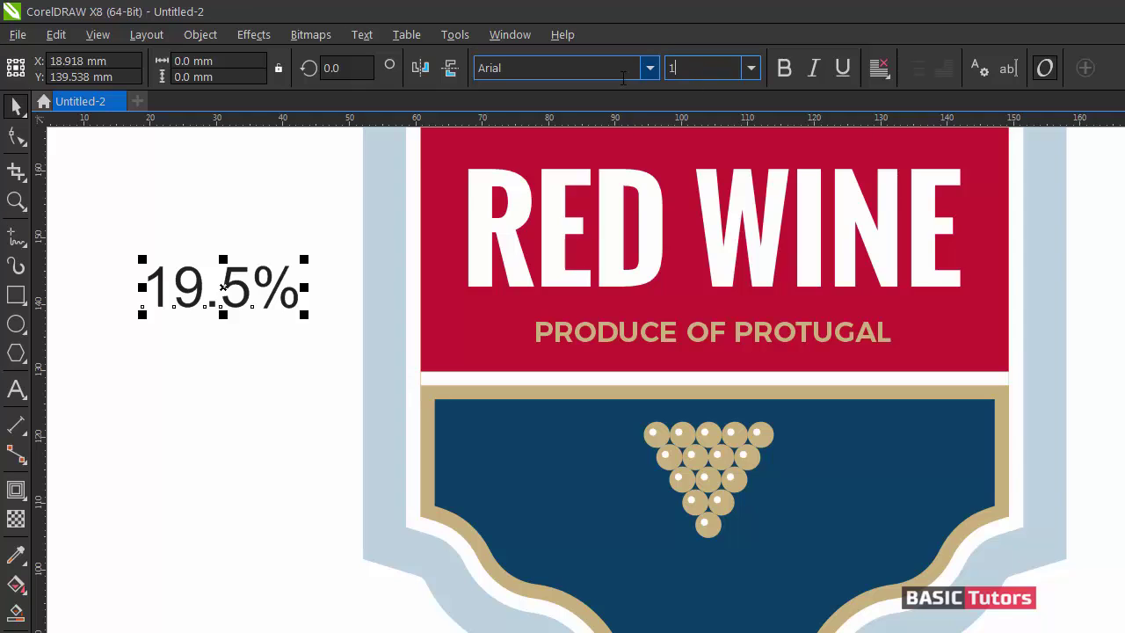
key("Return")
left_click(567, 68)
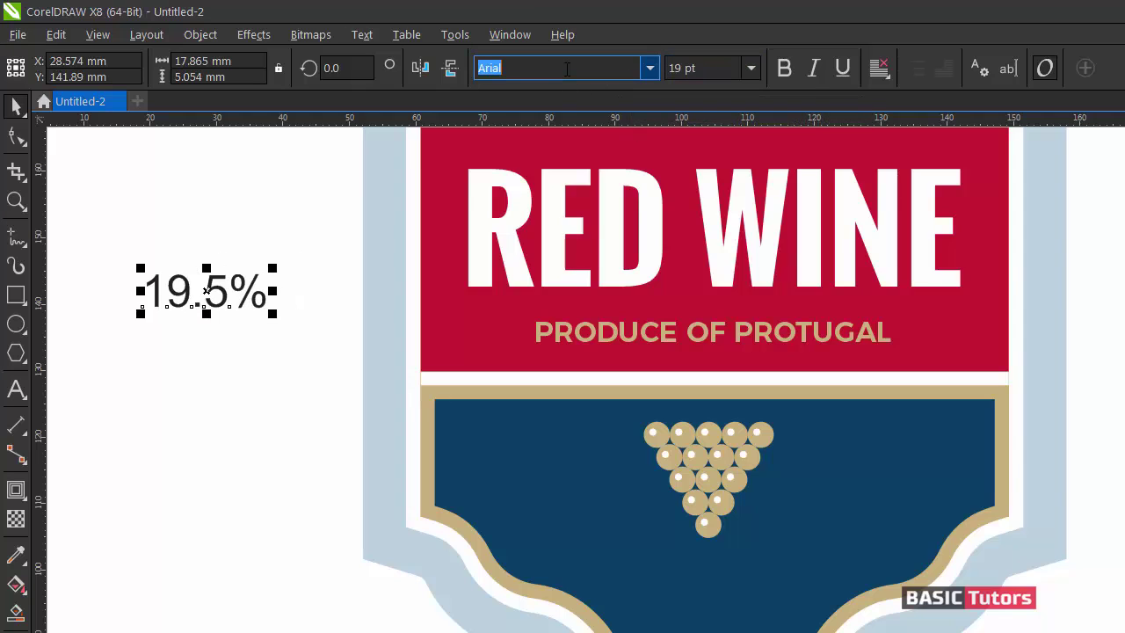
type("Oswald")
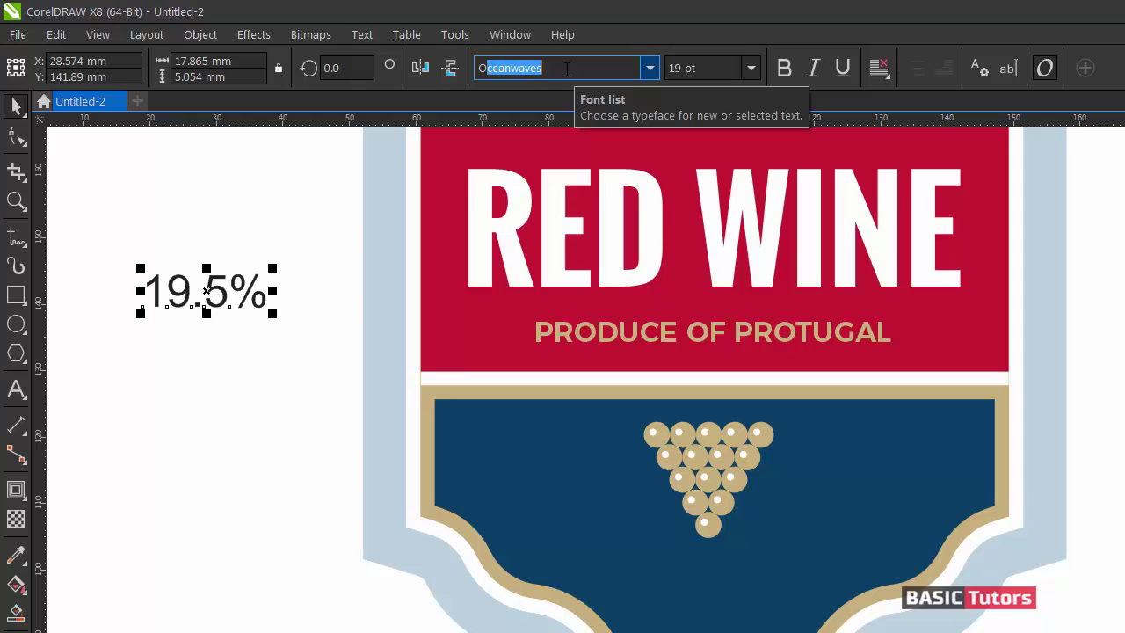
key("Return")
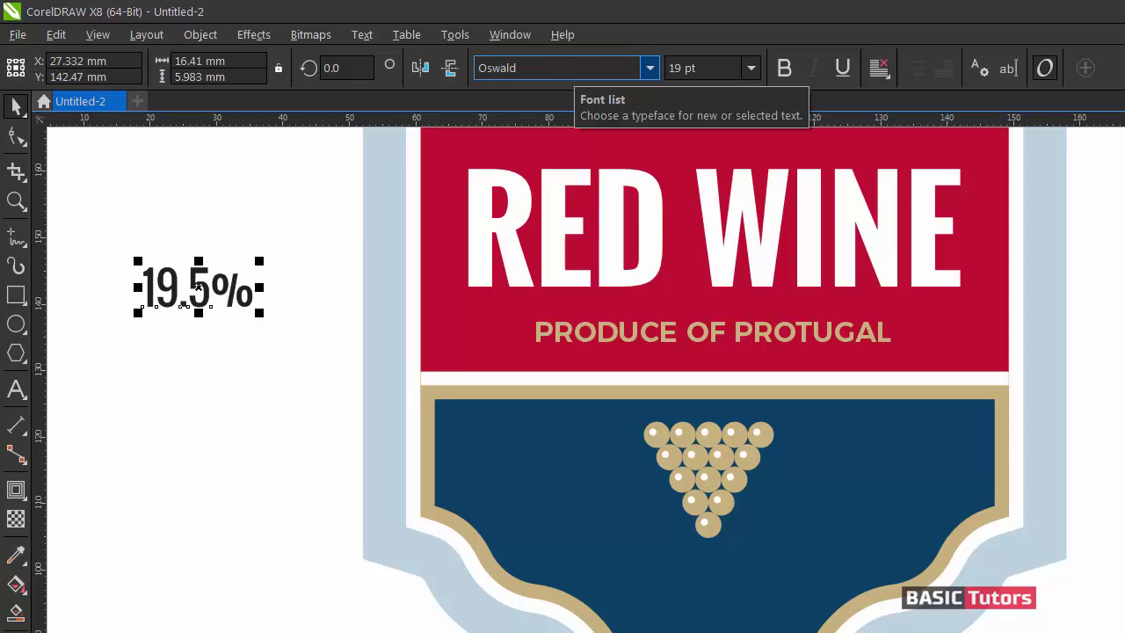
left_click(784, 68)
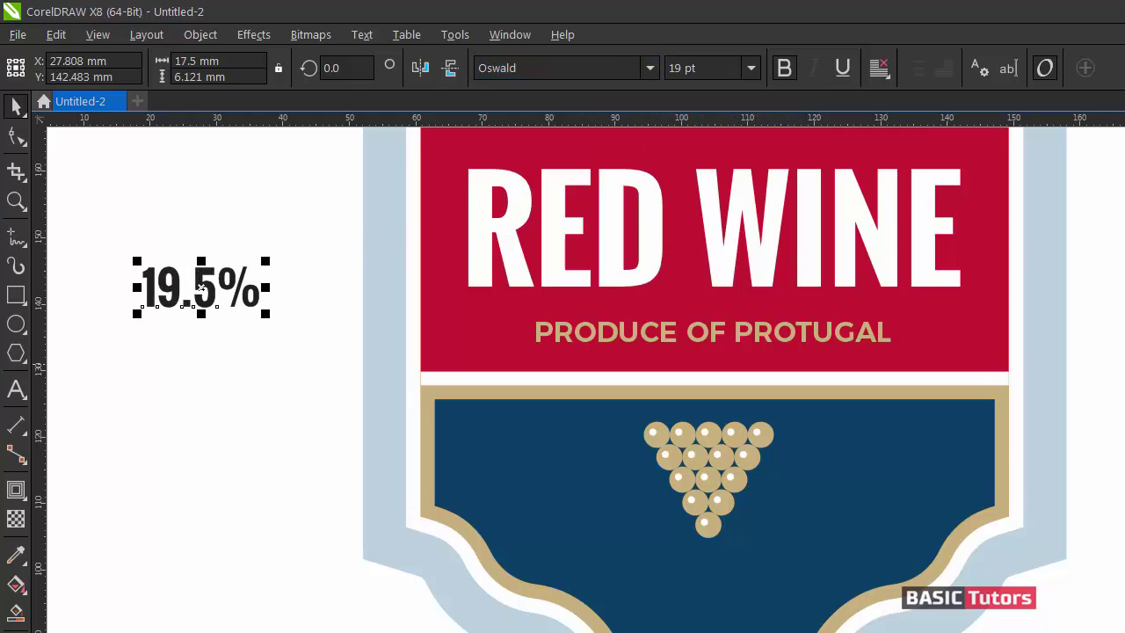
- Fill the 19.5% text with the light blue of the outer border and place it left of the grape cluster in the blue panel
left_click(1122, 365)
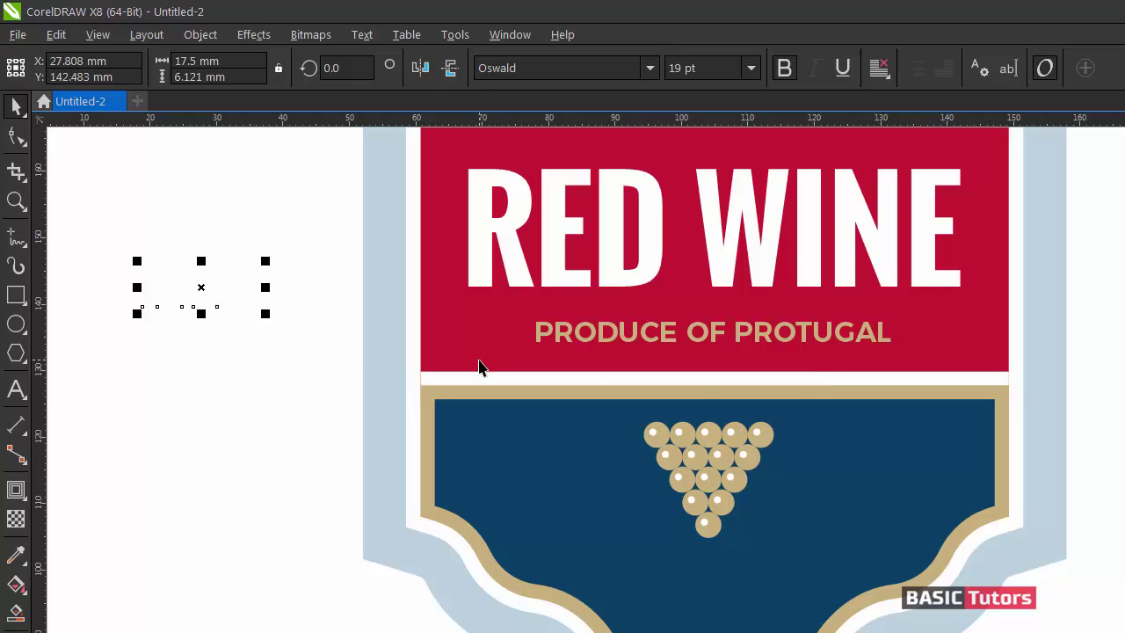
key("ctrl+z")
key("ctrl+shift+a")
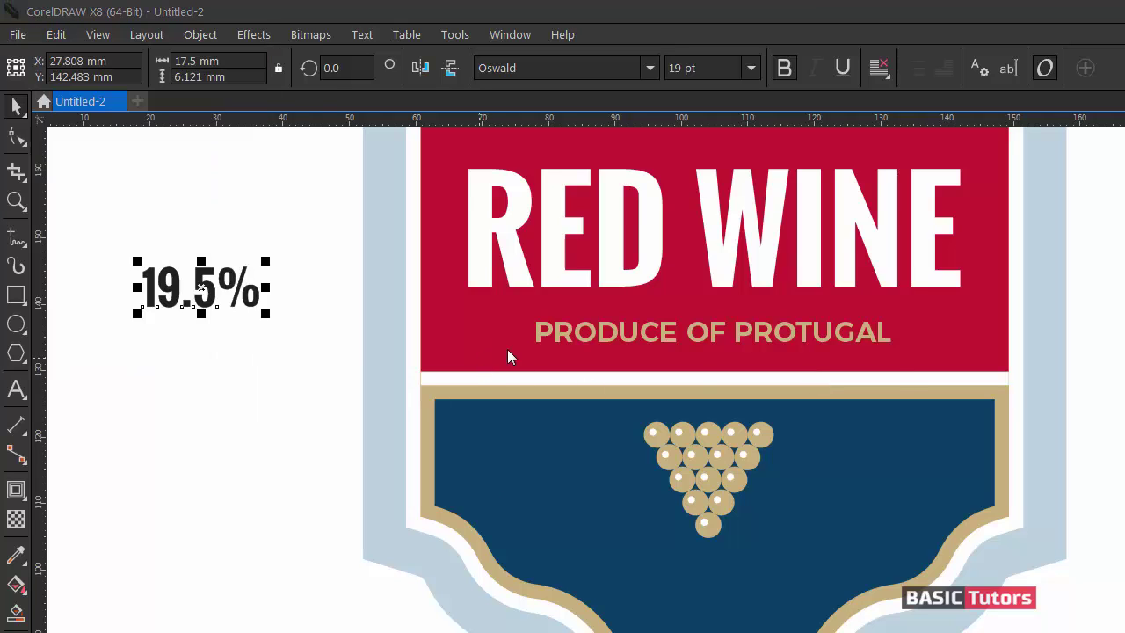
left_click(716, 429)
left_click(377, 428)
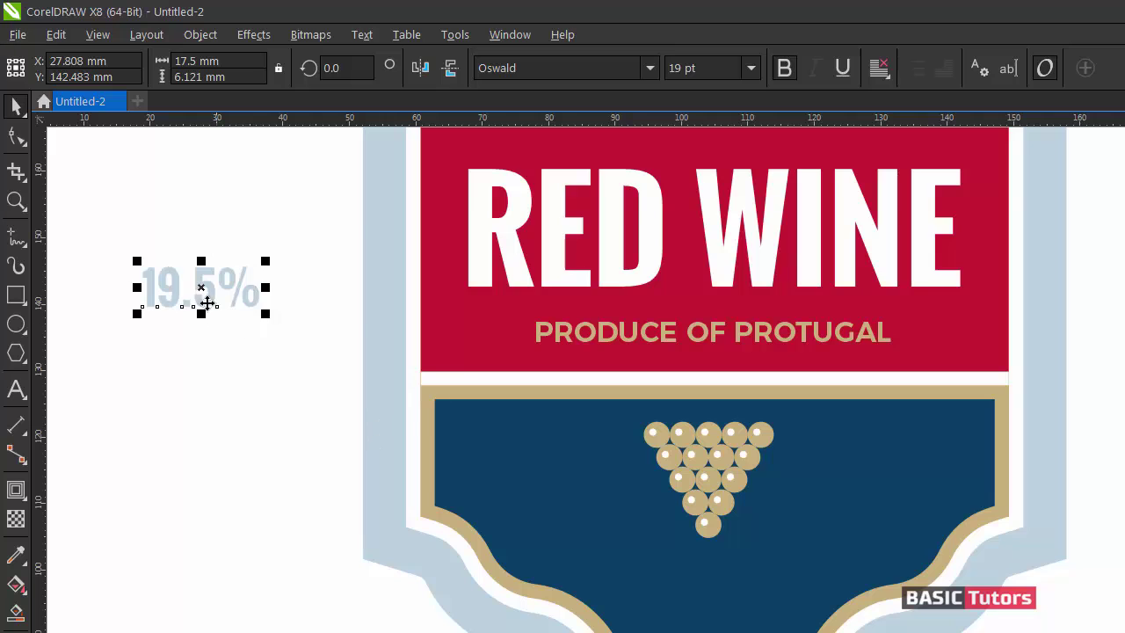
left_click_drag(213, 296, 539, 456)
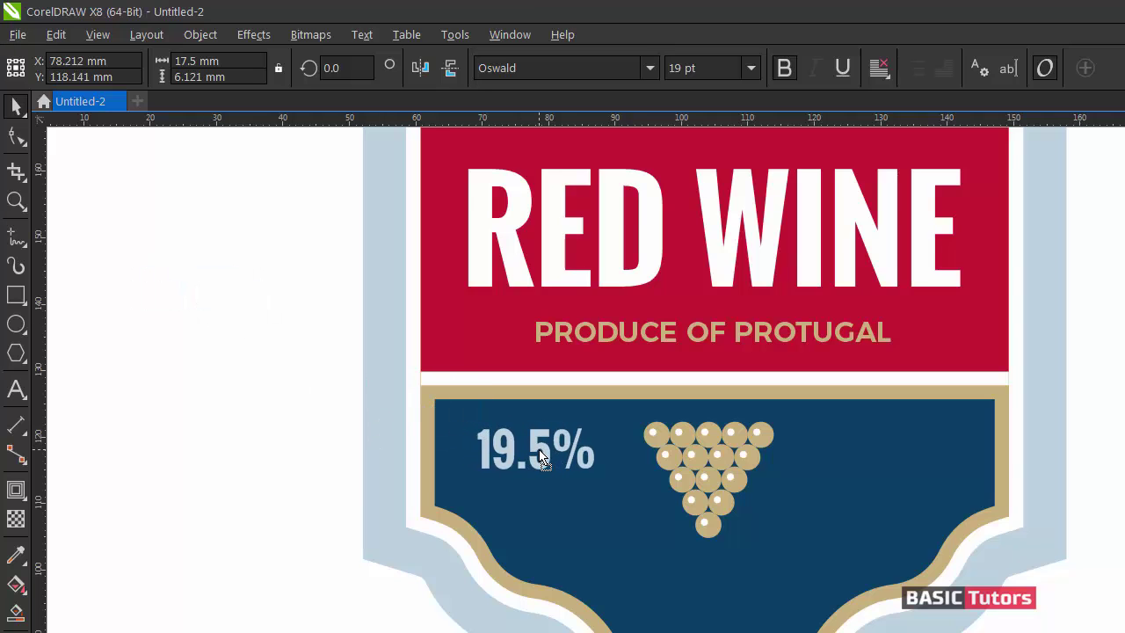
key("Escape")
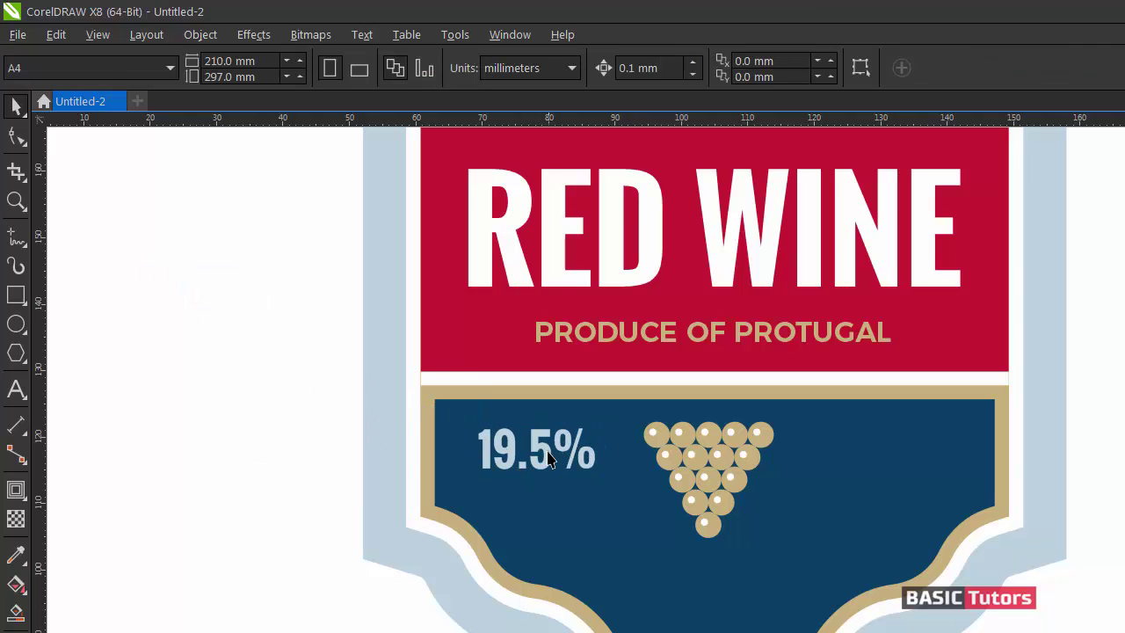
- Place a copy of the 19.5% text at the same height on the right side of the grape cluster
double_click(545, 458)
key("ctrl+space")
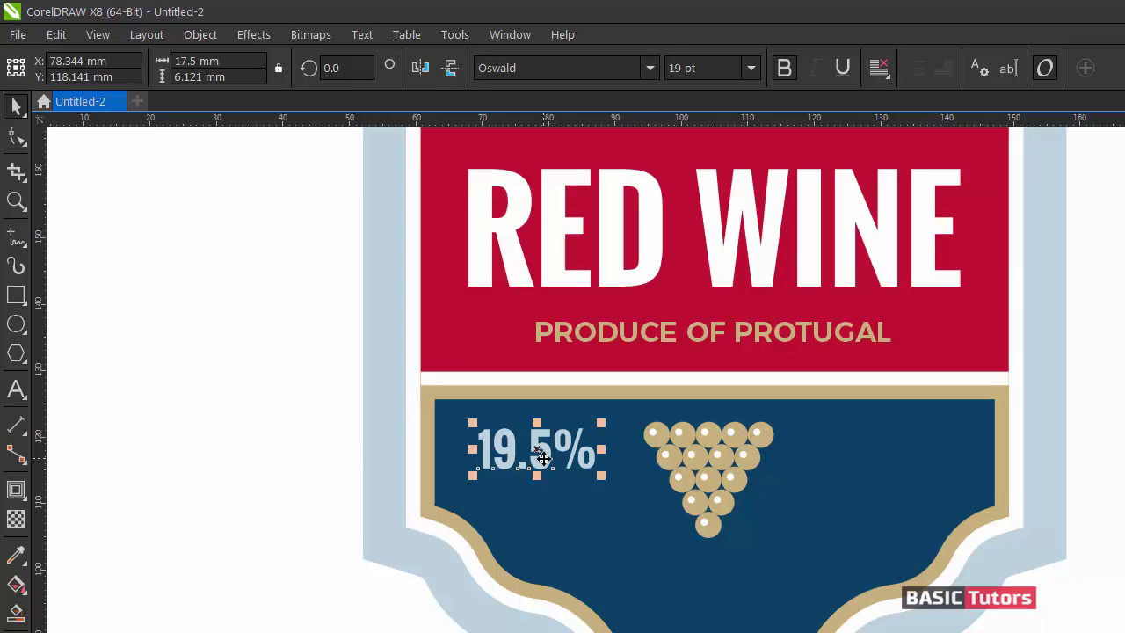
left_click_drag(538, 455, 884, 460)
- Change the copied text right of the grapes to "75cl" and shift it slightly right
double_click(852, 449)
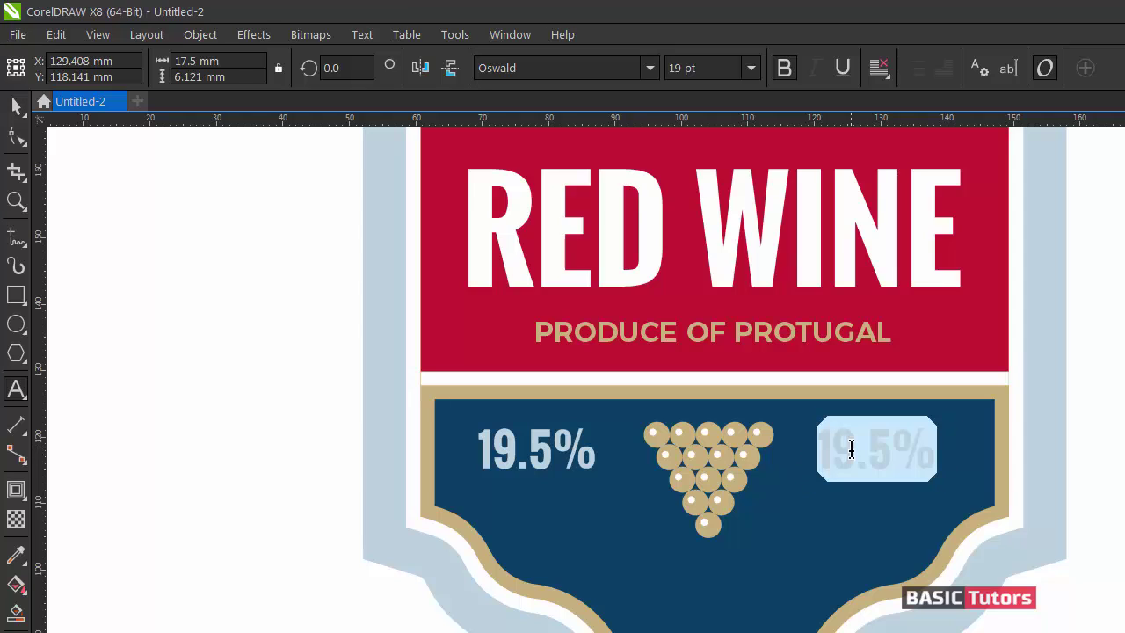
type("75")
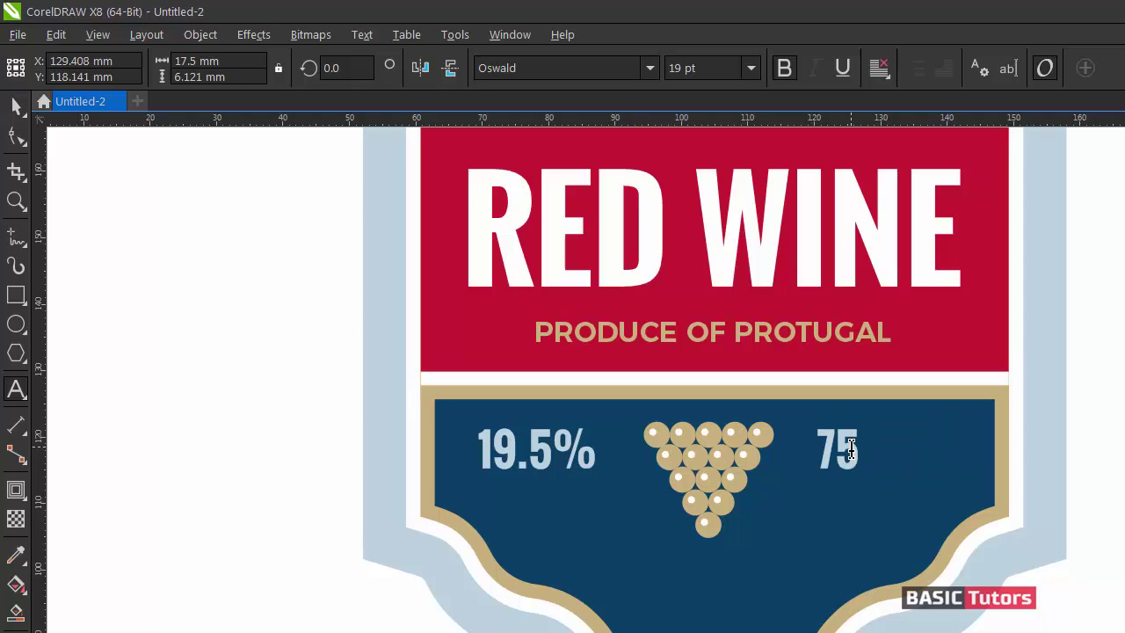
type("CL")
key("BackSpace")
key("BackSpace")
type("cl")
key("ctrl+space")
left_click_drag(850, 448, 863, 454)
key("Escape")
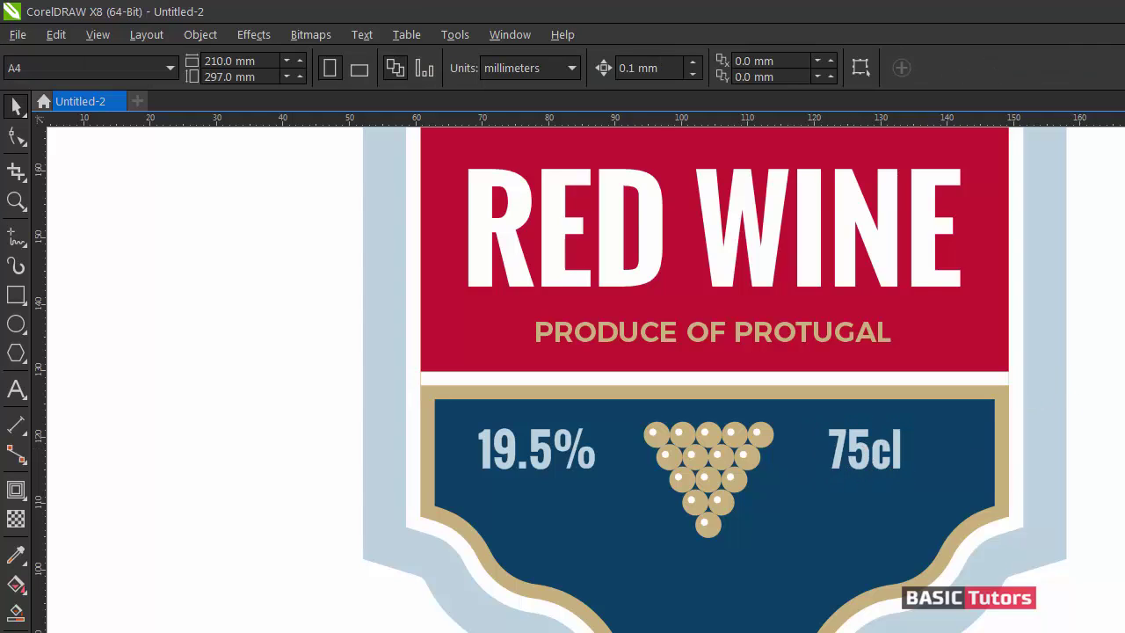
- Draw an open, straight-segment right-half profile of a wine glass about 23 mm tall on the blank page beside the label
scroll(563, 378, "down", 1)
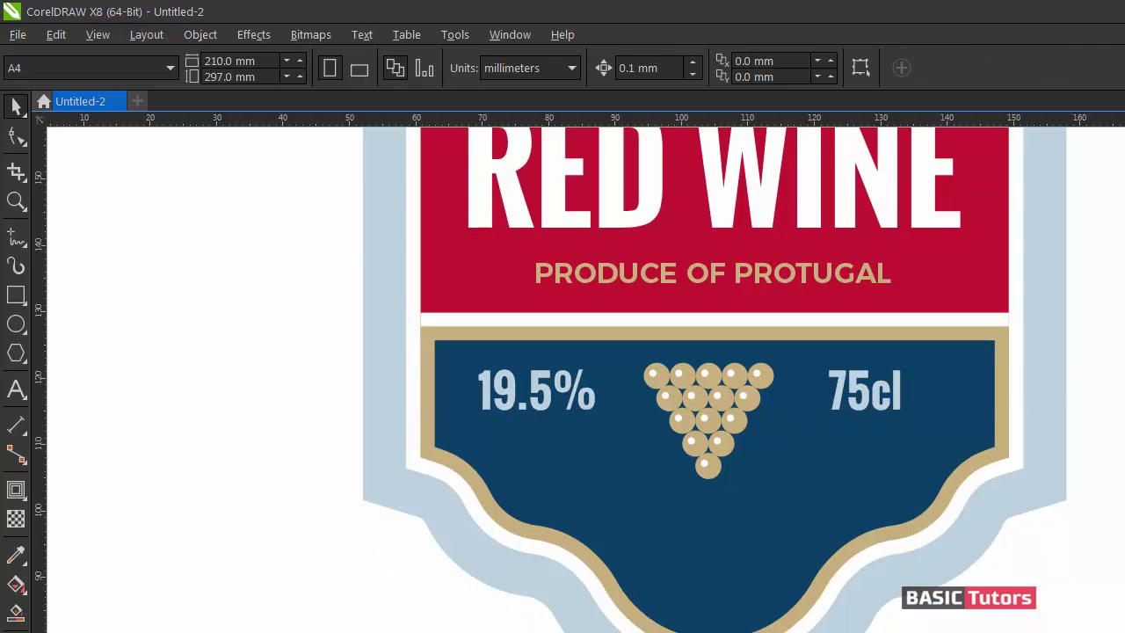
scroll(563, 378, "down", 2)
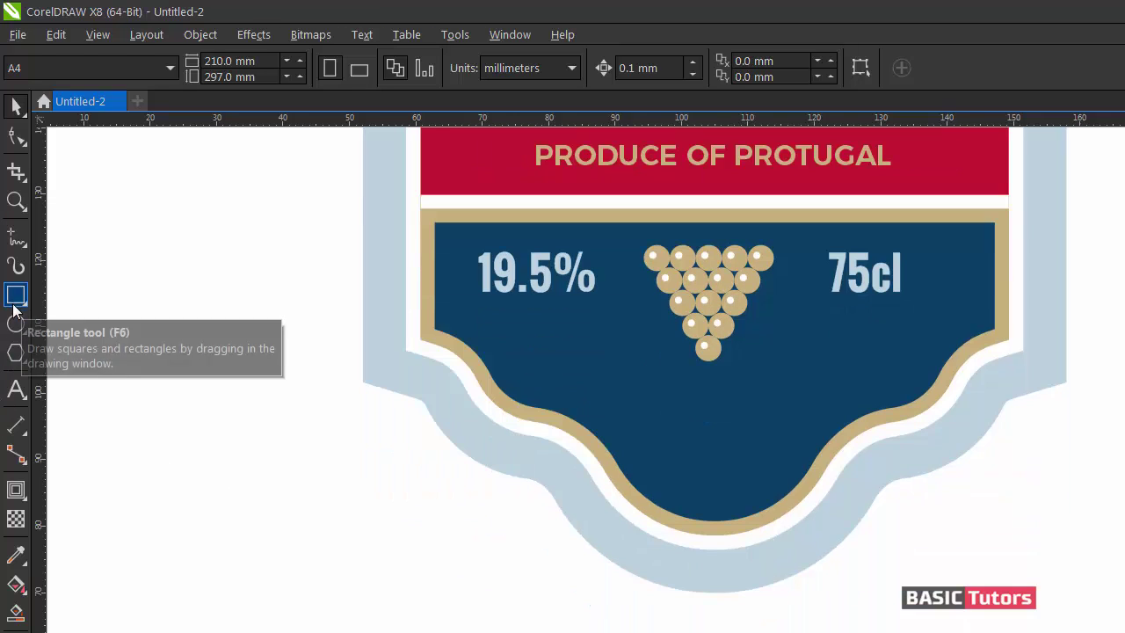
left_click(16, 236)
double_click(16, 236)
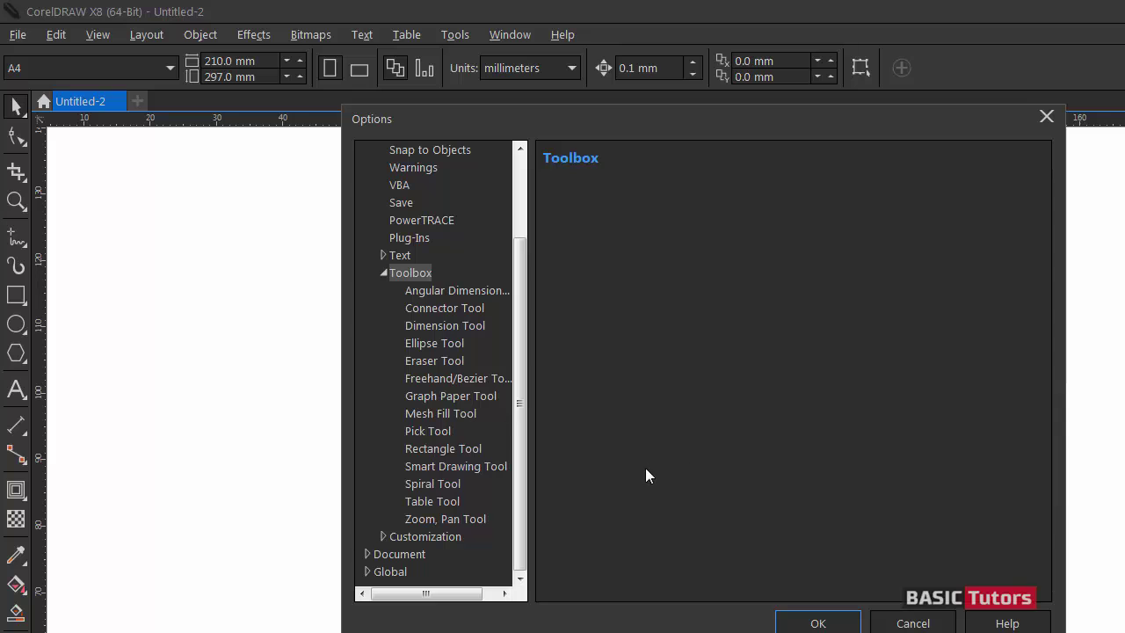
left_click(912, 622)
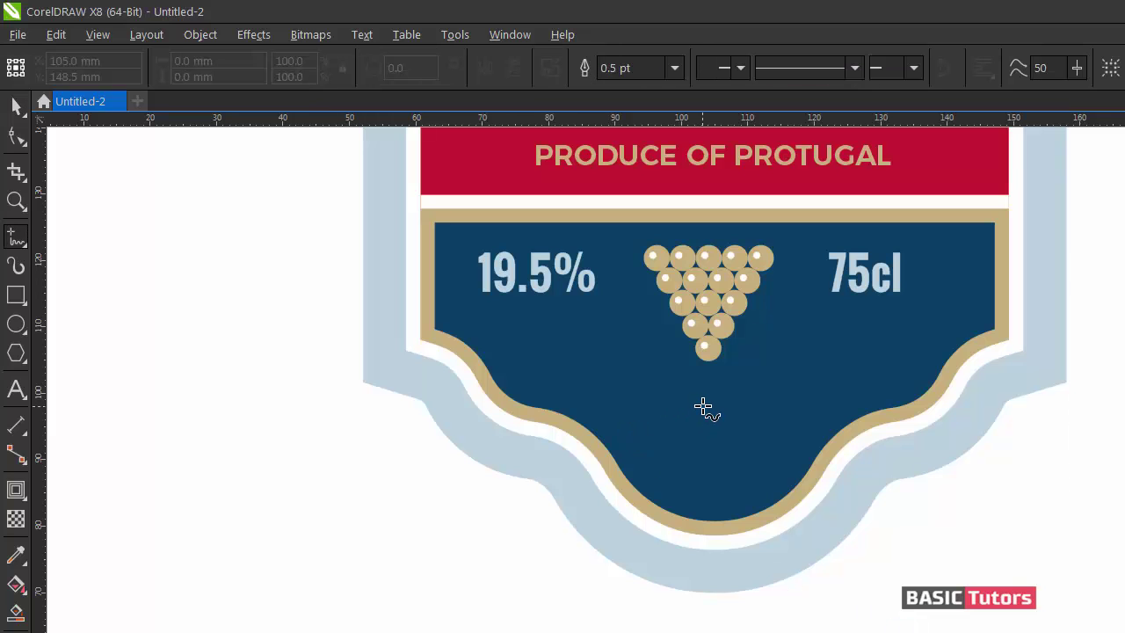
left_click(151, 243)
double_click(187, 243)
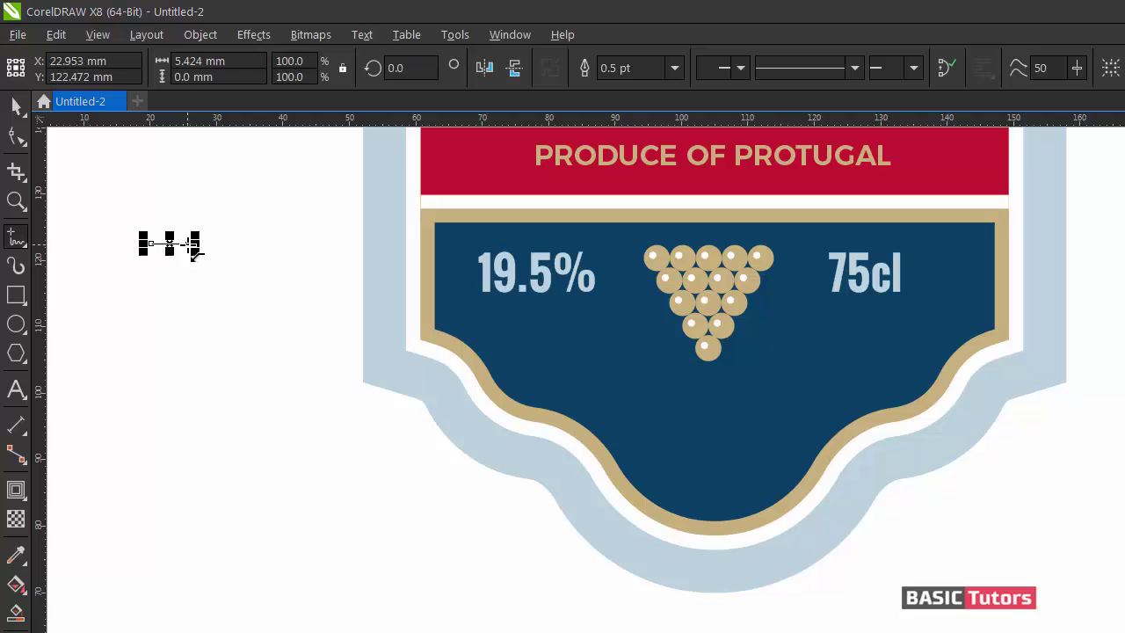
double_click(159, 327)
double_click(162, 388)
double_click(192, 385)
double_click(190, 399)
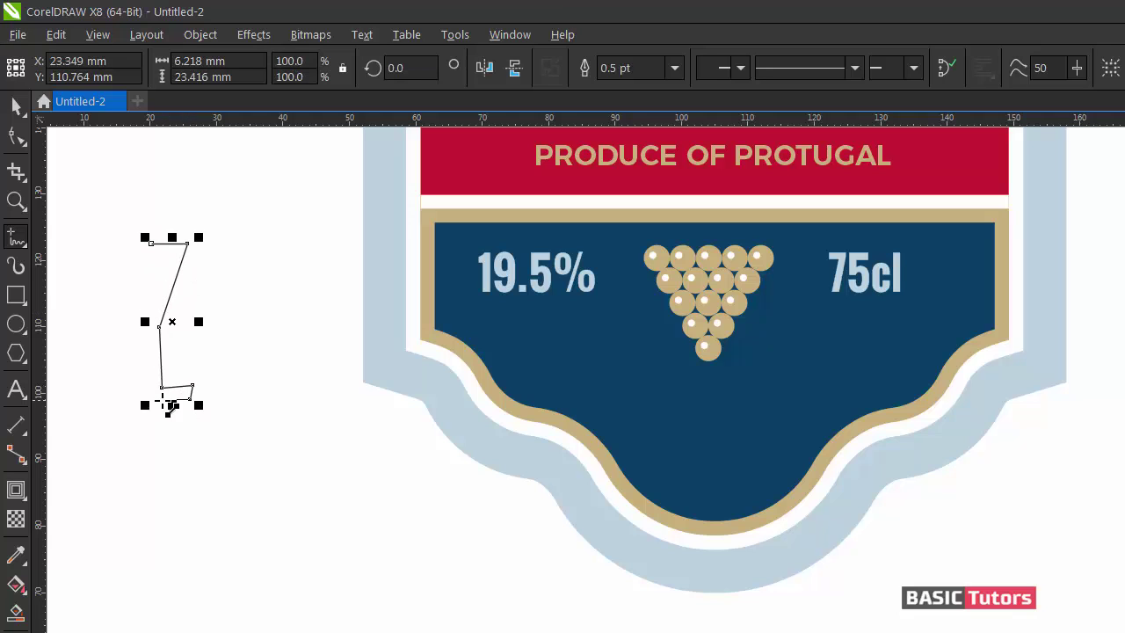
double_click(144, 398)
- Place a vertical guideline at about 19.8 mm and align the glass profile's two open ends with it
left_click_drag(134, 283, 149, 281)
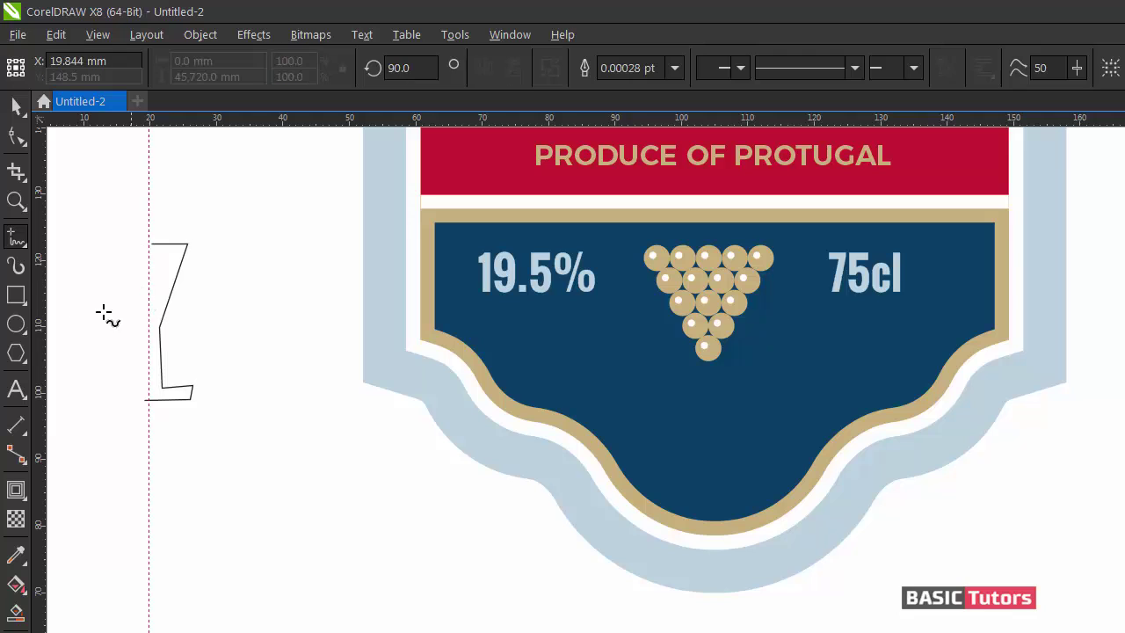
left_click_drag(76, 230, 268, 464)
left_click_drag(708, 631, 730, 631)
key("F10")
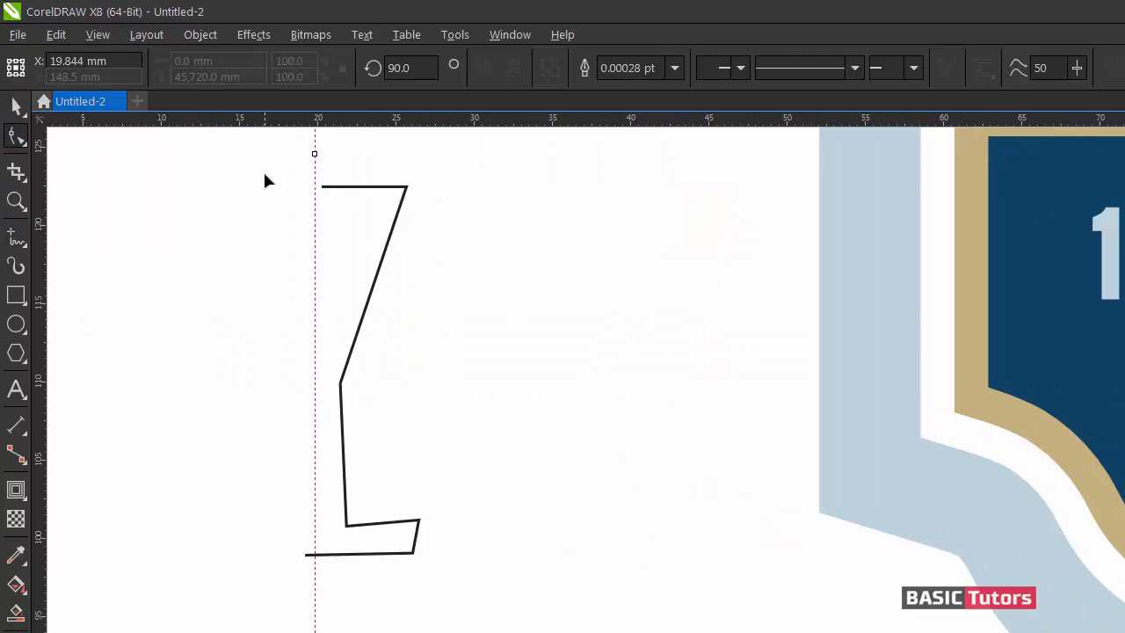
left_click(334, 187)
left_click_drag(319, 186, 315, 187)
left_click_drag(306, 555, 315, 555)
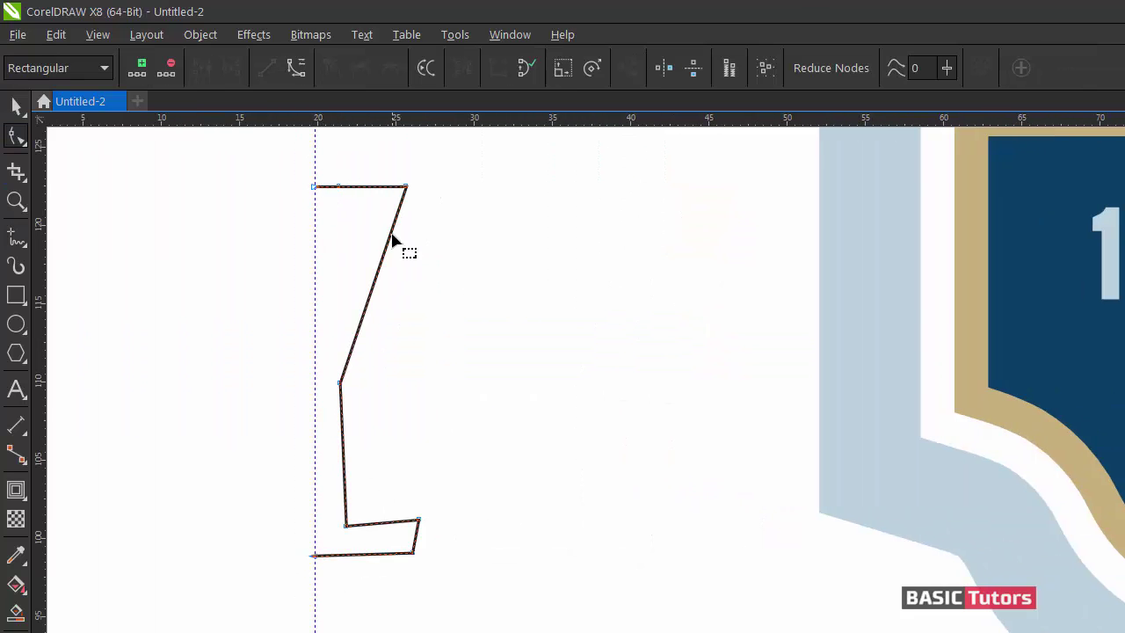
- Convert the slanted bowl side of the glass profile to a curve and bend it outward
right_click(390, 232)
left_click(441, 320)
left_click_drag(377, 284, 403, 323)
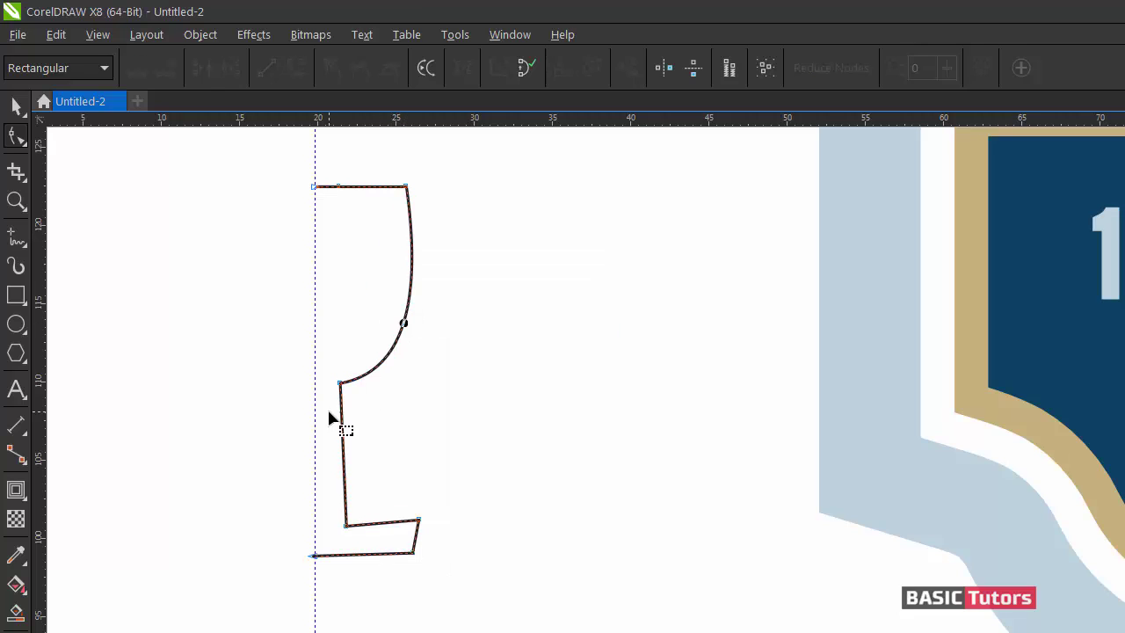
- Round the corner between bowl and stem by adding a node on each side and removing the corner node
double_click(341, 398)
double_click(353, 379)
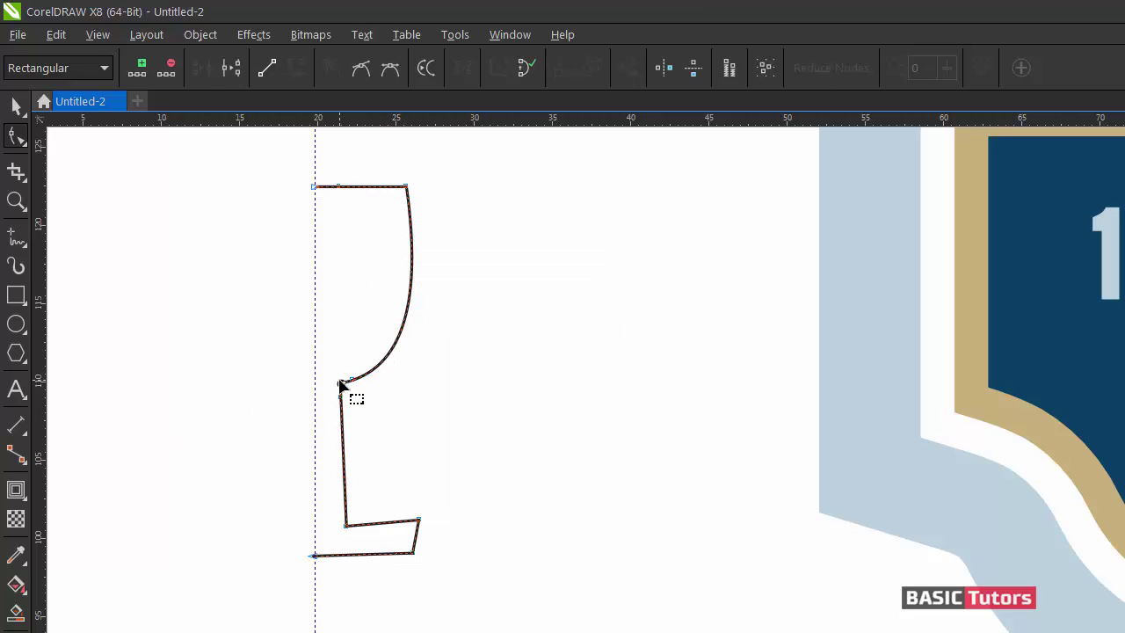
double_click(340, 384)
key("space")
left_click(417, 394)
key("space")
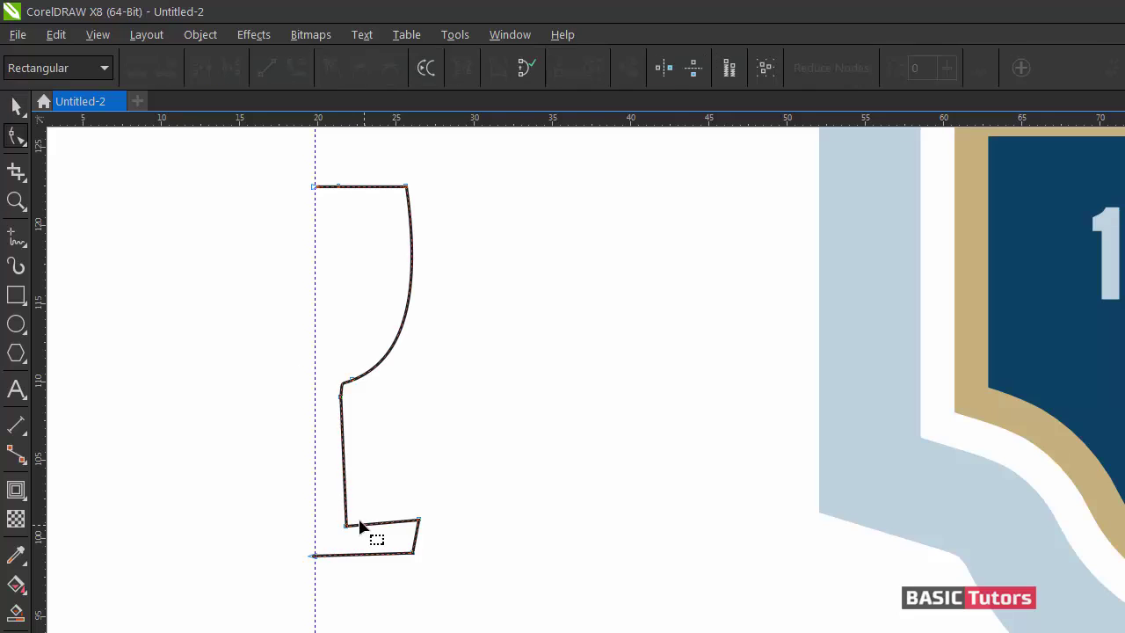
- Make the glass's foot thinner by moving its nodes, and bend its upper edge into a gentle curve
left_click(359, 525)
left_click_drag(413, 553, 418, 544)
left_click_drag(314, 555, 314, 545)
mouse_move(418, 519)
left_mouse_down()
mouse_move(416, 536)
mouse_move(386, 527)
mouse_move(417, 534)
left_mouse_up()
right_click(367, 530)
left_click(490, 367)
left_click(431, 543)
- Round the corner between stem and foot by adding a node on each side and removing the corner node
key("F2")
left_click_drag(309, 505, 468, 589)
double_click(452, 311)
double_click(418, 275)
double_click(421, 311)
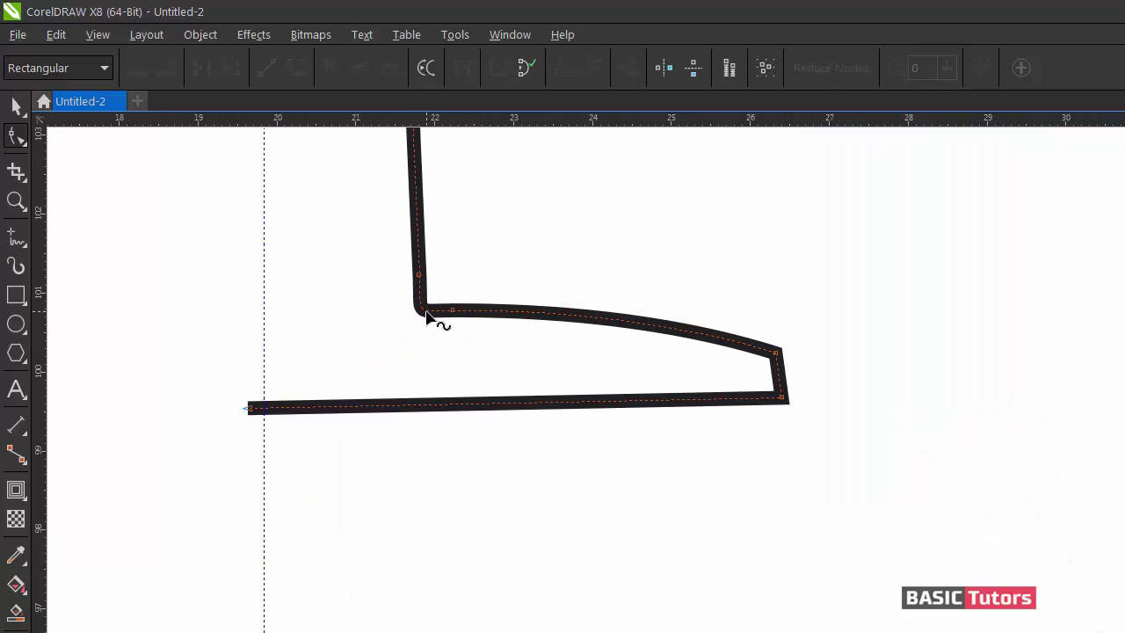
left_click(423, 309)
left_click(419, 339)
- Round the foot's upper outer corner and align the open end of the base line with the guideline
double_click(747, 344)
double_click(777, 371)
double_click(776, 352)
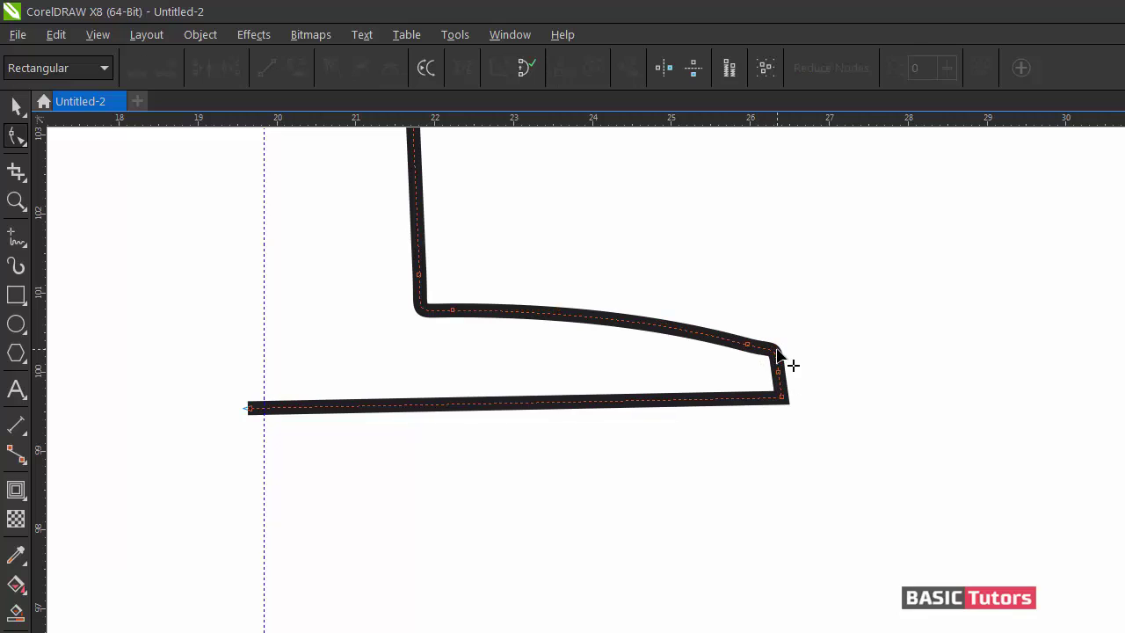
left_click_drag(248, 408, 264, 407)
left_click(771, 352)
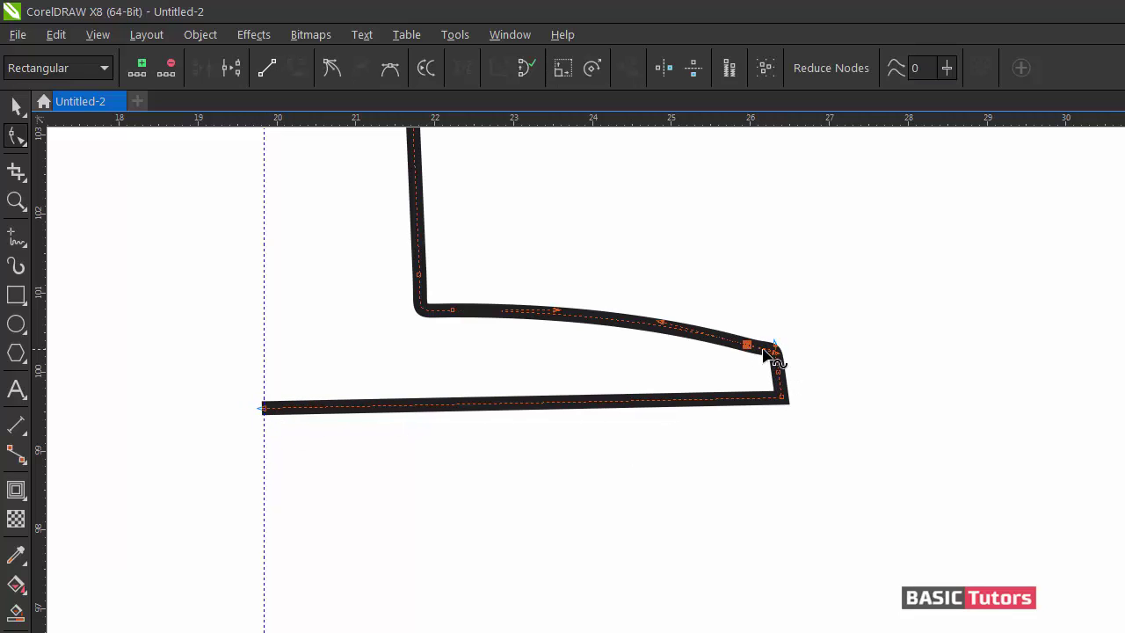
left_click(828, 343)
- Nudge the stem's upper and lower nodes toward the guideline to make the stem slimmer
scroll(824, 342, "down", 3)
key("space")
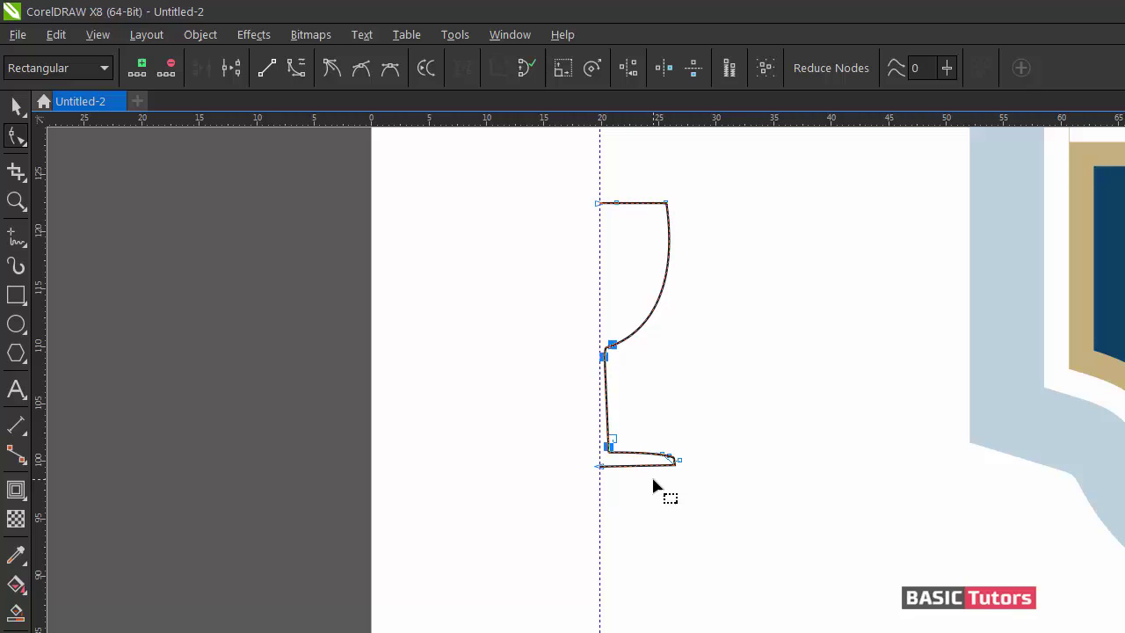
key("Left")
key("Left")
left_click_drag(572, 431, 616, 457)
key("Left")
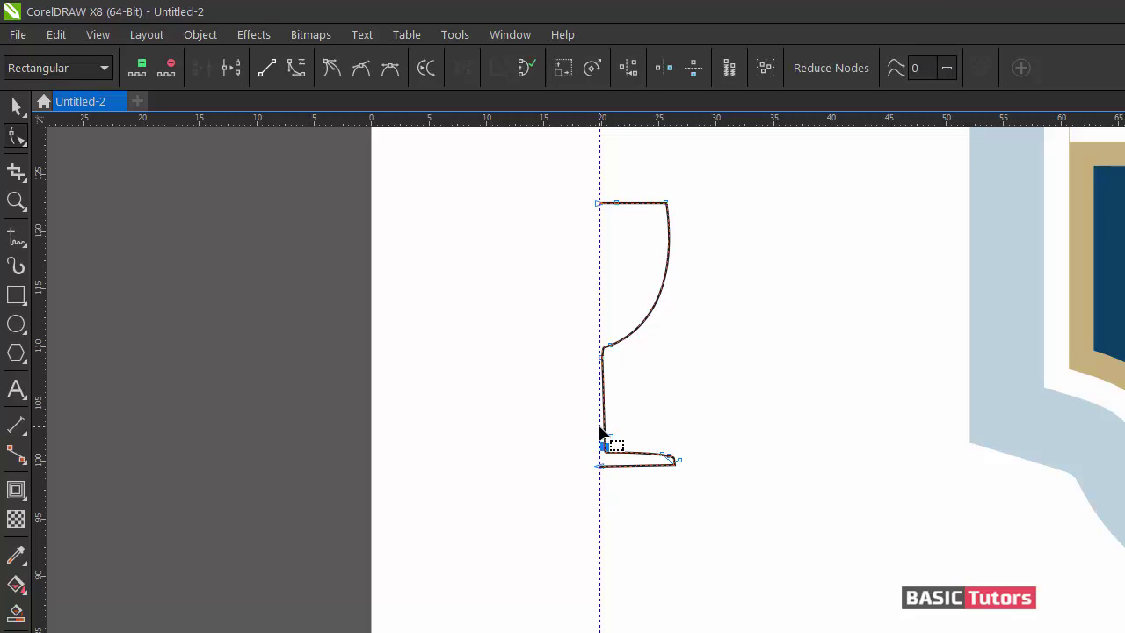
key("space")
key("Escape")
- Nudge the foot's bottom edge upward to make the foot of the glass thinner
double_click(662, 465)
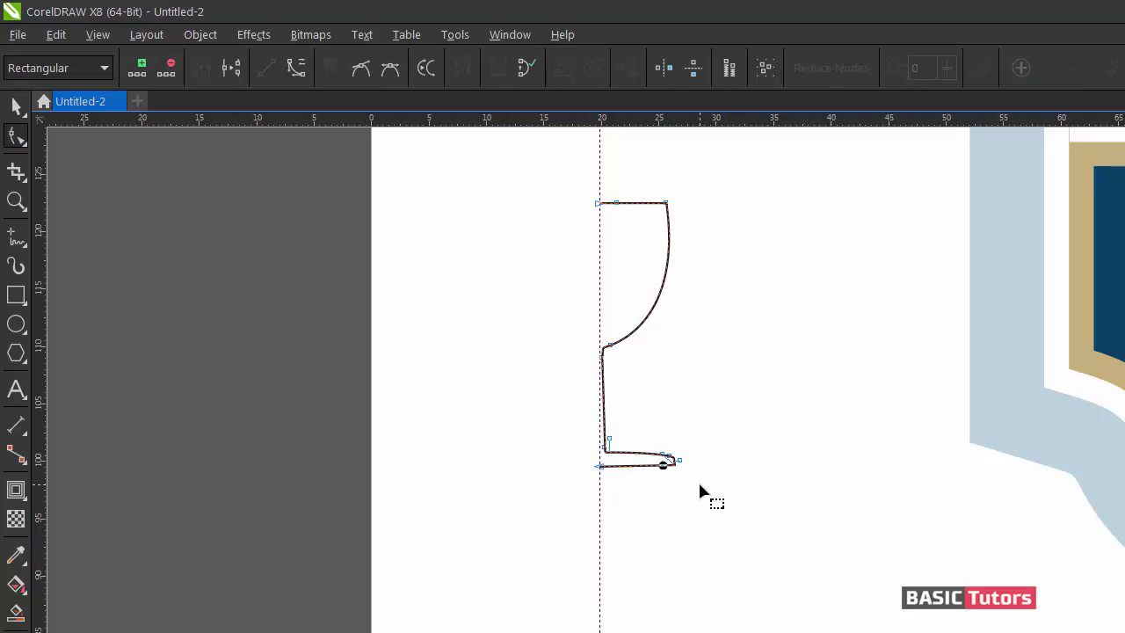
key("space")
double_click(648, 466)
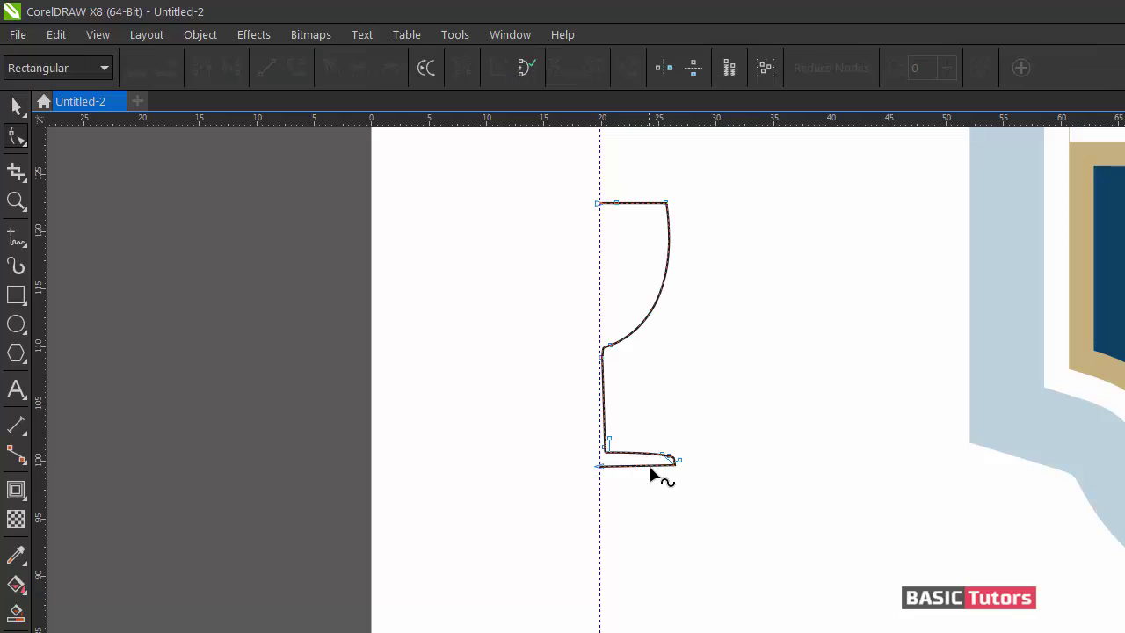
left_click_drag(652, 442, 675, 462)
key("Up")
key("Up")
key("Up")
left_click(700, 477)
- Try mirroring a copy of the half glass across the guideline, and delete the copy
key("space")
left_click_drag(680, 332, 595, 344)
right_click(595, 345)
left_click(682, 436)
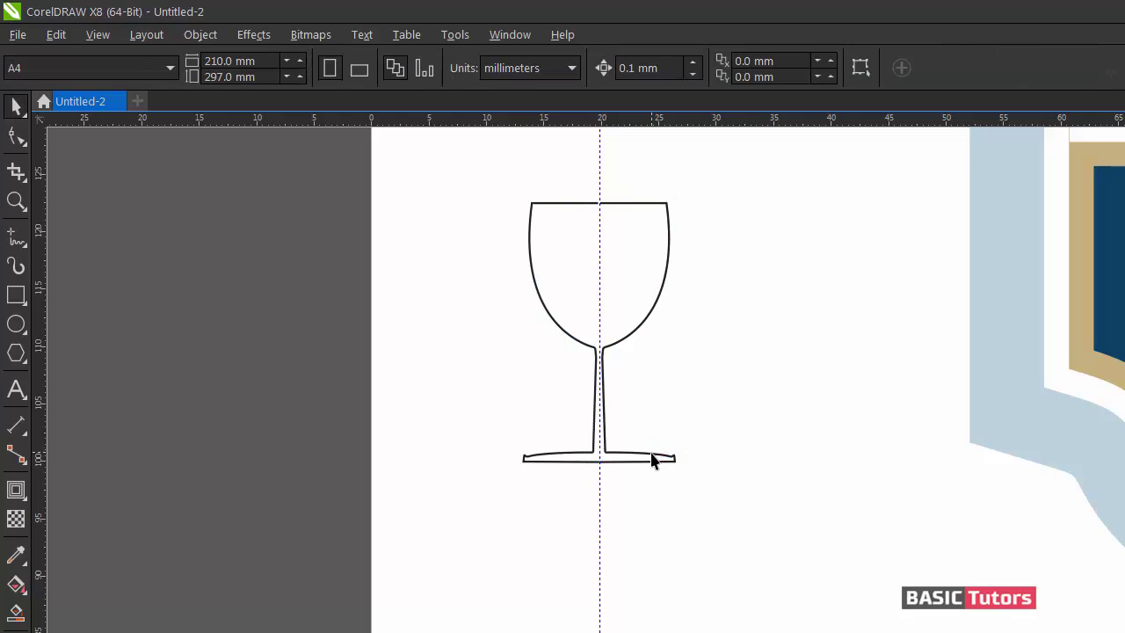
left_click(652, 455)
left_click(652, 455)
left_click(566, 453)
key("Delete")
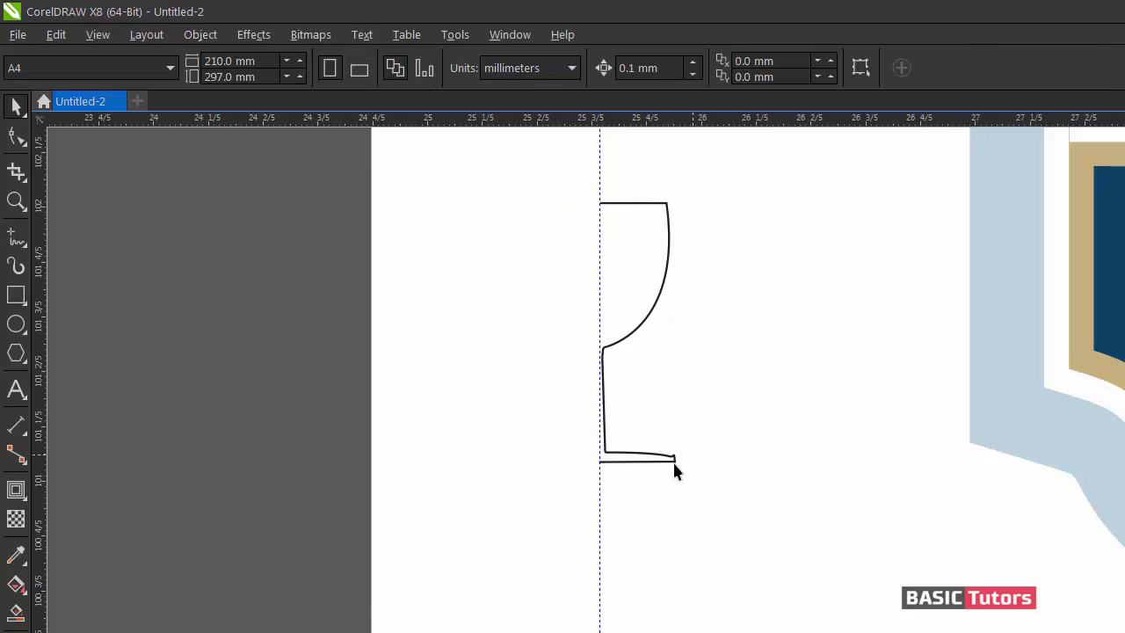
- Smooth the outer corner of the glass's foot by removing the excess node
scroll(672, 452, "up", 5)
double_click(714, 623)
left_click(691, 596)
scroll(694, 593, "down", 6)
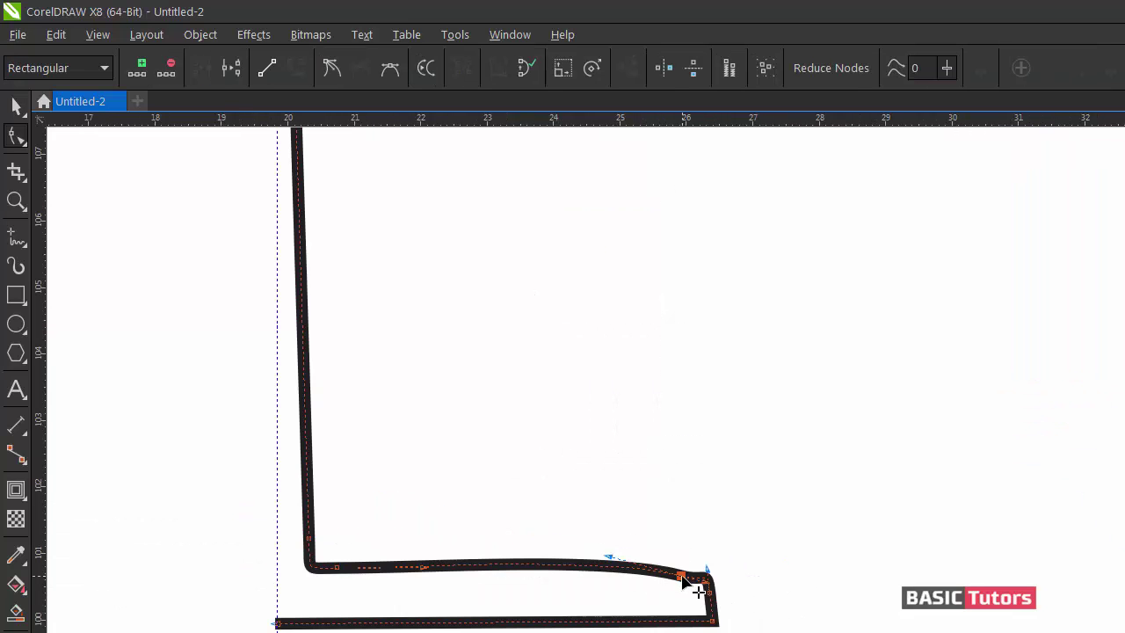
key("Delete")
scroll(798, 527, "down", 3)
key("space")
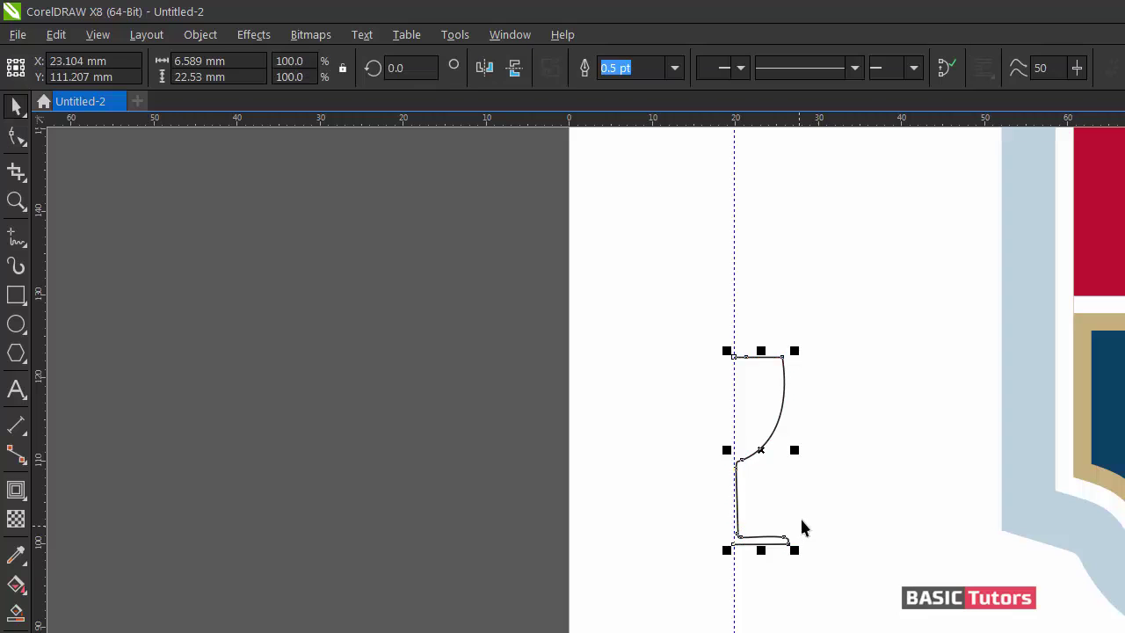
- Mirror a copy of the half glass across the guideline and combine both halves into one object
left_click_drag(795, 451, 709, 466)
right_click(710, 466)
left_click_drag(600, 304, 859, 625)
key("ctrl+l")
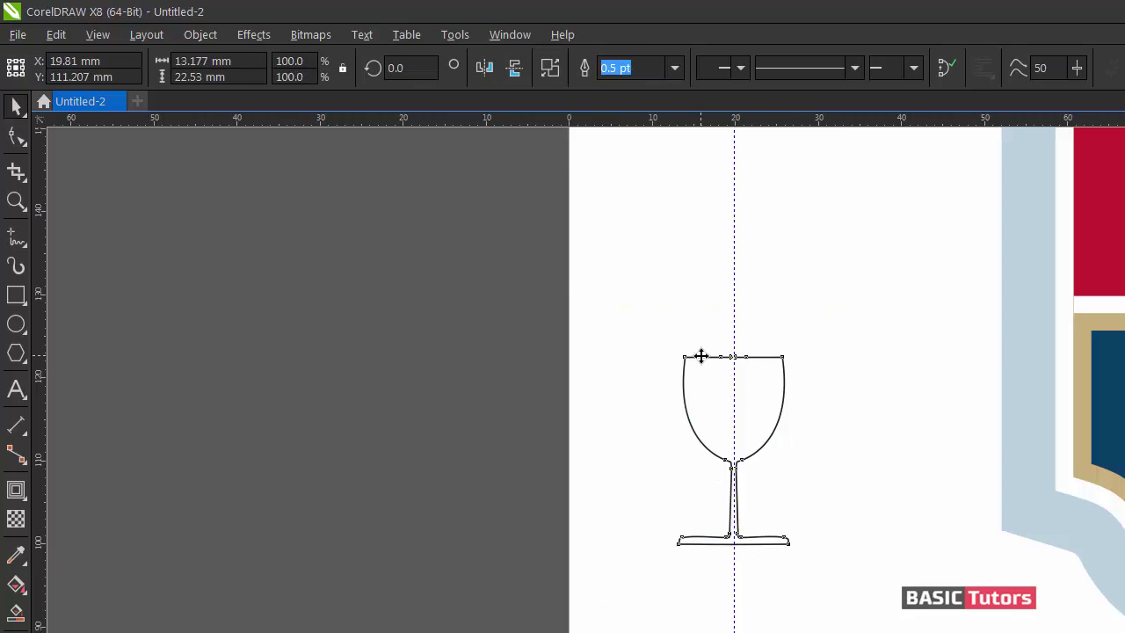
- Join the overlapping centre nodes at the rim of the glass and select those at the base
key("F10")
scroll(813, 431, "up", 2)
left_click_drag(565, 259, 617, 296)
left_click(201, 68)
scroll(261, 160, "down", 1)
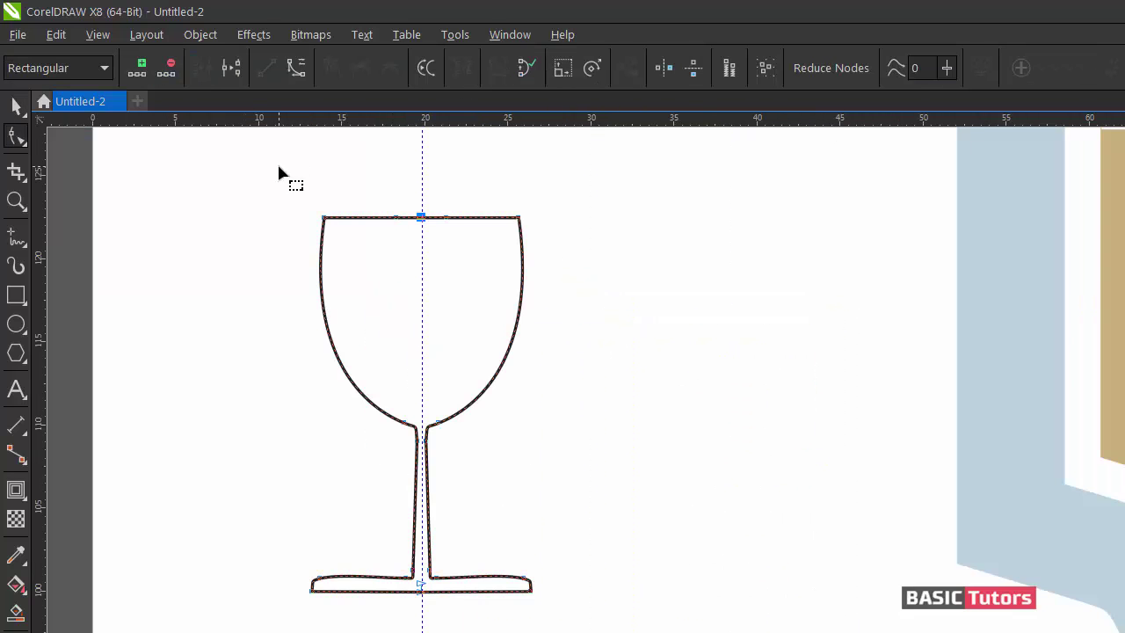
left_click_drag(445, 608, 416, 593)
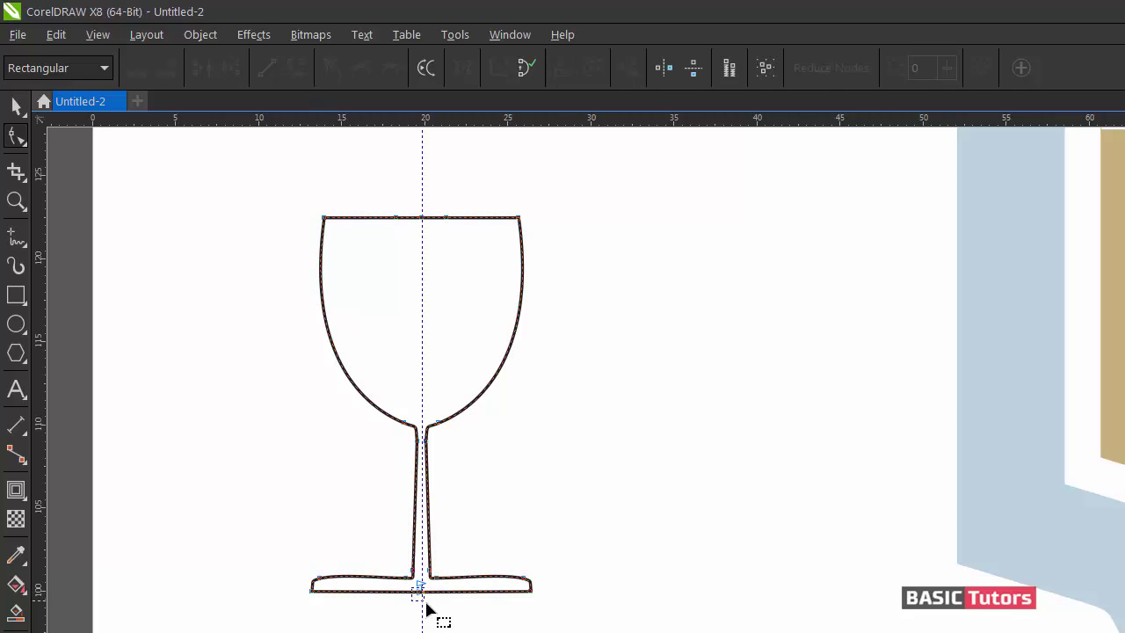
- Move the glass onto the label's outer edge and close its curve as a white-filled shape
key("space")
left_click_drag(475, 401, 1124, 363)
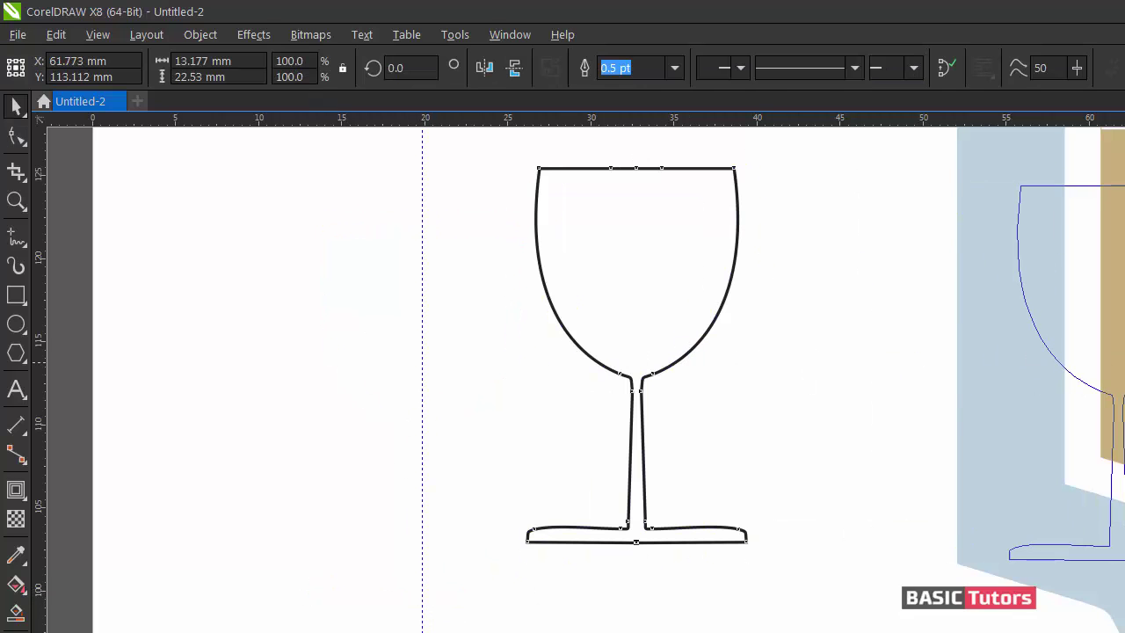
left_click(946, 68)
scroll(763, 343, "down", 1)
scroll(943, 616, "down", 2)
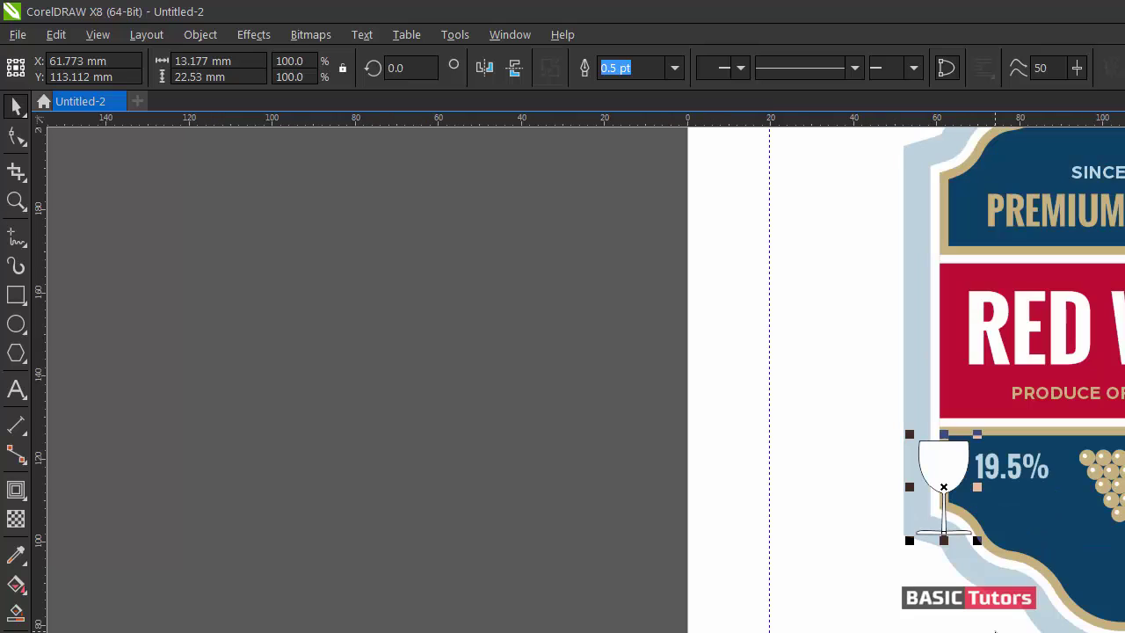
- Place the white glass directly beneath the grape cluster in the lower blue panel, without an outline
left_click_drag(943, 486, 1123, 560)
key("space")
key("space")
left_click(727, 551)
scroll(1022, 629, "right", 5)
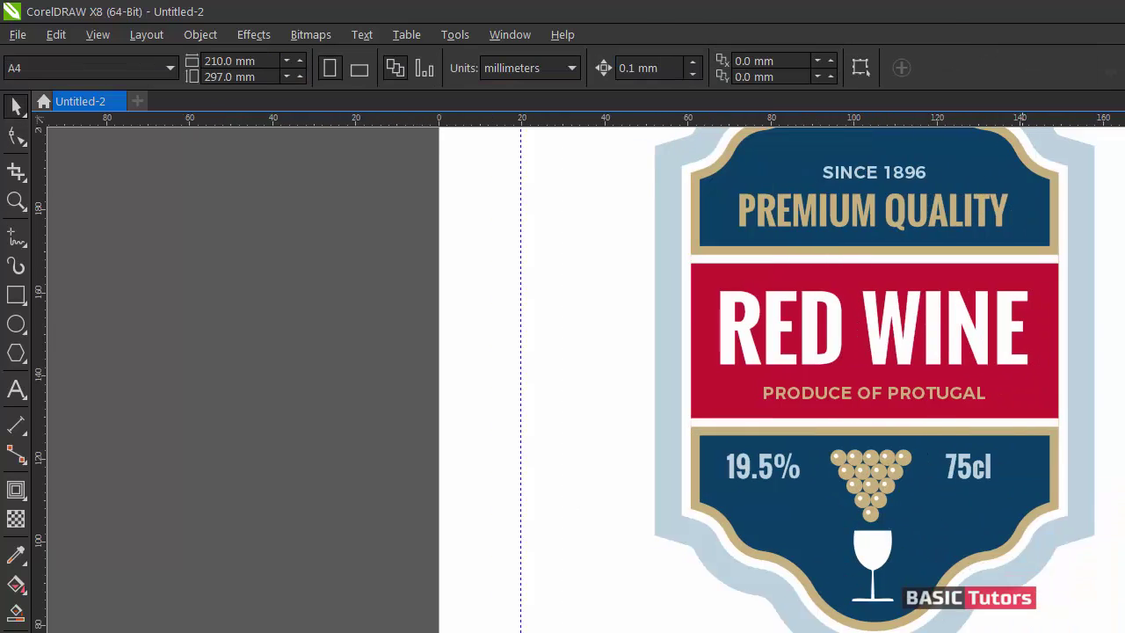
- Widen the glass's stem slightly by nudging the nodes on its two sides outward
scroll(673, 611, "up", 4)
double_click(638, 413)
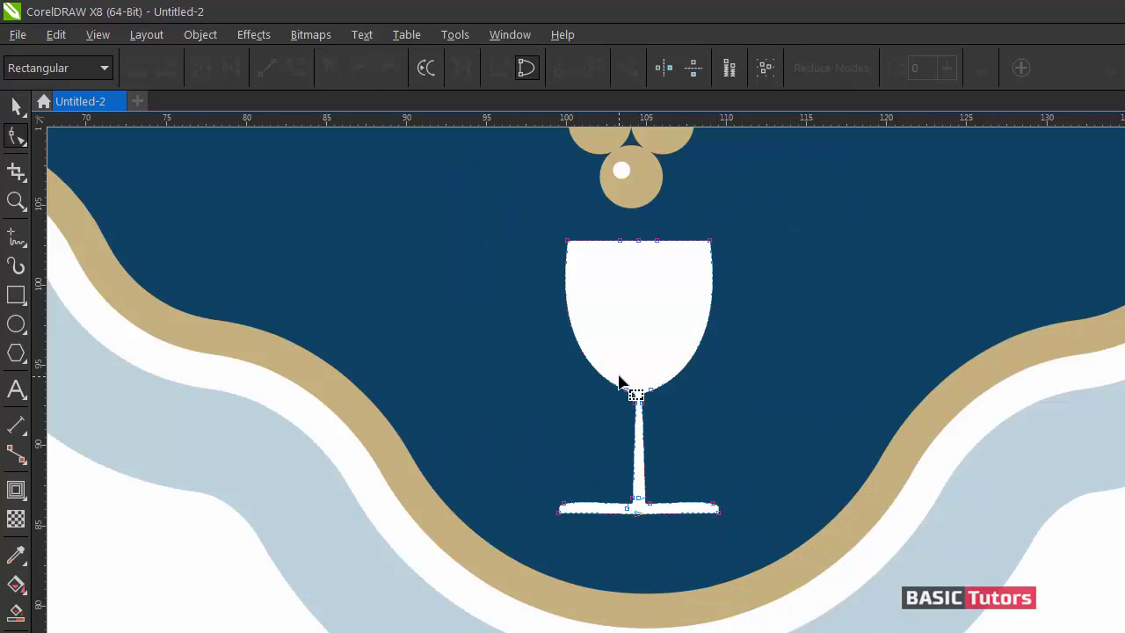
left_click_drag(620, 377, 640, 509)
key("Left")
left_click_drag(637, 375, 691, 506)
- Raise the nodes where the stem meets the foot by 0.8 mm so the foot slopes up toward the stem
left_click_drag(601, 483, 660, 514)
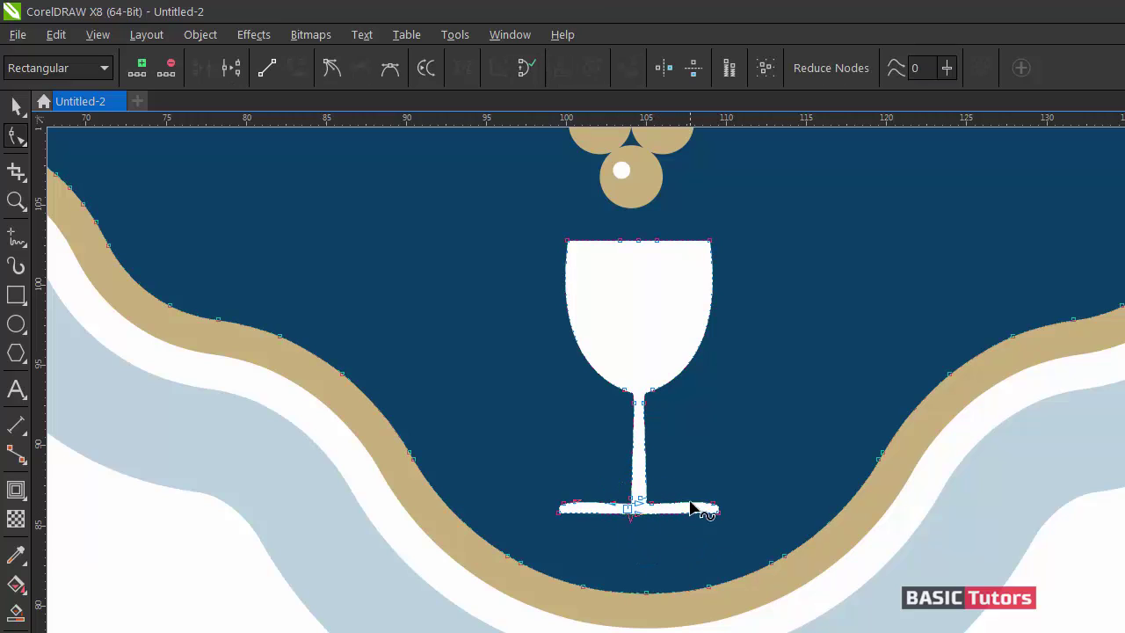
left_click_drag(599, 484, 678, 510)
scroll(673, 507, "up", 4)
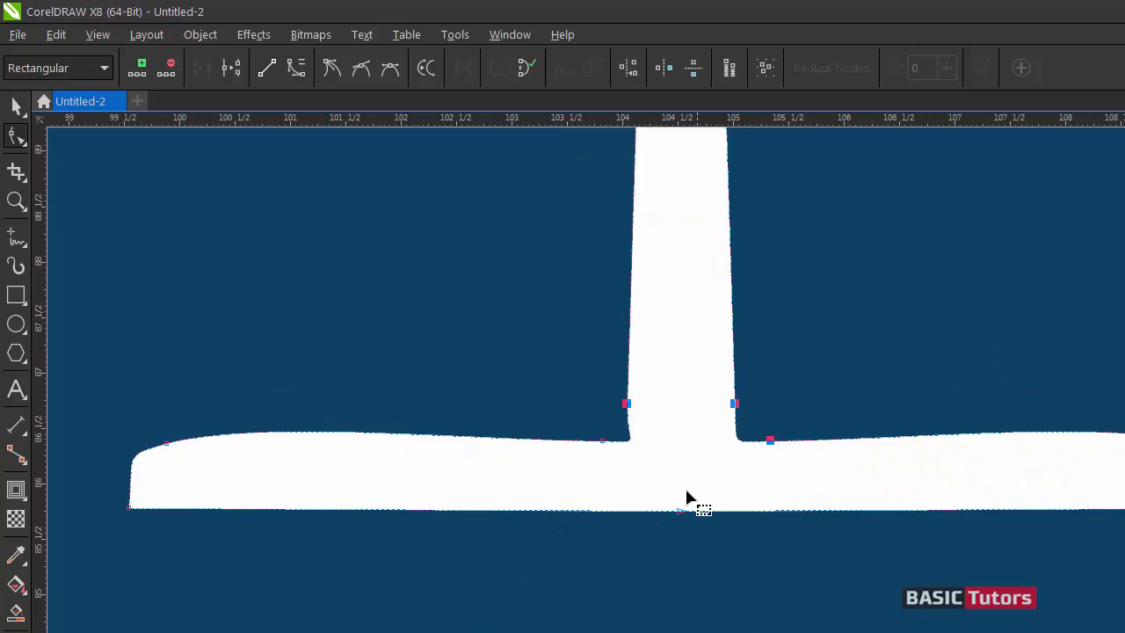
key("Up")
key("Up")
key("Up")
key("Up")
key("Up")
key("Up")
key("Up")
key("Up")
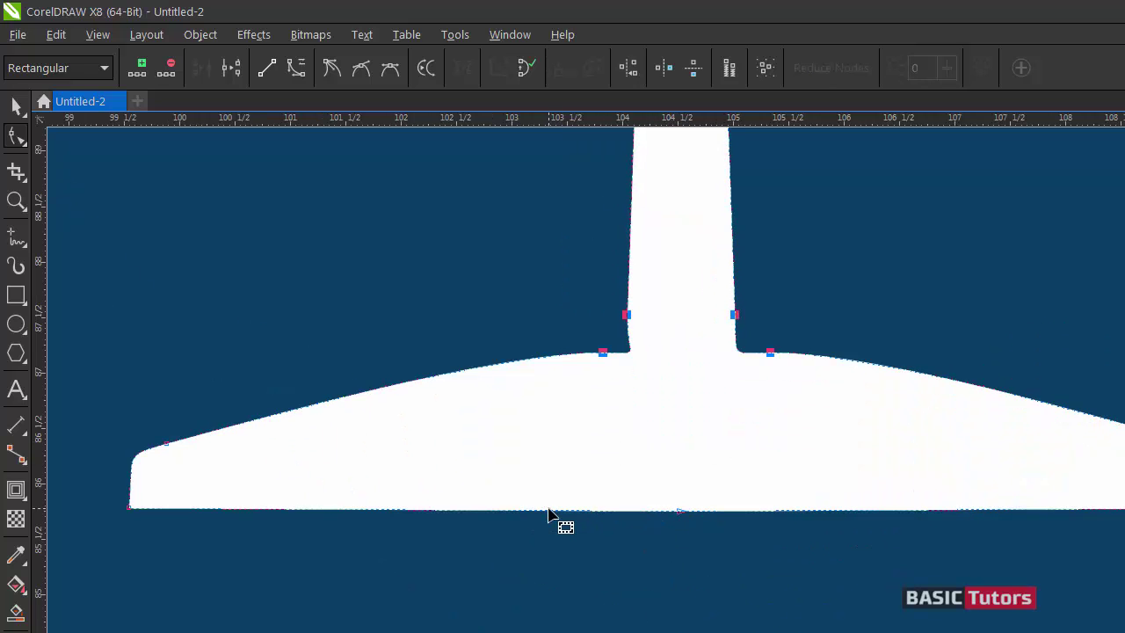
scroll(549, 514, "down", 4)
scroll(549, 509, "down", 2)
key("space")
left_click(897, 530)
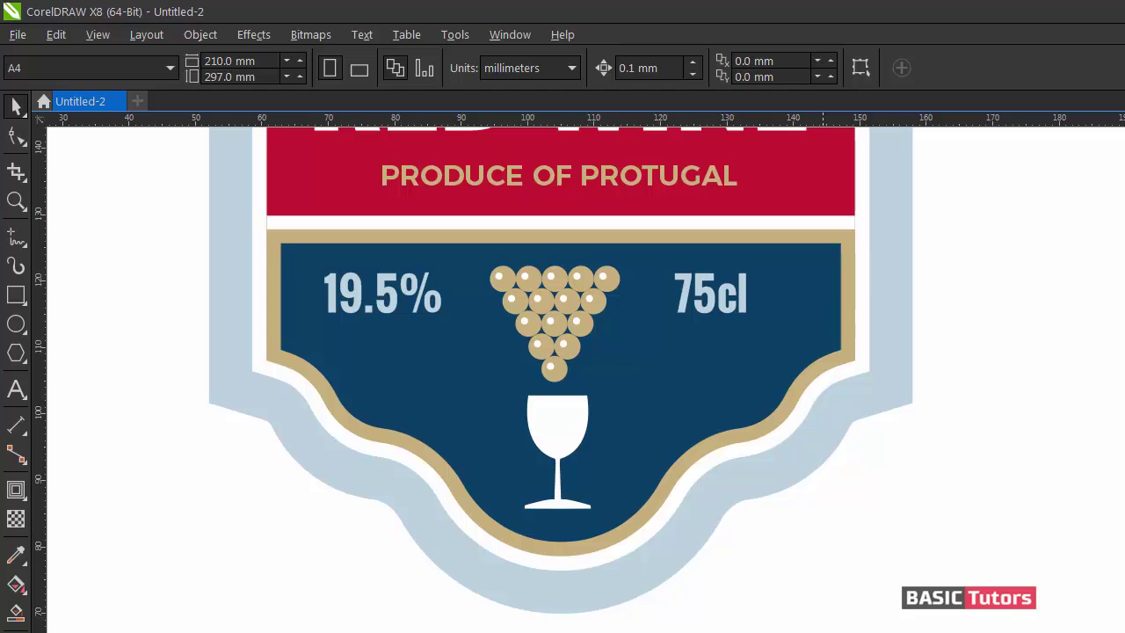
scroll(587, 378, "left", 1)
scroll(708, 421, "down", 1)
scroll(709, 421, "up", 2)
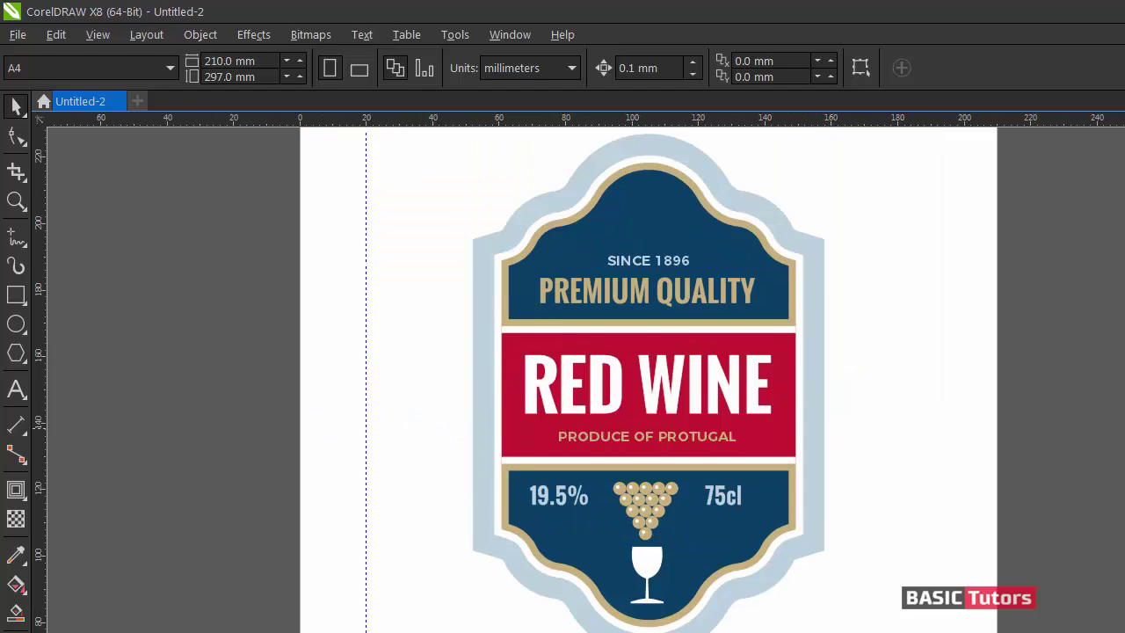
- Draw a rectangle beside the label's upper edge and set its size to 6.325 mm wide by 10.934 mm high
scroll(814, 406, "right", 1)
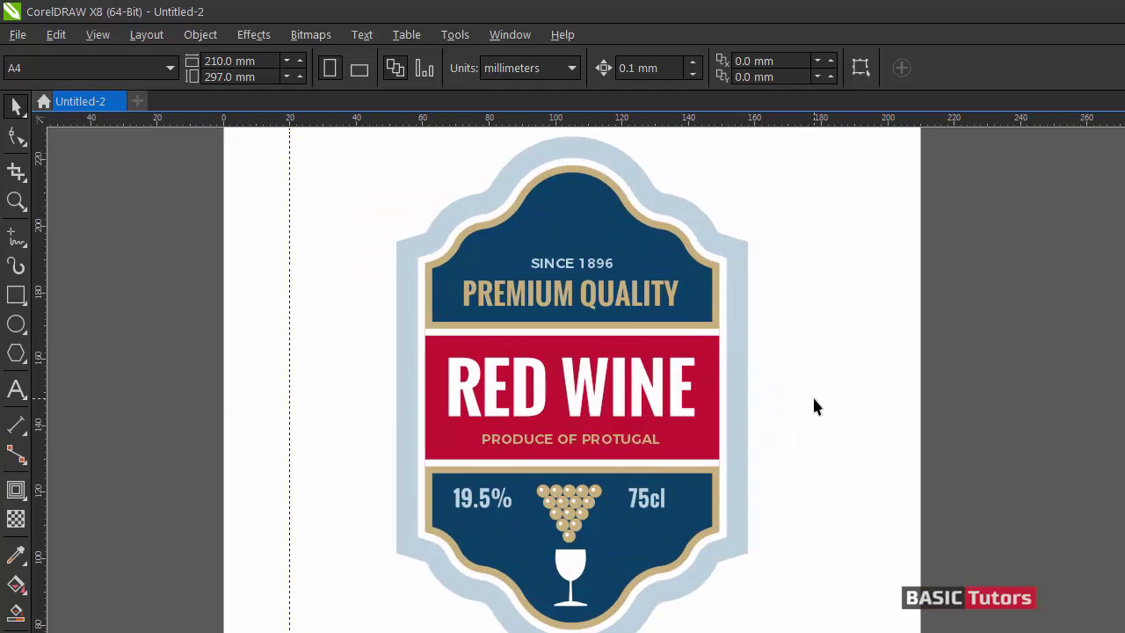
key("F2")
left_click_drag(433, 158, 766, 330)
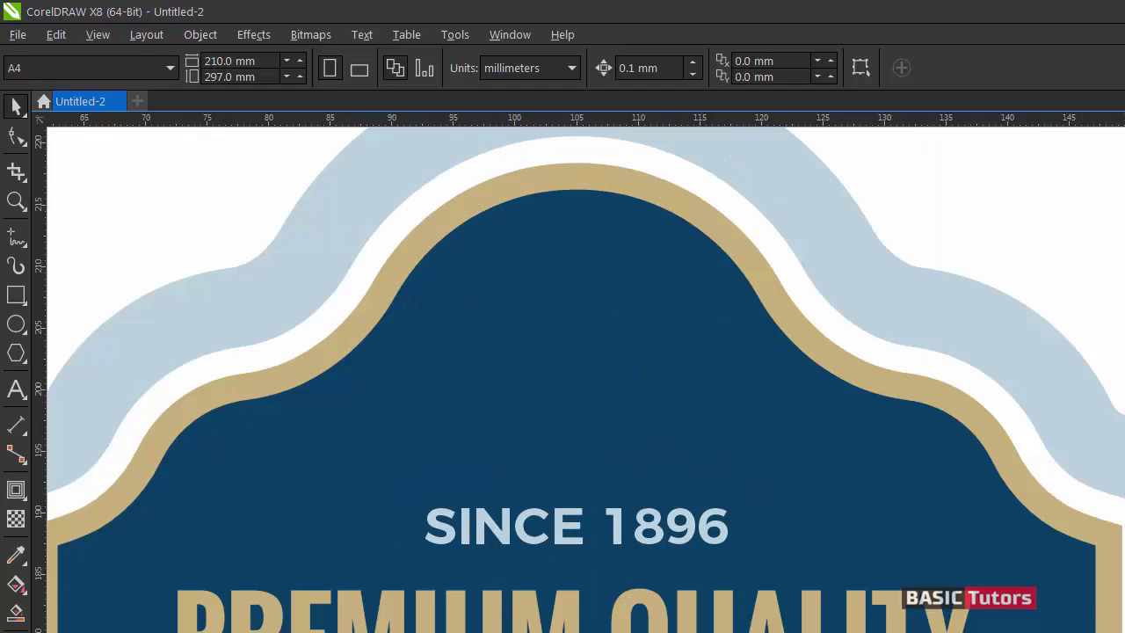
scroll(586, 373, "right", 3)
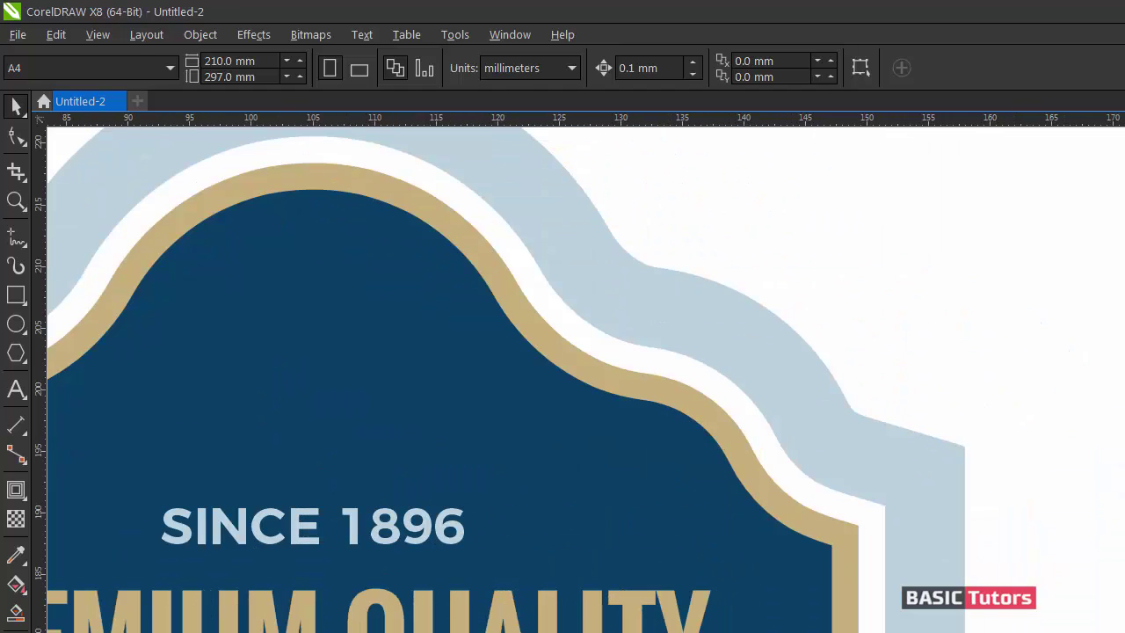
left_click(15, 295)
mouse_move(982, 215)
left_mouse_down()
mouse_move(1038, 282)
mouse_move(1069, 347)
left_mouse_up()
left_click(200, 60)
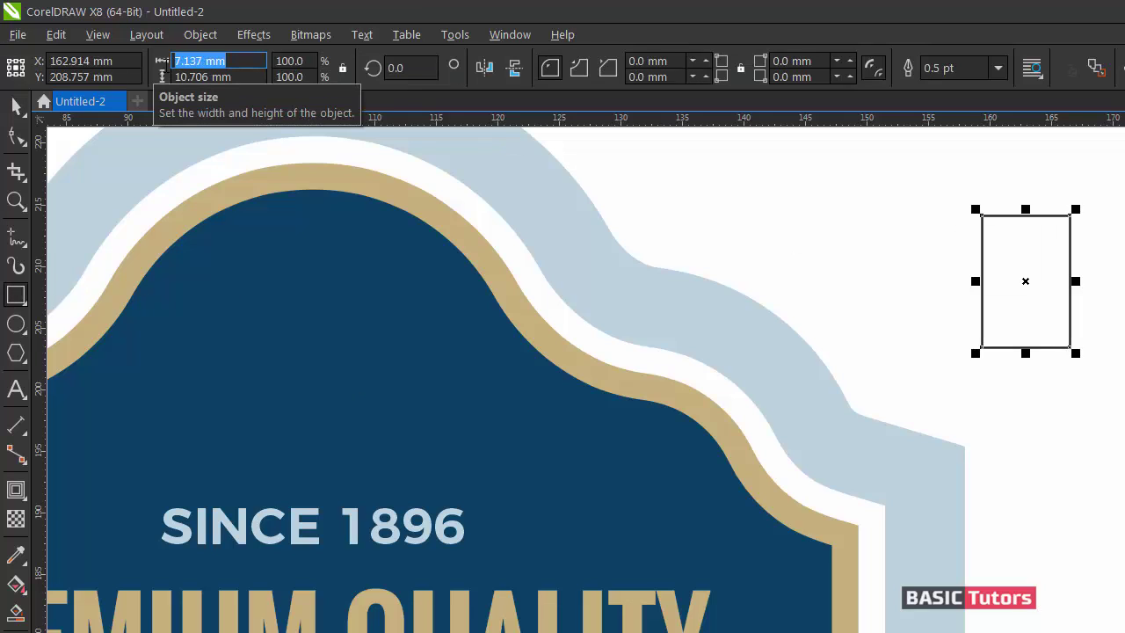
type("6")
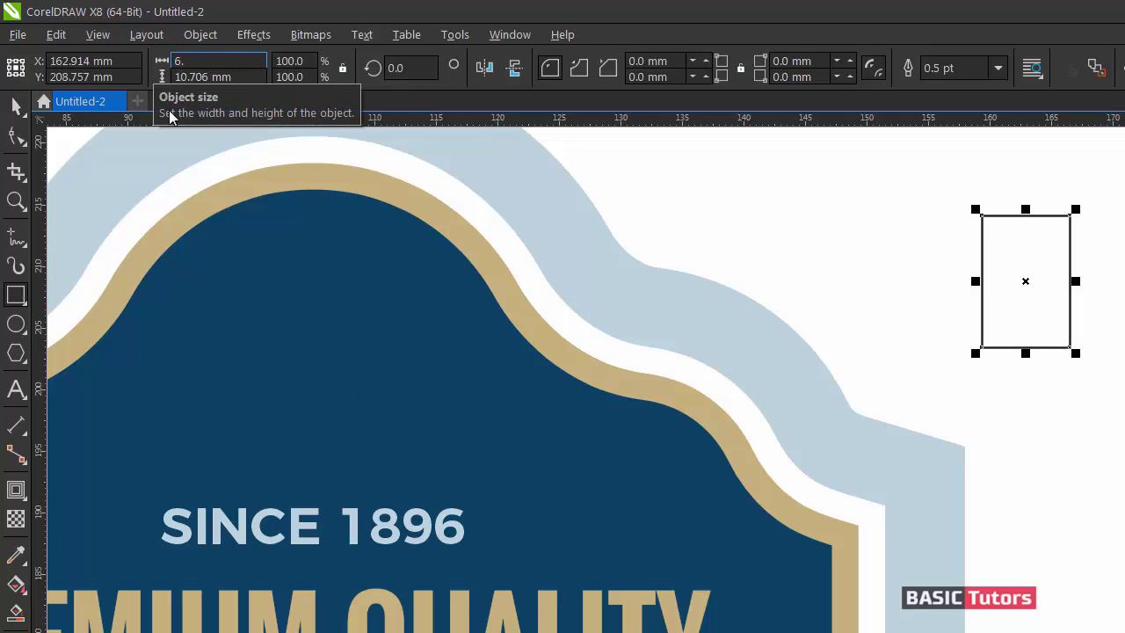
type(".325")
key("Tab")
type("1")
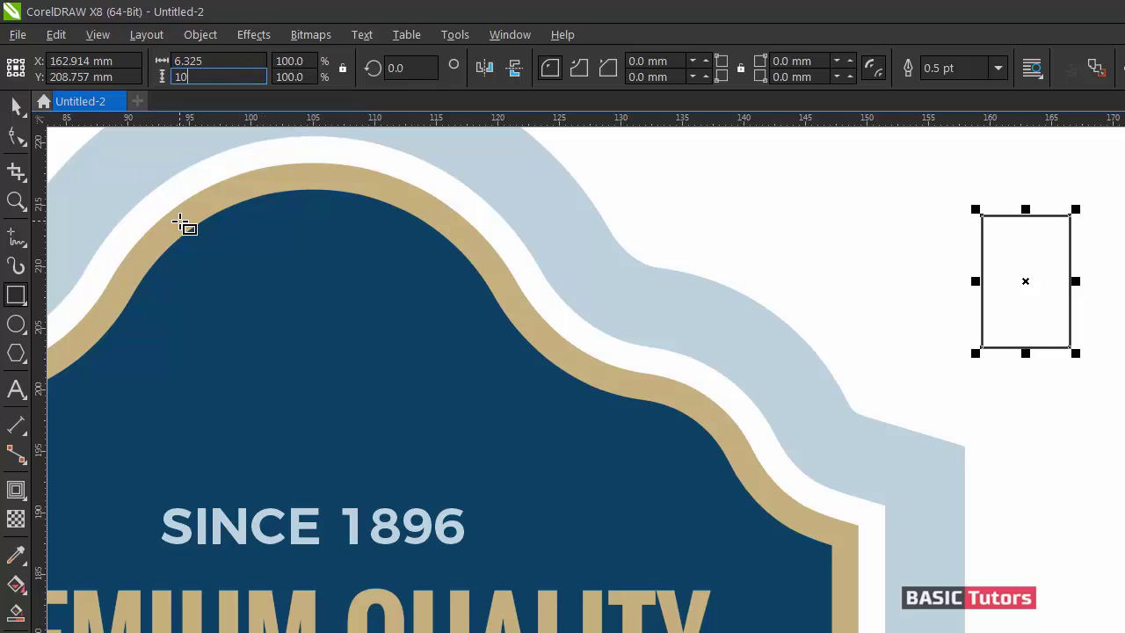
key("Return")
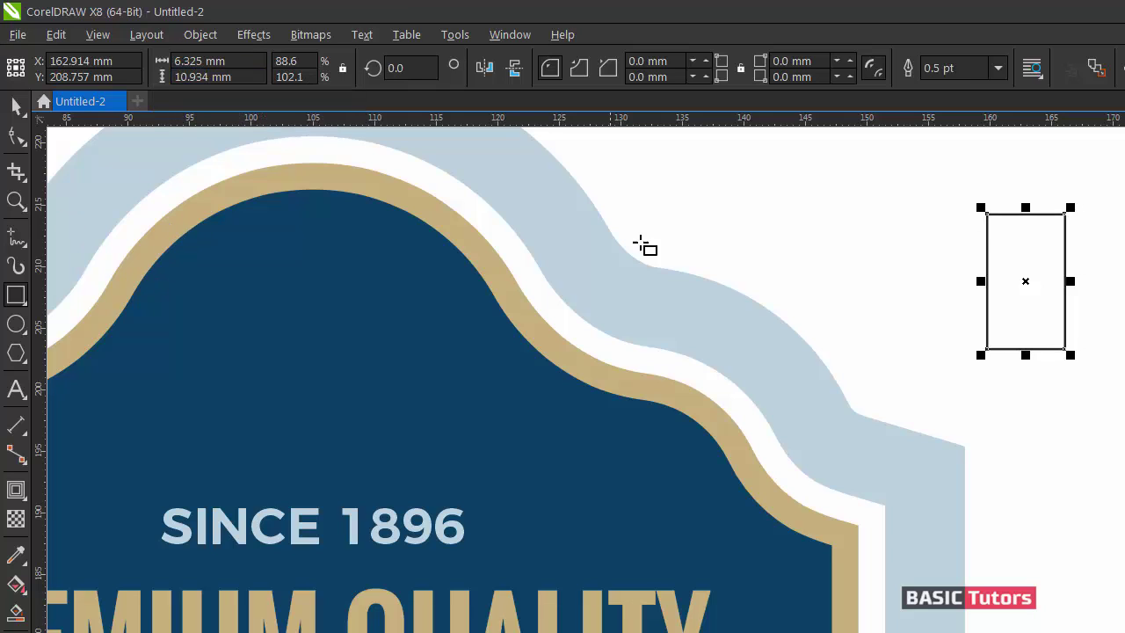
- Draw a second rectangle near the tall one and set its size to 7.869 mm wide by 3.725 mm high
left_click_drag(718, 180, 851, 244)
left_click_drag(237, 60, 150, 56)
type("7")
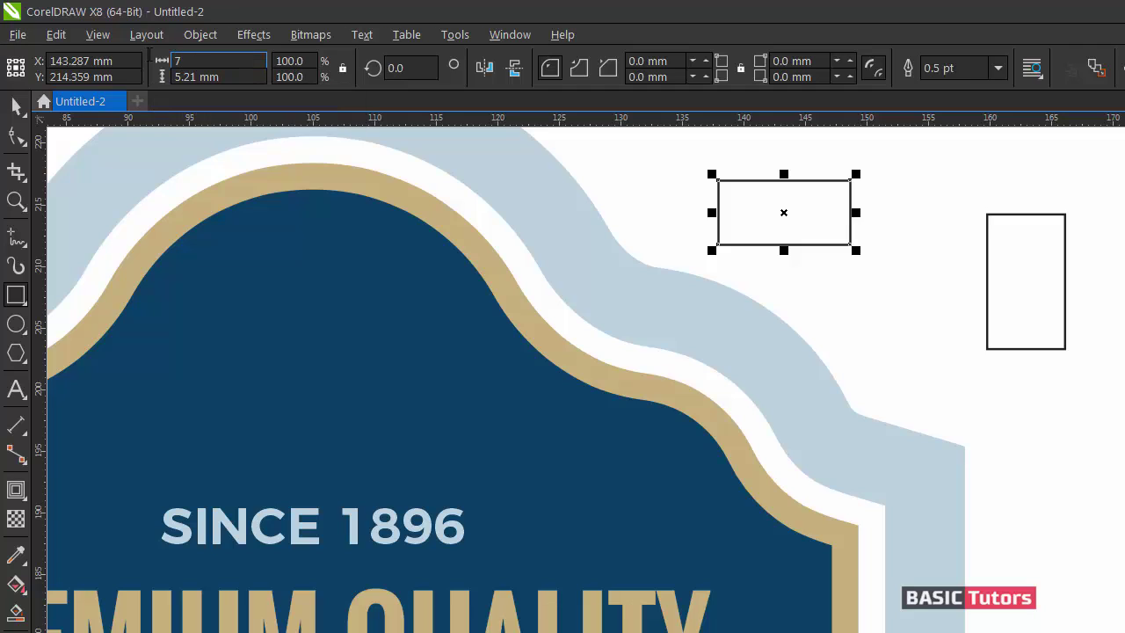
type(".869")
key("Tab")
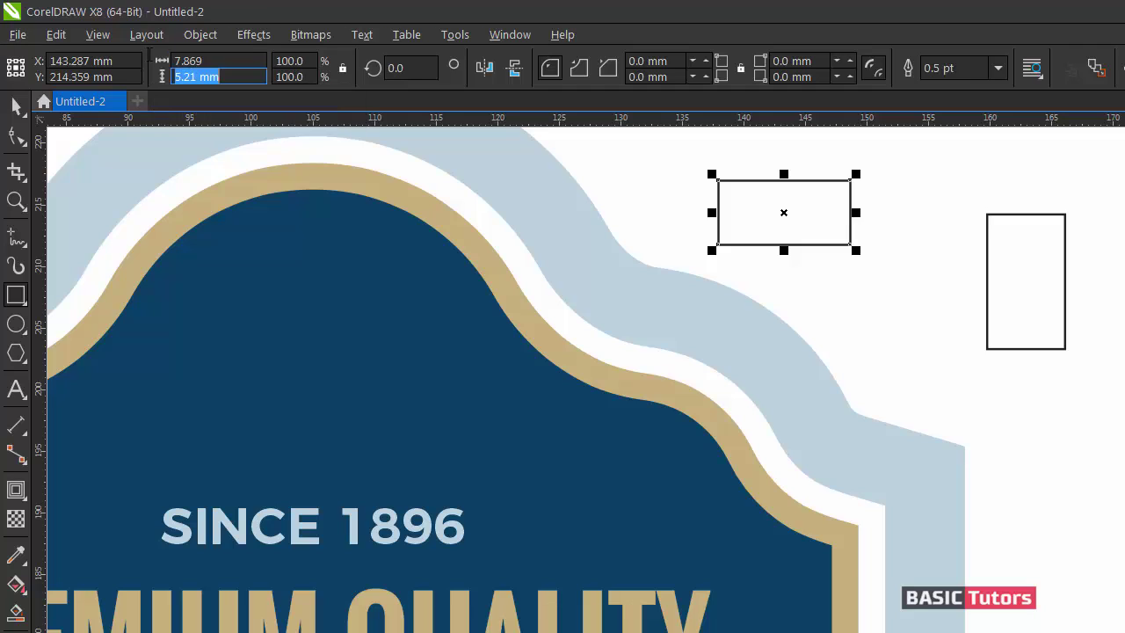
type("3.725")
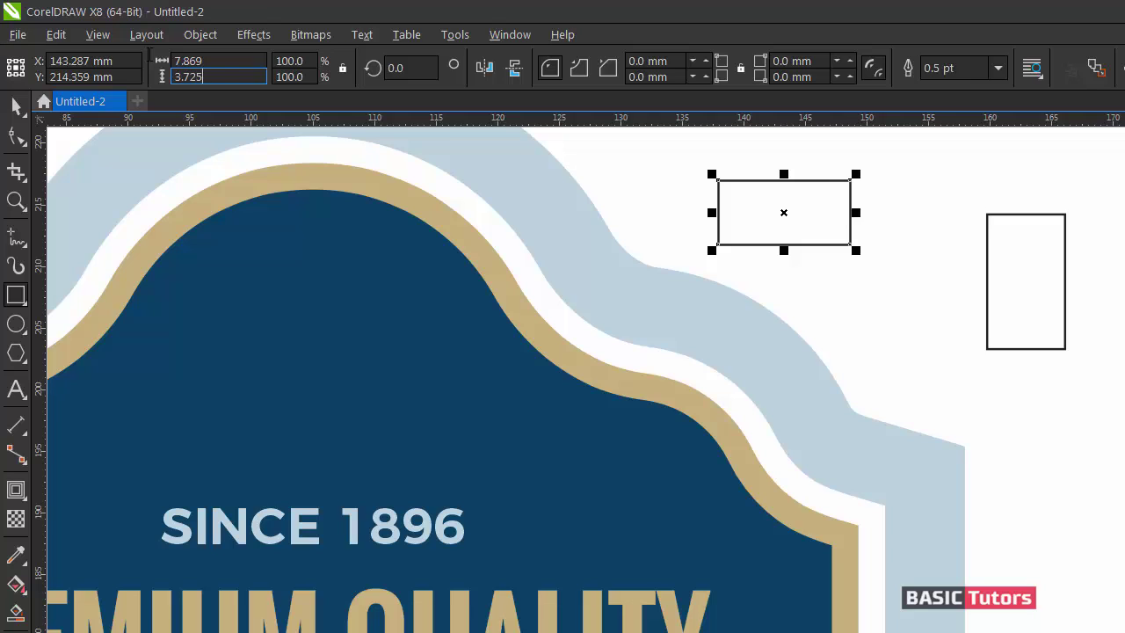
key("Return")
- Center the wide rectangle horizontally on the tall rectangle and align their top edges
key("space")
left_click(1066, 221, "shift")
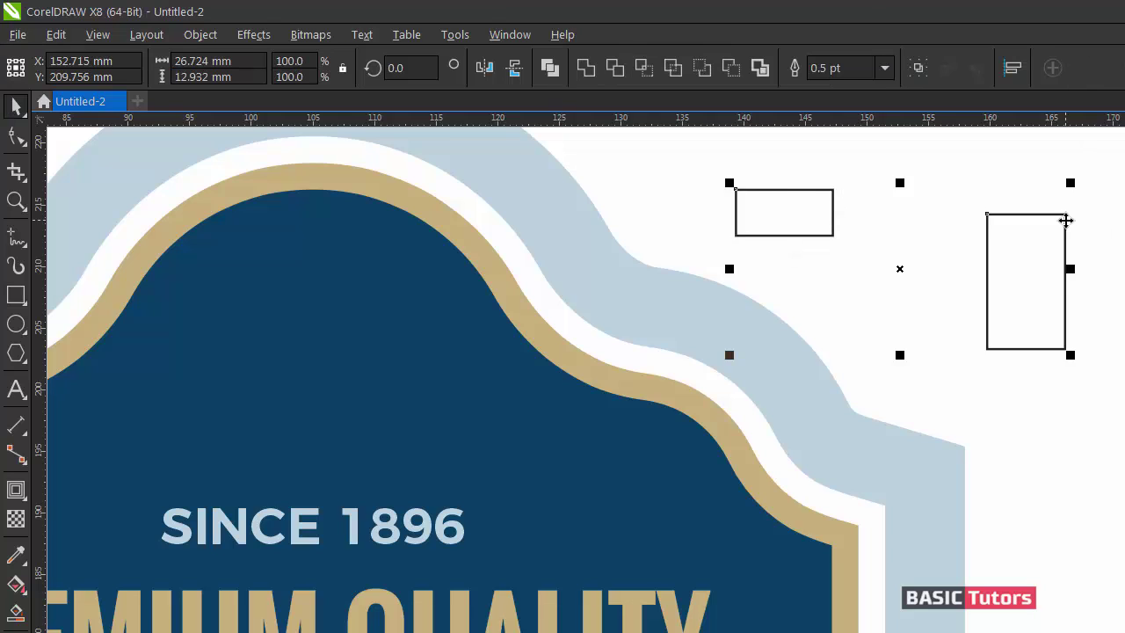
key("c")
key("e")
left_click(1095, 253)
double_click(1075, 267)
left_click(1056, 216, "shift")
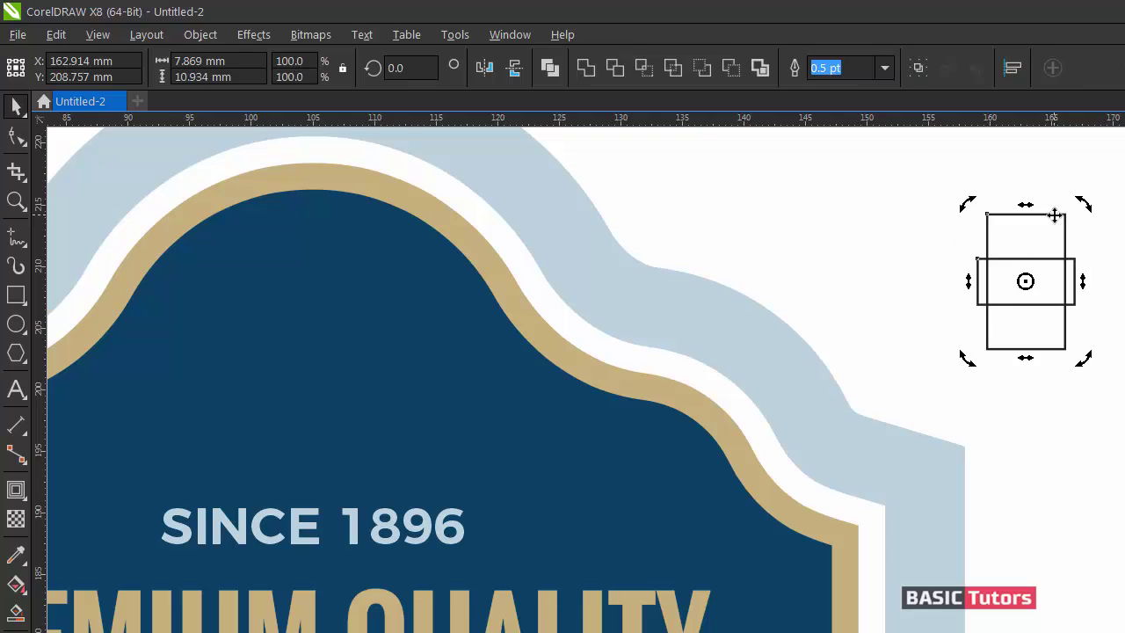
key("t")
left_click(1087, 241)
- Move the wide rectangle up onto the tall rectangle's top edge, leaving a slight overlap between them
scroll(580, 378, "right", 5)
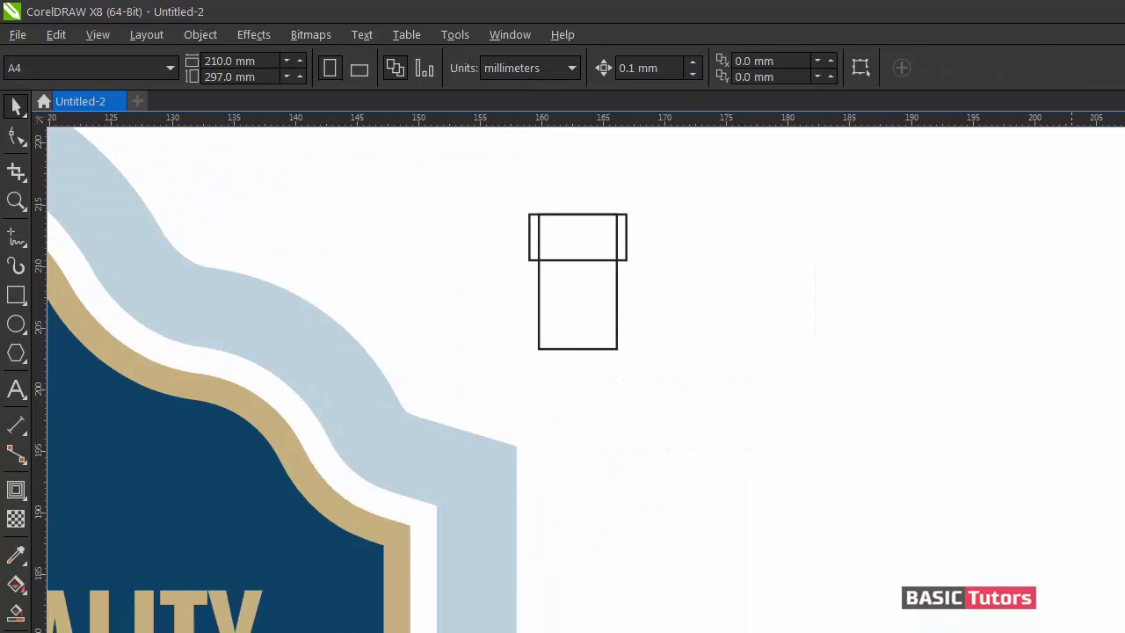
left_click(608, 261)
left_click_drag(607, 261, 591, 214)
left_click(701, 213)
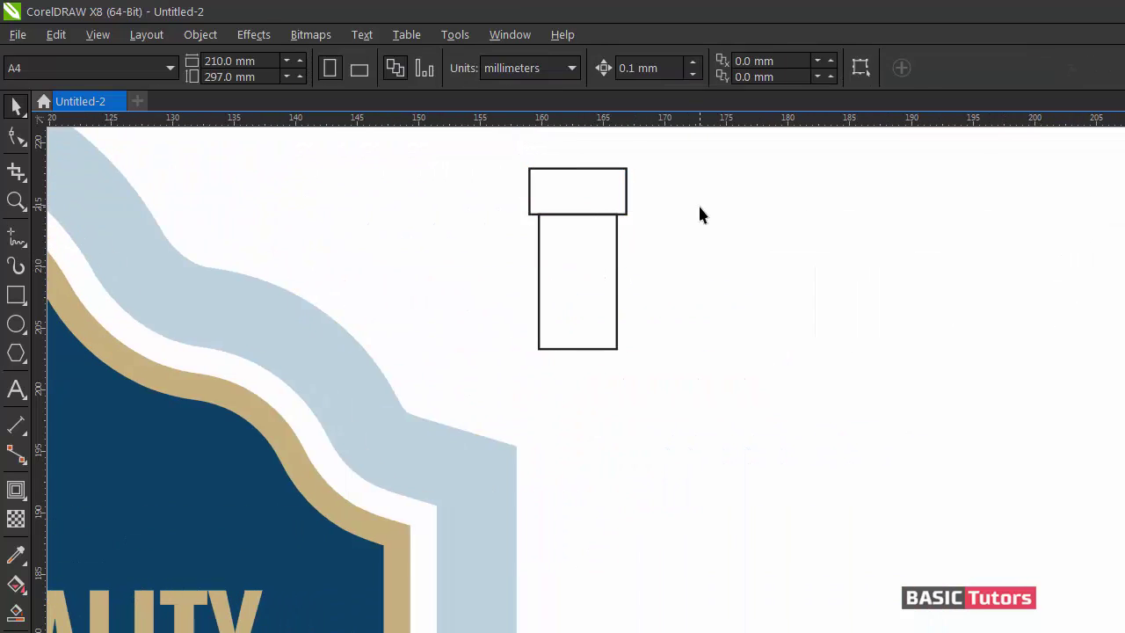
left_click(596, 175)
left_click_drag(595, 176, 595, 179)
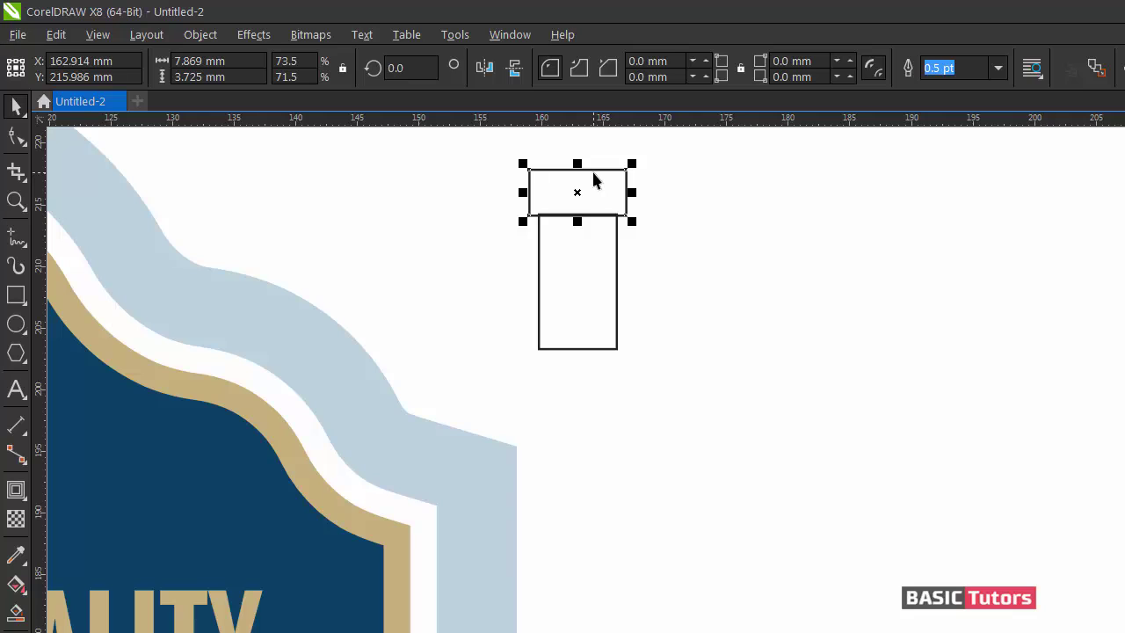
left_click(715, 184)
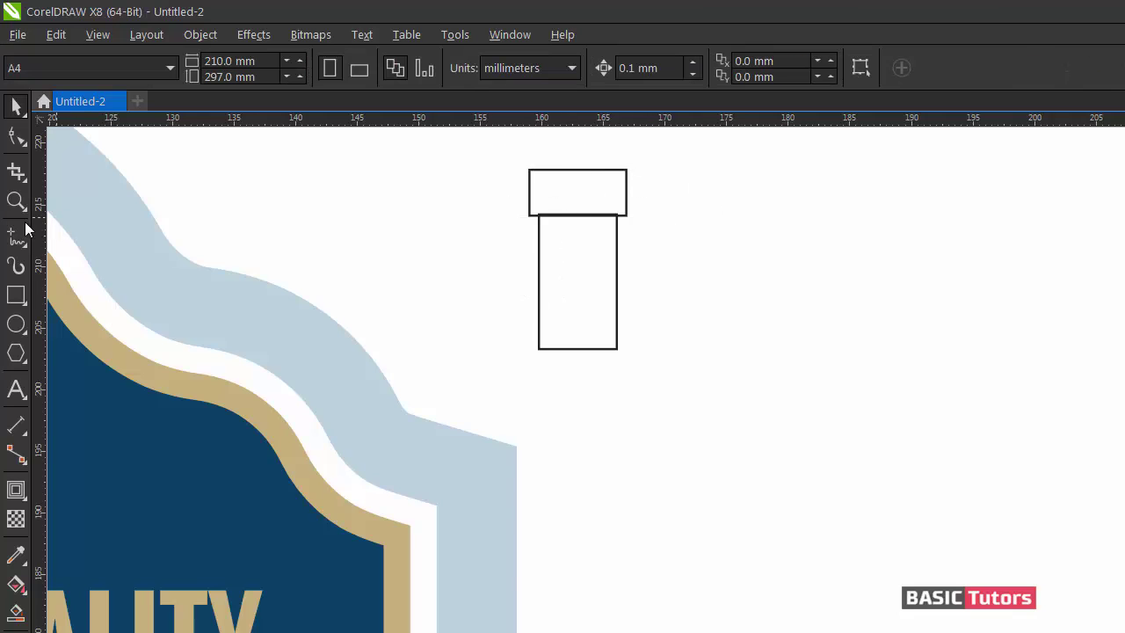
- Draw a small rectangle about 1.6 by 1.9 mm across the wide rectangle's upper edge and place a copy to its right
left_click(24, 296)
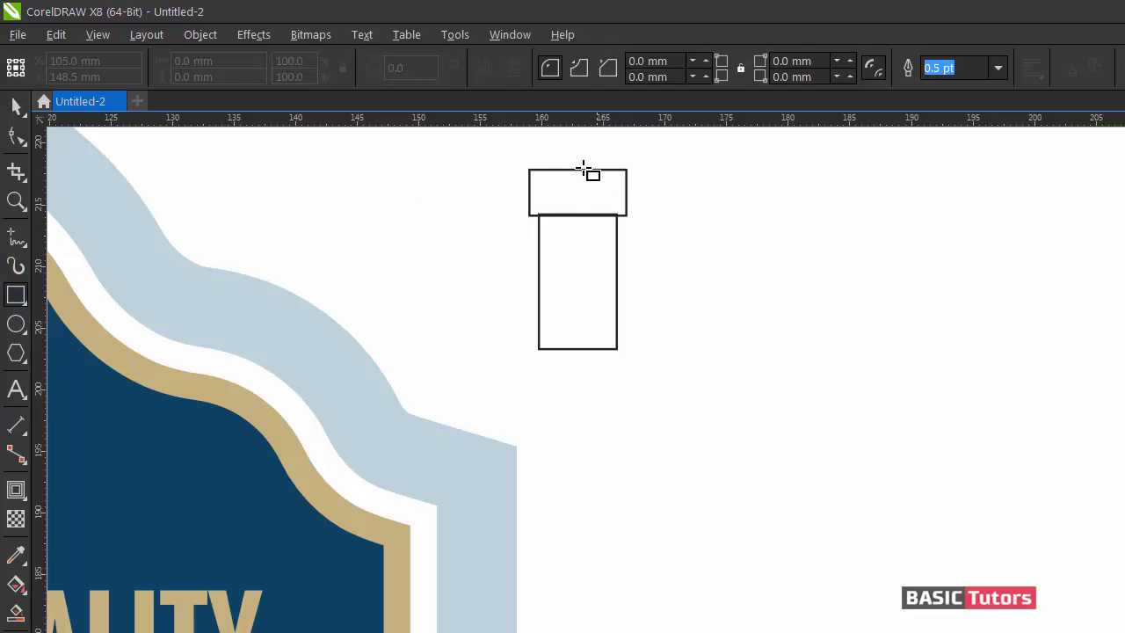
left_click_drag(547, 158, 569, 183)
scroll(576, 372, "right", 3)
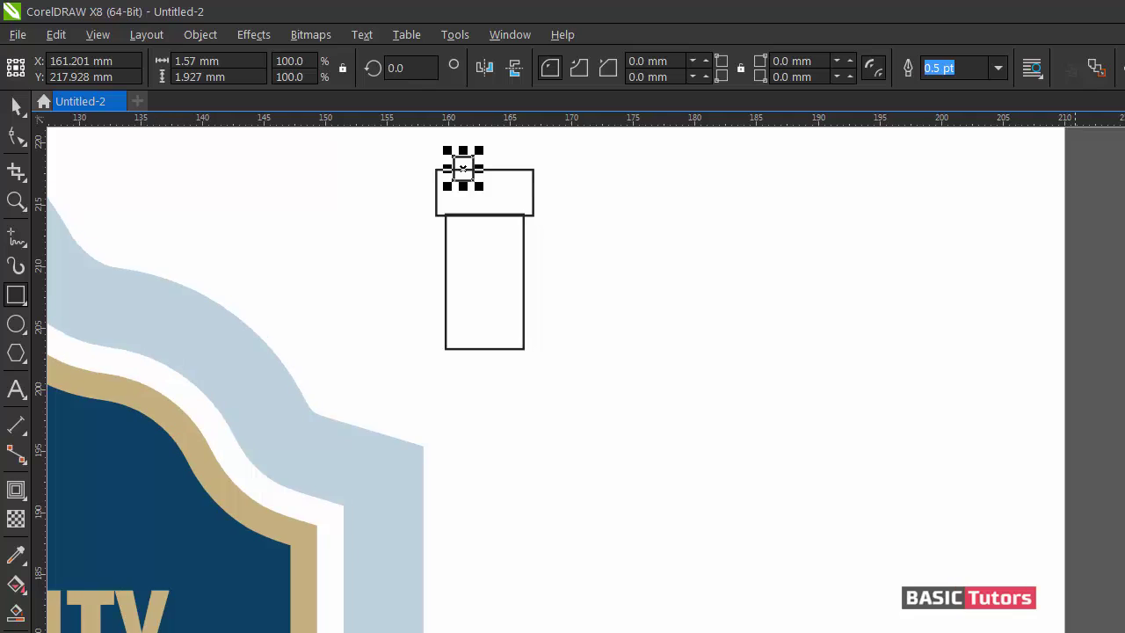
scroll(554, 378, "up", 3)
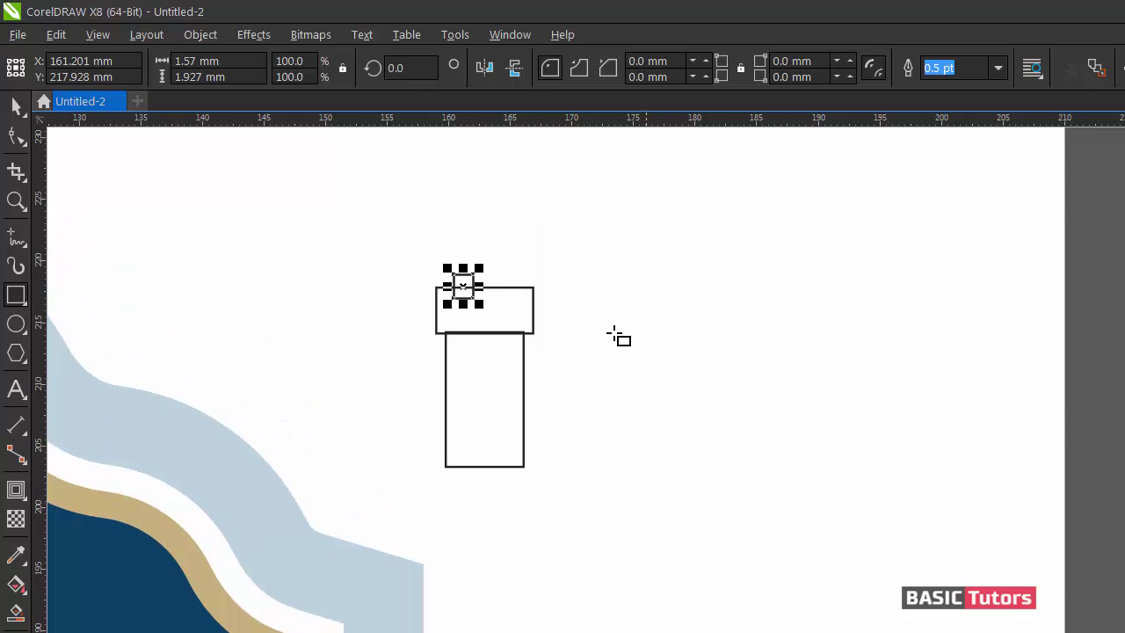
left_click(16, 107)
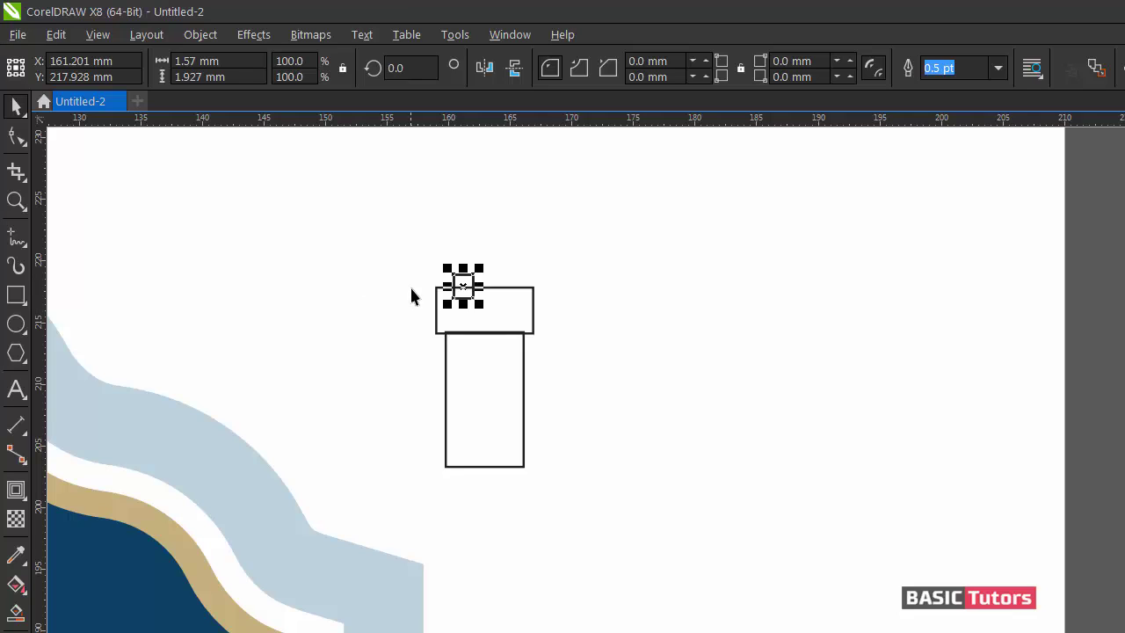
left_click_drag(463, 286, 508, 296)
left_click(517, 260)
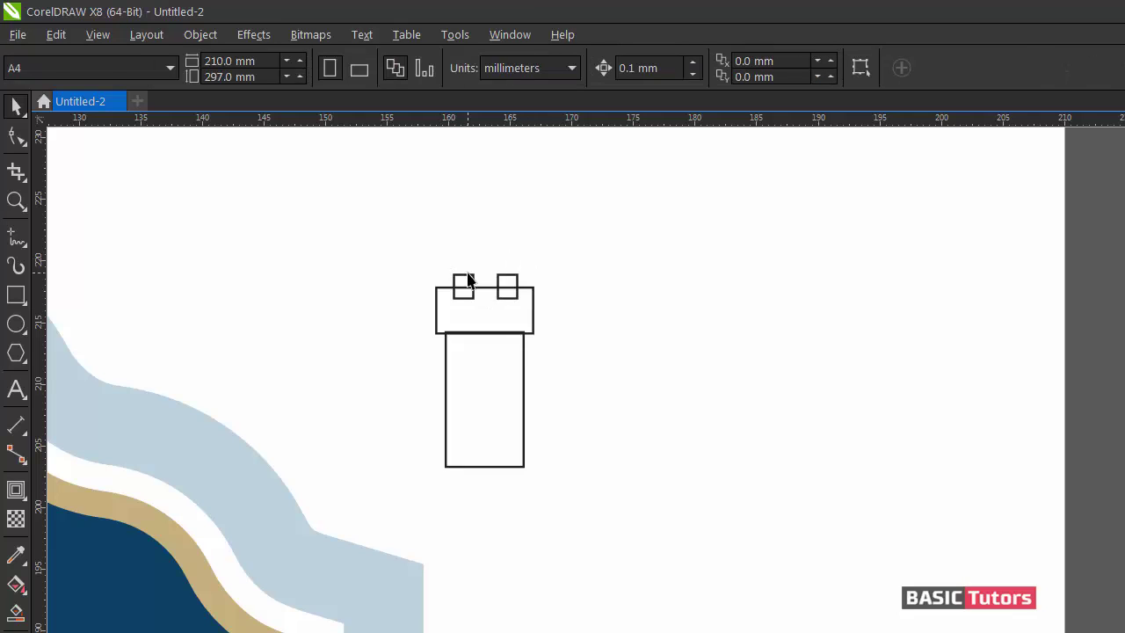
- Bring the two small rectangles slightly closer together and adjust their height so they straddle the wide rectangle's upper edge
left_click(468, 279)
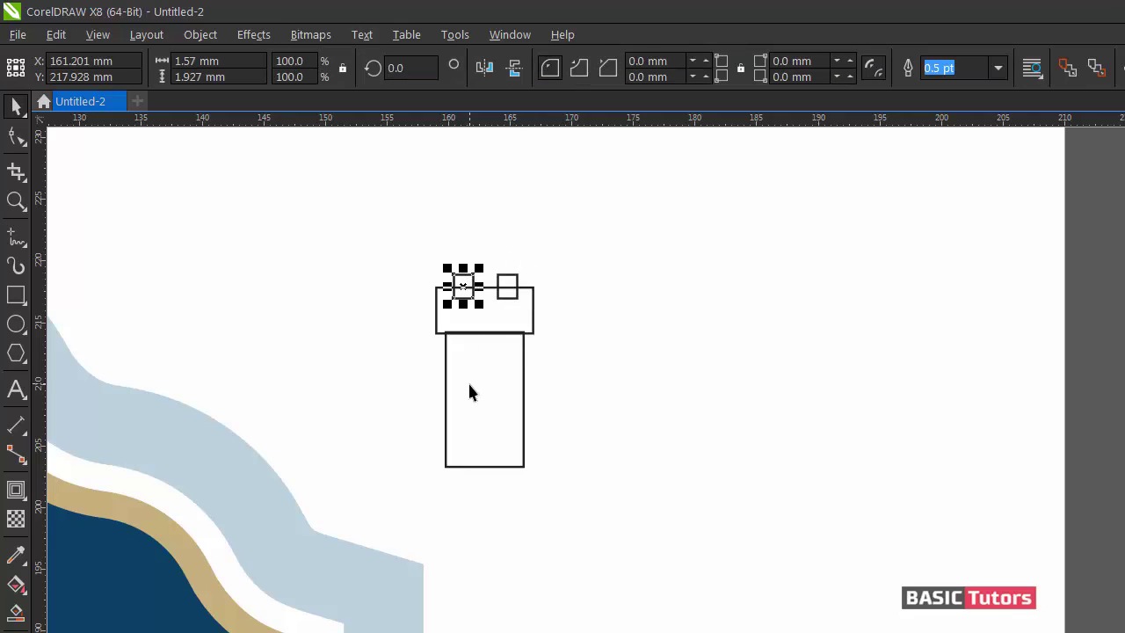
left_click(498, 286)
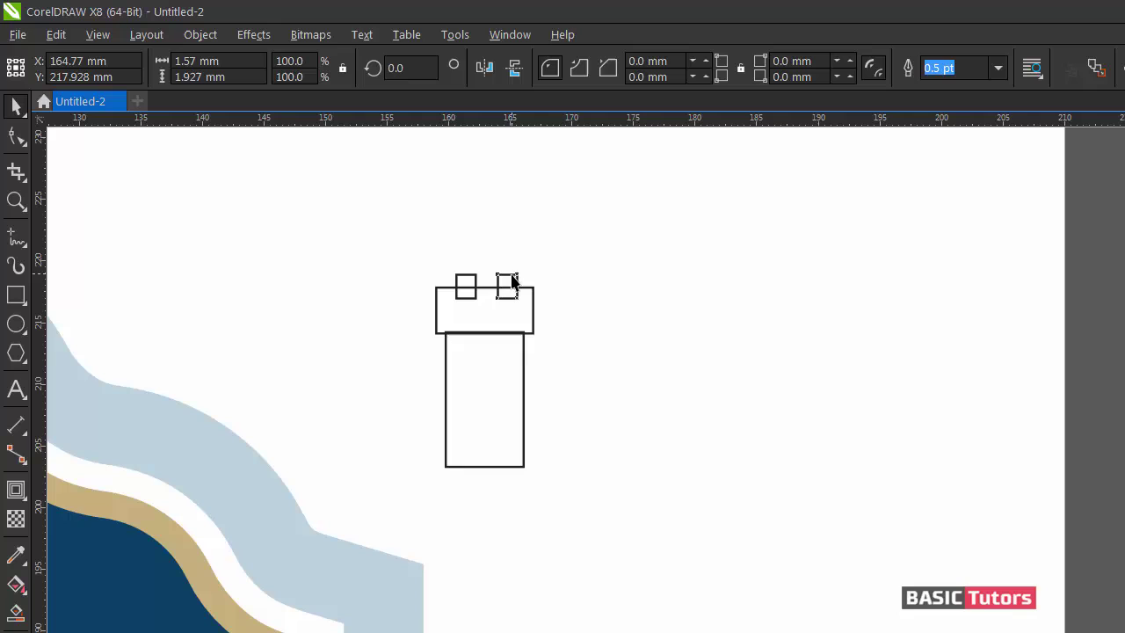
left_click(592, 341)
left_click_drag(511, 308, 520, 315)
key("Up")
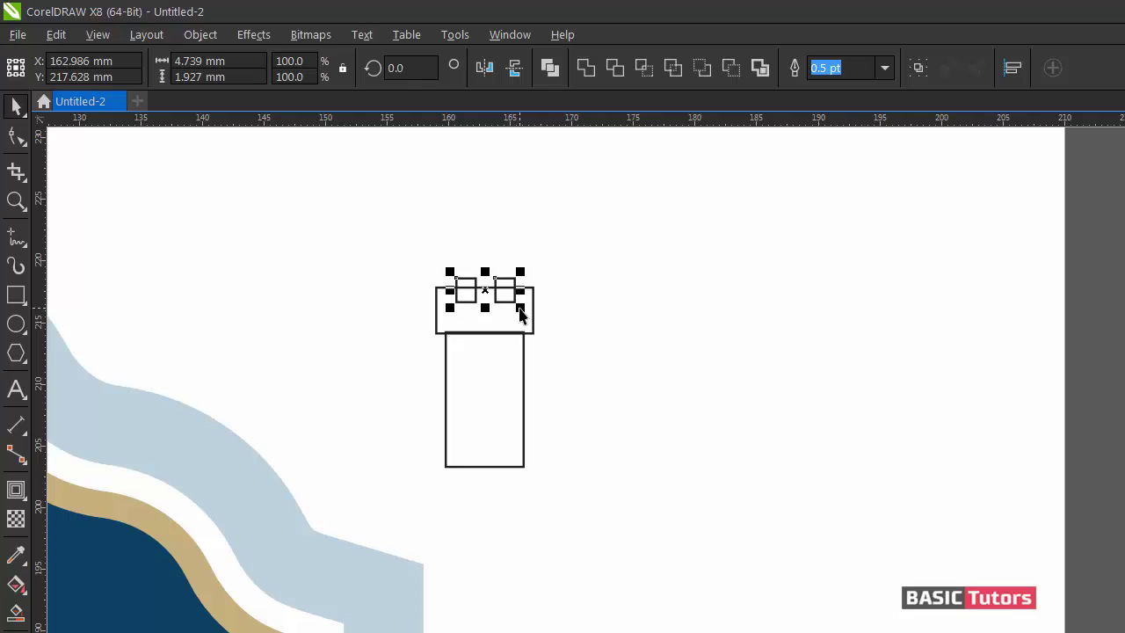
key("Up")
key("Up")
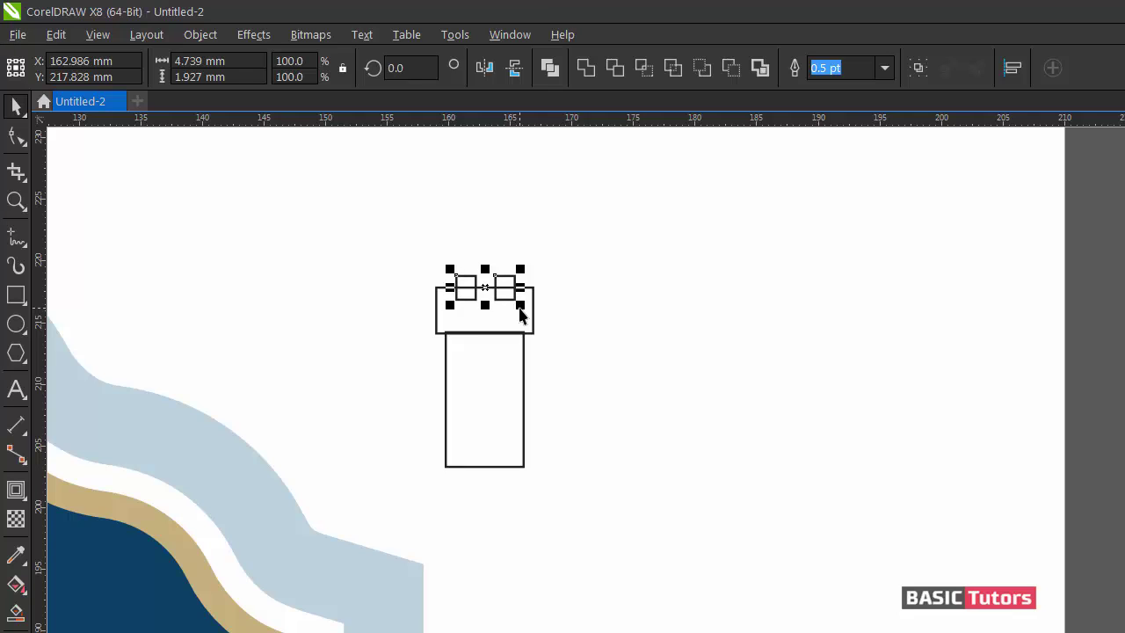
- Trim the wide rectangle's upper edge with the two small rectangles to form battlements, and delete the small rectangles
left_click(533, 321, "shift")
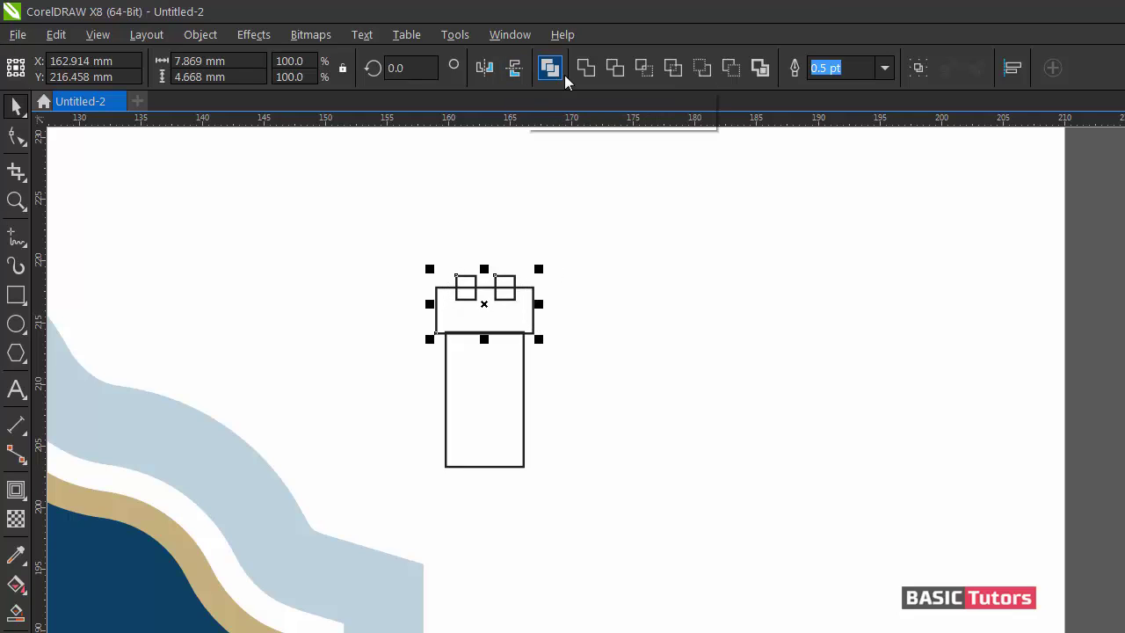
left_click(594, 75)
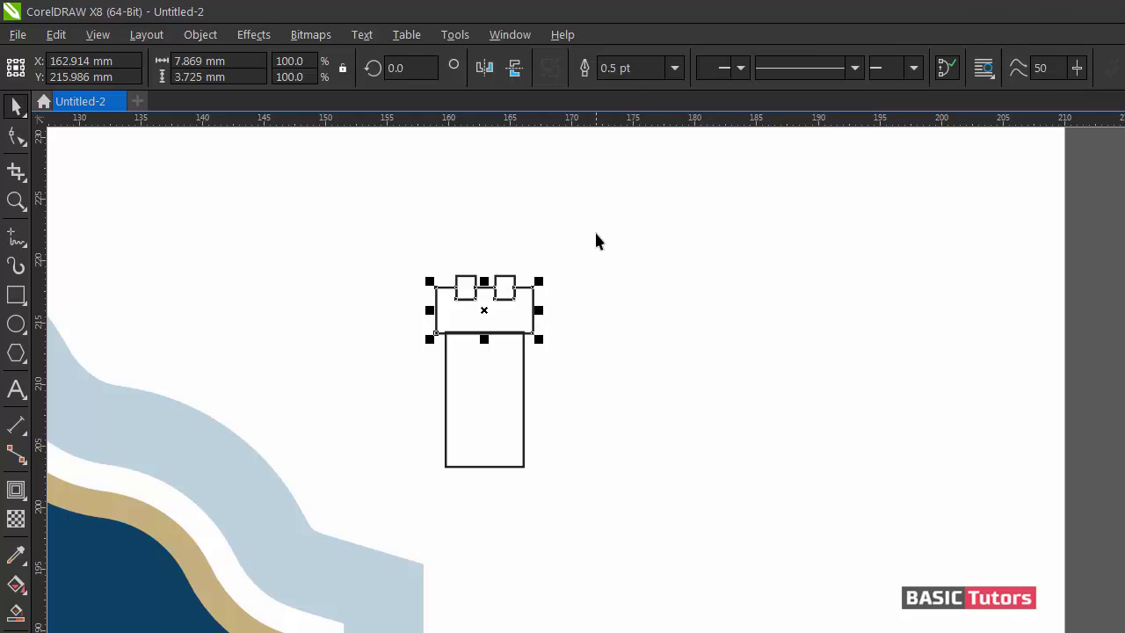
left_click(595, 239)
left_click(480, 282)
left_click(508, 283, "shift")
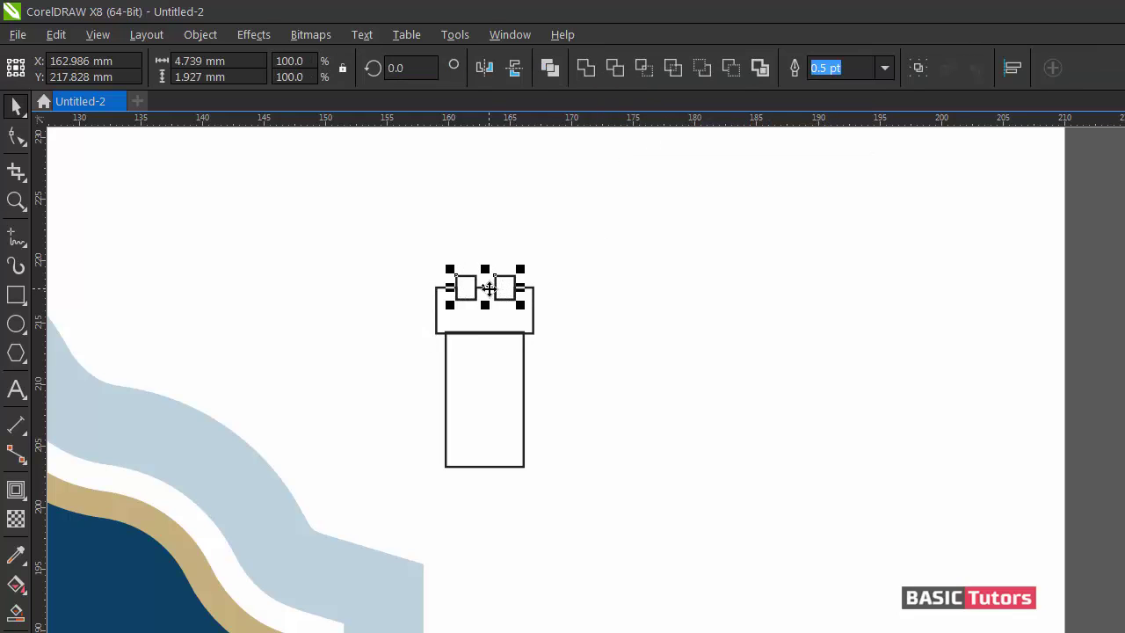
left_click_drag(503, 299, 694, 357)
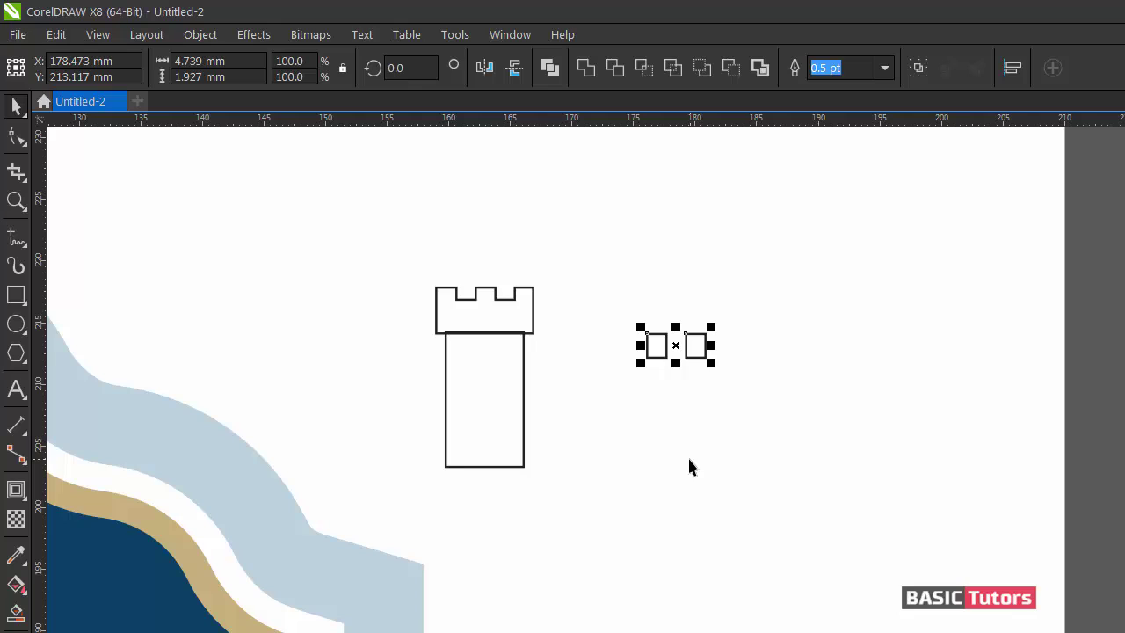
key("Delete")
- Weld the notched top piece and the tall rectangle into a single tower outline
left_click(533, 325)
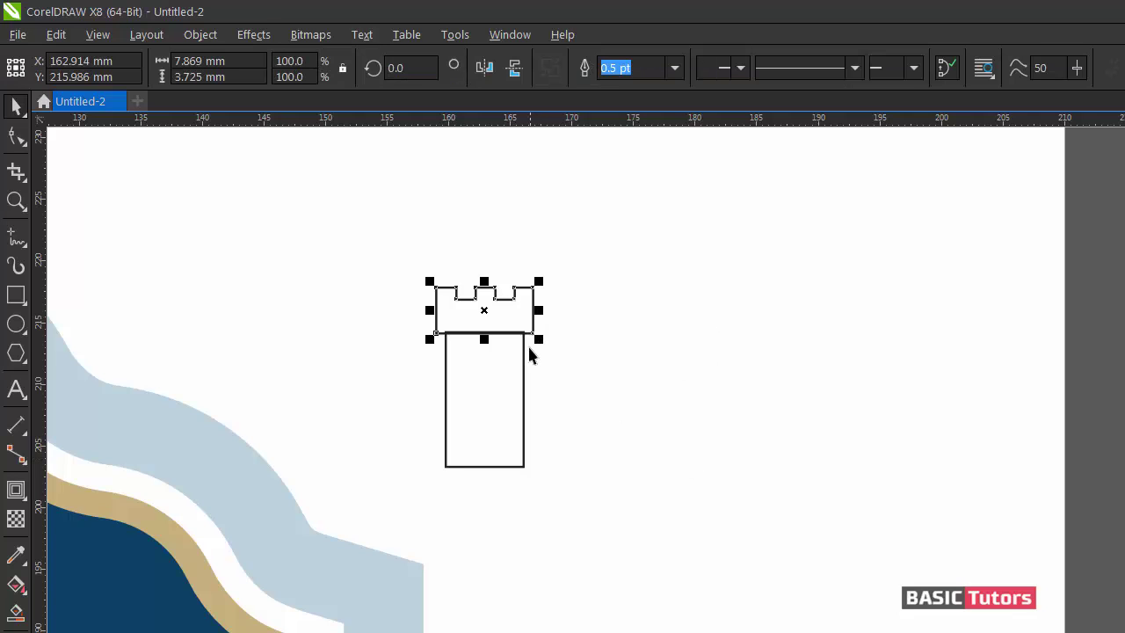
left_click(523, 376, "shift")
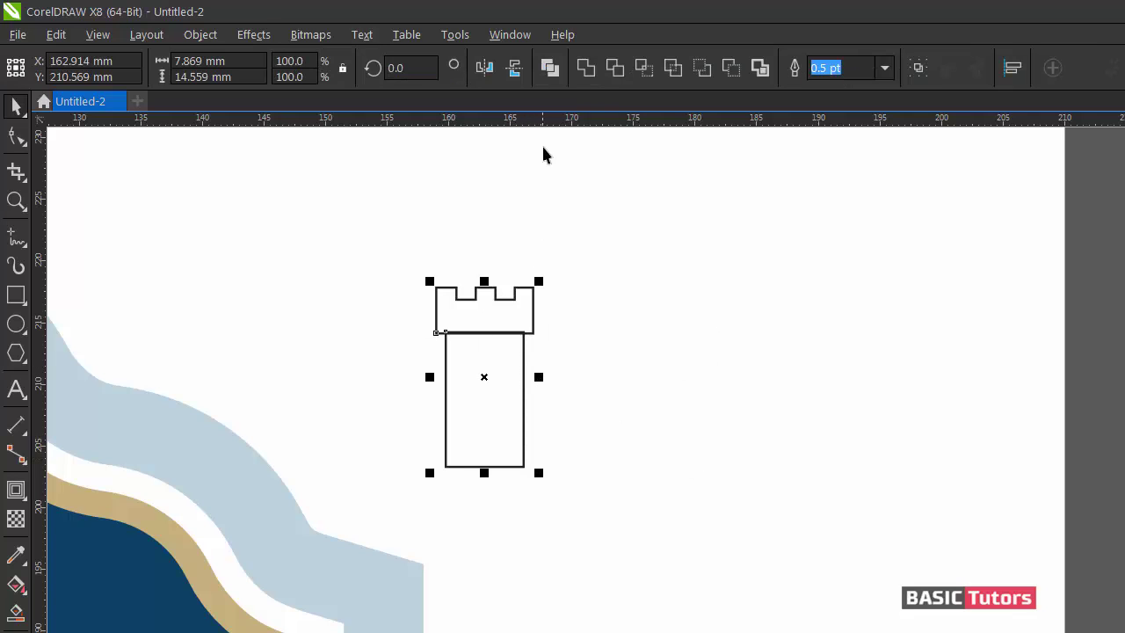
left_click(585, 67)
left_click(632, 327)
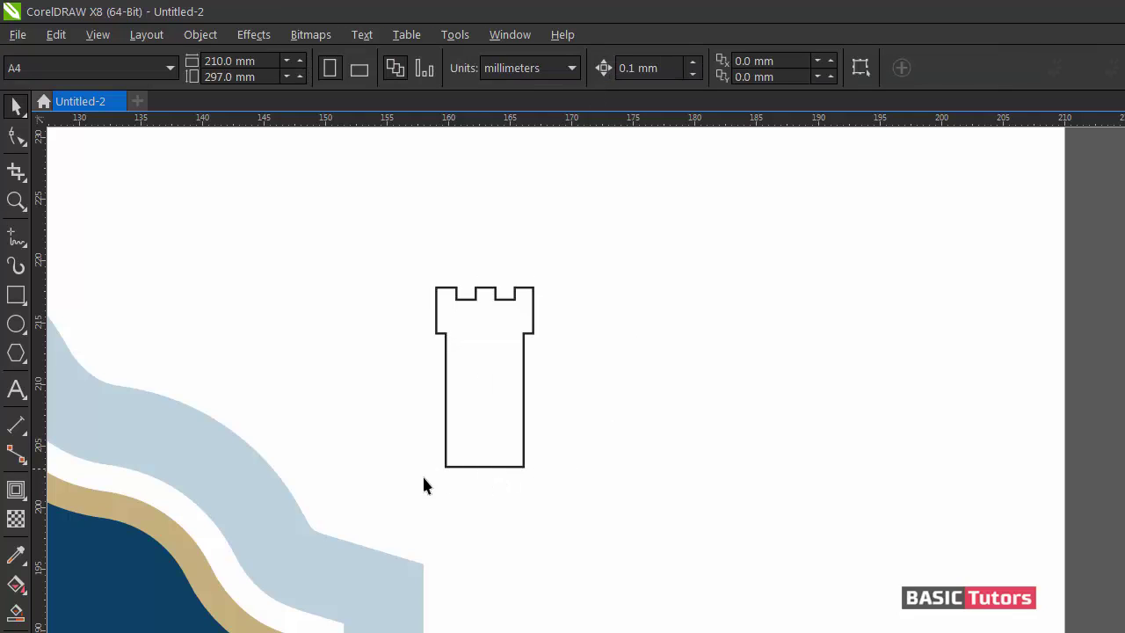
- Draw a door rectangle, scale it to about 2.9 by 5.6 mm, and place it at the tower's base, slightly overlapping the bottom edge
left_click(15, 295)
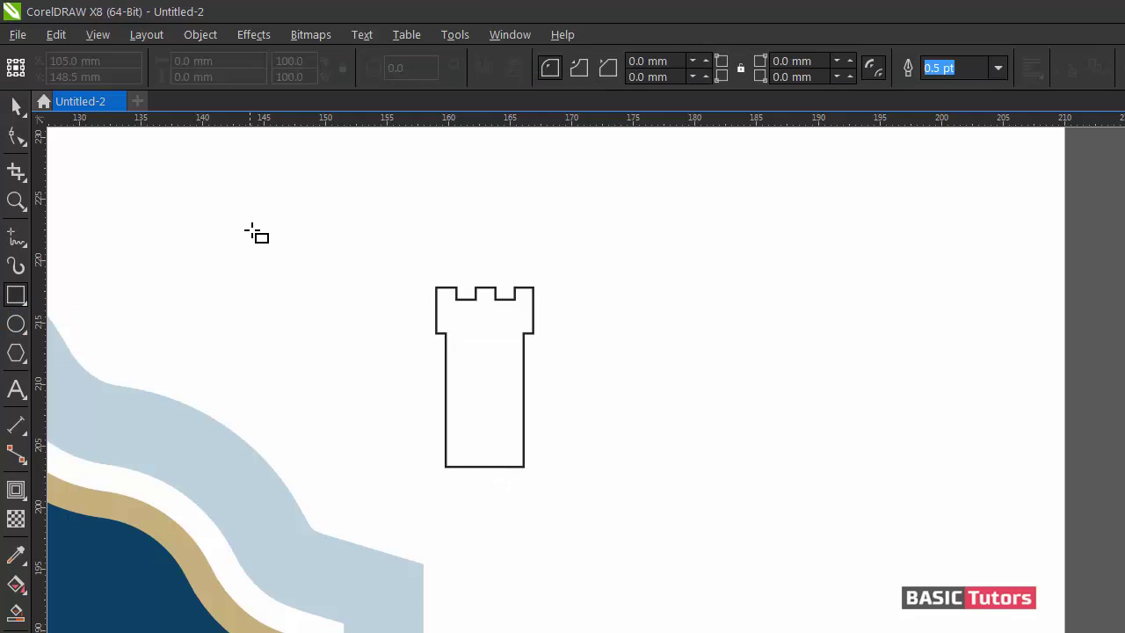
left_click_drag(255, 221, 297, 302)
left_click_drag(276, 258, 486, 435)
left_click_drag(512, 389, 510, 395)
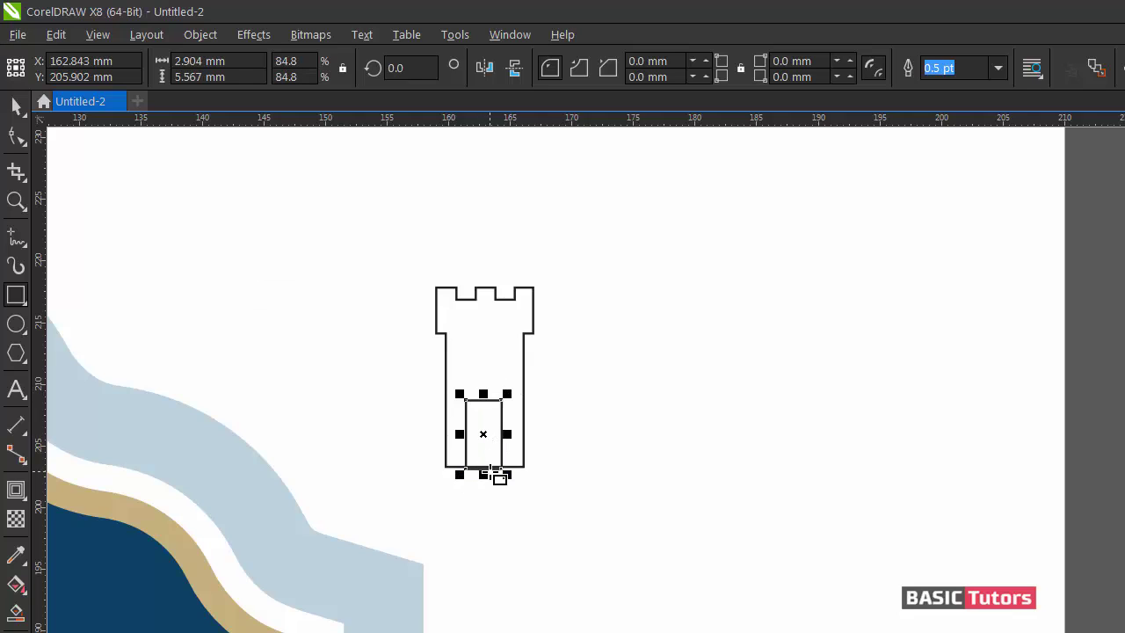
key("Down")
key("Down")
key("Up")
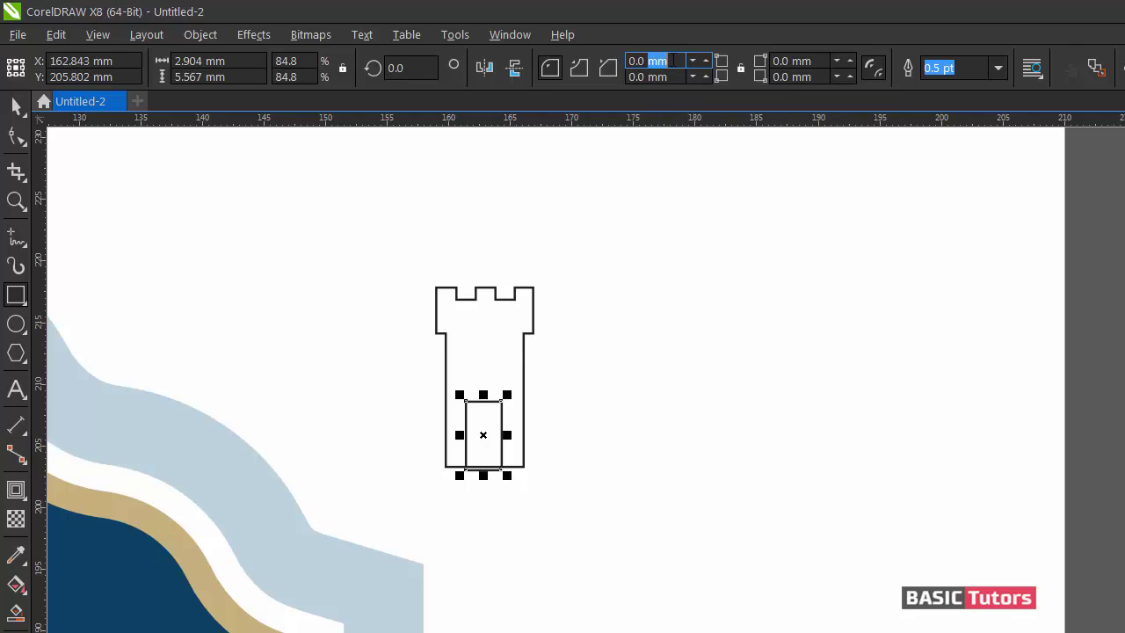
- Round the door rectangle's two upper corners with a 2 mm radius to form an arched doorway
left_click(677, 59)
type("4")
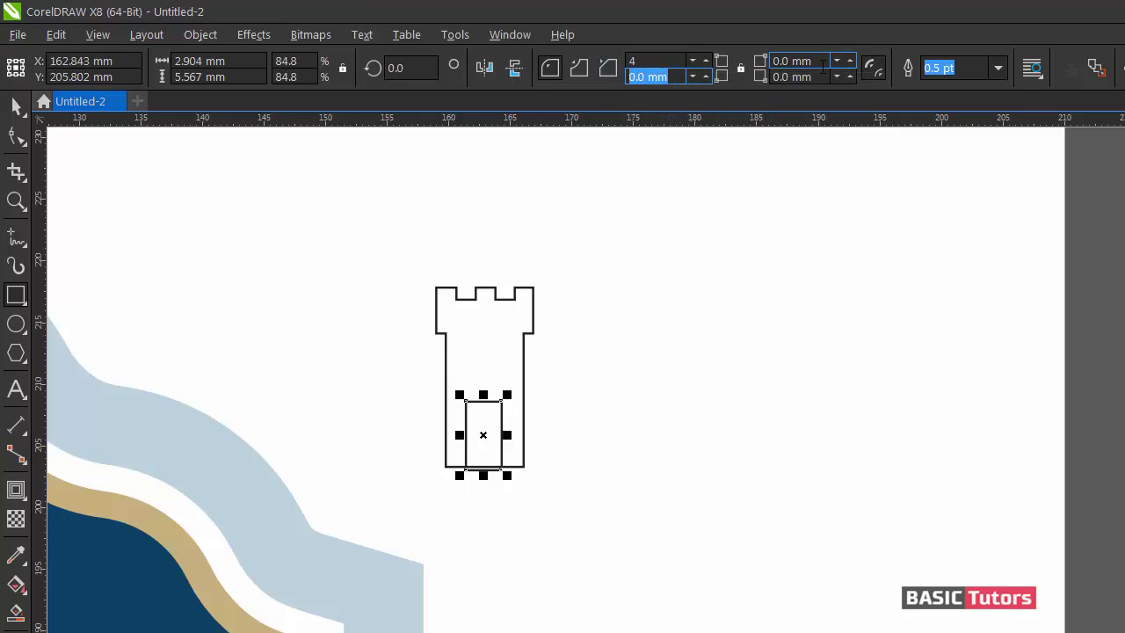
left_click(791, 61)
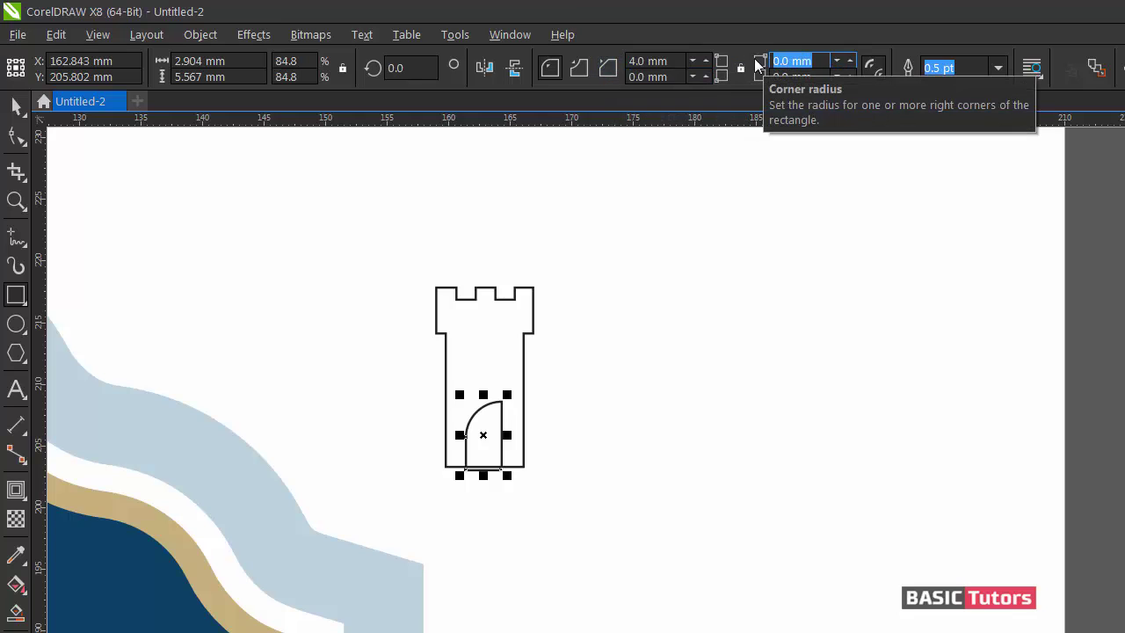
left_click(655, 61)
type("2")
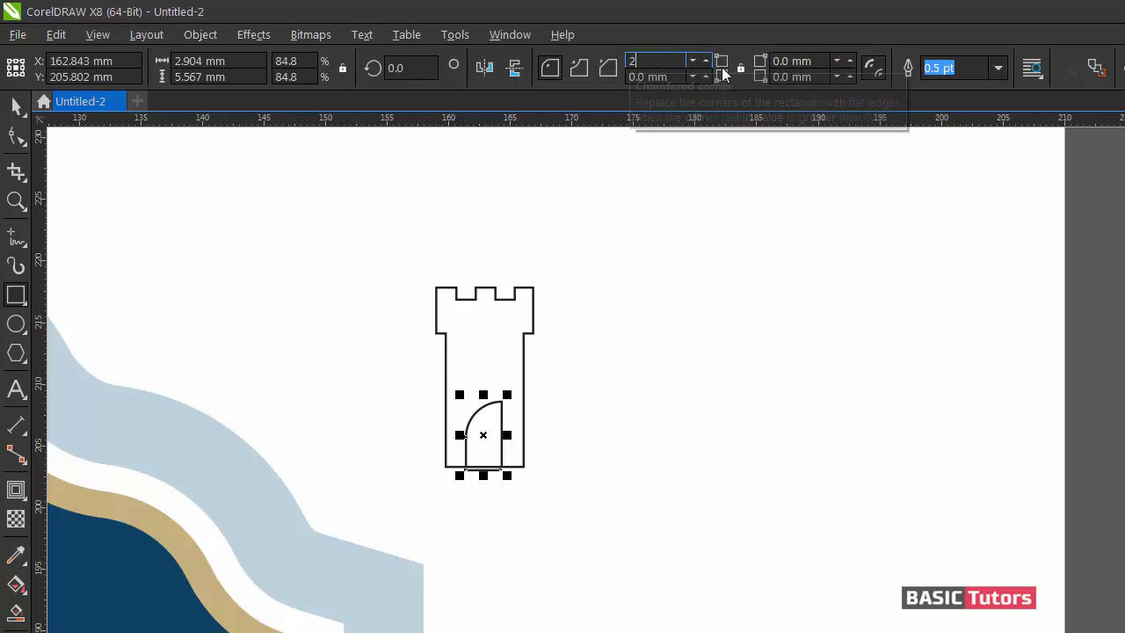
left_click(776, 60)
type("2")
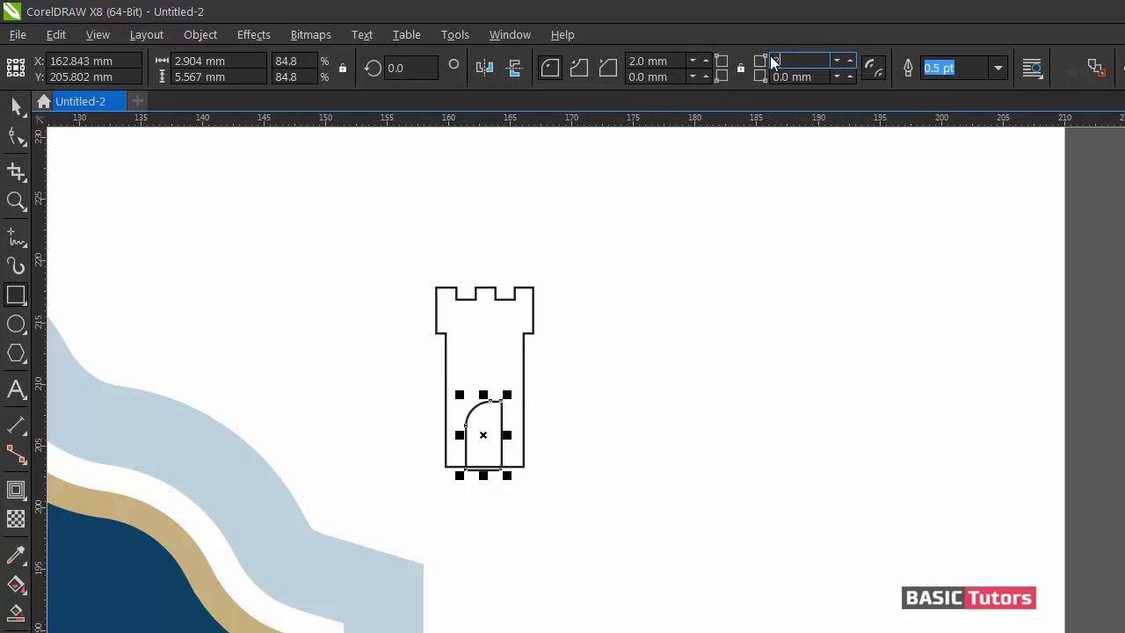
key("Return")
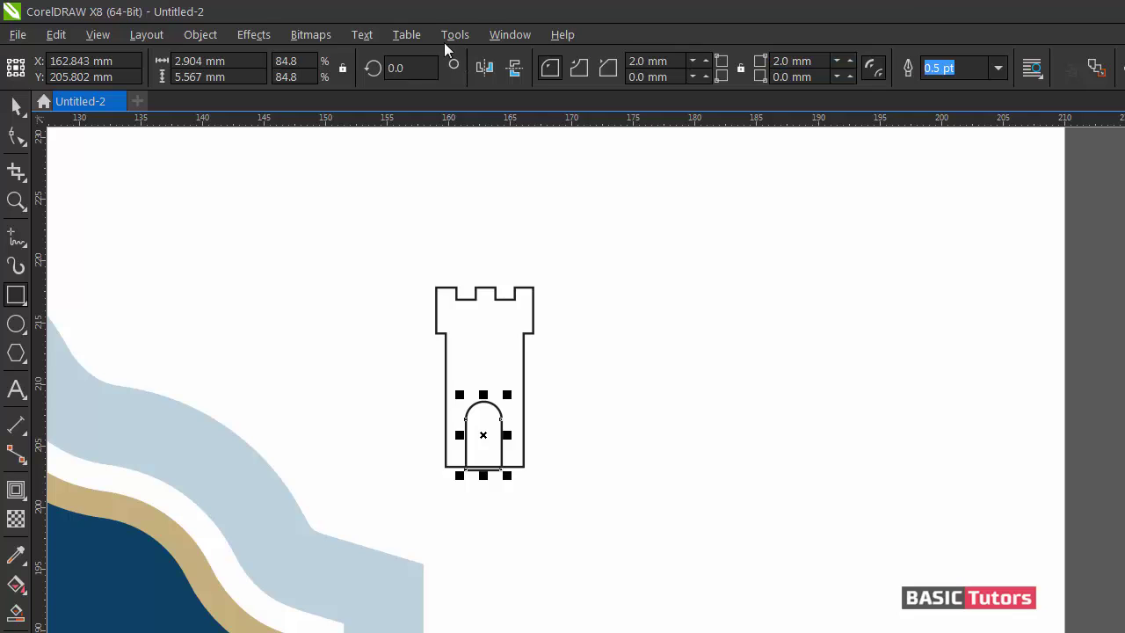
left_click(15, 105)
left_click(466, 402)
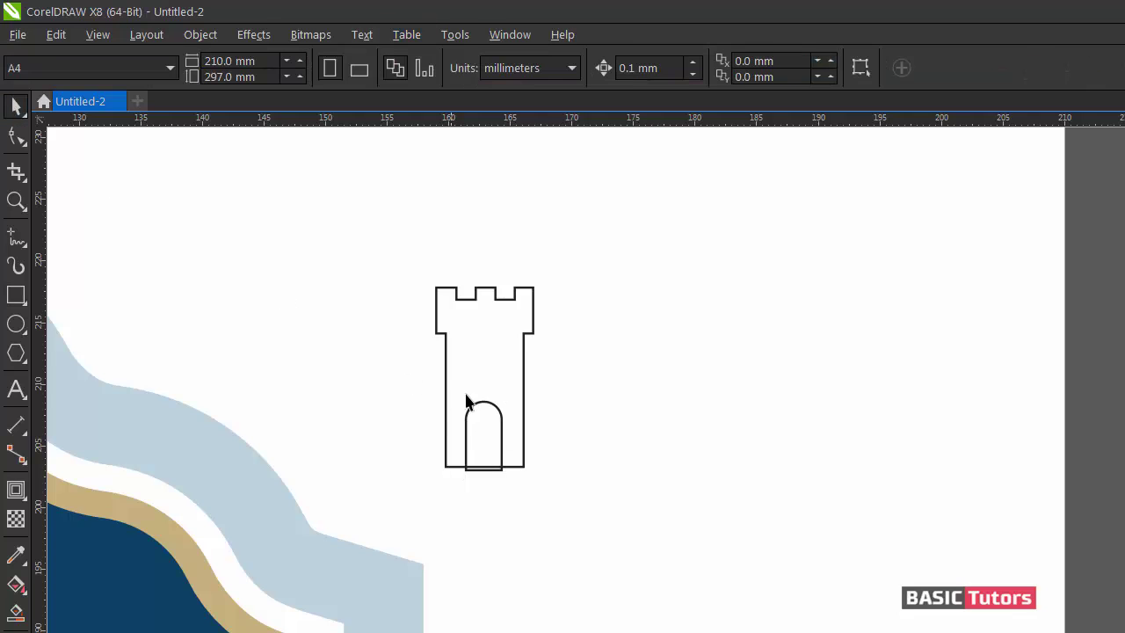
- Duplicate the arched door as a window about 1.2 by 2.3 mm, centred in the tower's upper part
left_click(490, 410)
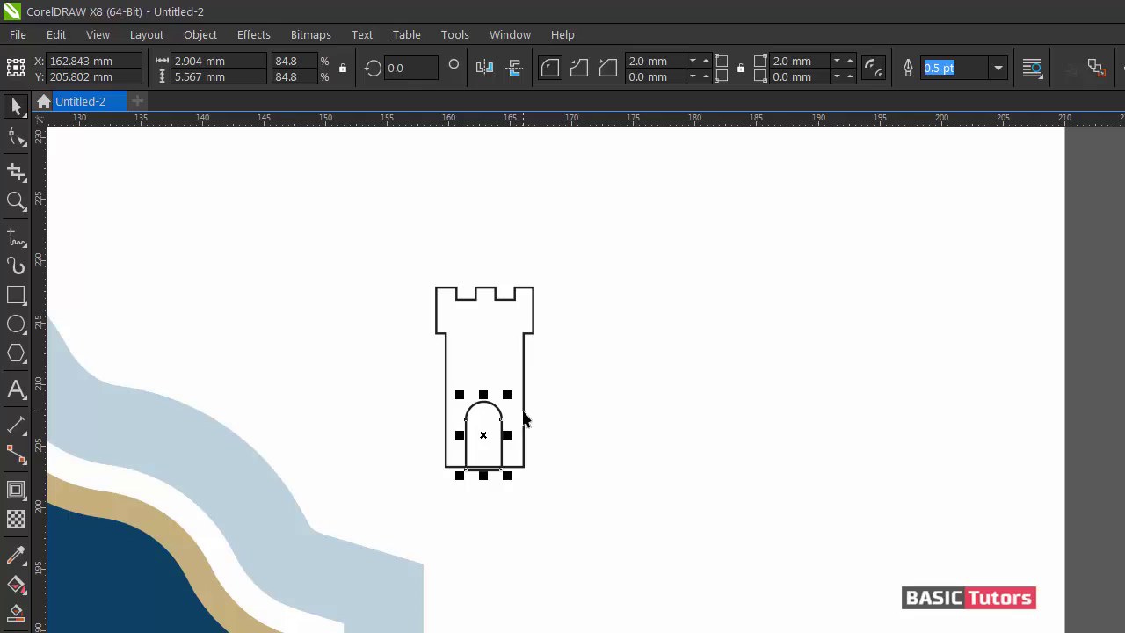
left_click(527, 414)
left_click(501, 414)
left_click_drag(480, 435, 489, 357)
left_click_drag(505, 315, 502, 332)
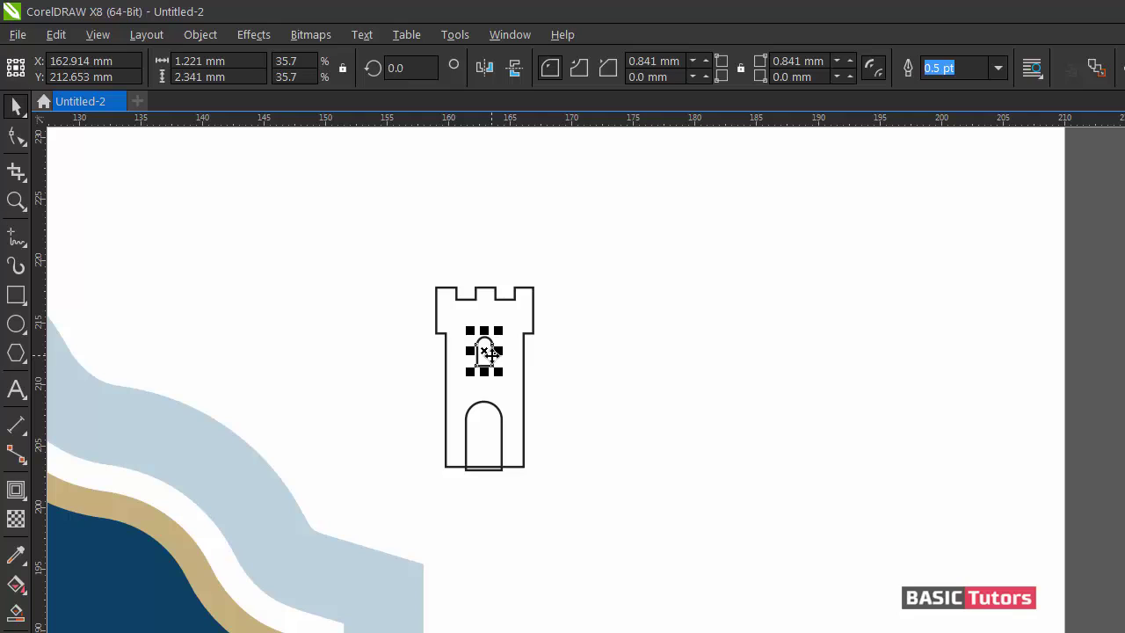
- Convert the small window to curves and lengthen it downward to about 3.1 mm tall
key("Return")
key("F10")
mouse_move(475, 362)
left_mouse_down()
mouse_move(491, 382)
mouse_move(469, 359)
left_mouse_up()
key("ctrl+z")
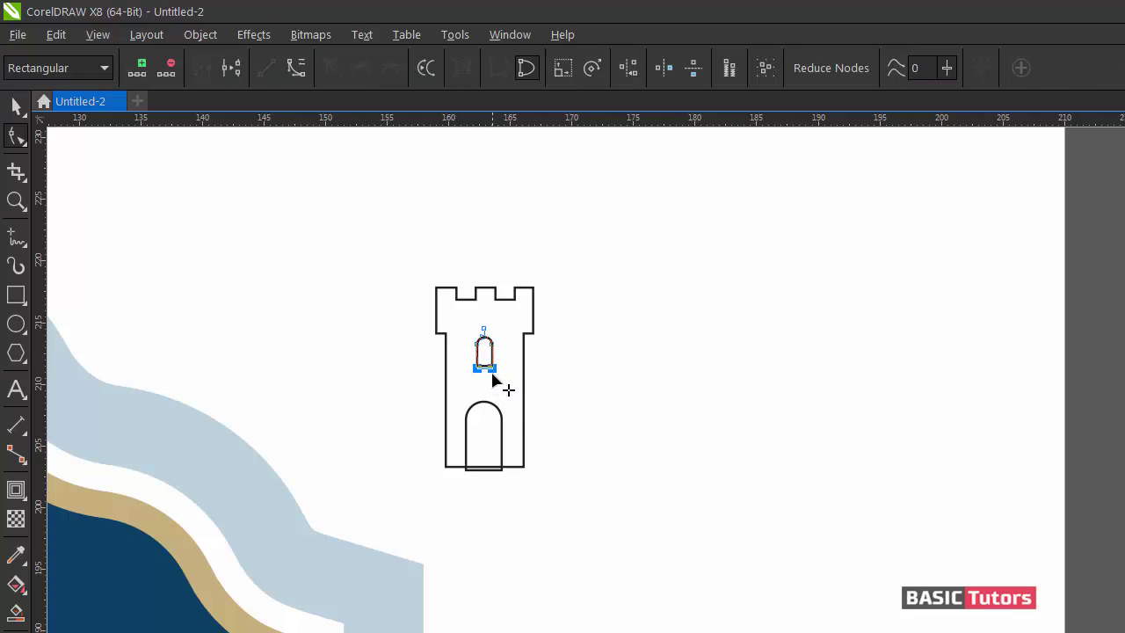
key("space")
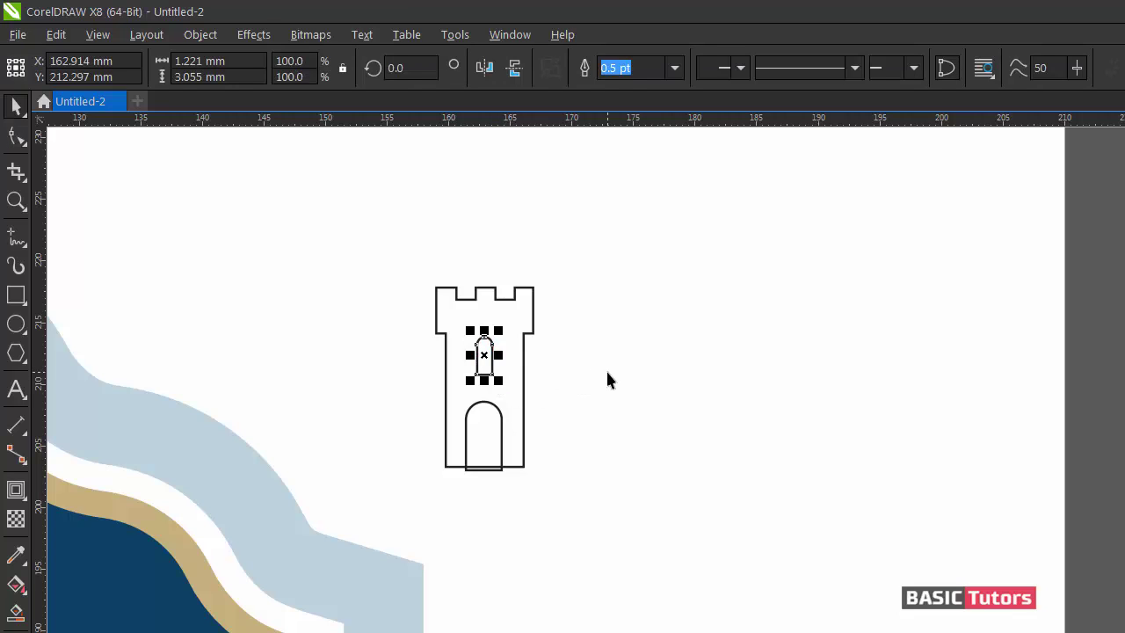
- Trim the arched door out of the tower's base and delete the door shape
left_click(503, 420)
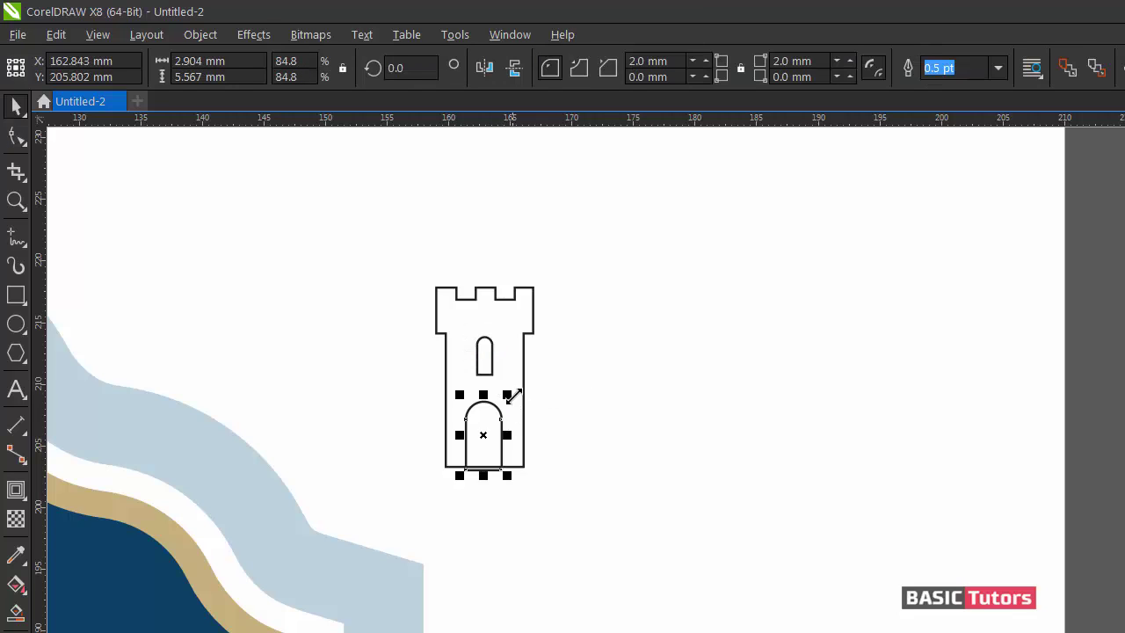
left_click(525, 370)
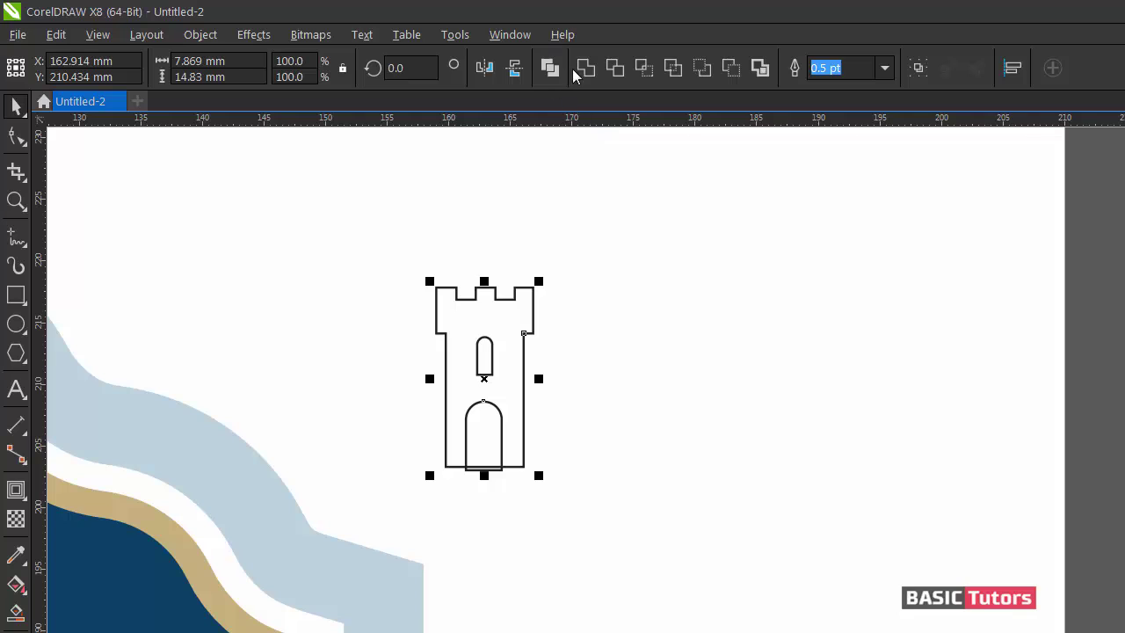
left_click(608, 364)
left_click(501, 418)
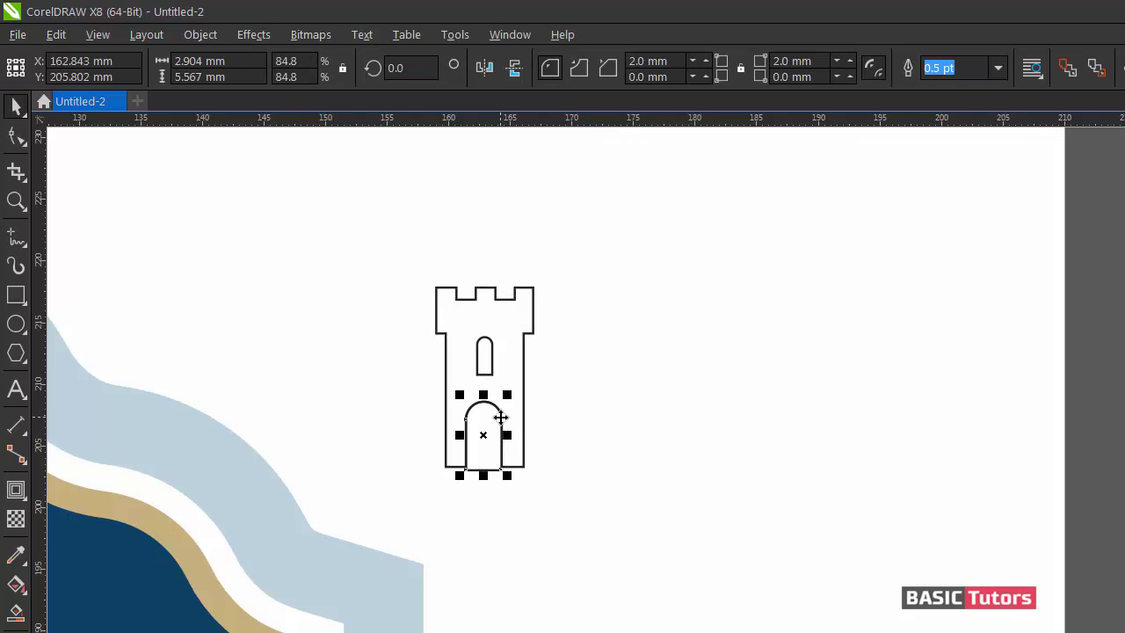
left_click(502, 431)
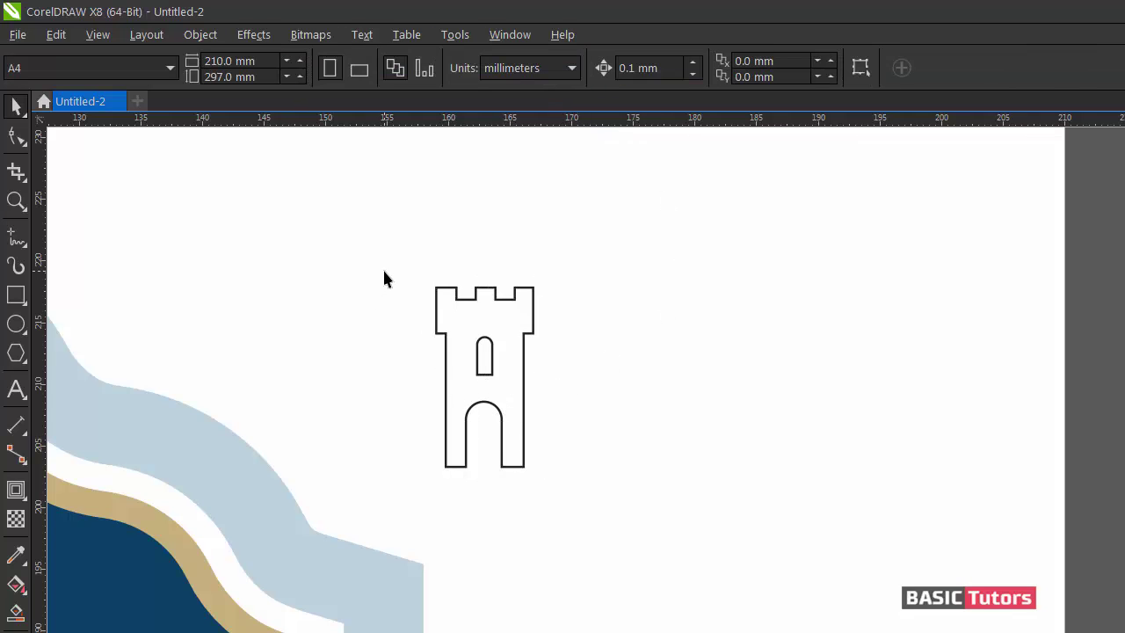
- Trim the window shape out of the tower and move the tower upward and slightly right
left_click_drag(394, 256, 559, 471)
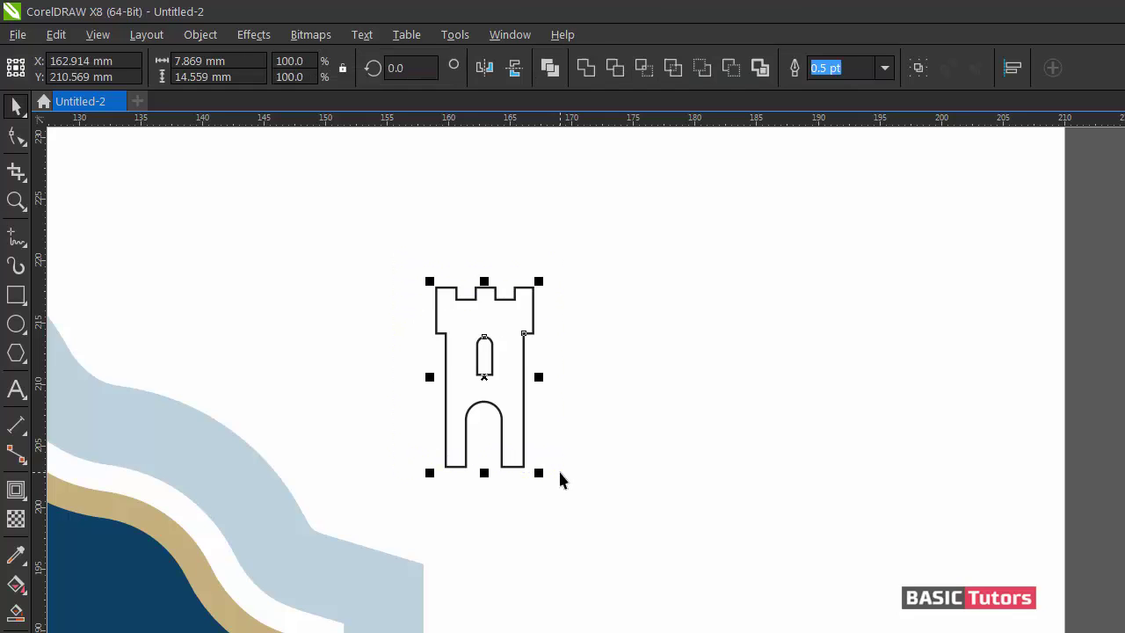
left_click(615, 70)
left_click(603, 316)
left_click_drag(532, 322, 543, 268)
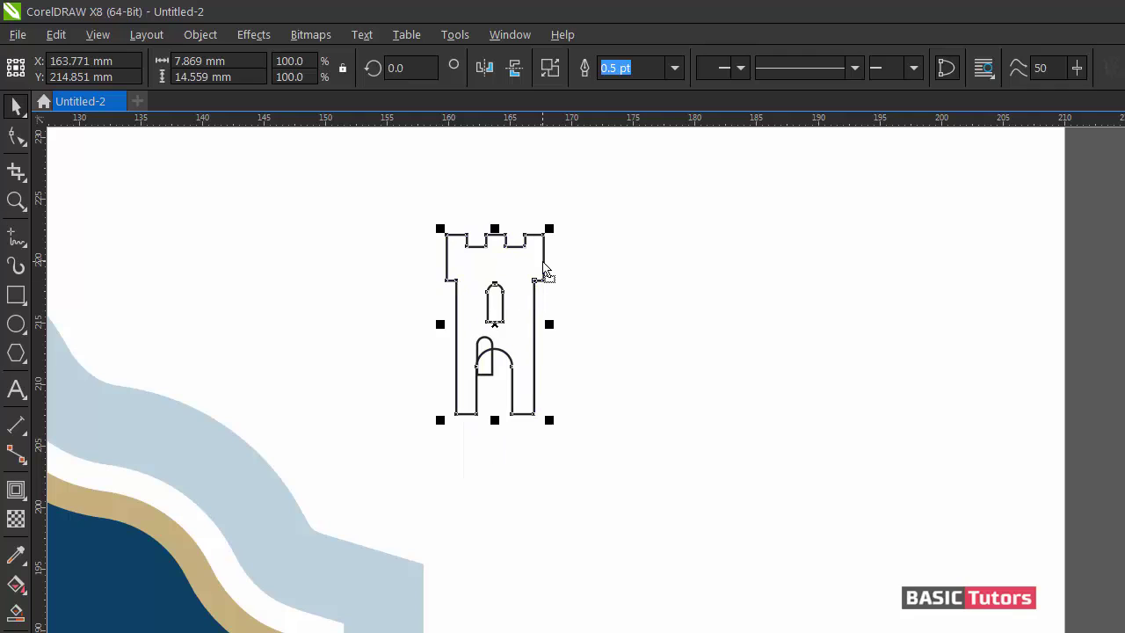
left_click(317, 289)
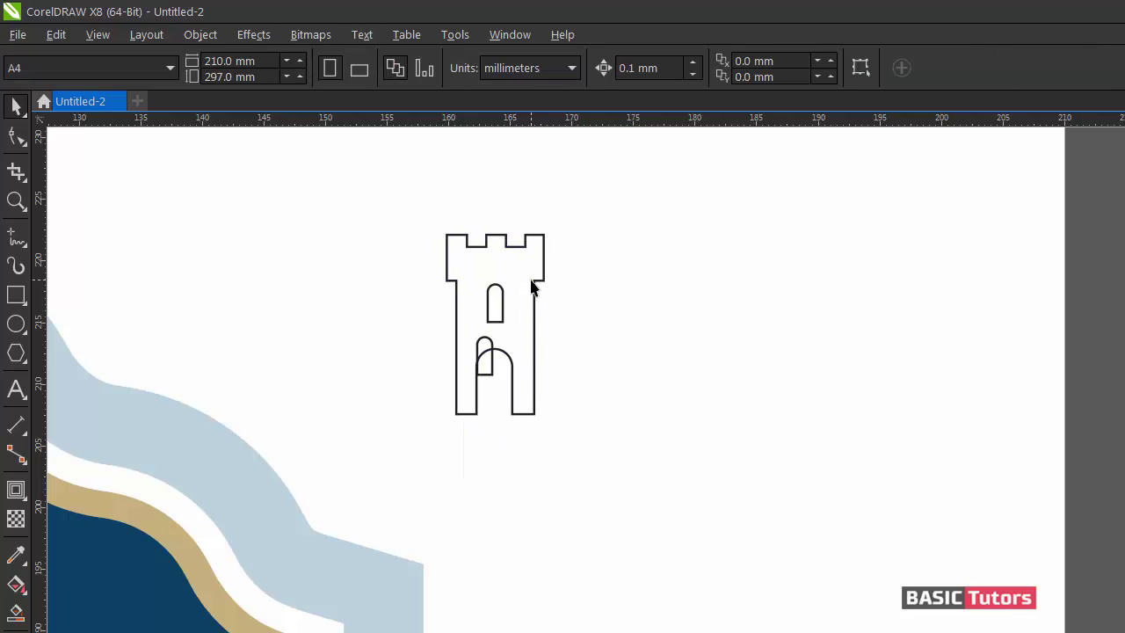
- Duplicate the tower about 11.6 mm to the right and draw a wall rectangle about 3.6 by 7.6 mm between the two towers
left_click(535, 284)
left_click_drag(533, 296, 679, 303)
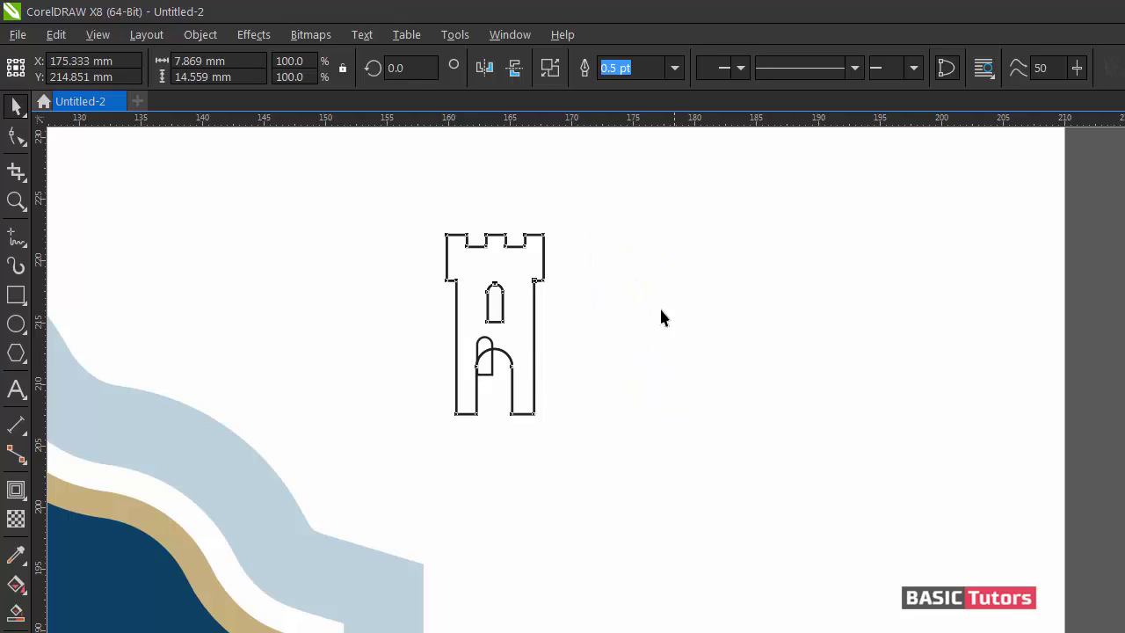
left_click(16, 296)
left_click_drag(538, 320, 588, 414)
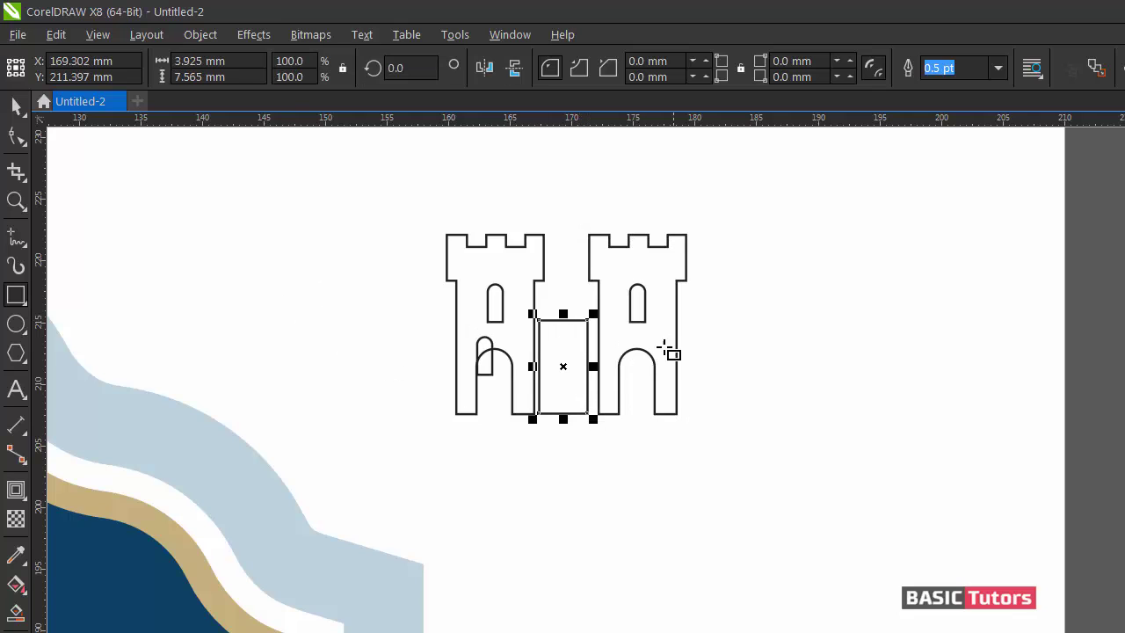
left_click_drag(531, 366, 537, 366)
key("space")
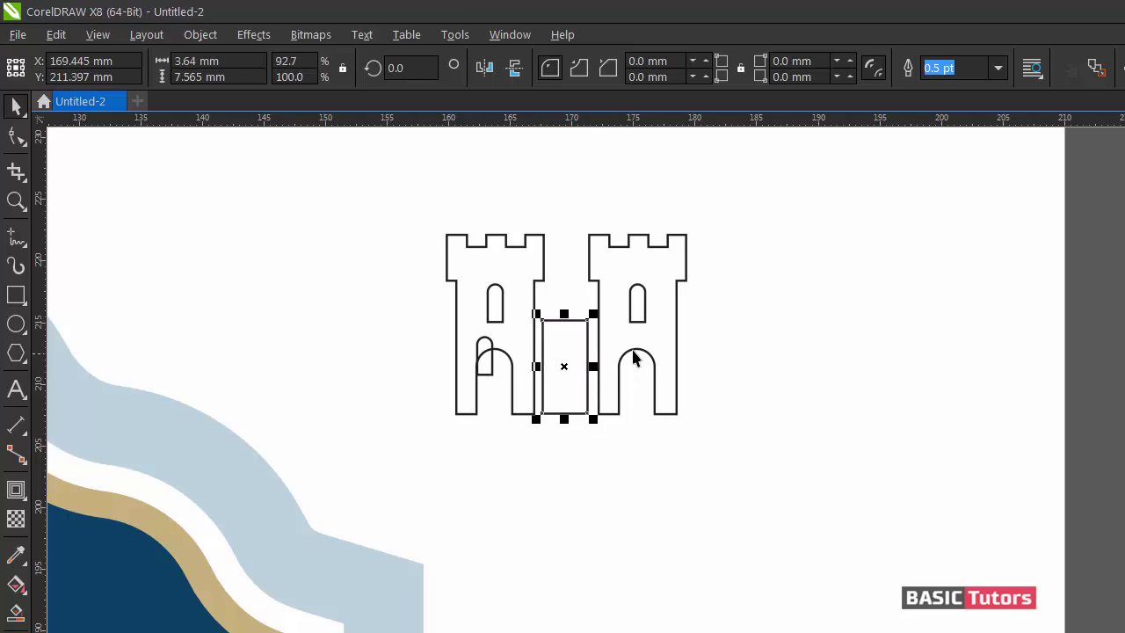
- Move the right tower slightly closer to the wall rectangle, leaving a narrow gap
left_click(632, 359)
left_click_drag(637, 320, 635, 327)
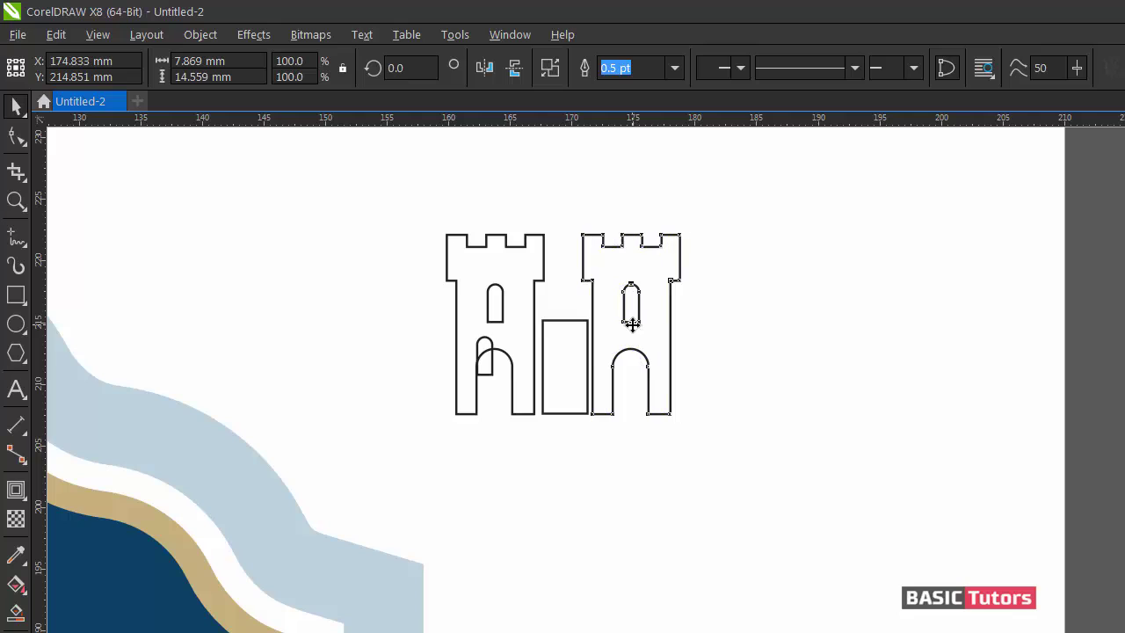
key("Right")
key("Right")
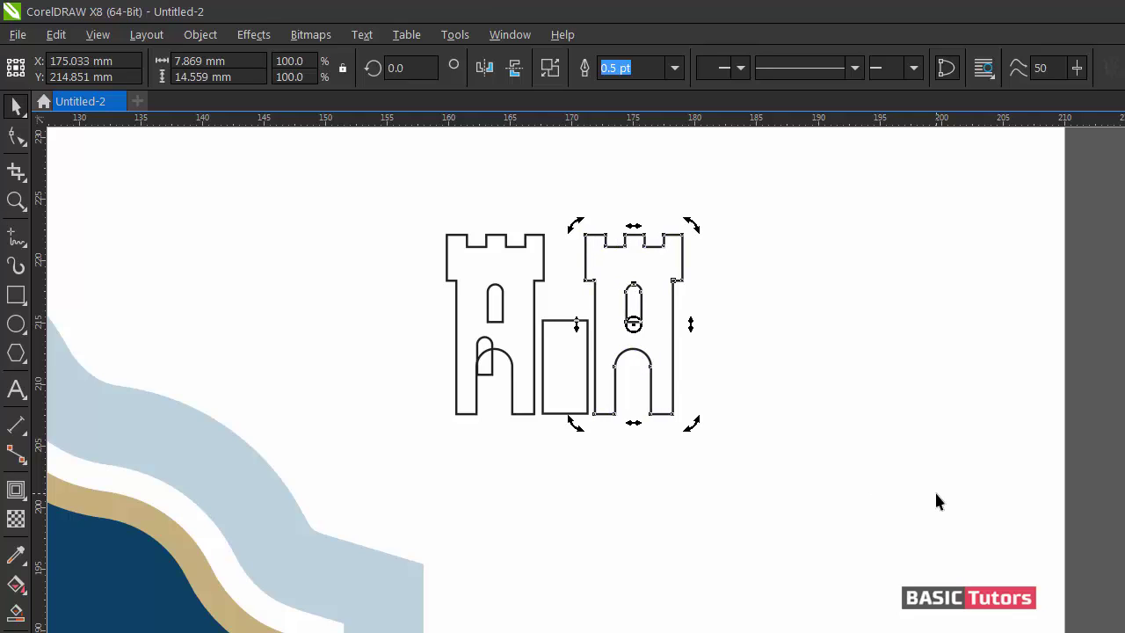
left_click(931, 503)
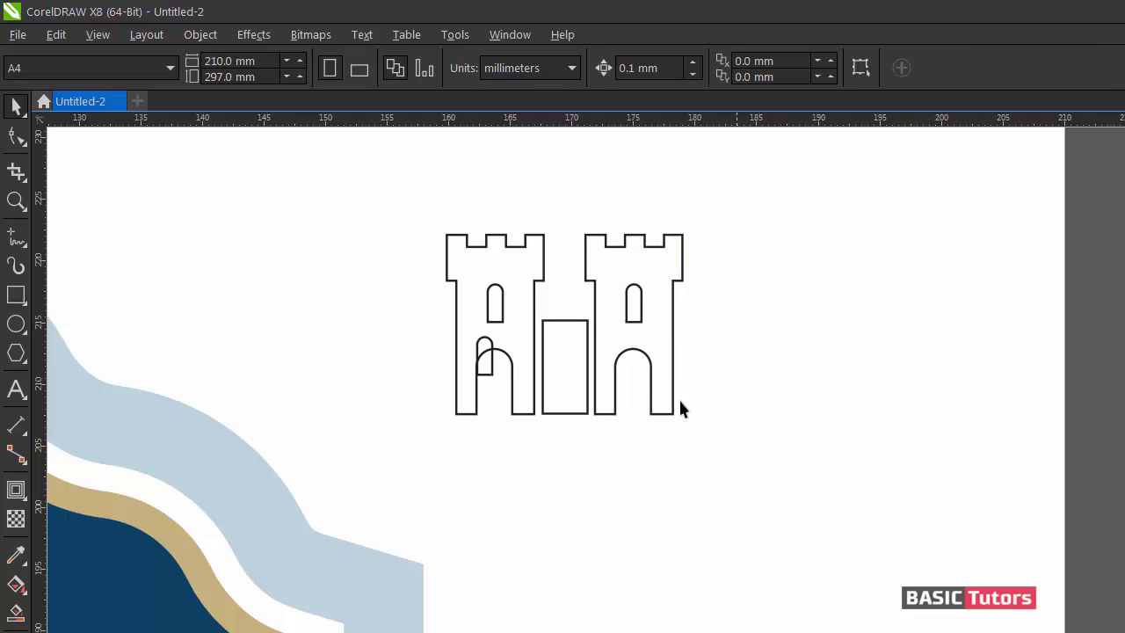
- Scale the right tower down to about 6.3 by 11.7 mm, keeping its base aligned, and nudge it right to even the gap
left_click(674, 288)
left_click_drag(689, 227, 674, 249)
left_click(745, 317)
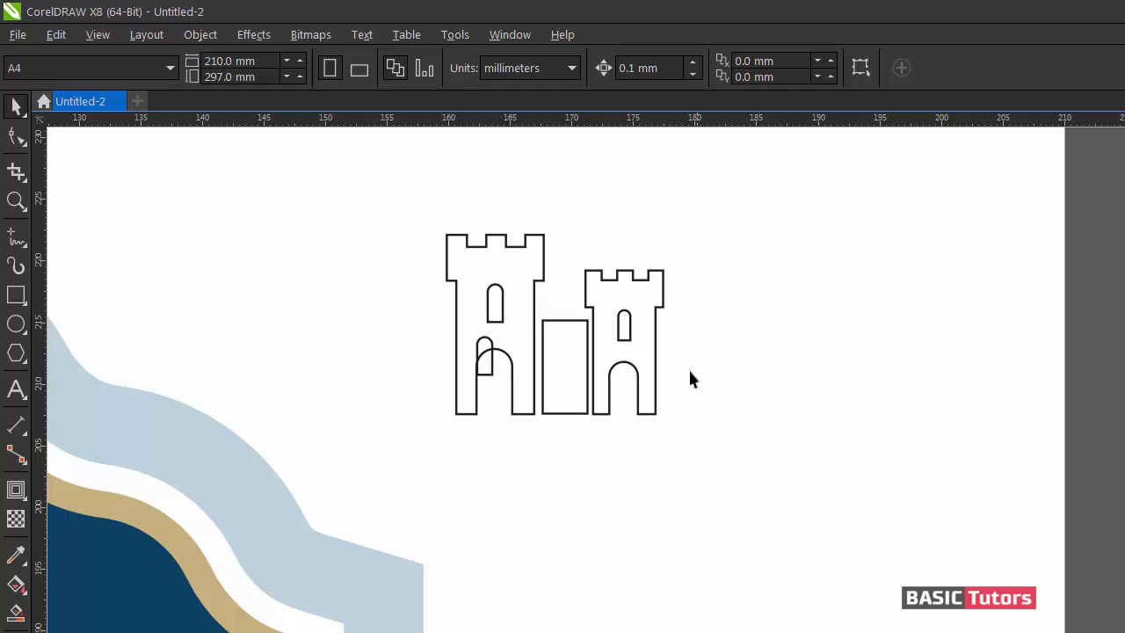
key("F10")
left_click(652, 336)
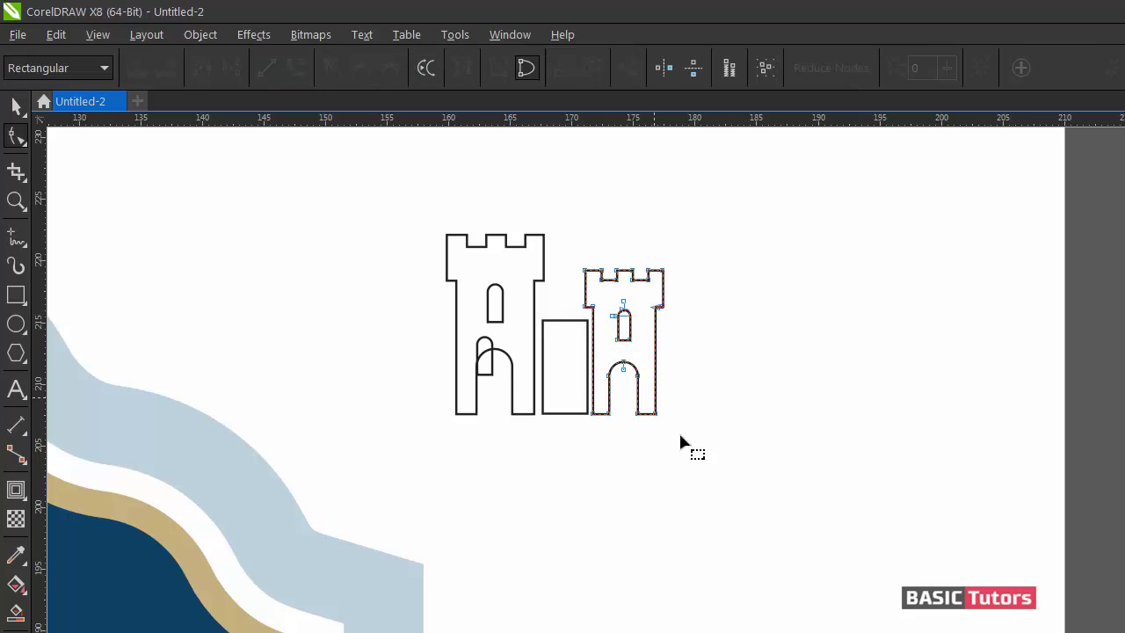
key("space")
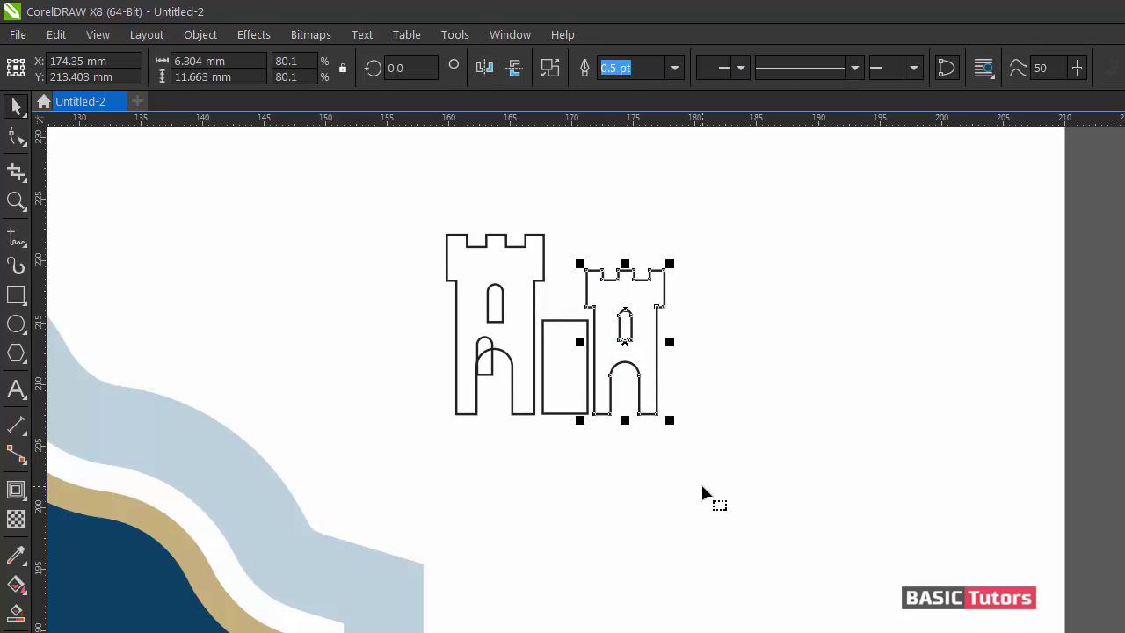
left_click(702, 486)
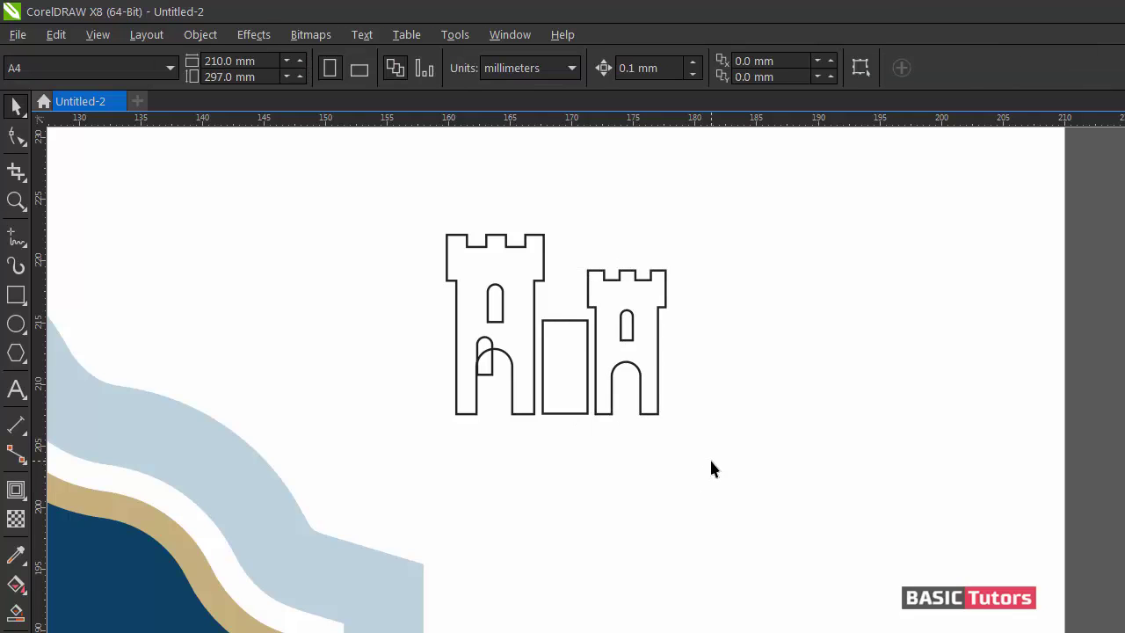
- Make a mirrored copy of the wall rectangle and small tower on the main tower's left, adjusting it to match the right-hand gap
left_click_drag(711, 462, 580, 252)
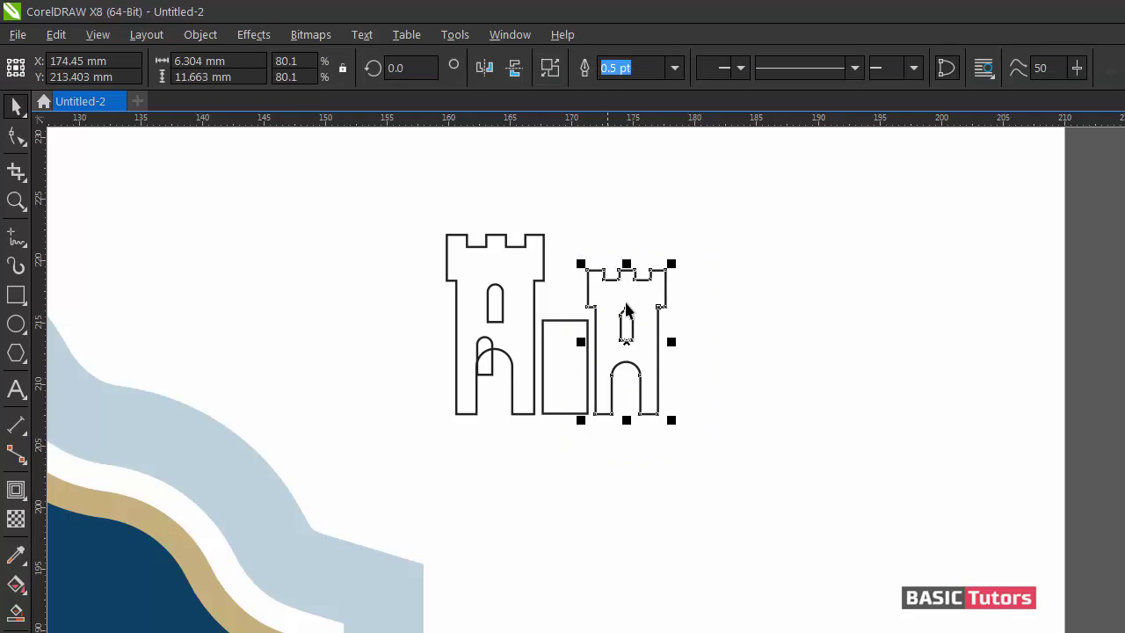
left_click_drag(730, 467, 526, 259)
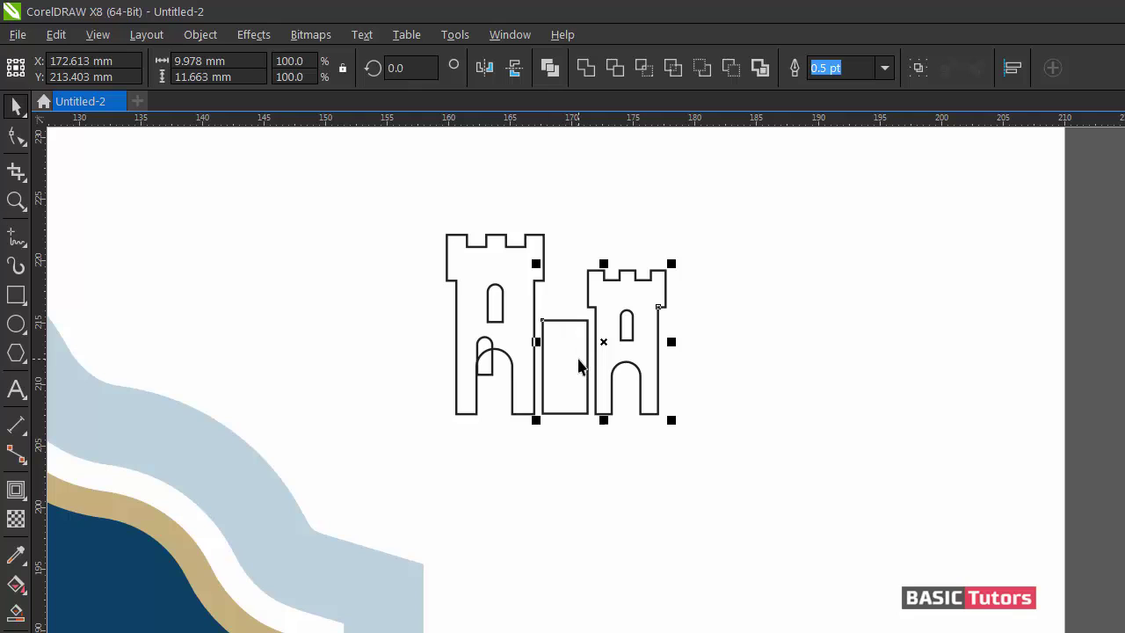
left_click_drag(672, 343, 376, 355)
key("Right")
key("Right")
key("Right")
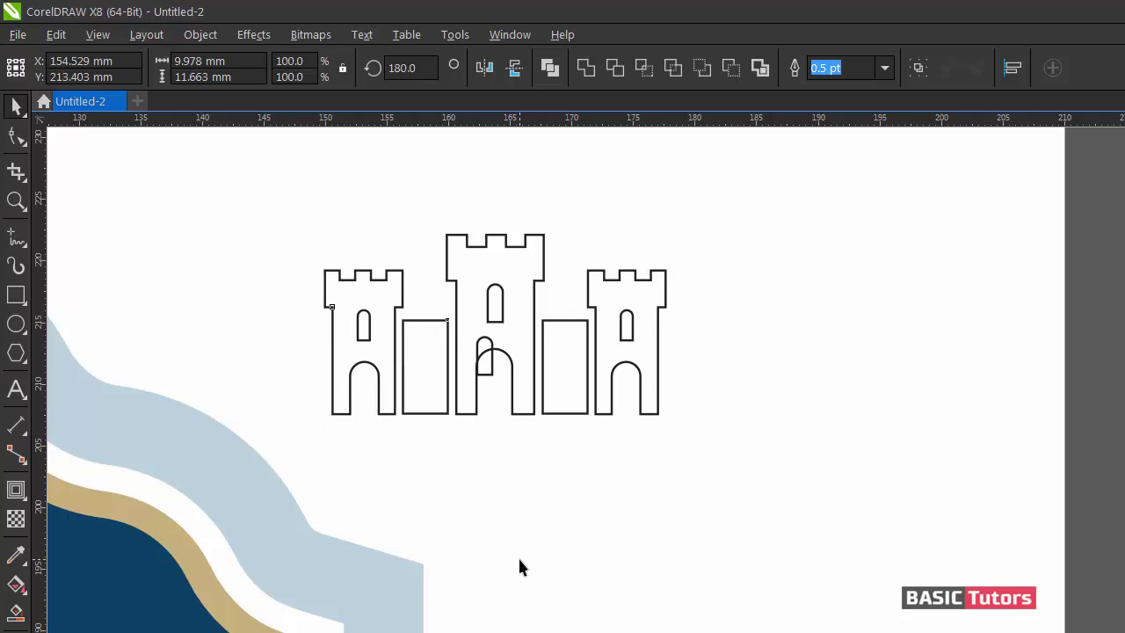
key("Left")
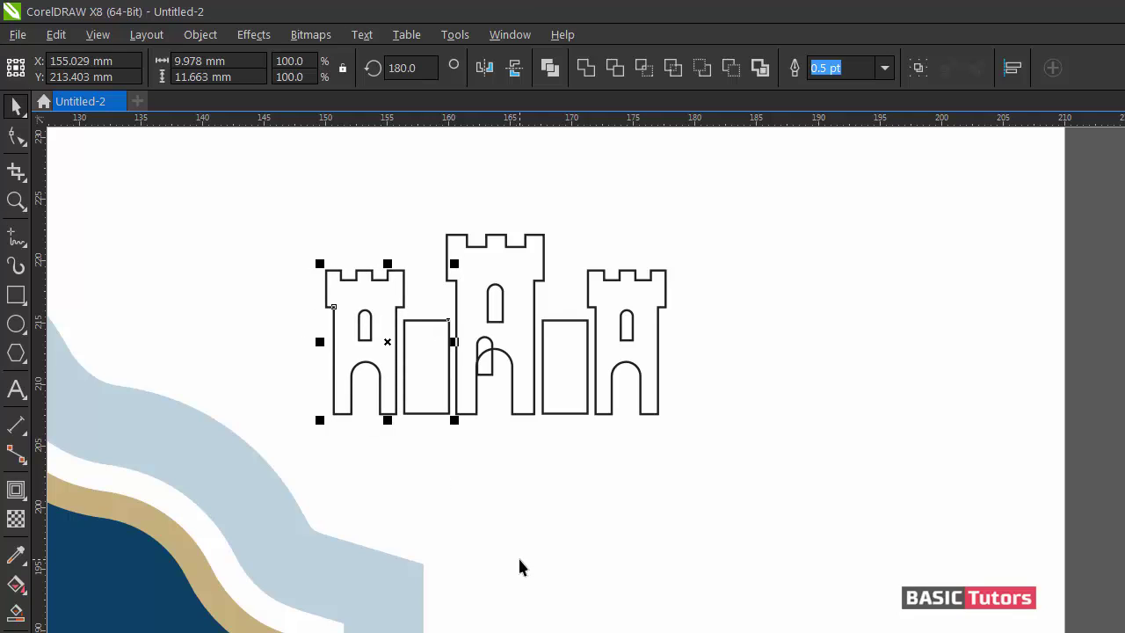
key("Left")
left_click(519, 567)
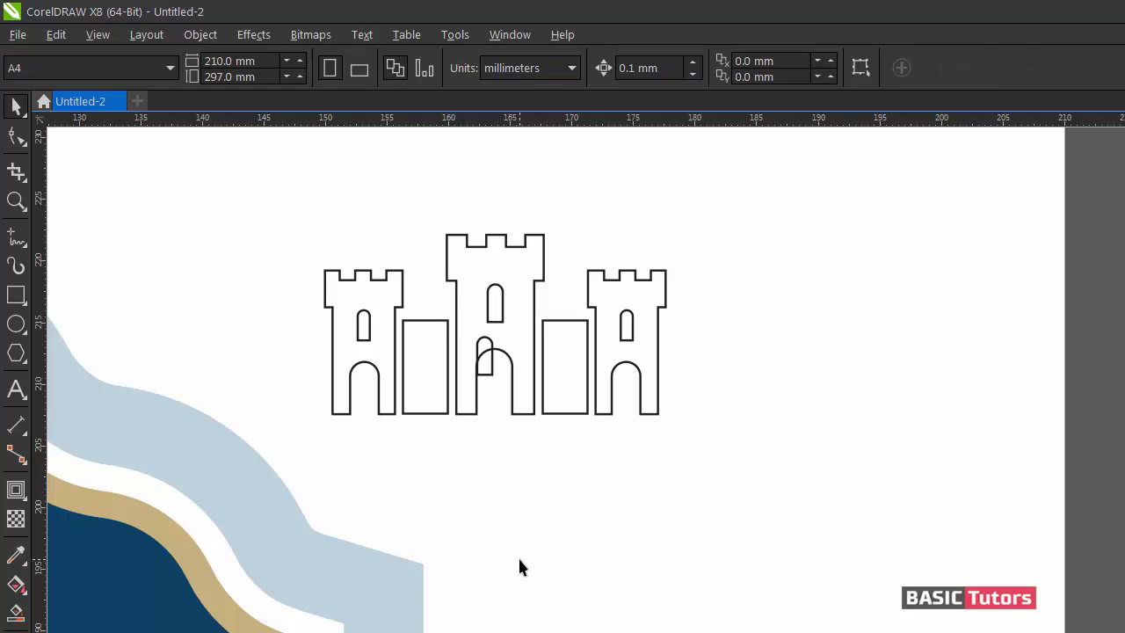
- Select all the castle shapes and combine them into a single object
scroll(573, 509, "down", 2)
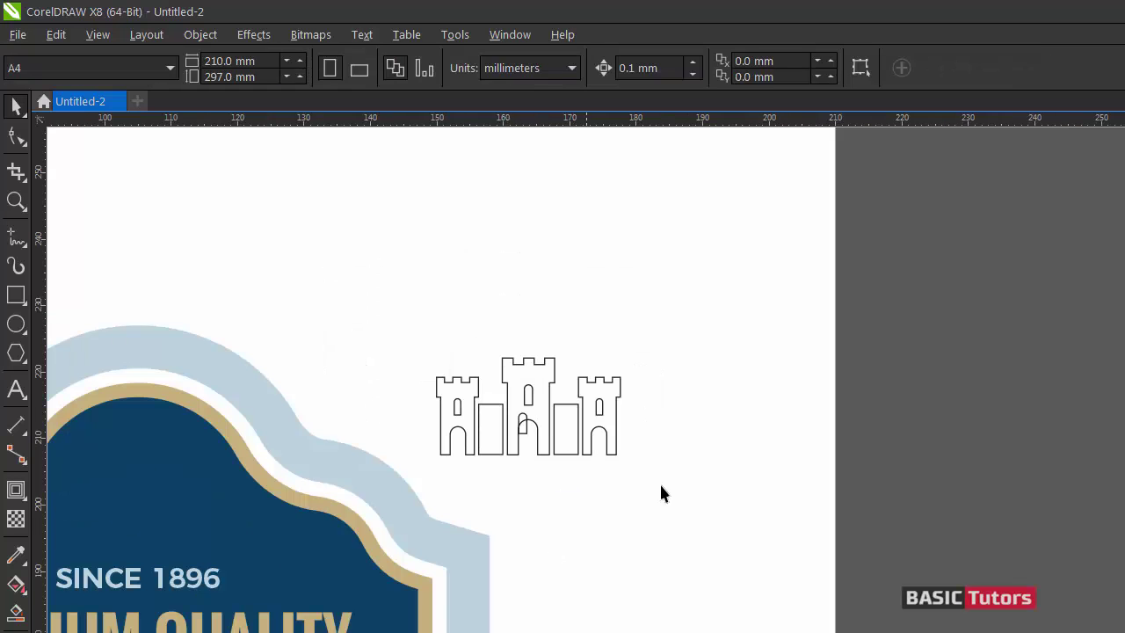
scroll(548, 372, "left", 2)
left_click_drag(589, 304, 799, 501)
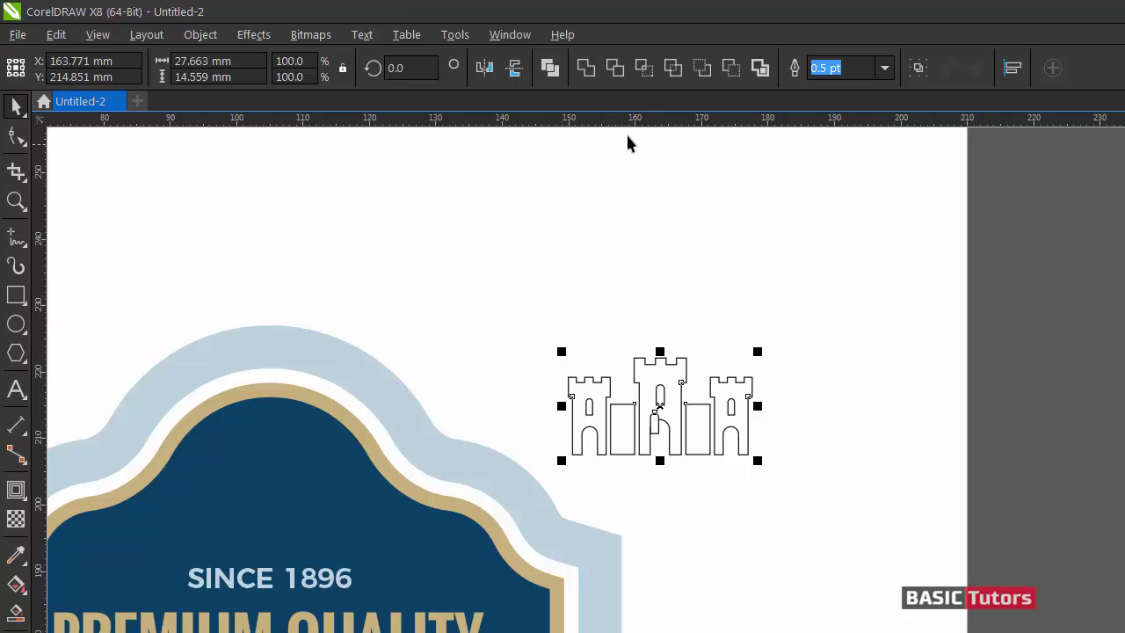
left_click(550, 68)
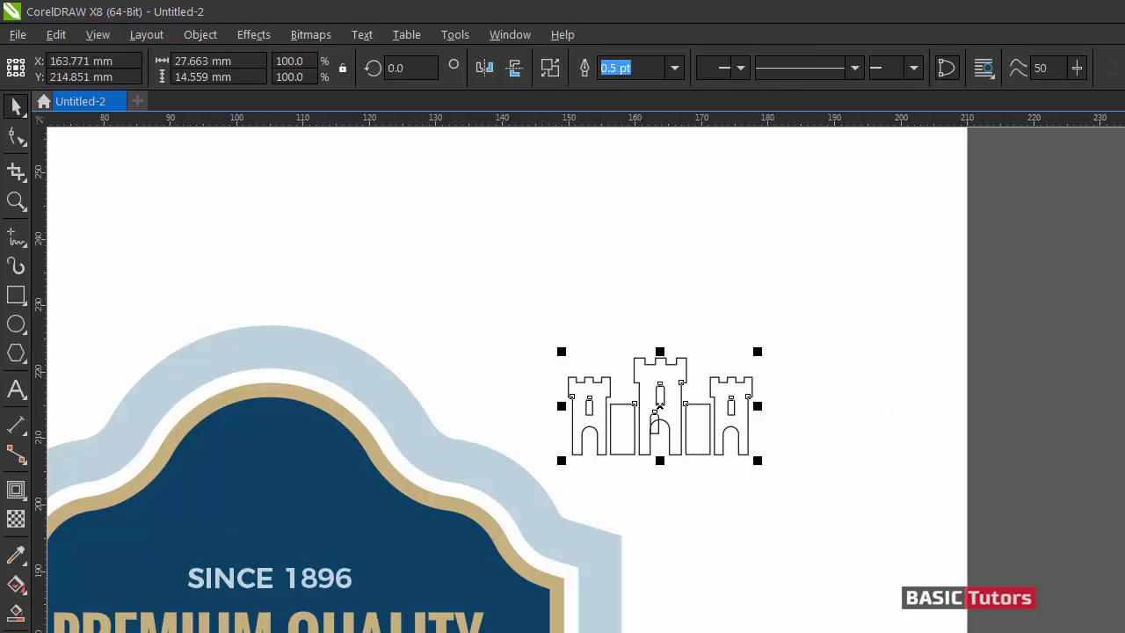
- Break the combined castle apart, delete the stray window shape overlapping the main gate, and combine all the castle shapes again
scroll(510, 378, "down", 2)
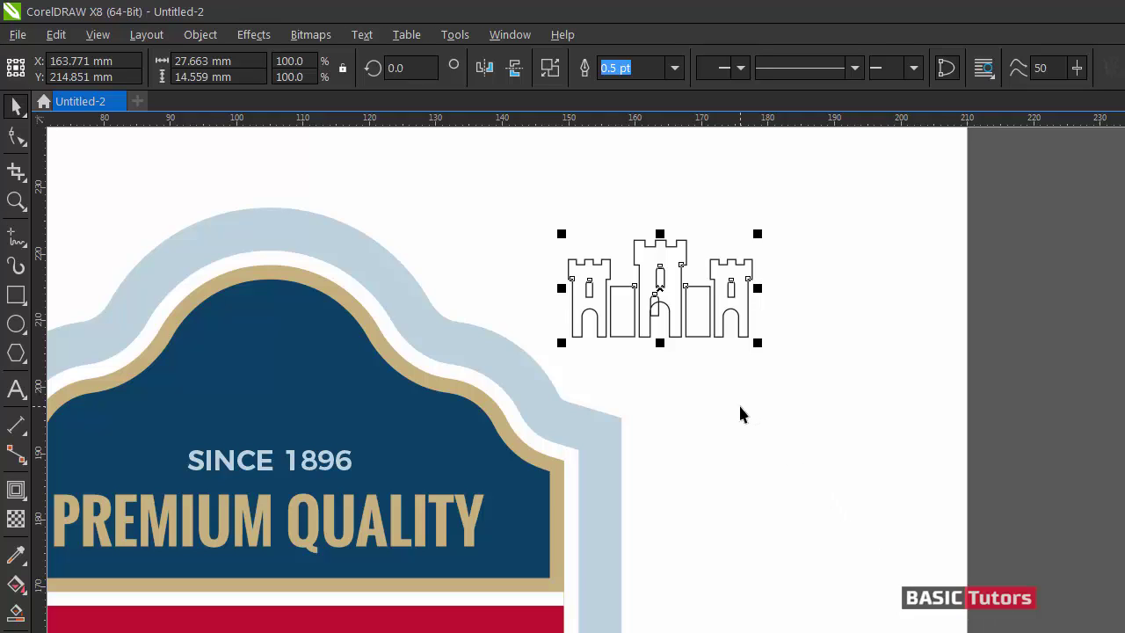
key("ctrl+k")
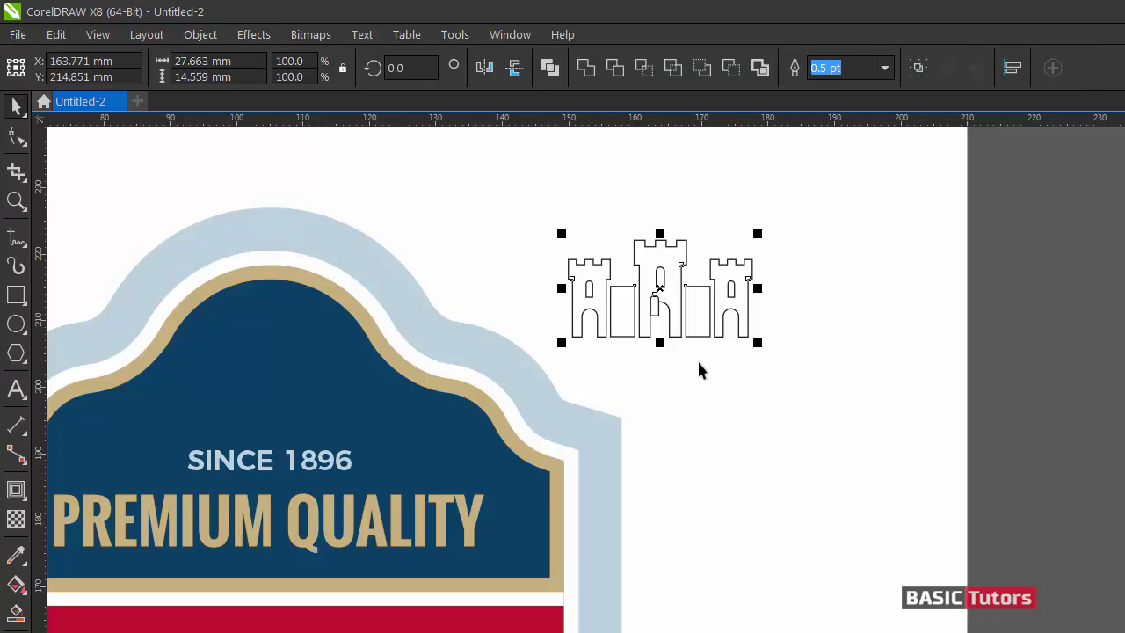
left_click(672, 354)
key("F10")
left_click(659, 310)
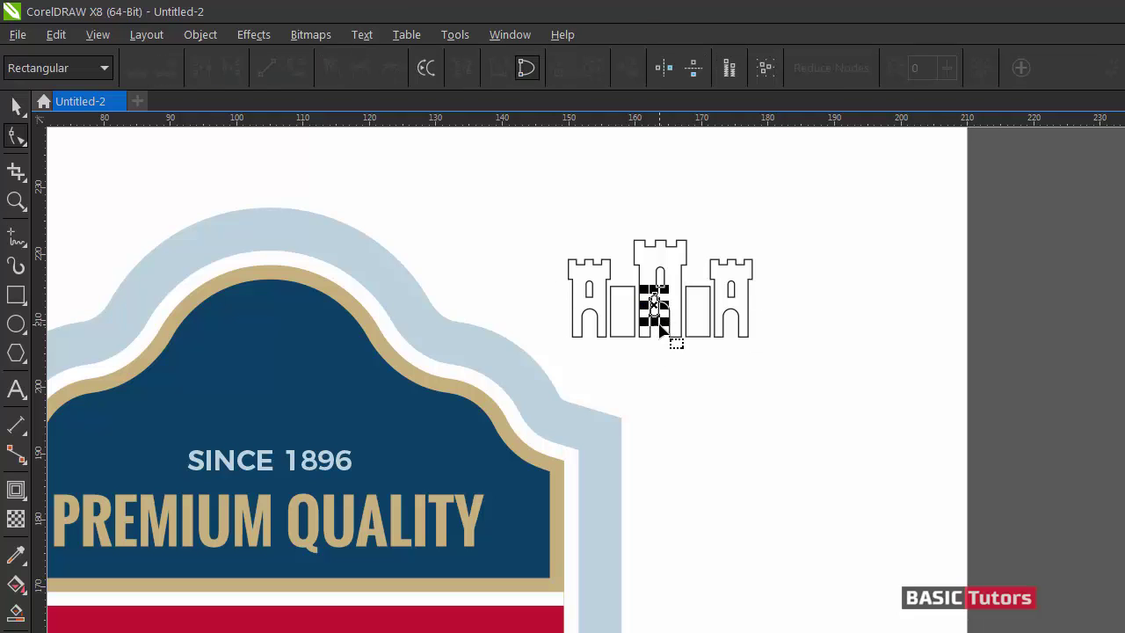
key("space")
key("Delete")
left_click_drag(540, 224, 764, 368)
left_click(548, 69)
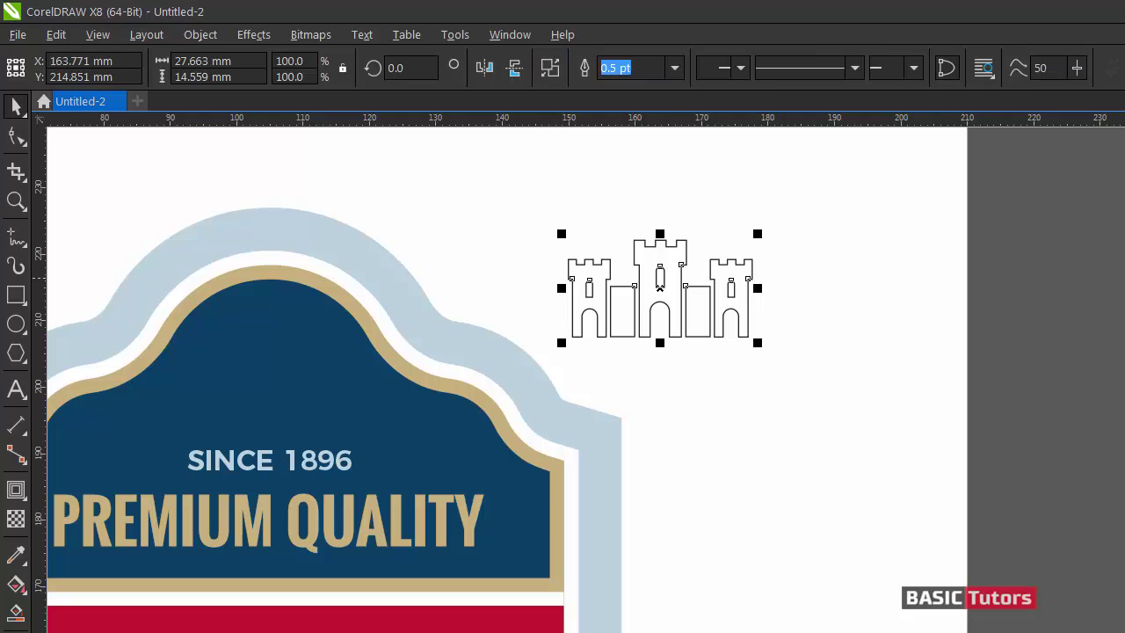
- Color the castle white and place it above the SINCE 1896 text, centered horizontally on the label
right_click(1124, 141)
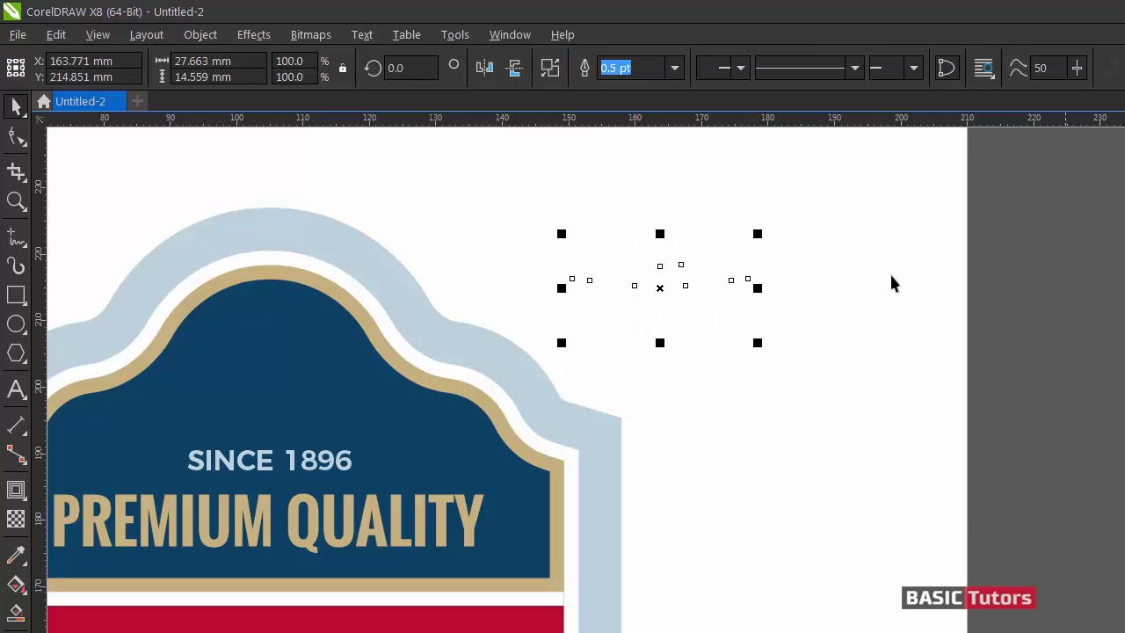
left_click_drag(658, 296, 283, 387)
left_click(431, 429, "shift")
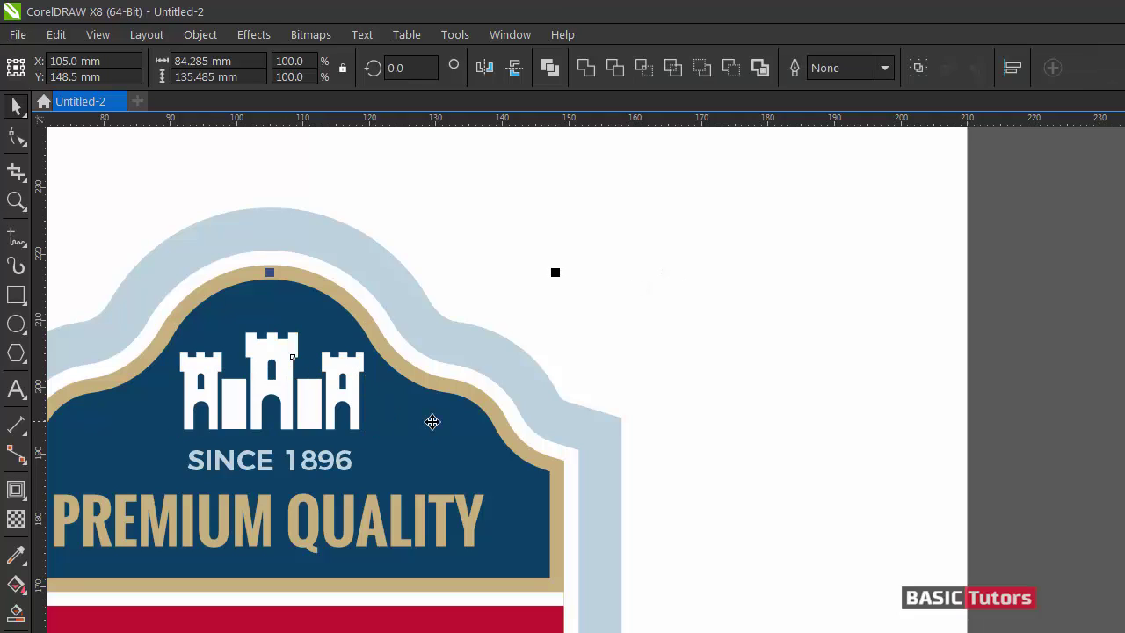
key("c")
left_click(591, 328)
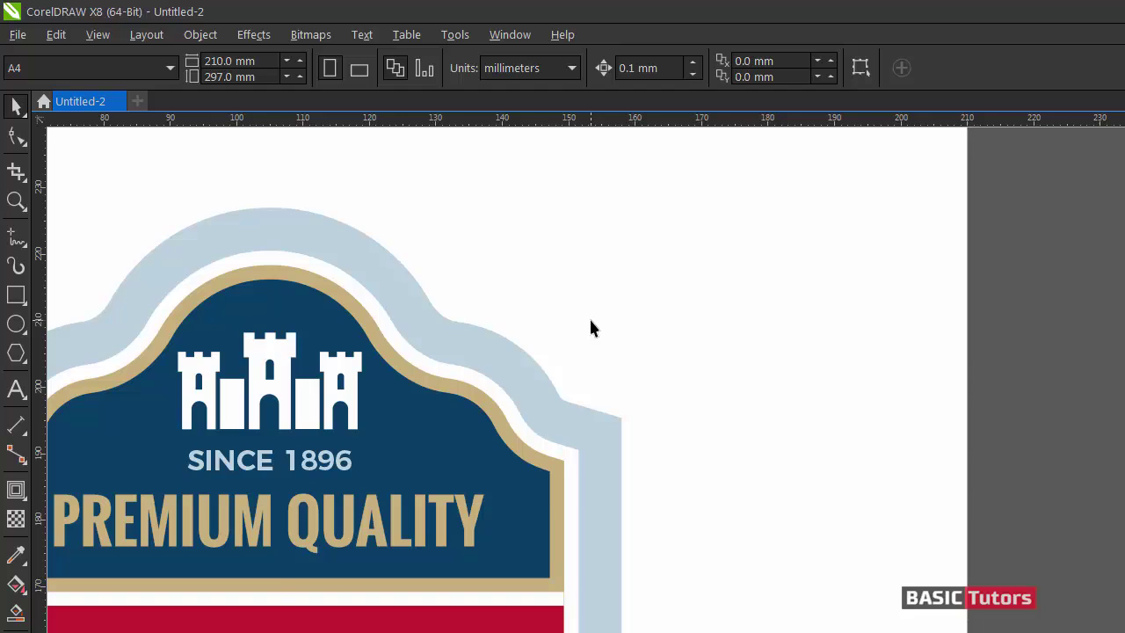
- Review the whole label with the castle emblem in place
scroll(591, 328, "down", 2)
scroll(430, 389, "down", 3)
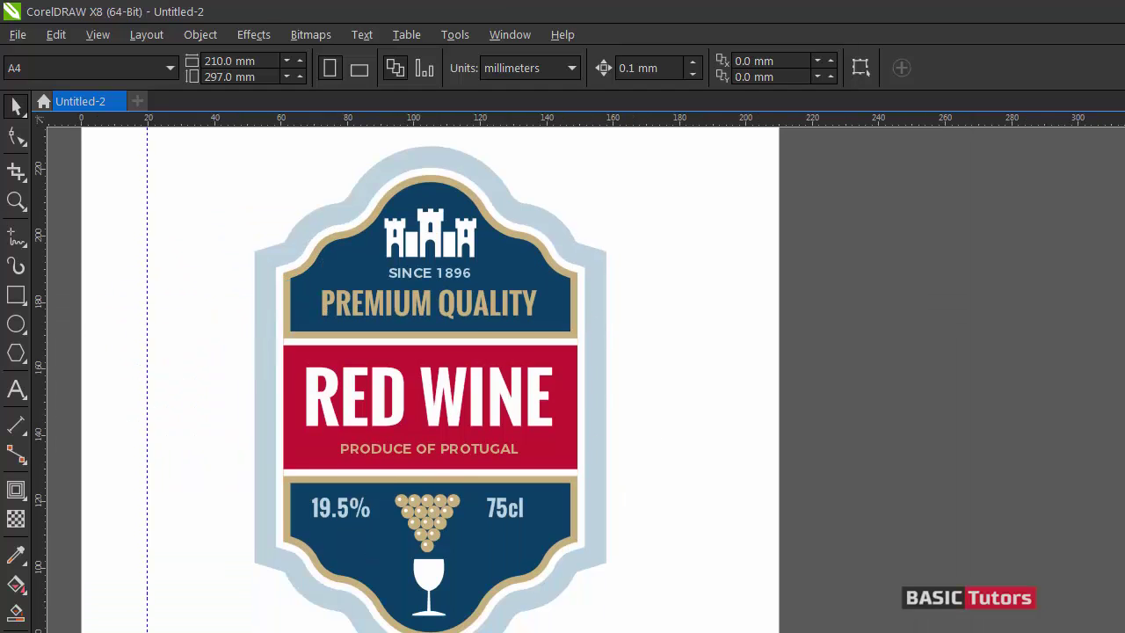
scroll(429, 380, "down", 2)
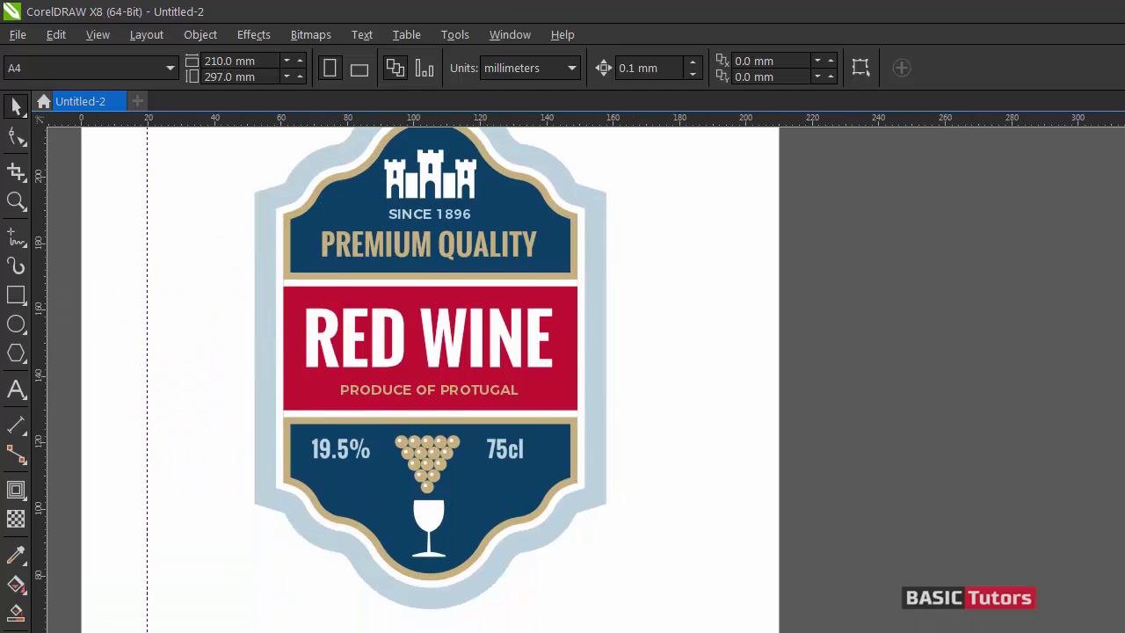
scroll(482, 362, "left", 3)
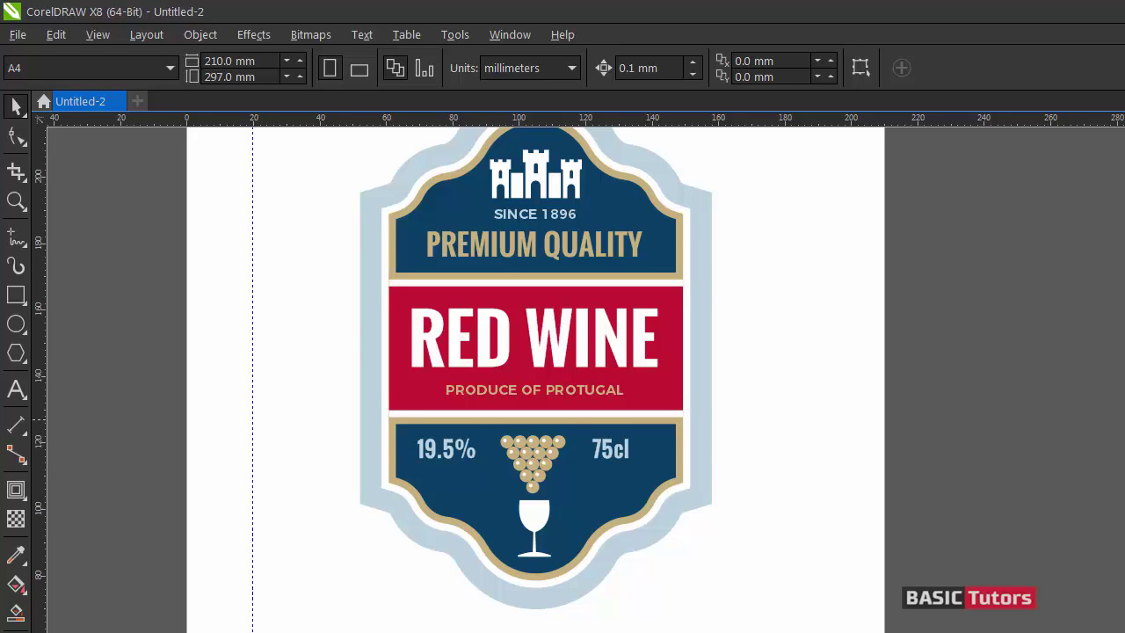
scroll(536, 369, "up", 1)
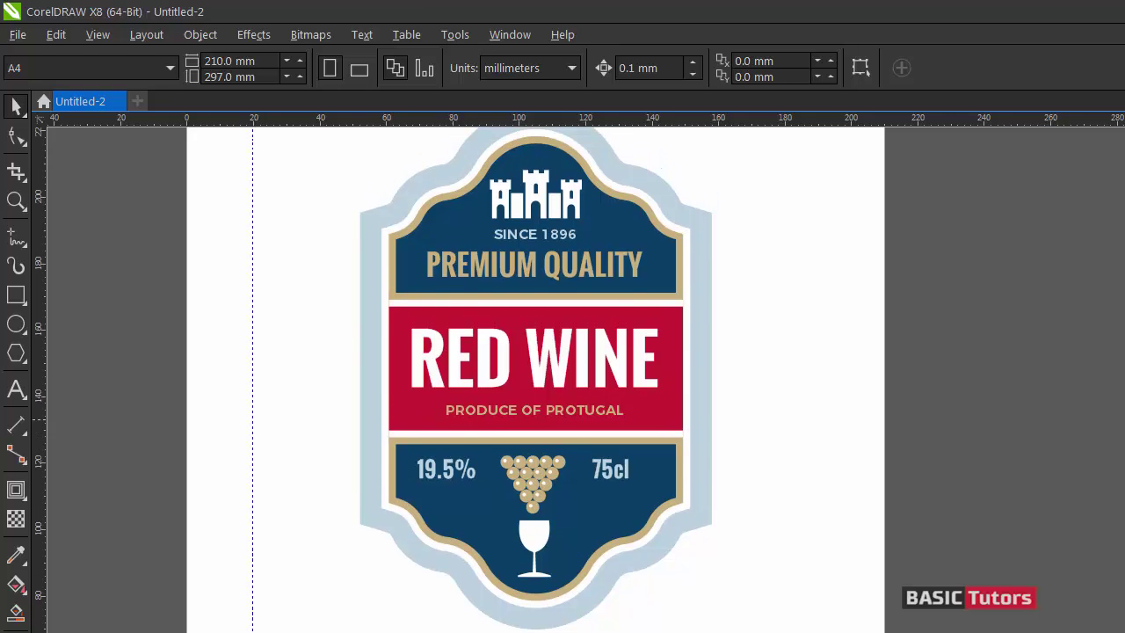
scroll(536, 378, "up", 1)
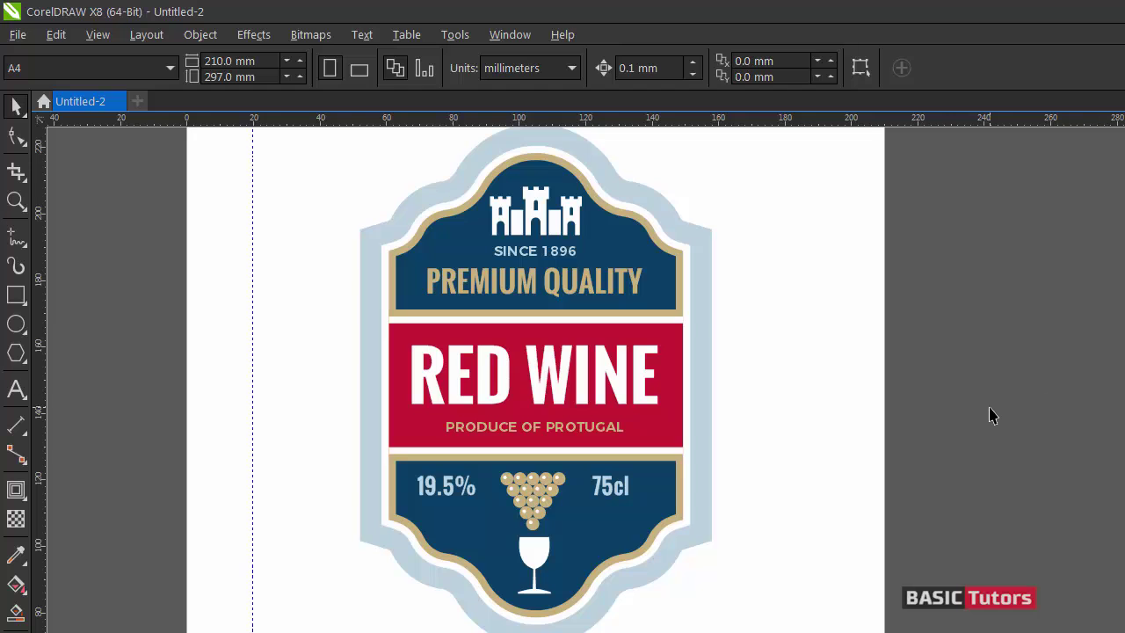
- Delete all the nodes of the arched doorway in the castle's left tower, leaving its base solid
key("F2")
left_click_drag(421, 184, 661, 280)
key("F10")
left_click(502, 376)
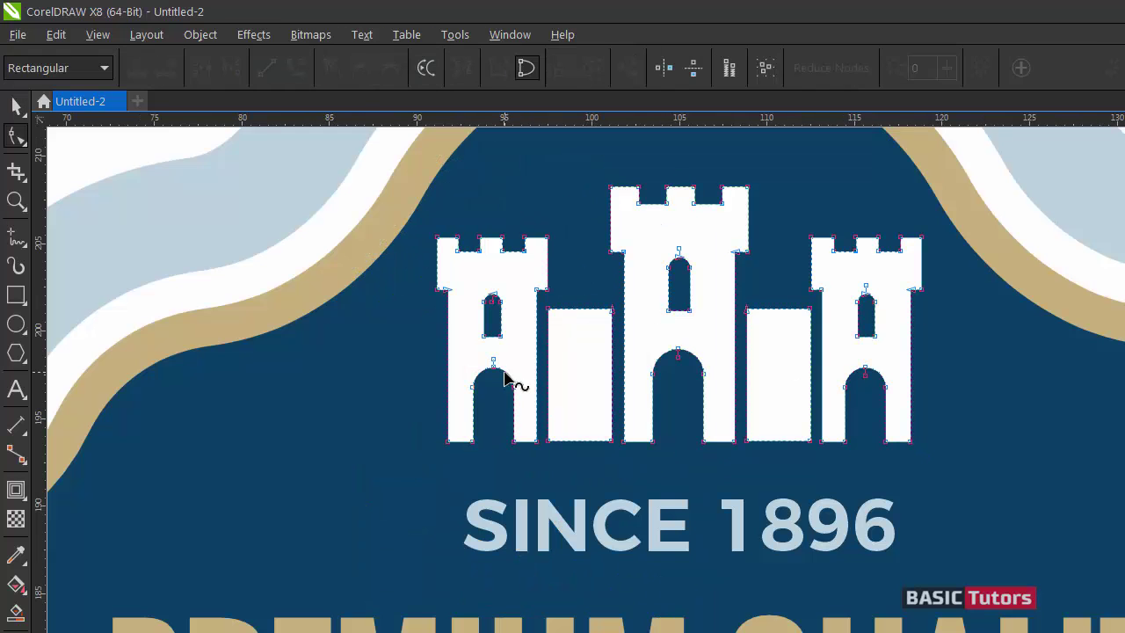
left_click_drag(498, 394, 523, 417)
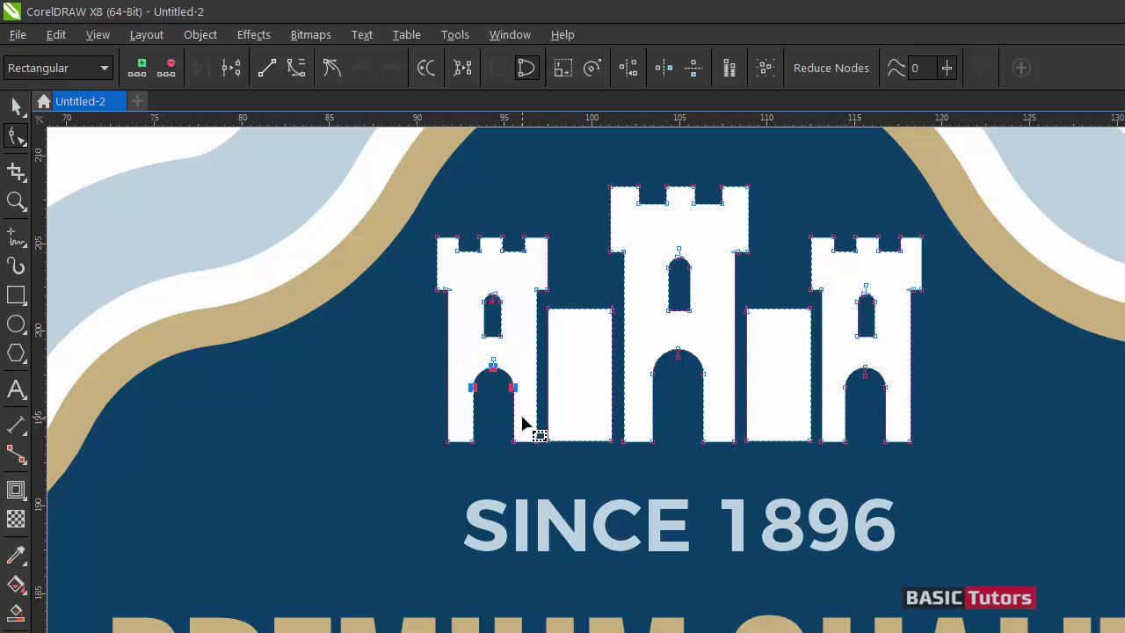
key("Delete")
left_click_drag(479, 357, 497, 387)
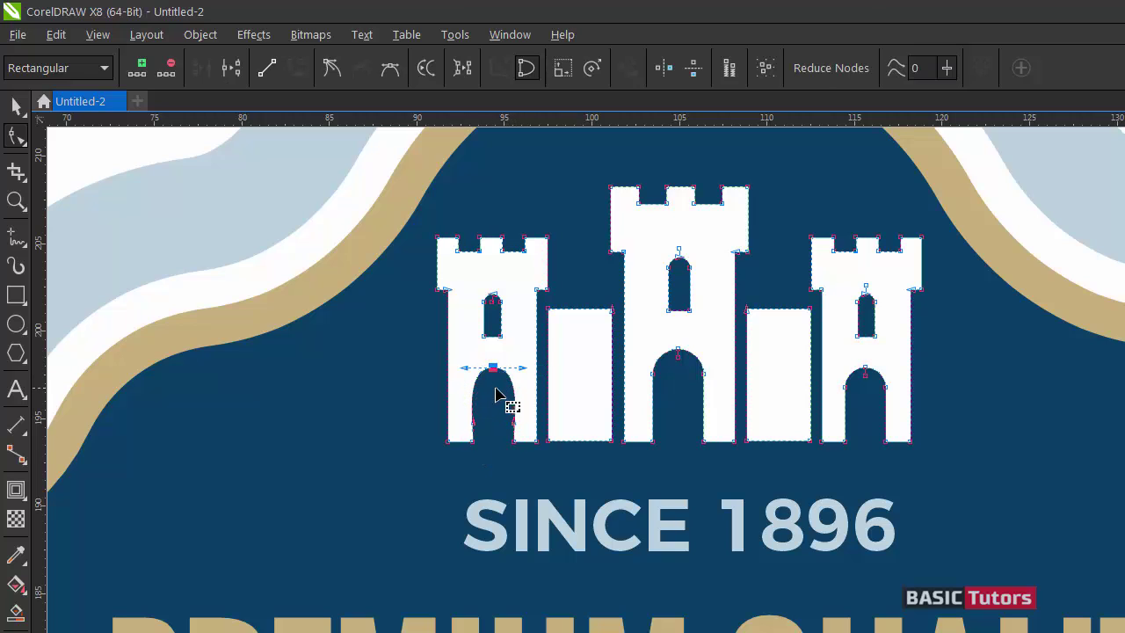
key("Delete")
left_click_drag(464, 427, 536, 478)
key("Delete")
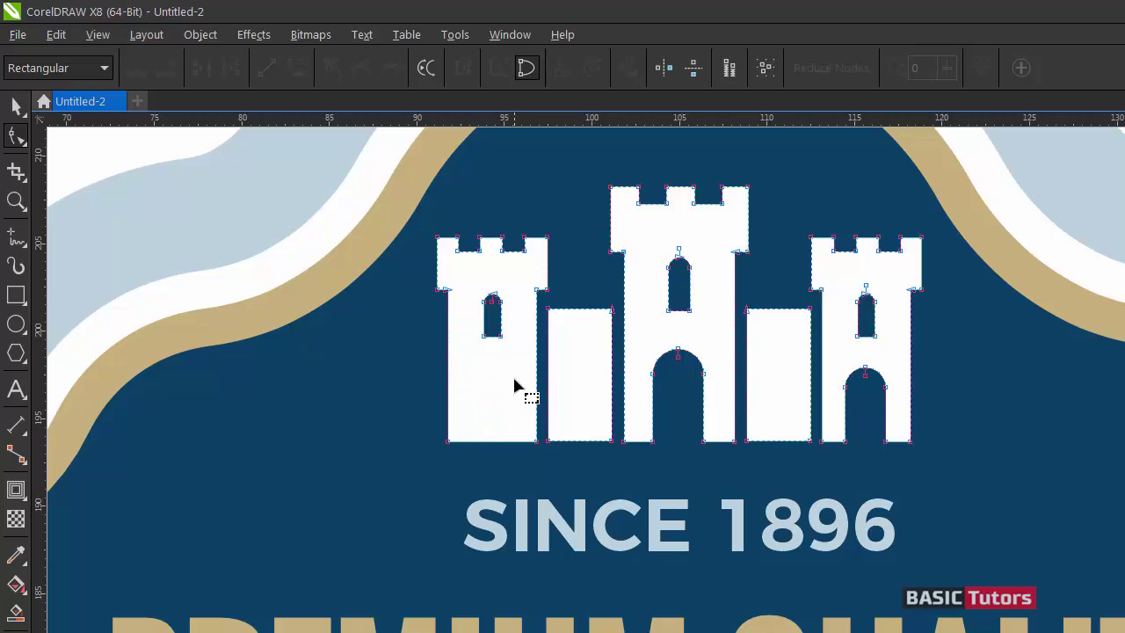
- Delete all the nodes of the arched doorway in the castle's right tower
left_click_drag(836, 357, 887, 475)
key("Delete")
key("Delete")
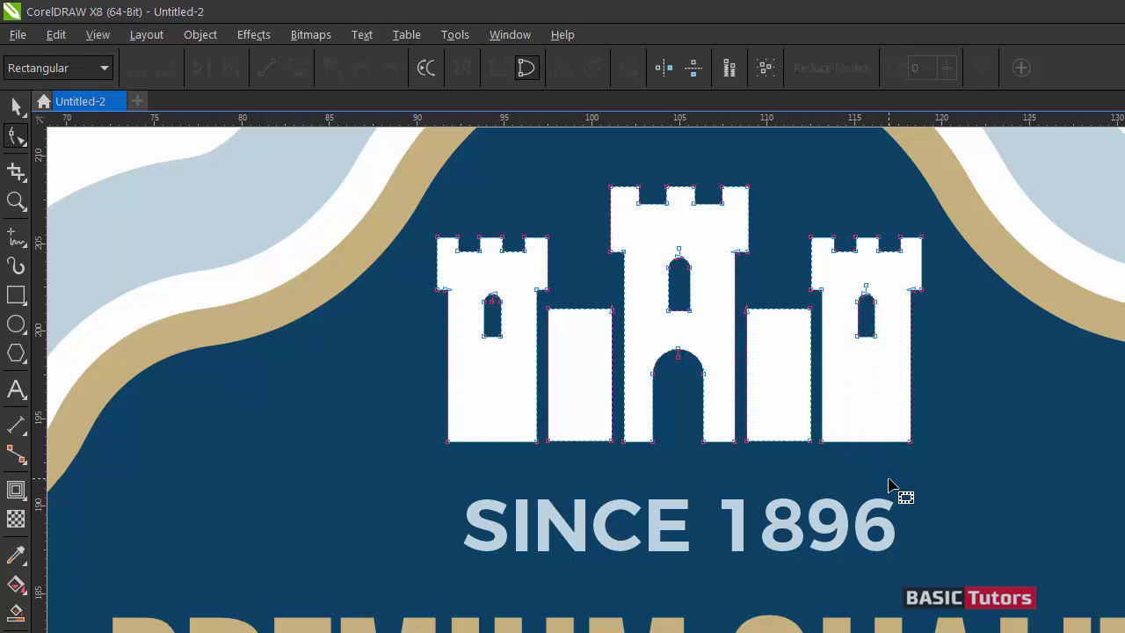
- Examine the label from the castle emblem down to the grape cluster and wine glass
scroll(889, 488, "down", 2)
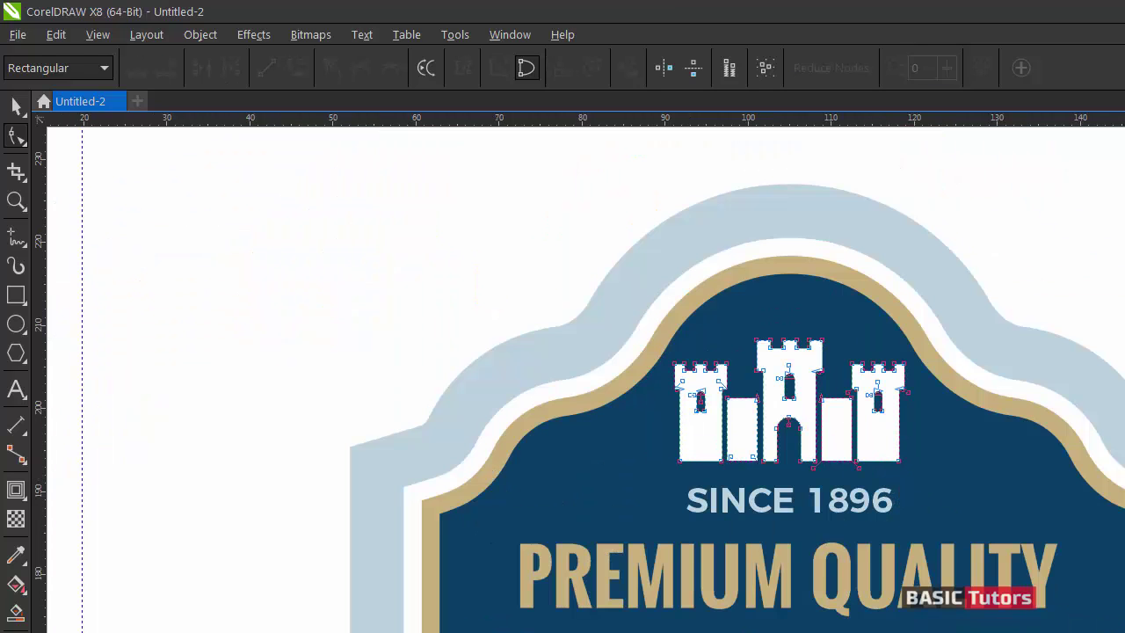
scroll(738, 378, "down", 8)
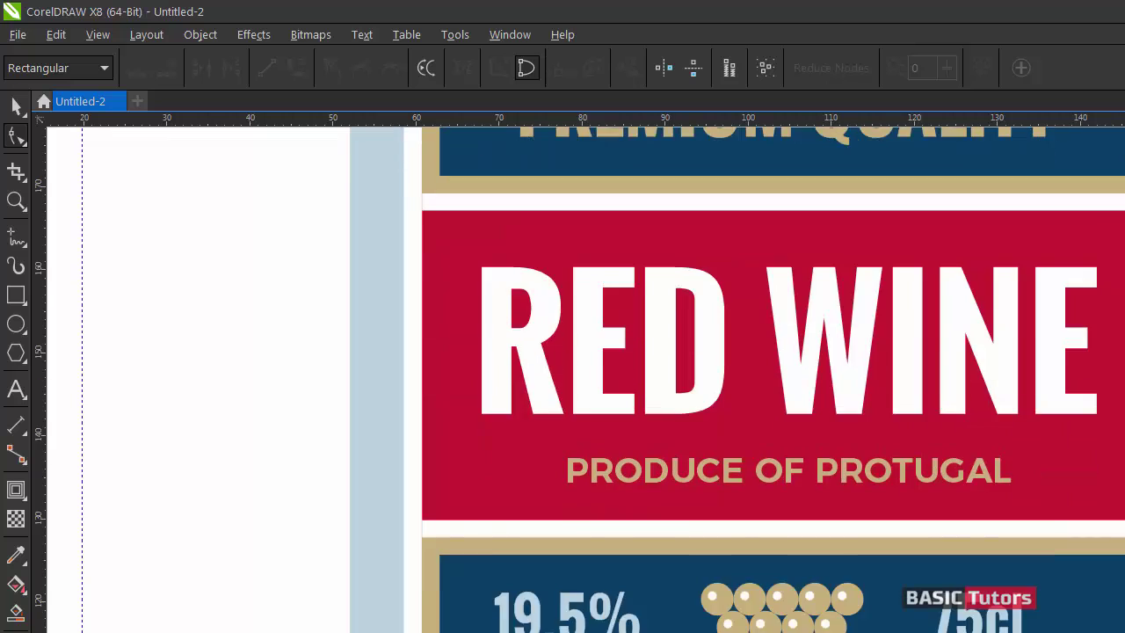
scroll(738, 378, "down", 3)
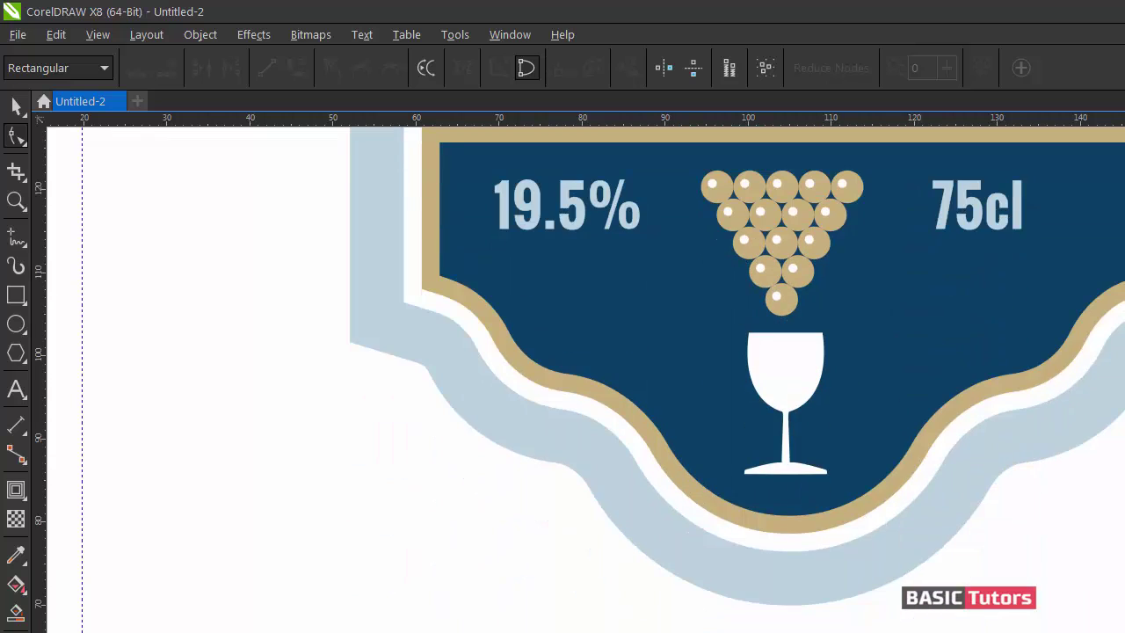
scroll(602, 361, "right", 3)
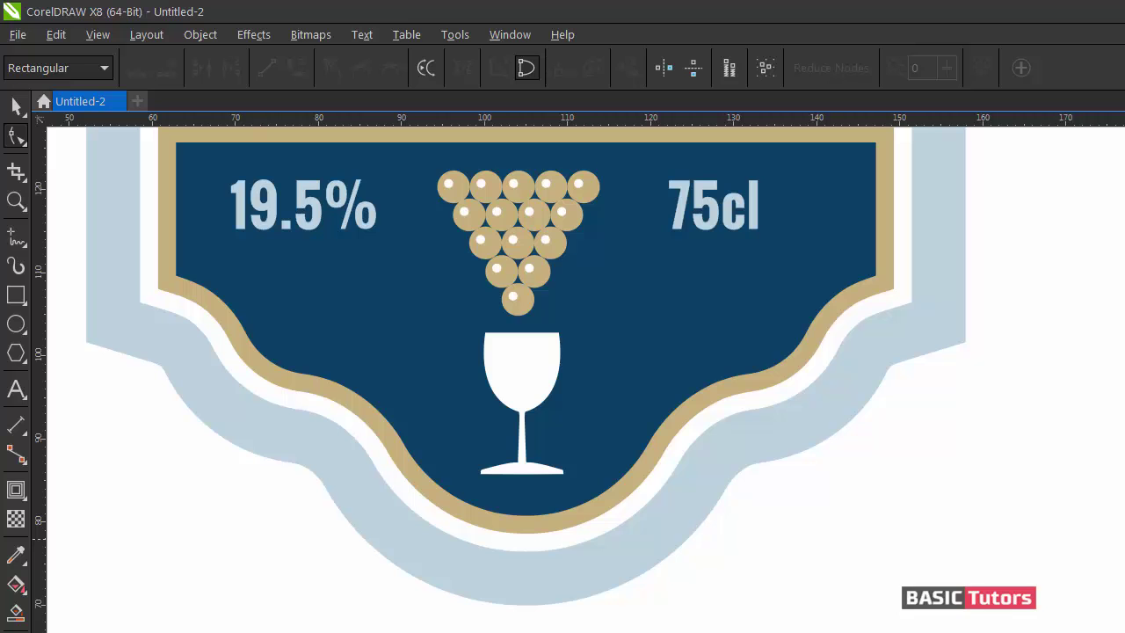
scroll(585, 378, "up", 4)
scroll(585, 378, "down", 3)
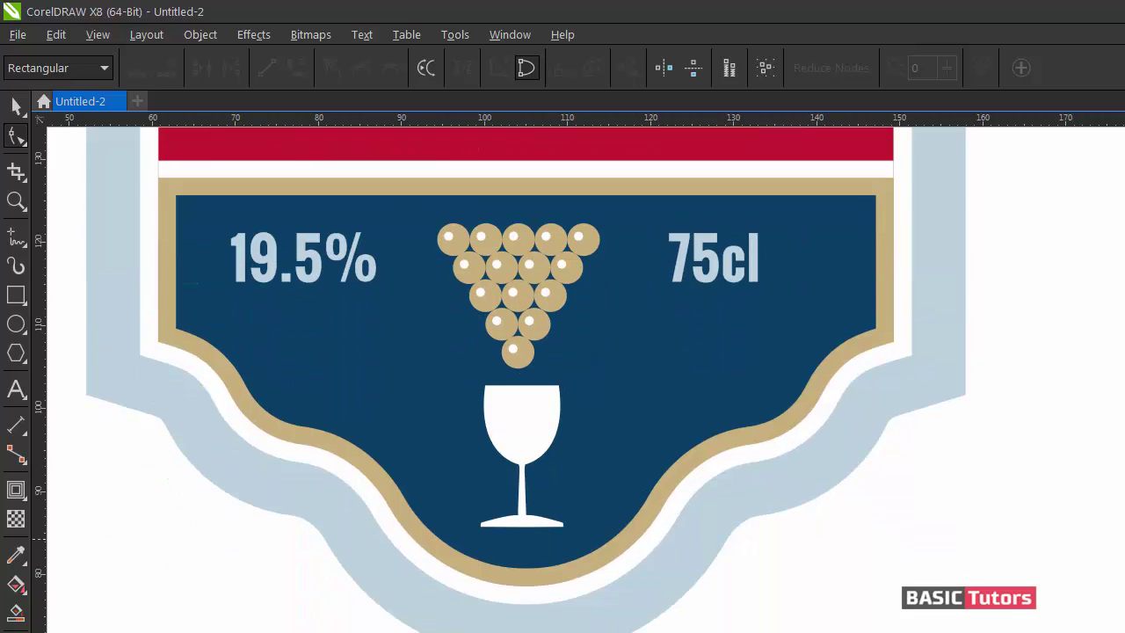
scroll(527, 378, "up", 3)
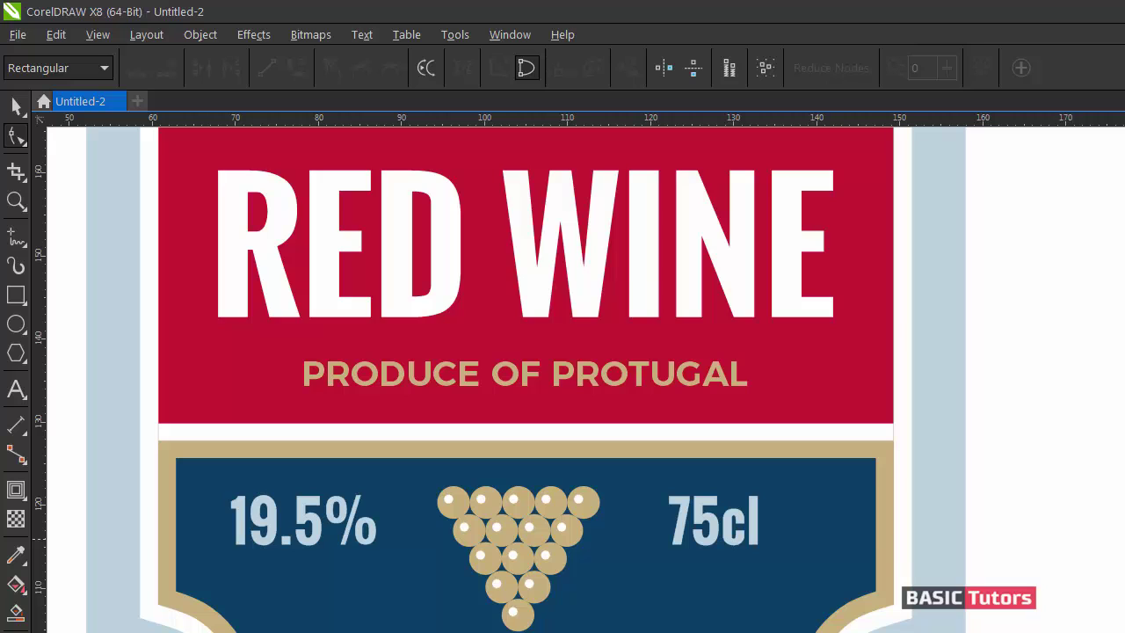
key("F3")
key("F3")
- Deselect the castle and delete the vertical guideline beside the label
key("space")
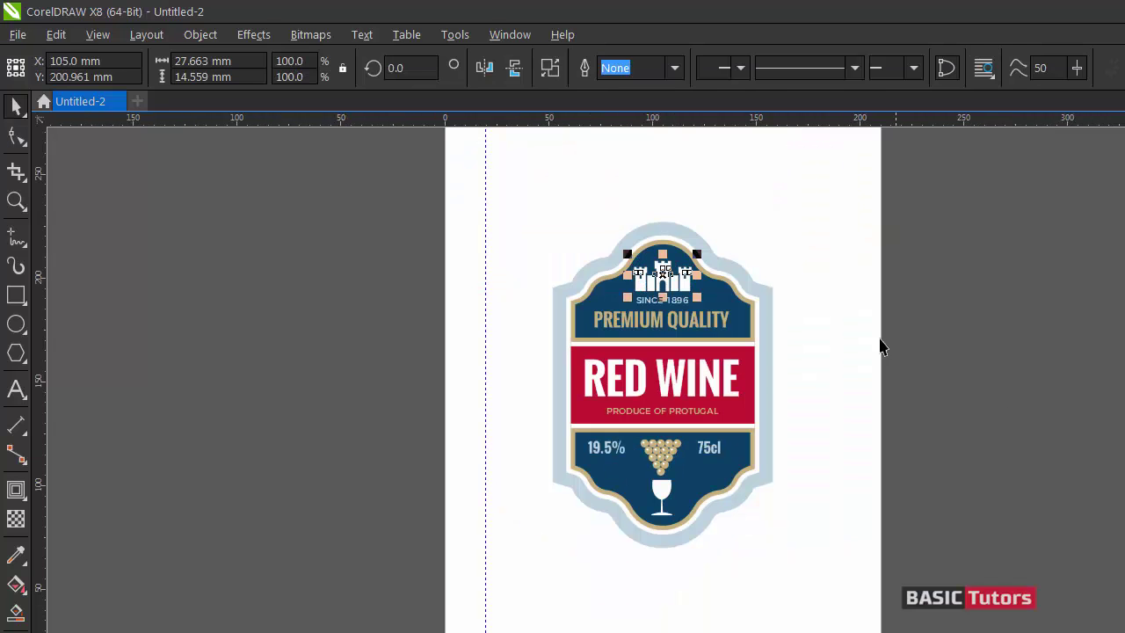
left_click(617, 199)
left_click(617, 205)
left_click(484, 188)
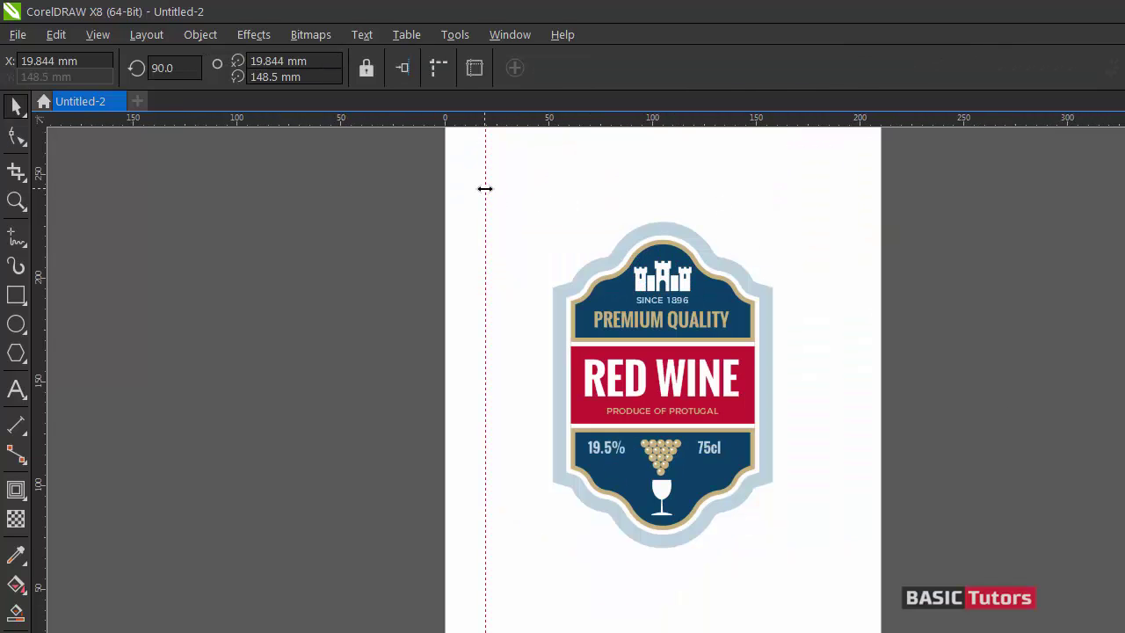
key("Delete")
- Select the complete label artwork and rotate it 90 degrees counterclockwise about its center
key("z")
left_click_drag(482, 184, 890, 595)
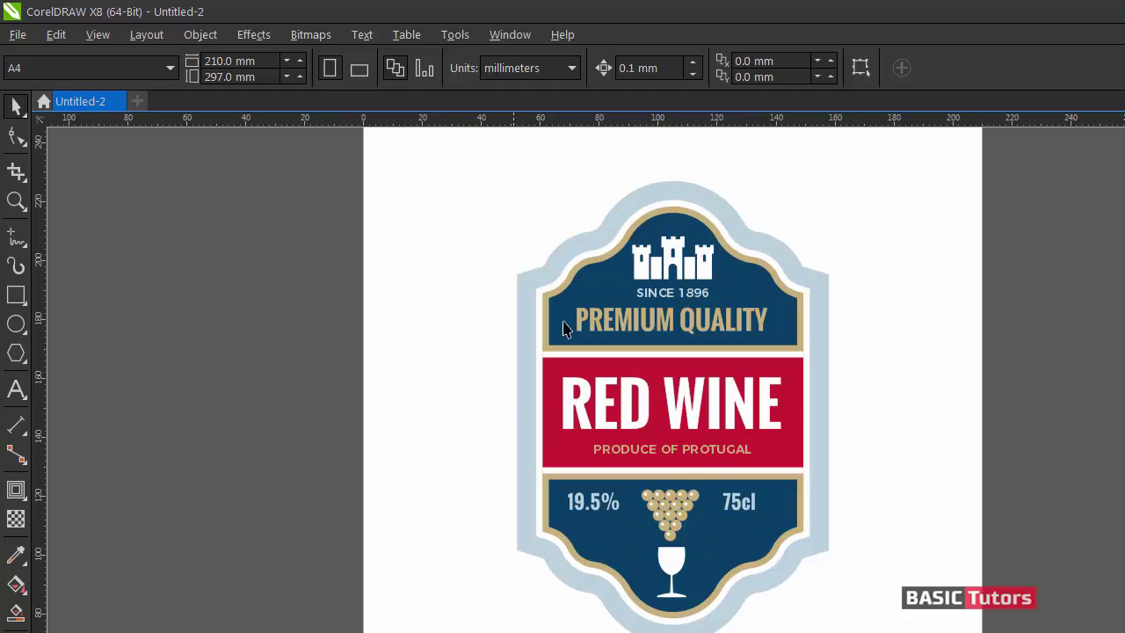
scroll(673, 378, "down", 1)
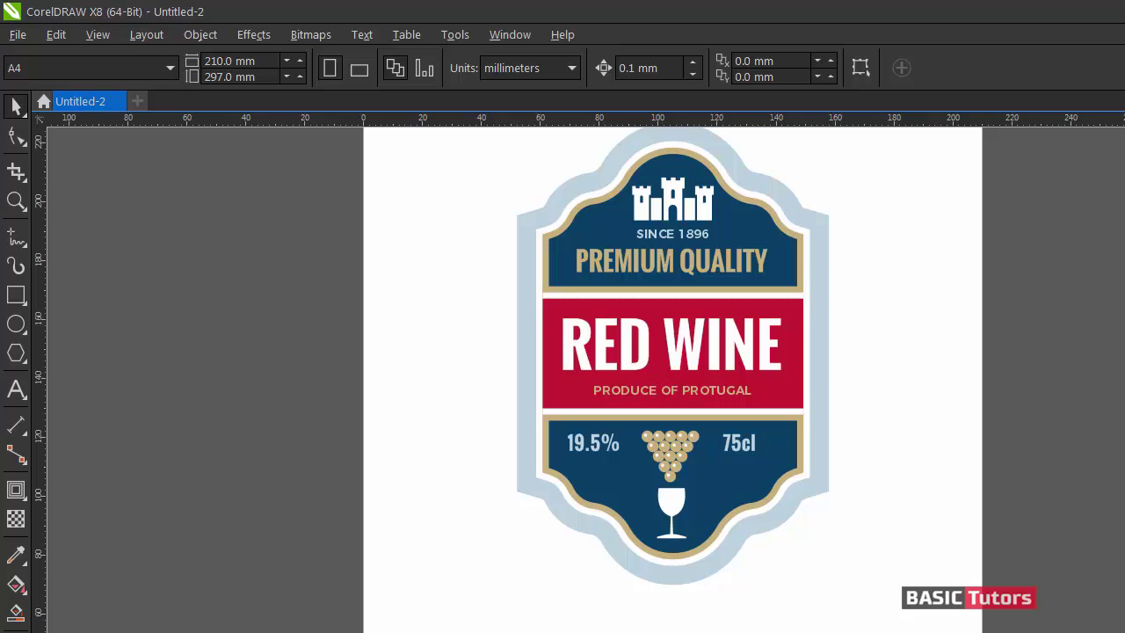
scroll(673, 378, "up", 1)
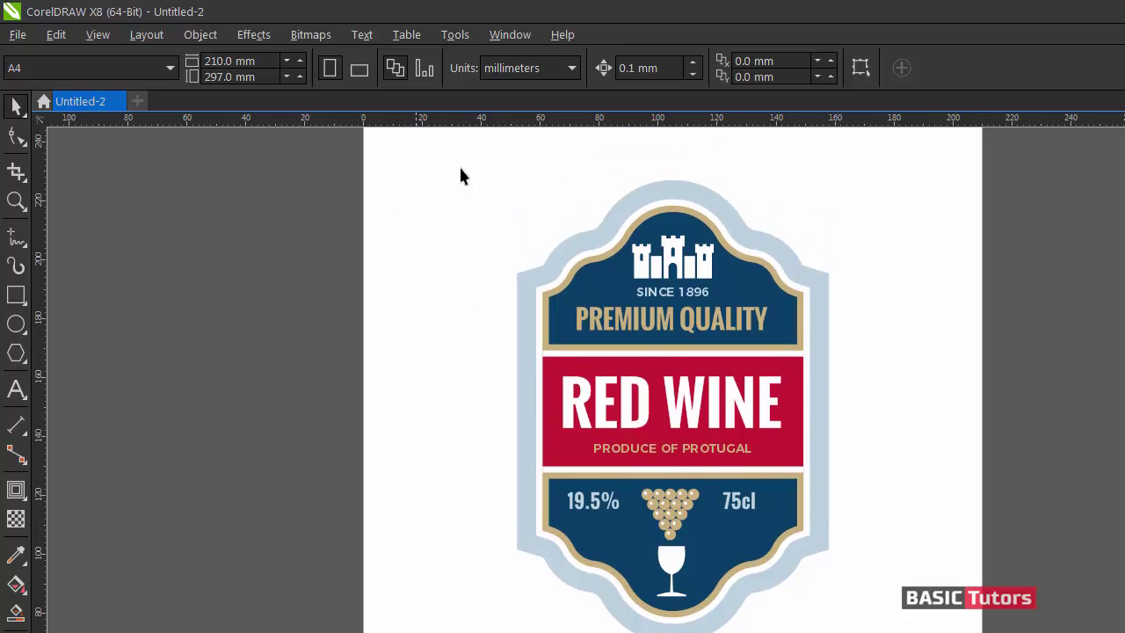
left_click_drag(467, 164, 791, 537)
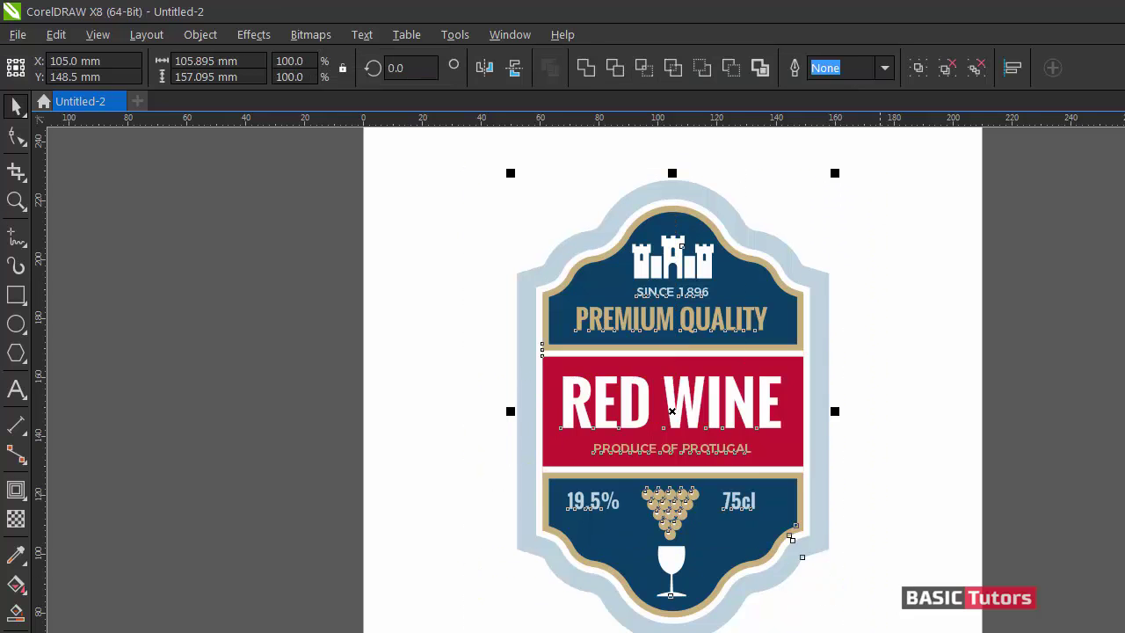
left_click(674, 408)
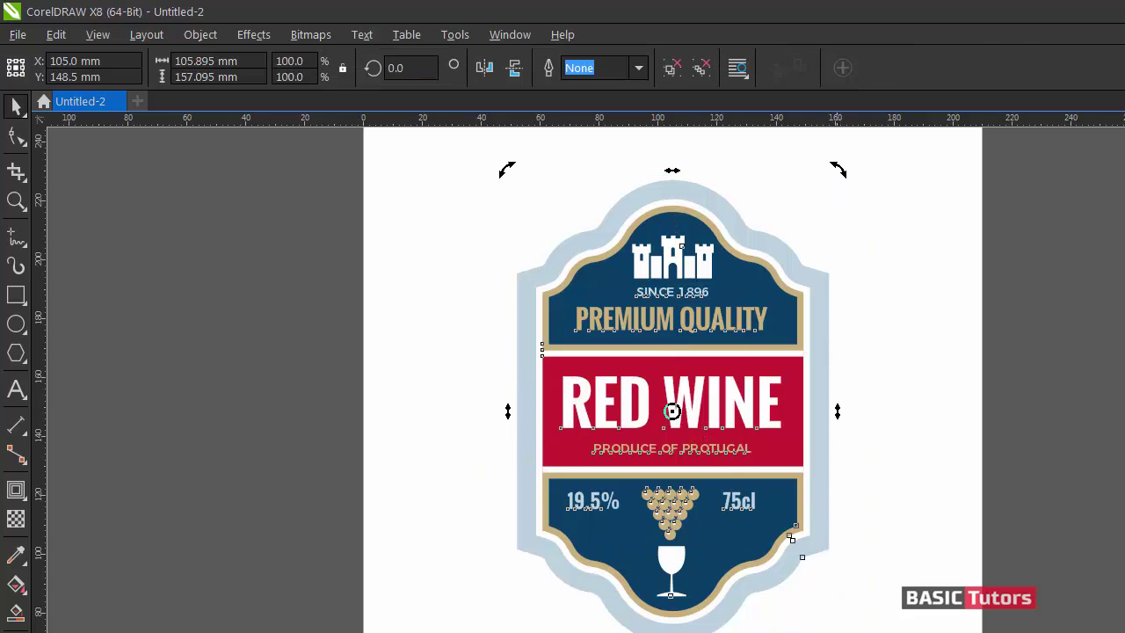
left_click_drag(792, 538, 945, 226)
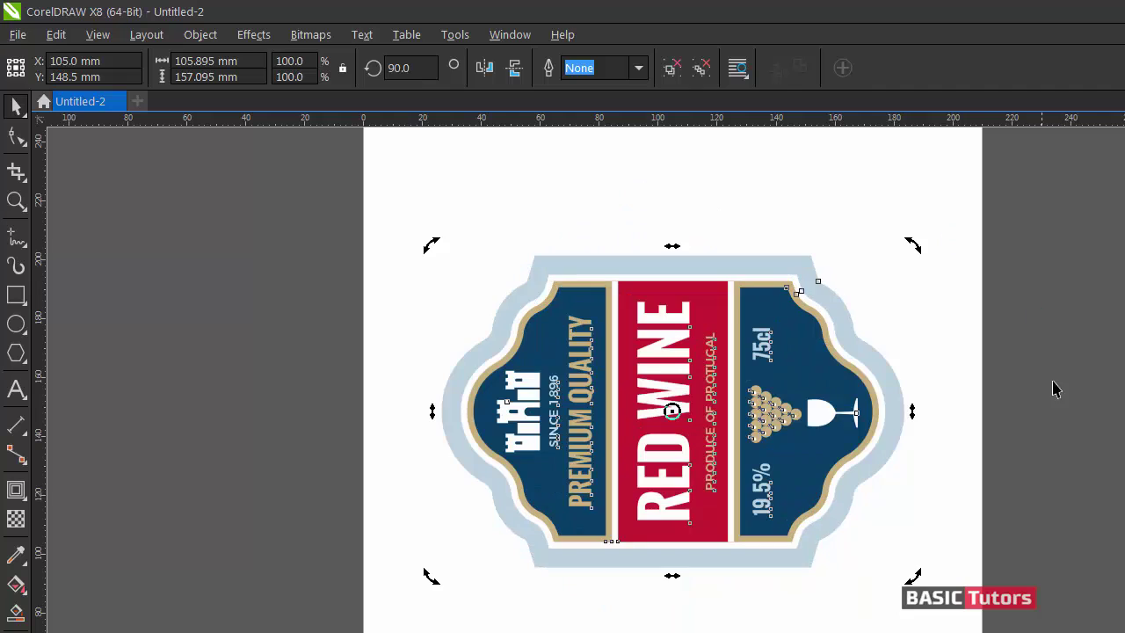
left_click(1033, 458)
key("z")
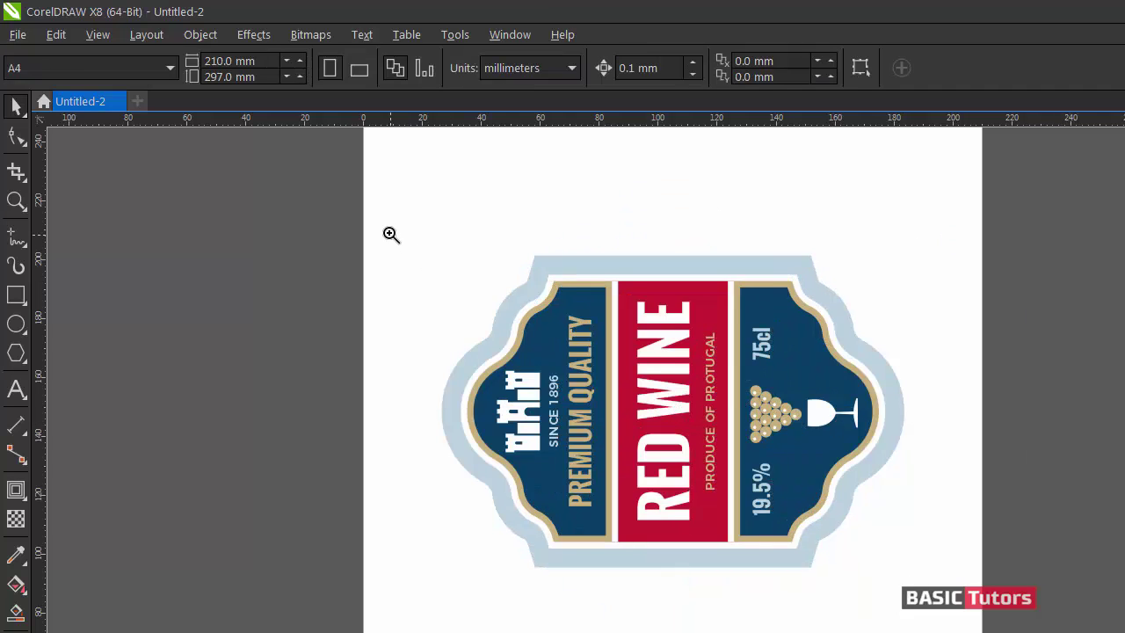
left_click_drag(388, 229, 967, 629)
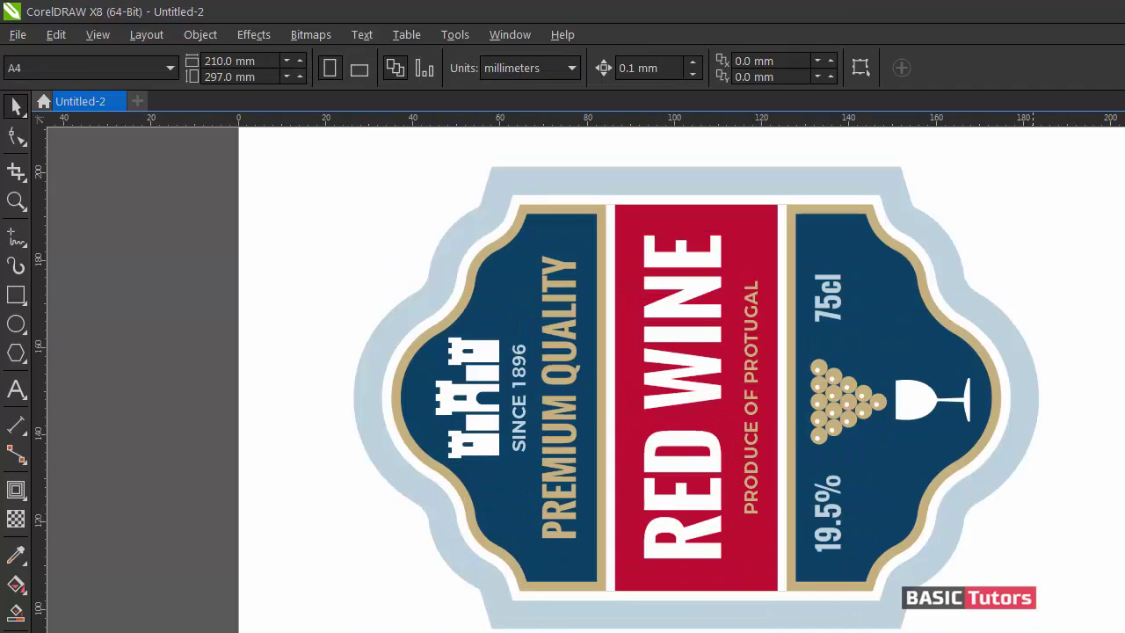
scroll(585, 377, "right", 5)
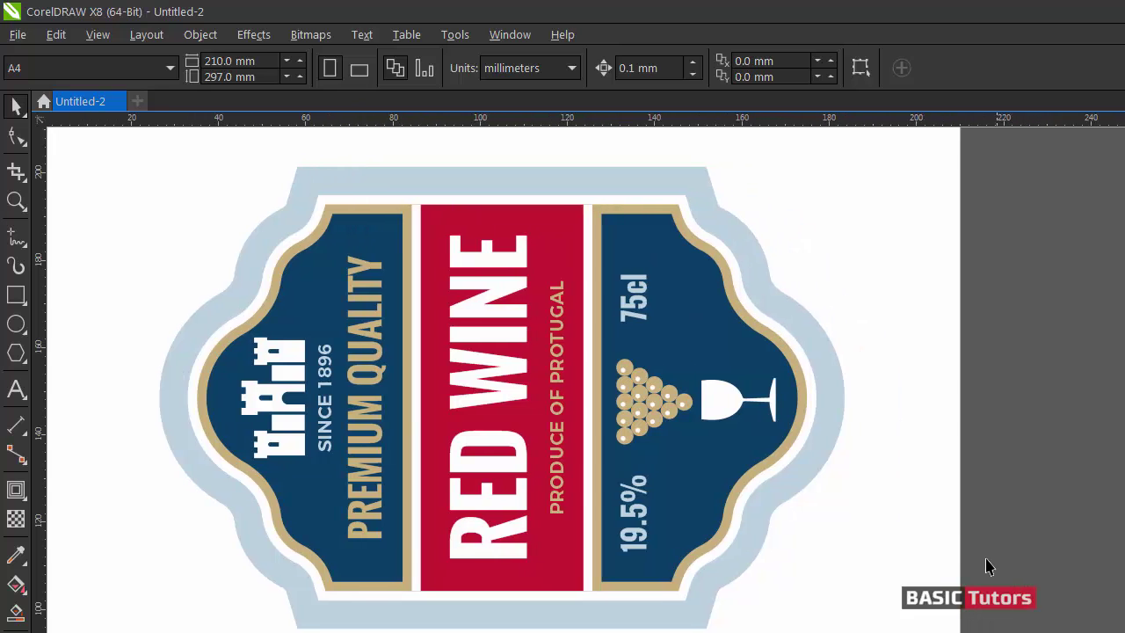